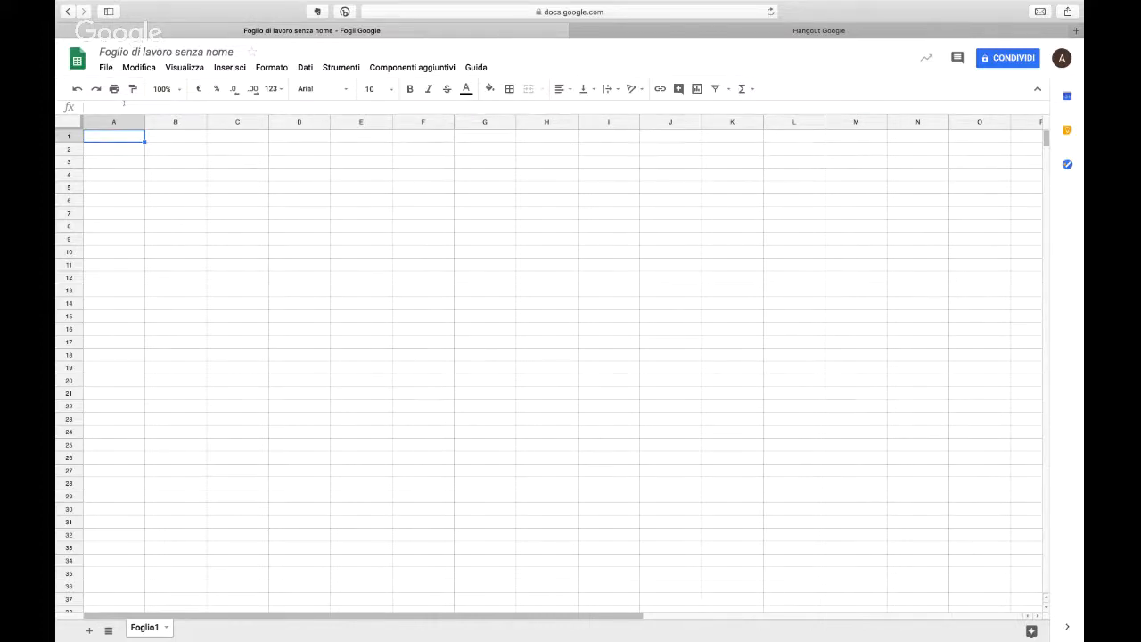
pyautogui.press('Right')
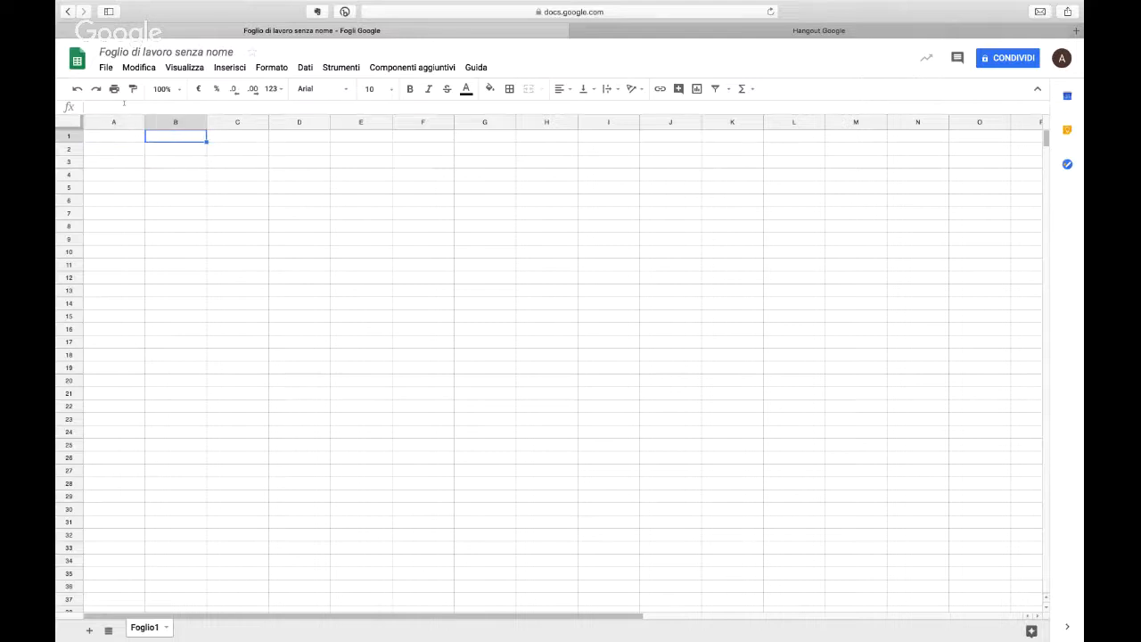
pyautogui.press('Left')
pyautogui.press('Down')
pyautogui.press('Down')
pyautogui.press('Down')
pyautogui.press('Down')
pyautogui.press('Down')
pyautogui.press('Down')
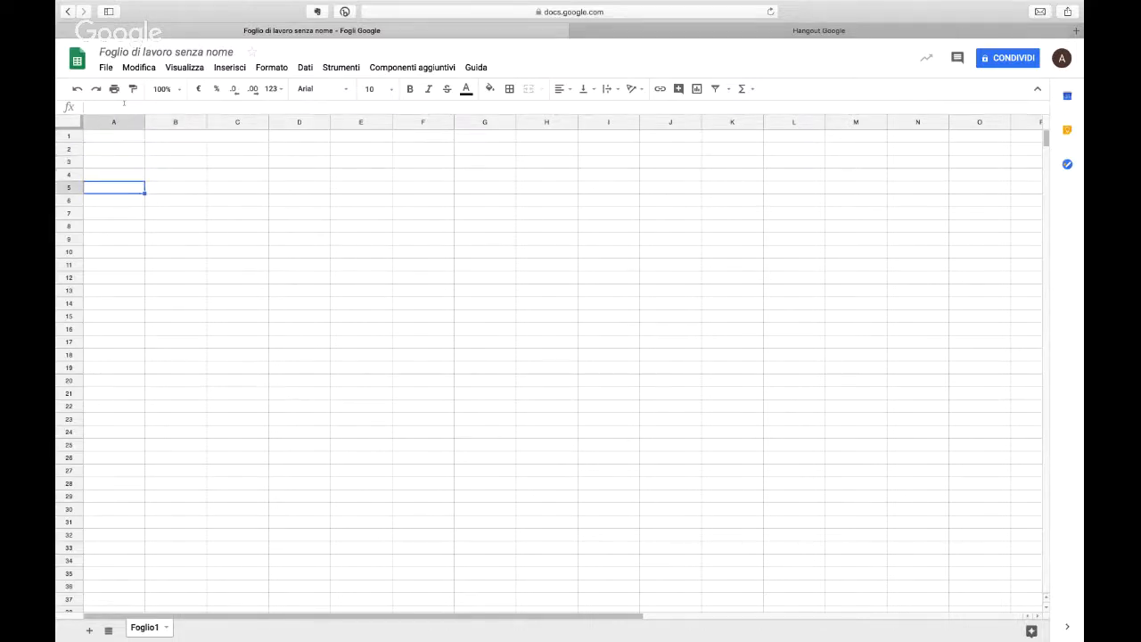
pyautogui.press('Down')
pyautogui.press('Down')
pyautogui.press('Right')
pyautogui.press('Right')
pyautogui.press('Right')
pyautogui.press('Right')
pyautogui.press('Right')
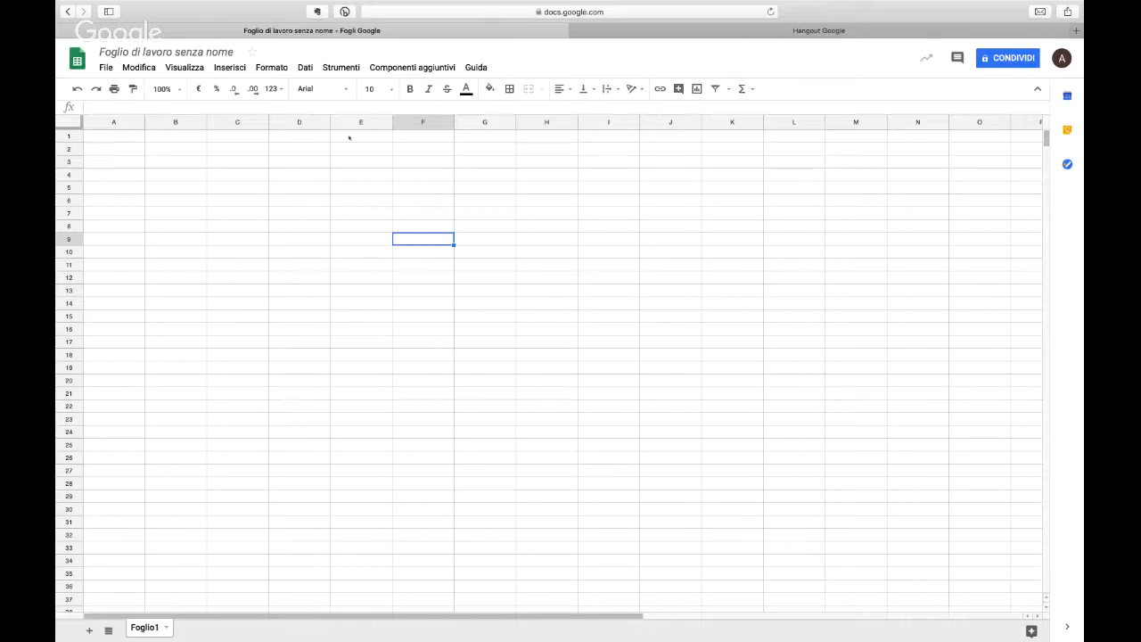
pyautogui.press('Left')
pyautogui.press('Left')
pyautogui.press('Left')
pyautogui.press('Left')
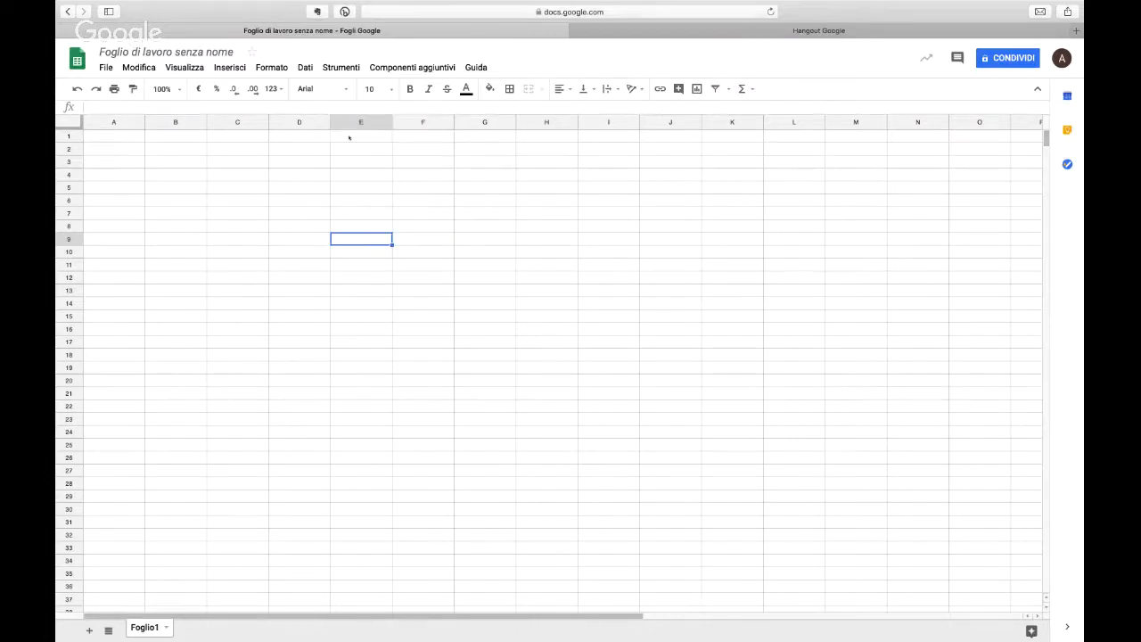
pyautogui.press('Left')
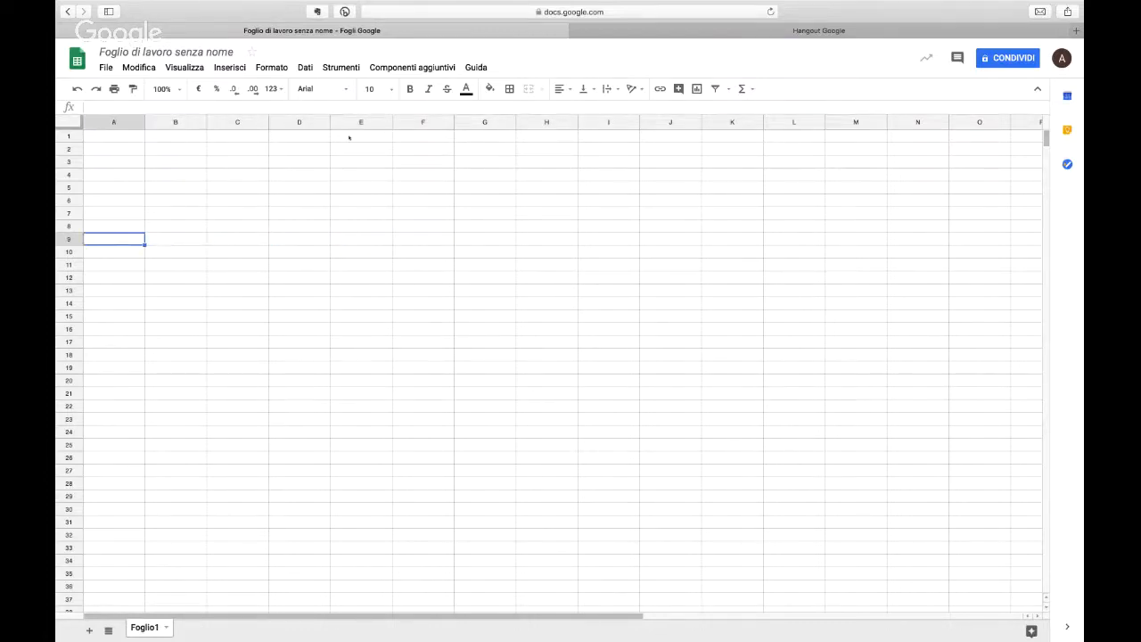
pyautogui.press('Up')
pyautogui.press('Up')
pyautogui.press('Up')
pyautogui.press('Up')
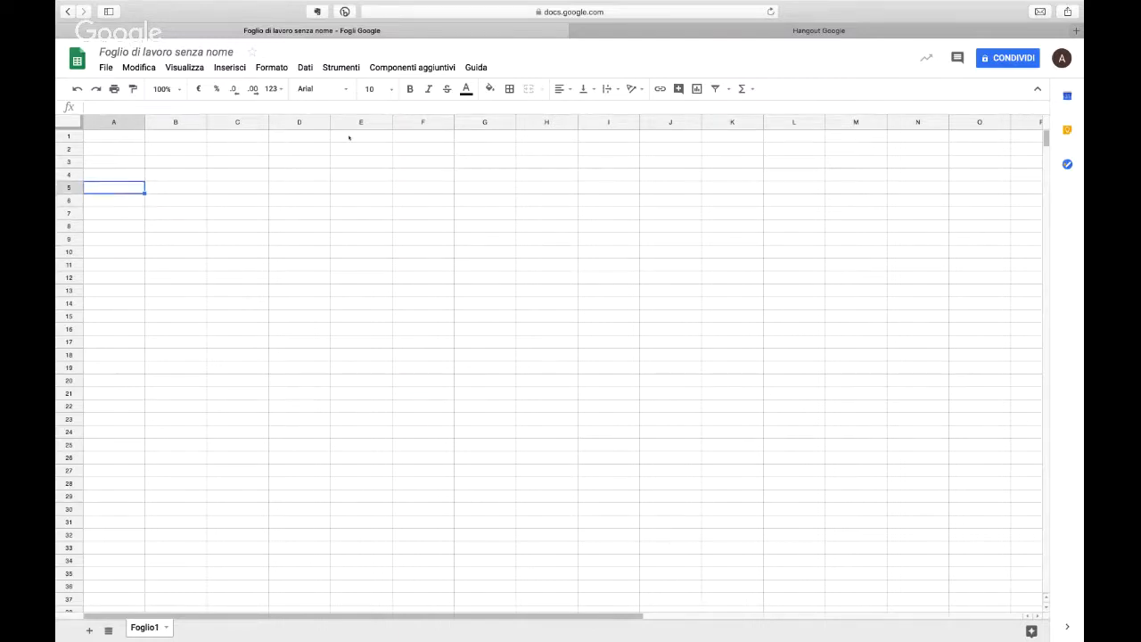
pyautogui.press('Up')
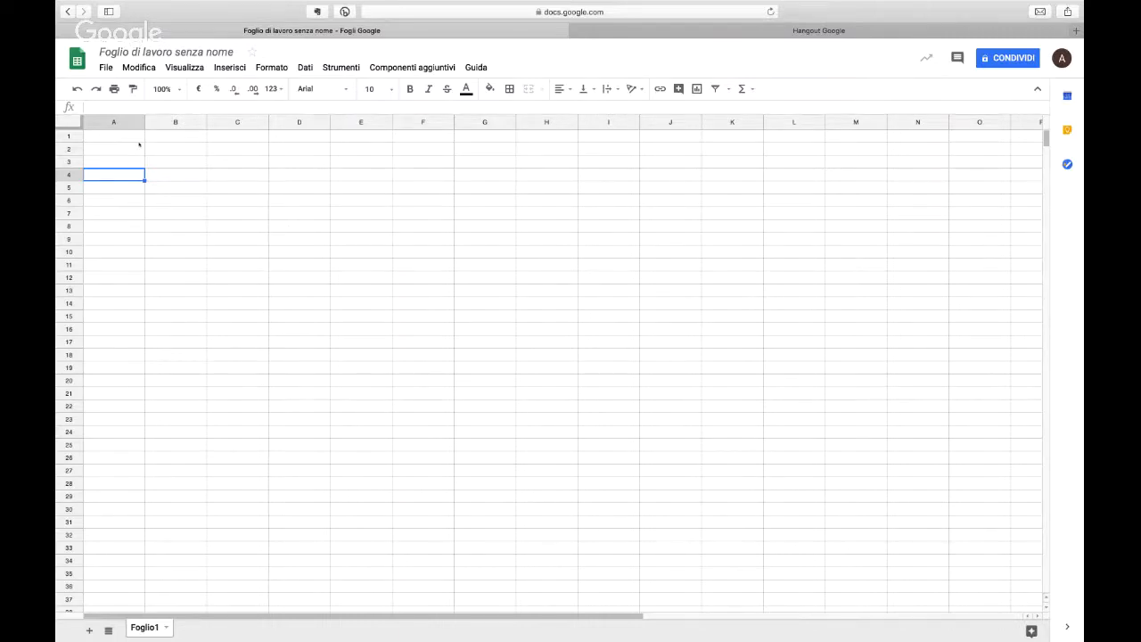
pyautogui.click(140, 138)
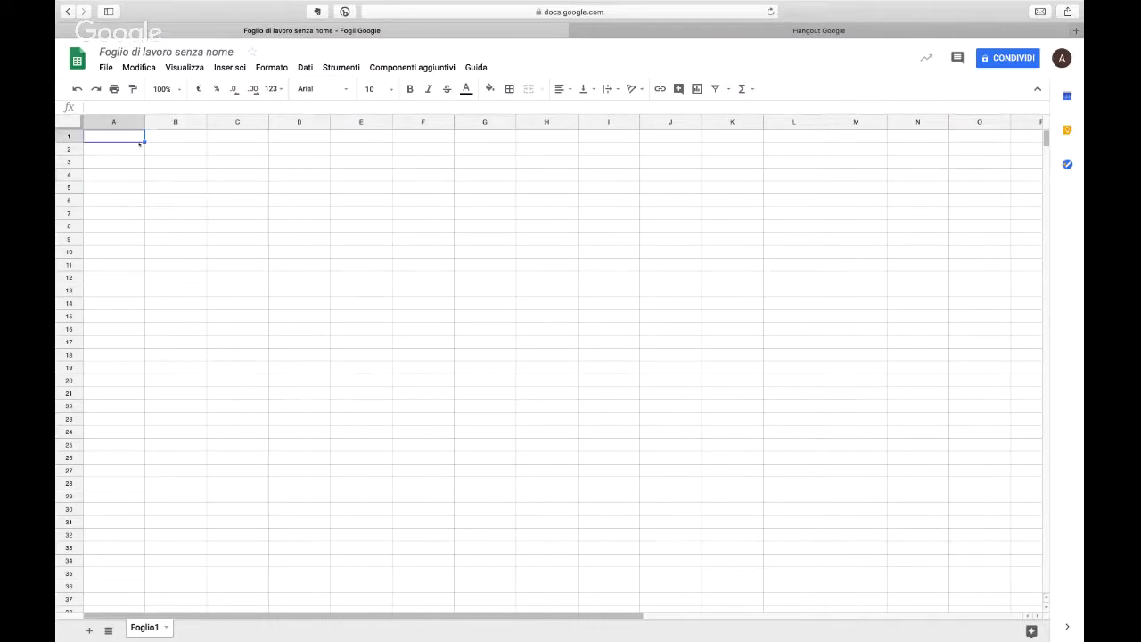
pyautogui.click(274, 89)
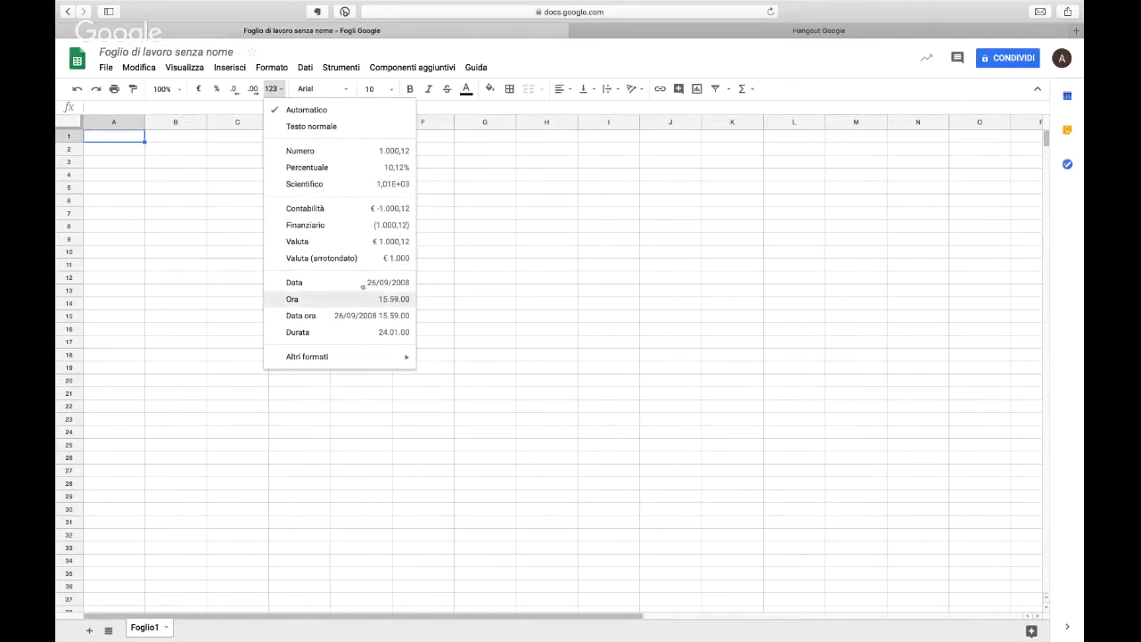
pyautogui.click(618, 343)
# Step: Enter 9 in cell B7 and format it as currency (Valuta)
pyautogui.click(176, 213)
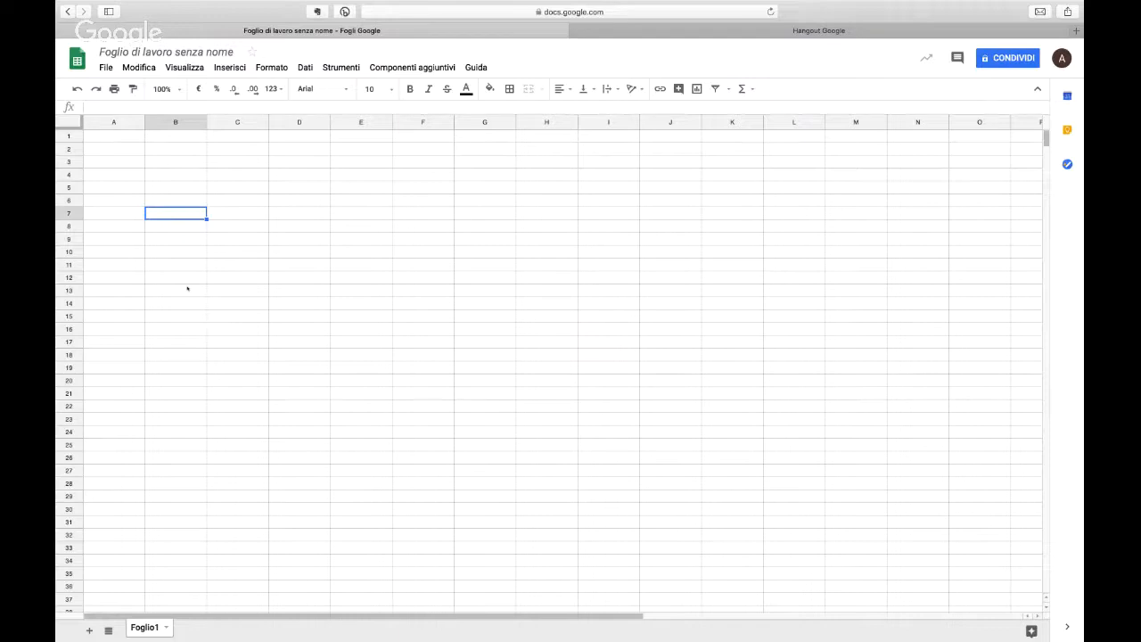
pyautogui.write('9.11')
pyautogui.press('BackSpace')
pyautogui.press('BackSpace')
pyautogui.press('Return')
pyautogui.press('Up')
pyautogui.click(272, 88)
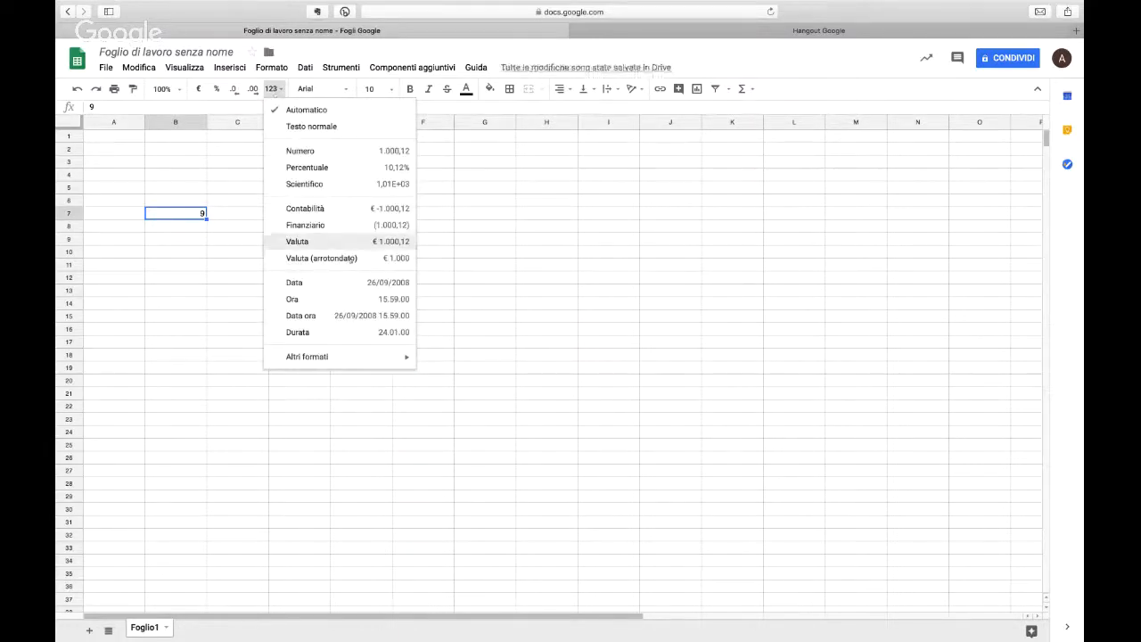
pyautogui.click(343, 242)
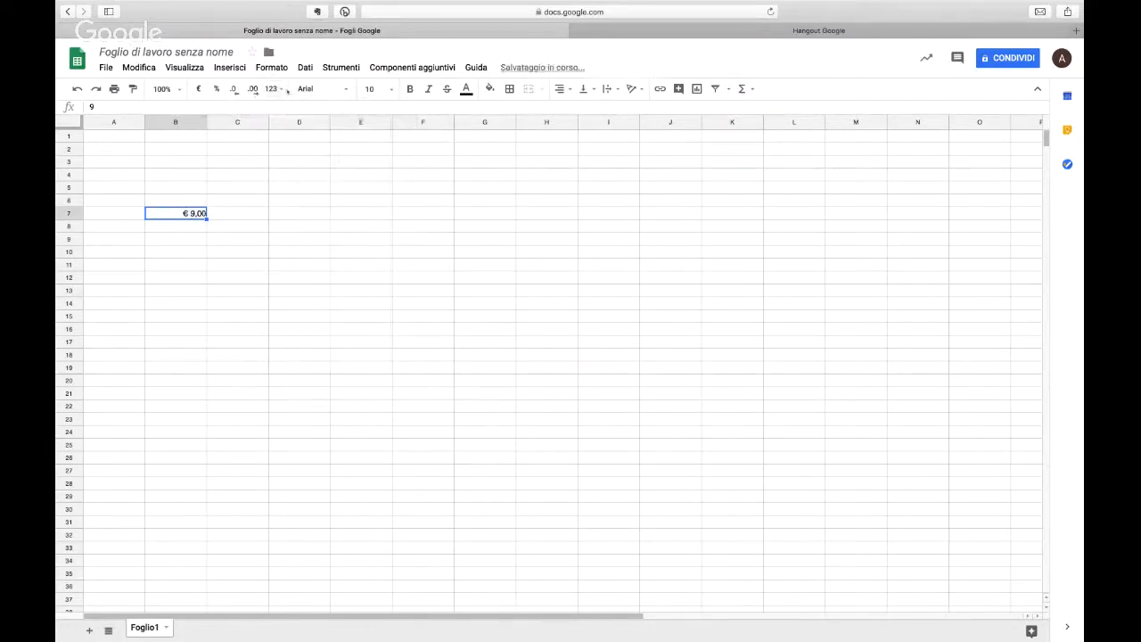
# Step: Try the Ora and Percentuale formats on cell B7, and clear its content
pyautogui.click(287, 91)
pyautogui.click(337, 306)
pyautogui.click(272, 88)
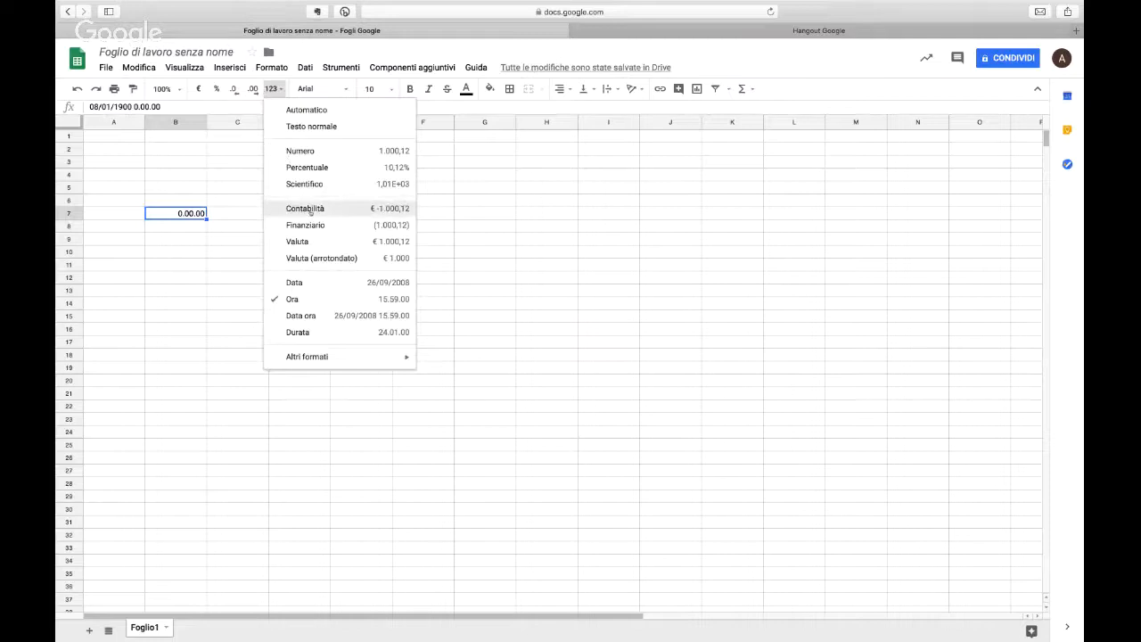
pyautogui.click(306, 167)
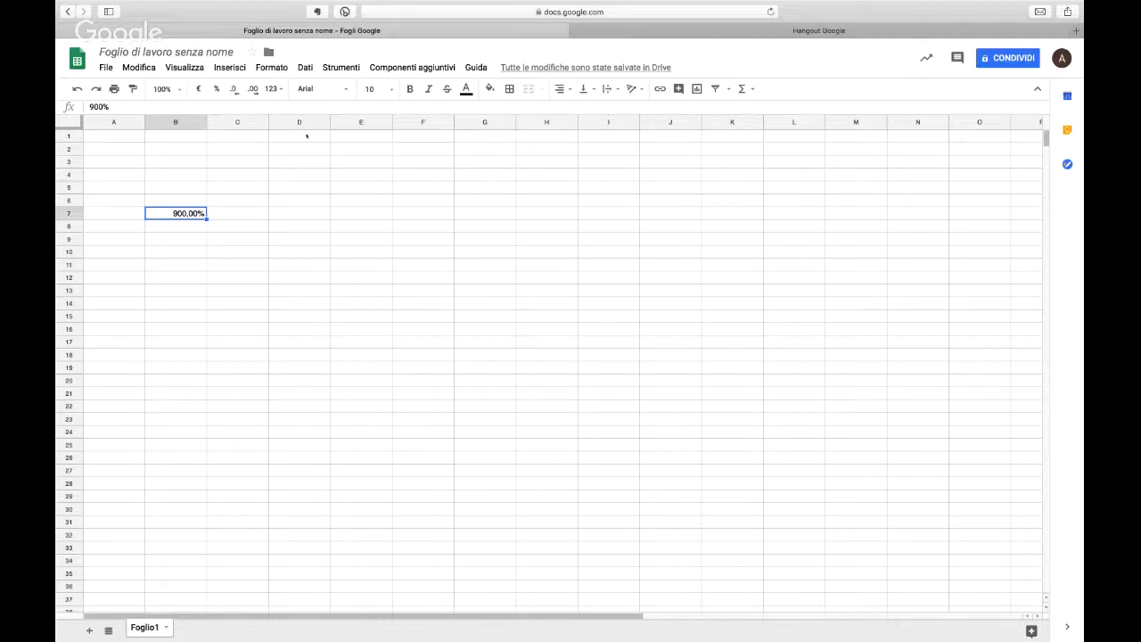
pyautogui.press('BackSpace')
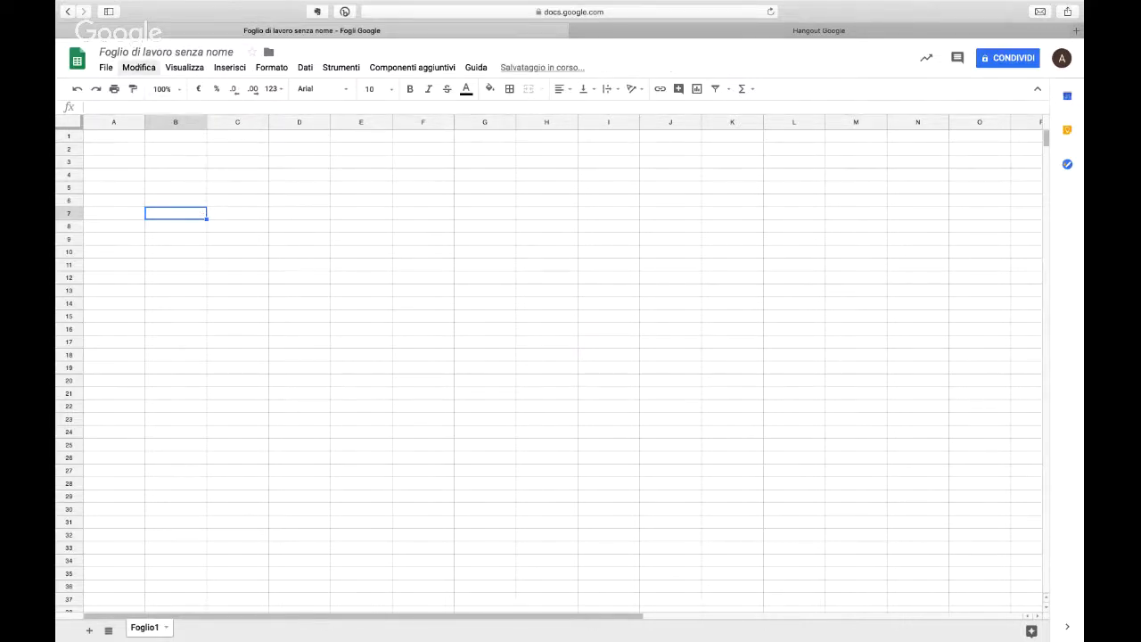
pyautogui.click(163, 68)
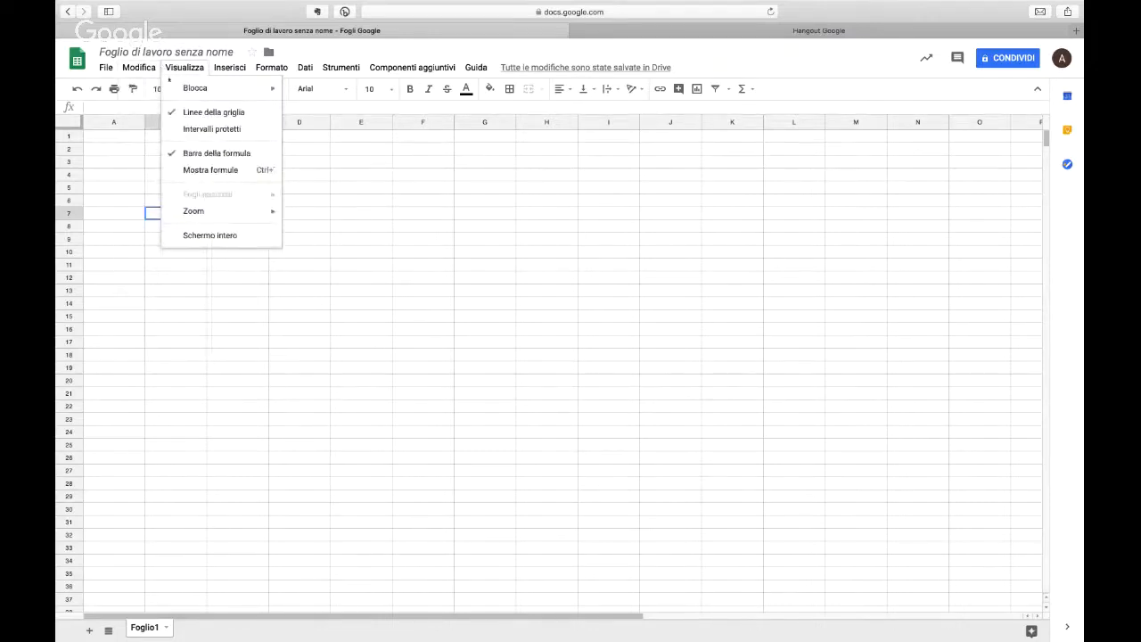
pyautogui.moveTo(195, 88)
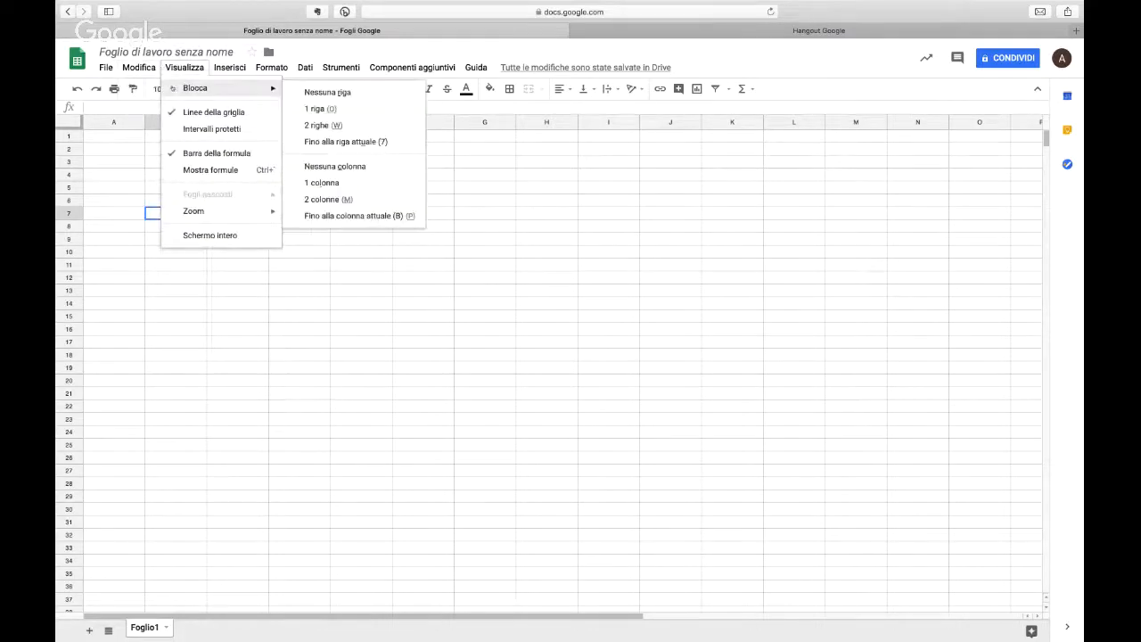
# Step: Enter the numbers 1 to 9 followed by 0 down cells A1 to A10
pyautogui.click(108, 140)
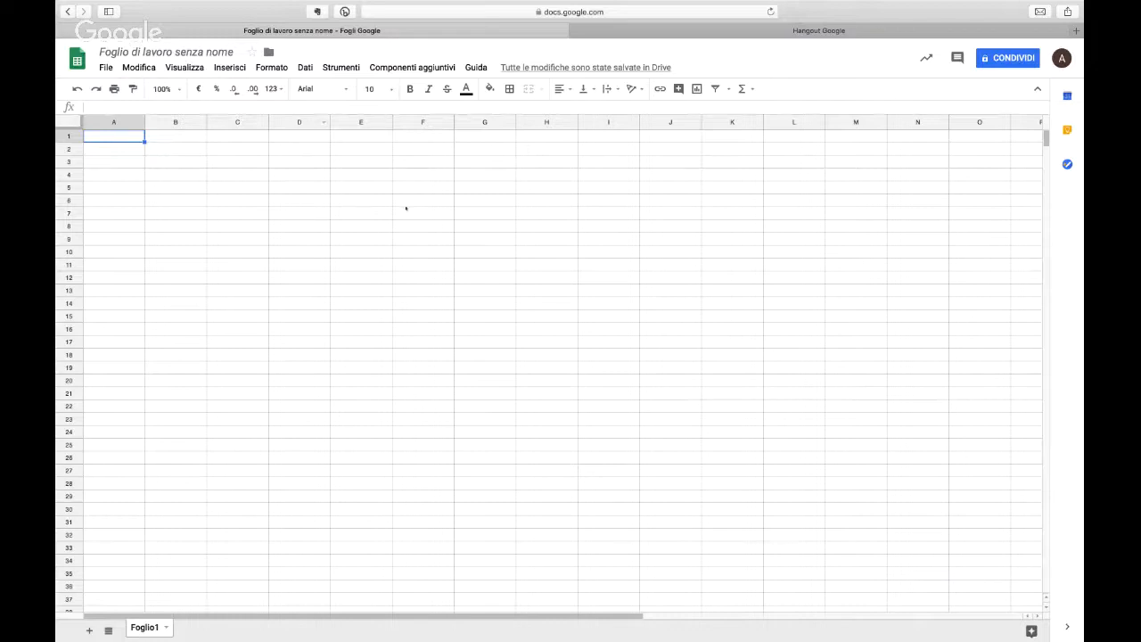
pyautogui.write('1')
pyautogui.press('Return')
pyautogui.write('2')
pyautogui.press('Return')
pyautogui.write('3')
pyautogui.press('Return')
pyautogui.write('4 5 6 7 8 9 0')
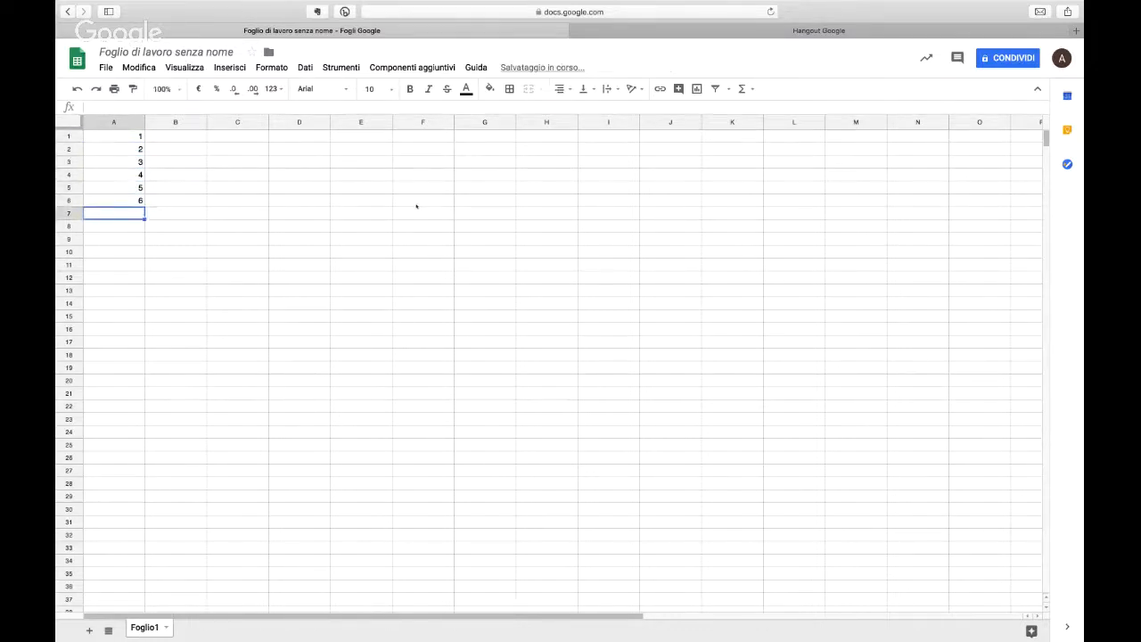
pyautogui.press('Return')
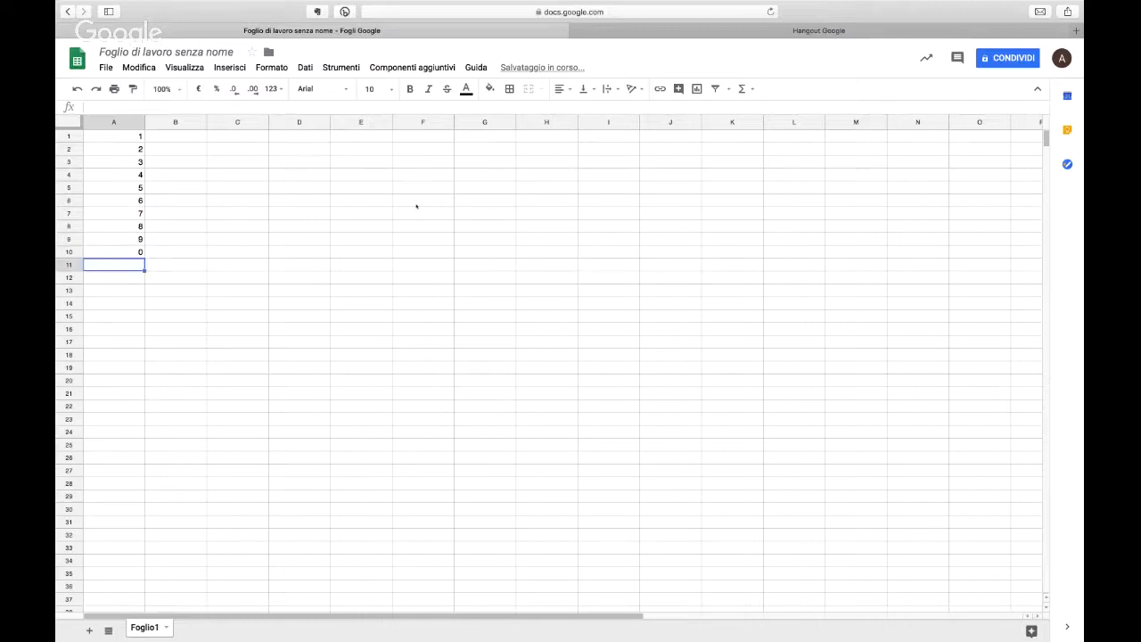
# Step: Autofill the numbers in A1:A10 down to row 55 and across to column M
pyautogui.moveTo(123, 137); pyautogui.dragTo(142, 258)
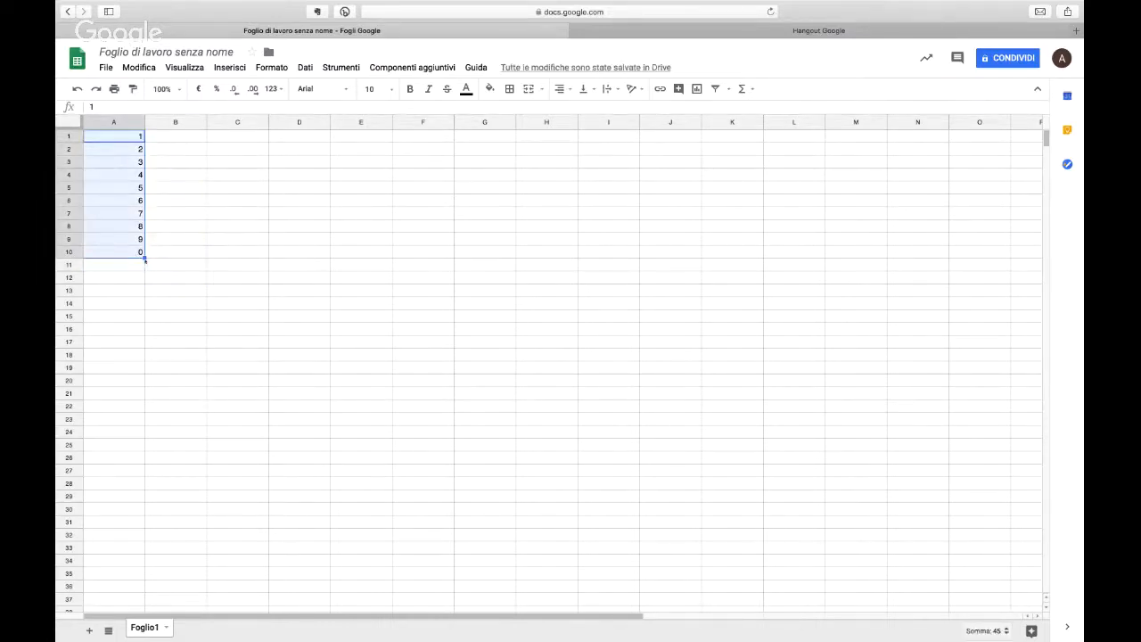
pyautogui.moveTo(137, 437); pyautogui.dragTo(147, 599)
pyautogui.scroll(-3, 181, 527)
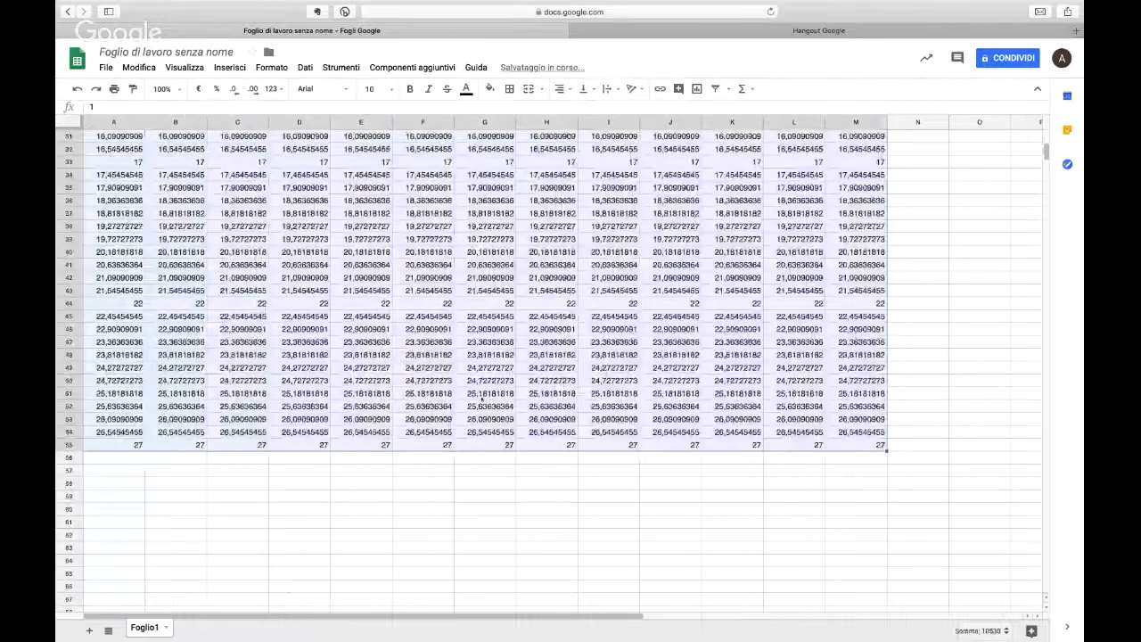
pyautogui.scroll(3, 482, 399)
pyautogui.scroll(5, 323, 189)
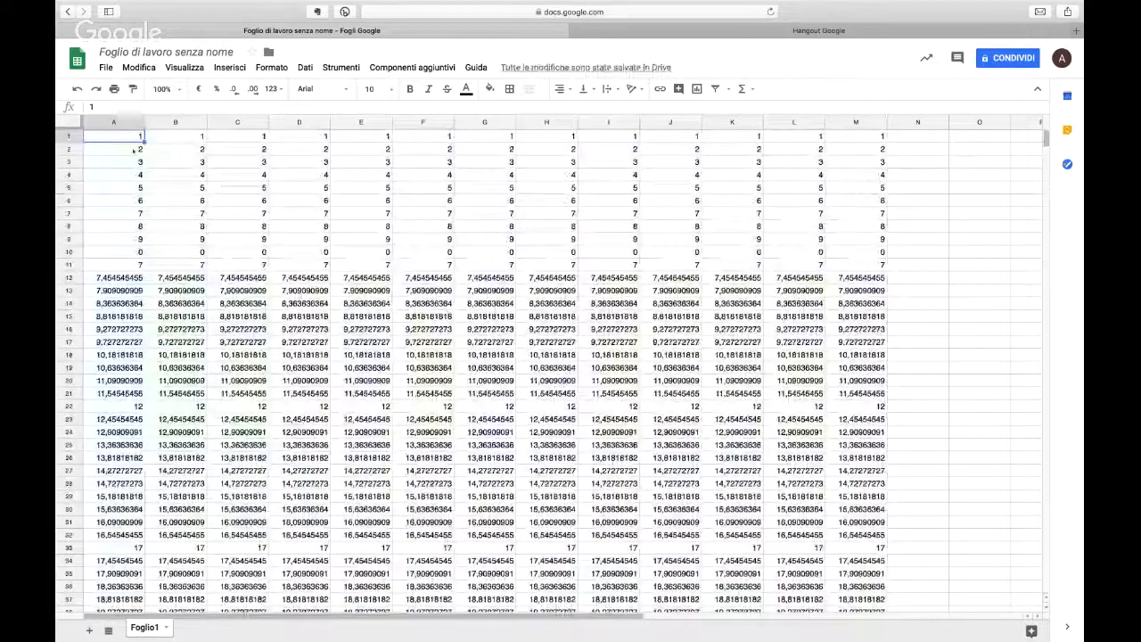
# Step: Enter the headers Name, Code1, Code2 and Code3 in cells A1 to D1
pyautogui.write('NAme')
pyautogui.press('Tab')
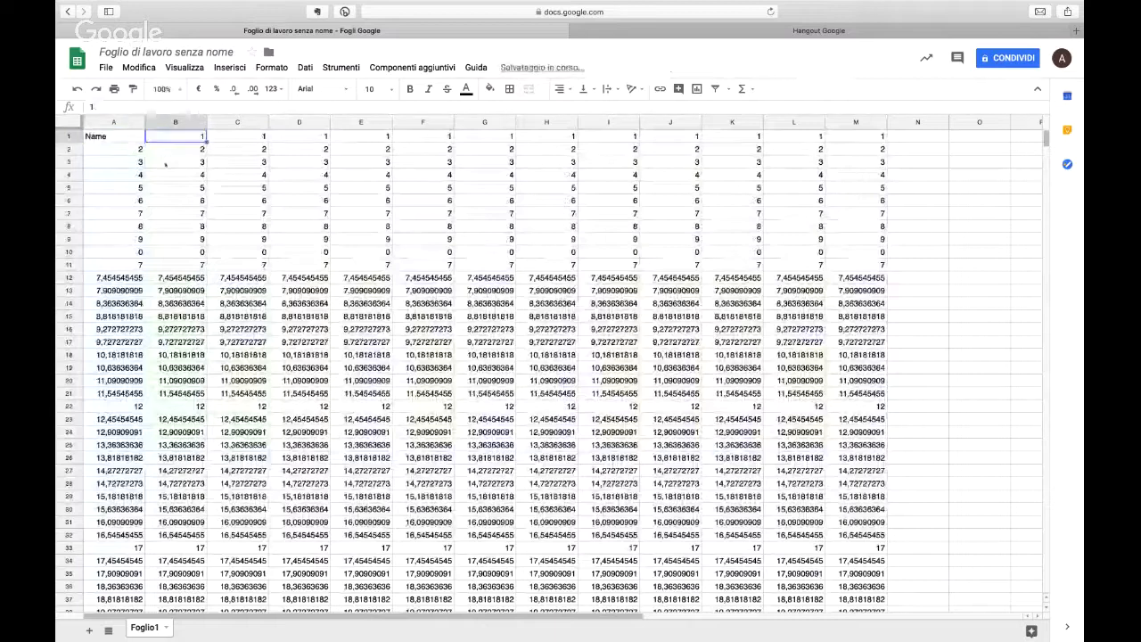
pyautogui.write('Code1')
pyautogui.press('Tab')
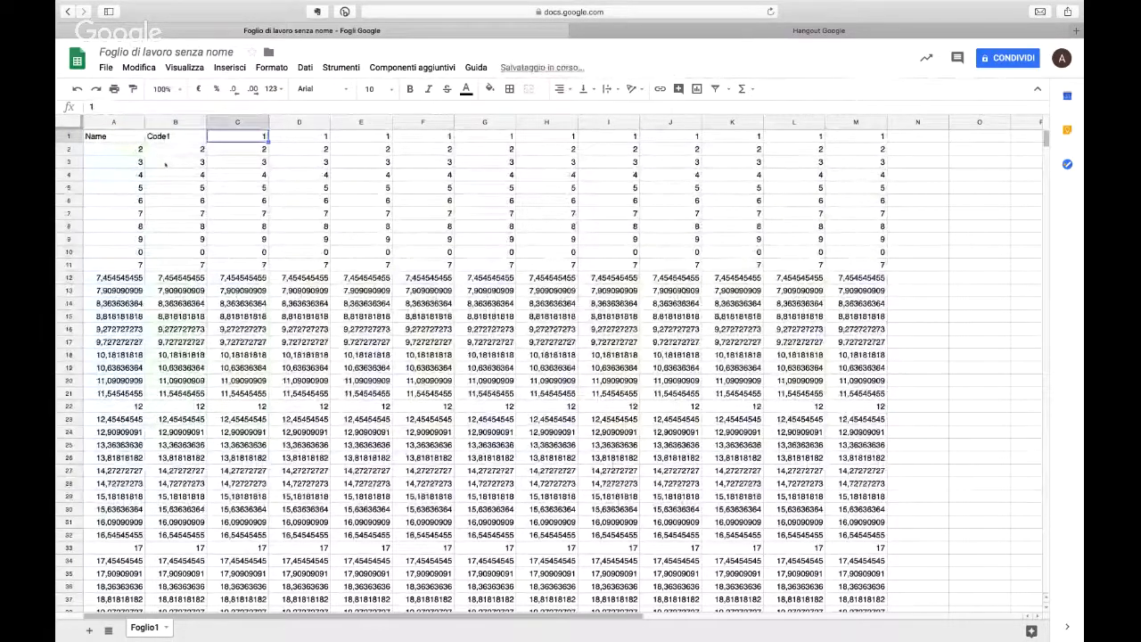
pyautogui.write('Code2')
pyautogui.press('Tab')
pyautogui.write('Code3')
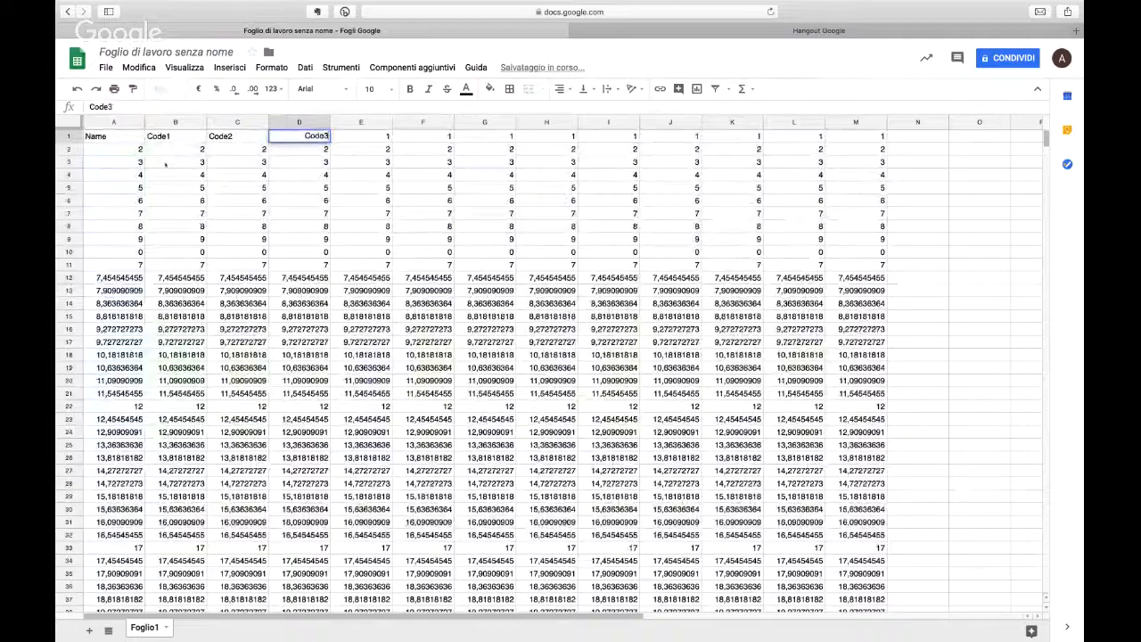
pyautogui.press('Return')
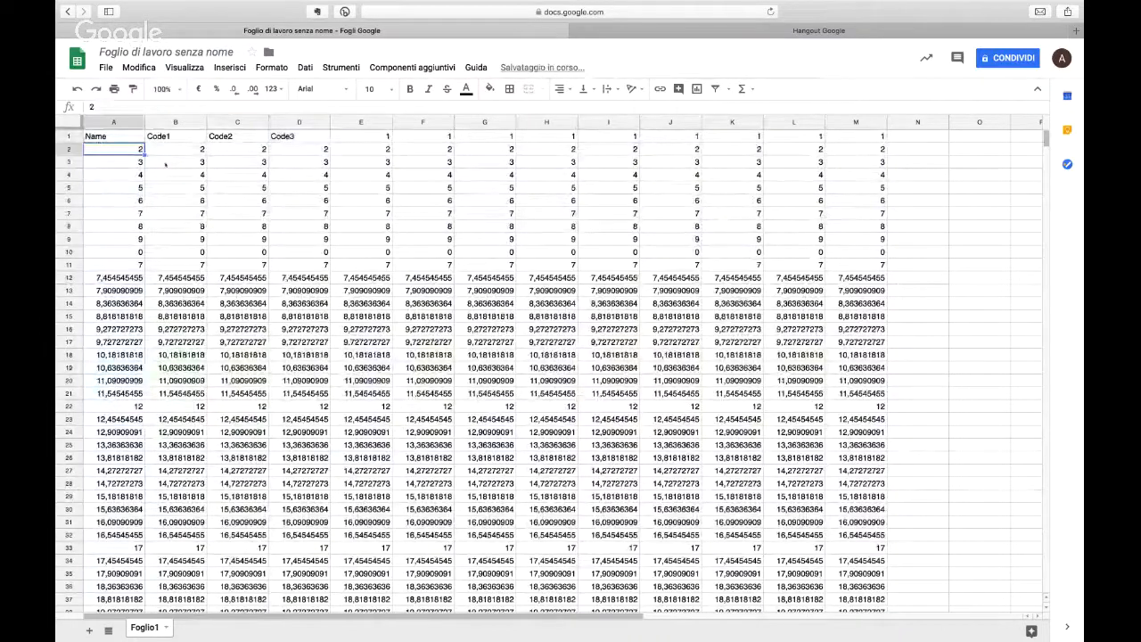
# Step: Format the whole of row 1 as bold and italic
pyautogui.click(65, 135)
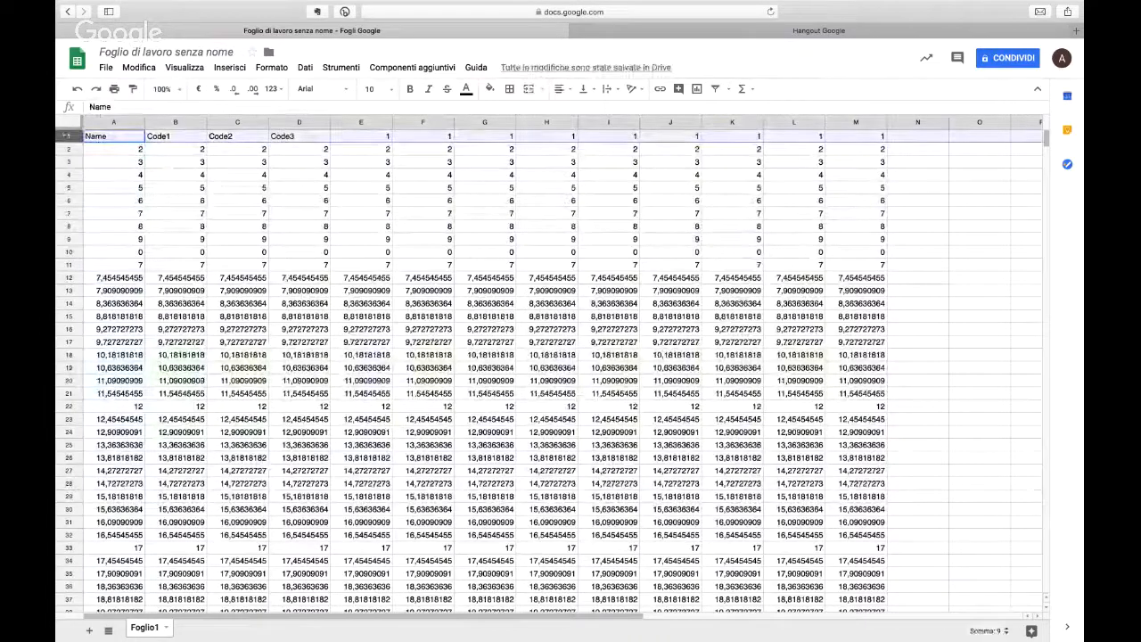
pyautogui.press('super+b')
pyautogui.press('super+i')
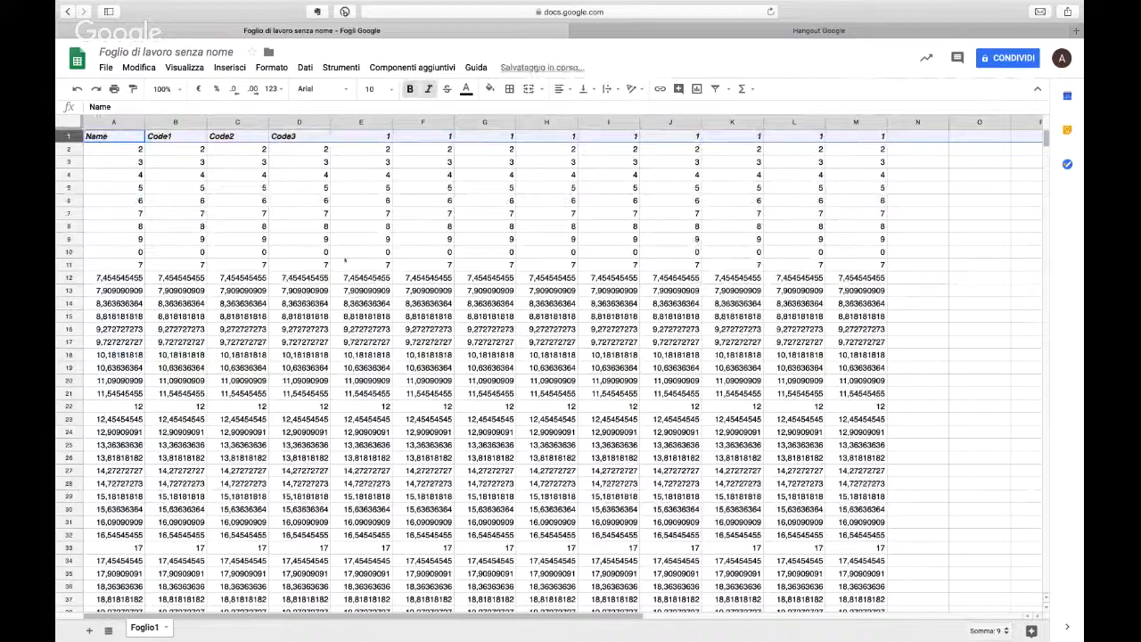
# Step: Freeze the header row of the sheet with the 1 riga option
pyautogui.scroll(-8, 346, 259)
pyautogui.scroll(8, 346, 259)
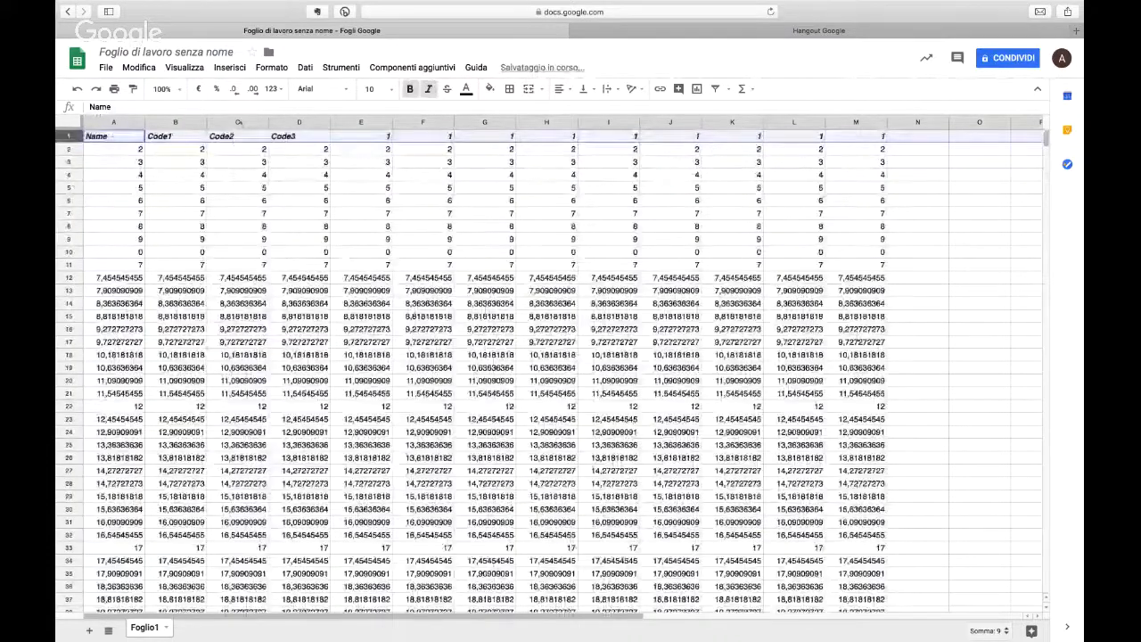
pyautogui.click(185, 67)
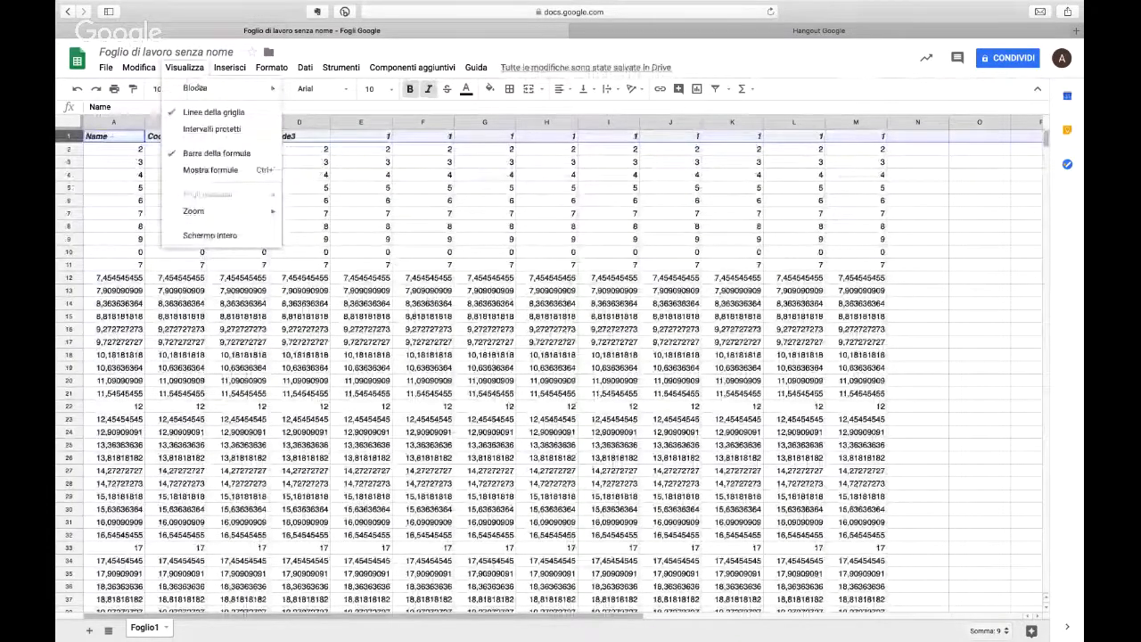
pyautogui.moveTo(214, 87)
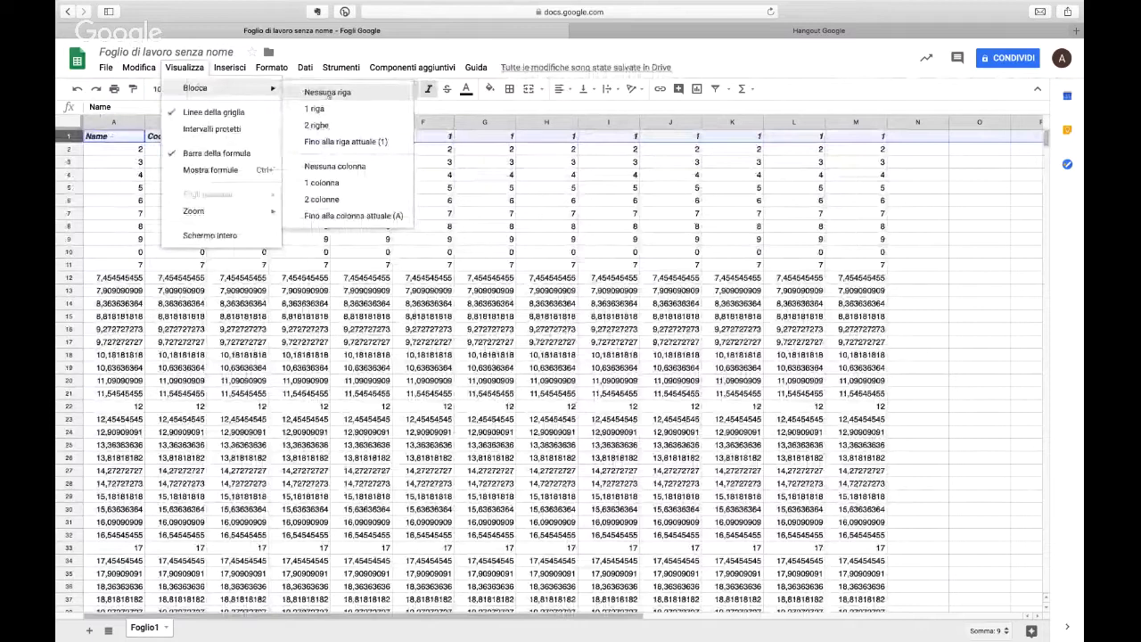
pyautogui.click(337, 106)
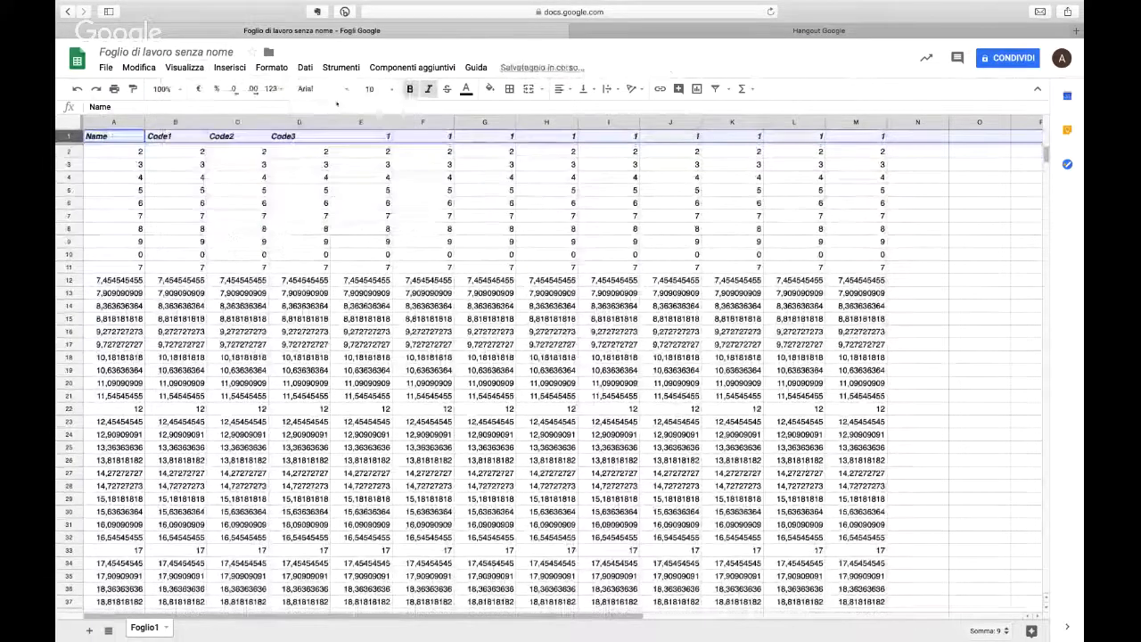
pyautogui.scroll(-1, 389, 216)
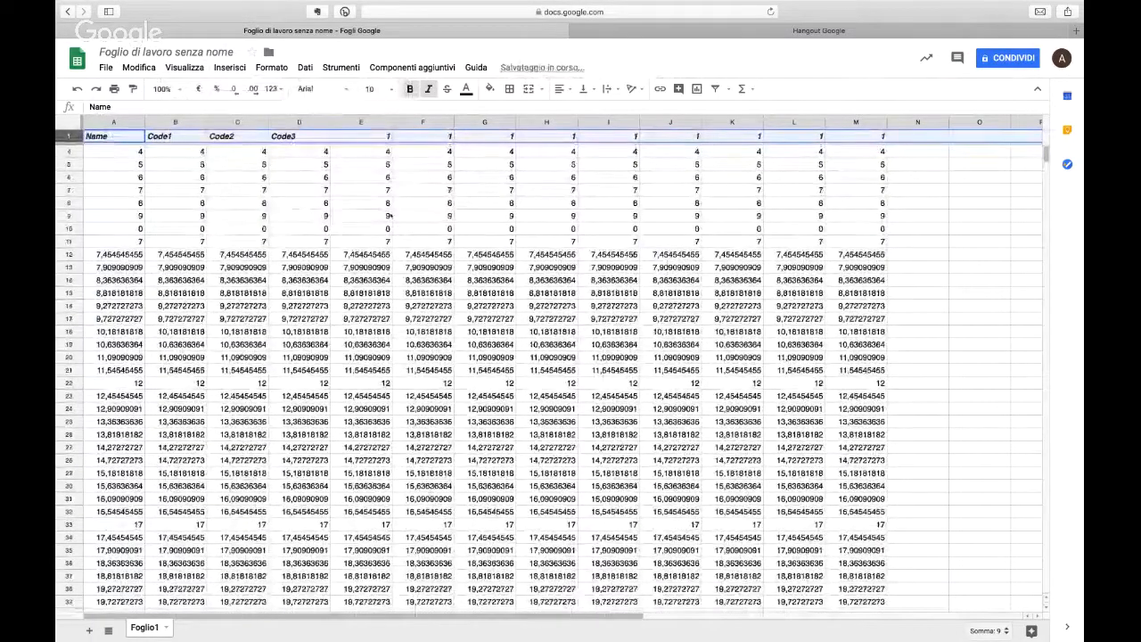
pyautogui.scroll(-3, 390, 215)
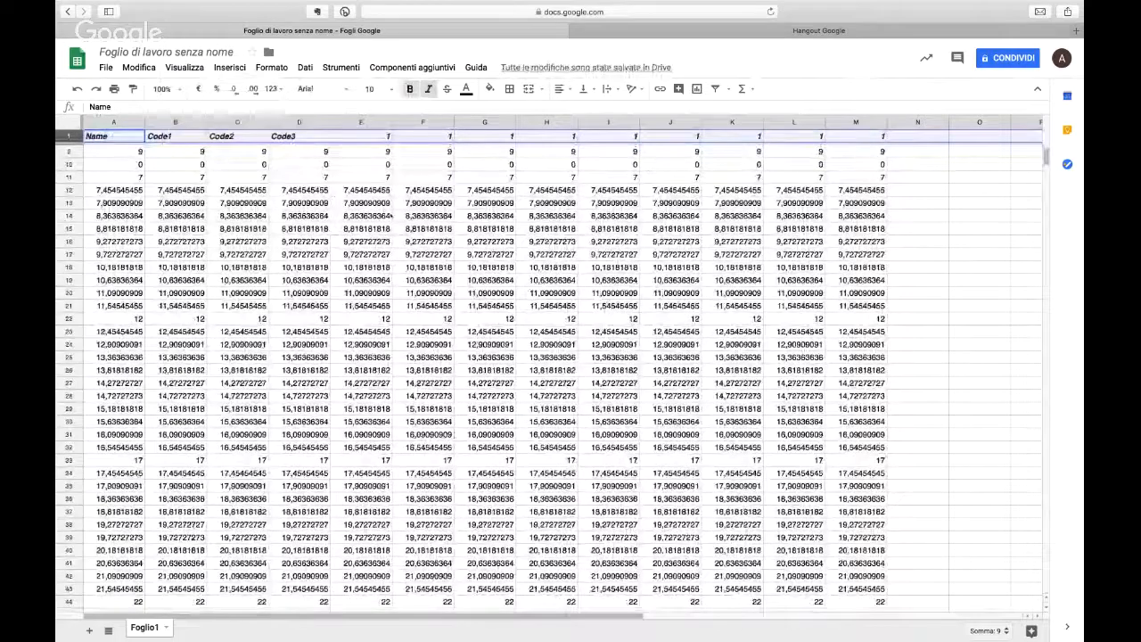
pyautogui.scroll(3, 389, 216)
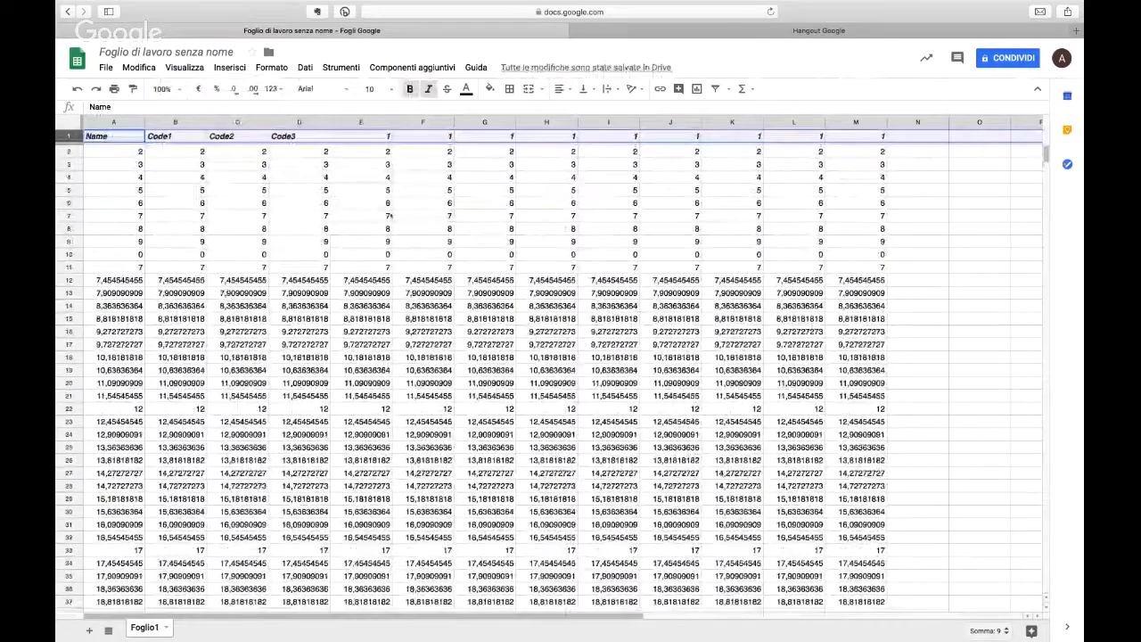
# Step: Clear the contents of the entire sheet
pyautogui.press('super+a')
pyautogui.press('BackSpace')
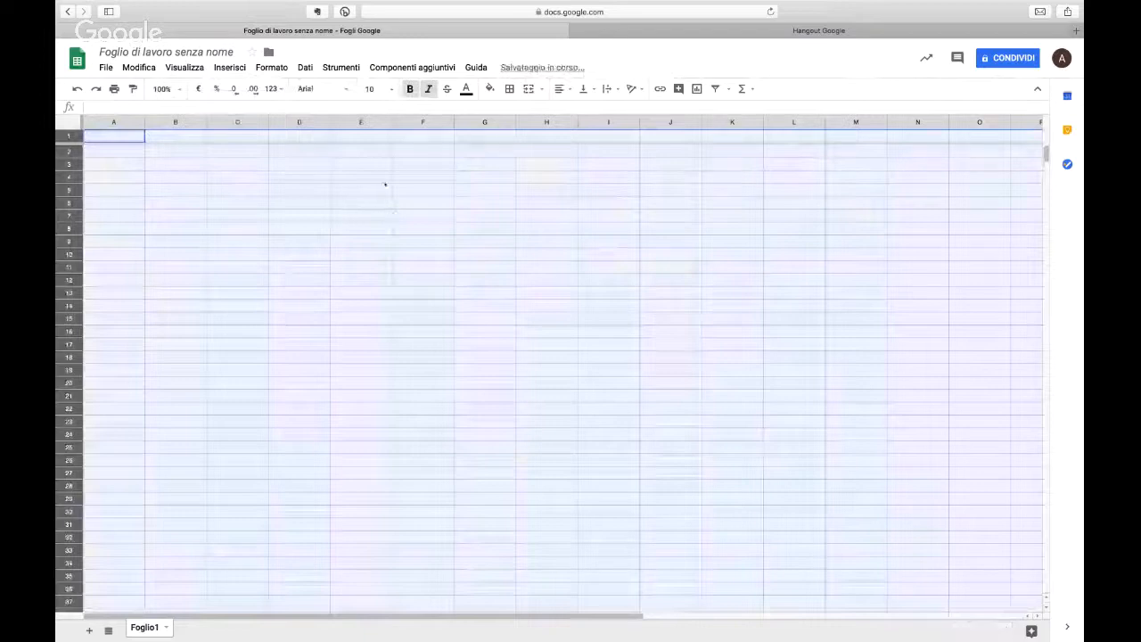
pyautogui.click(305, 67)
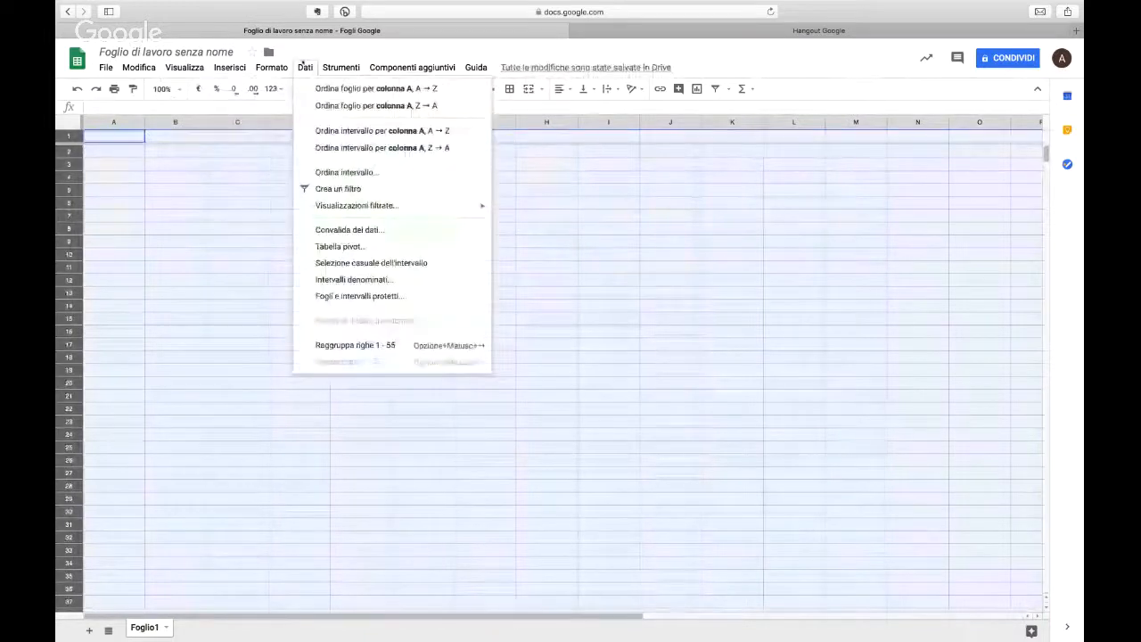
pyautogui.moveTo(258, 68)
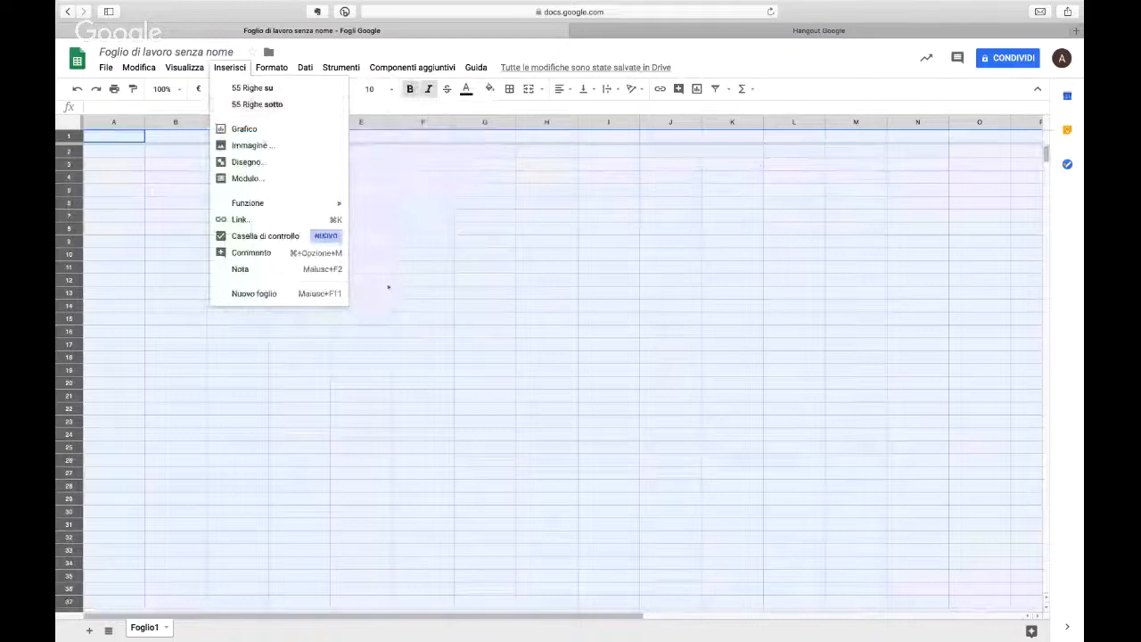
pyautogui.click(387, 284)
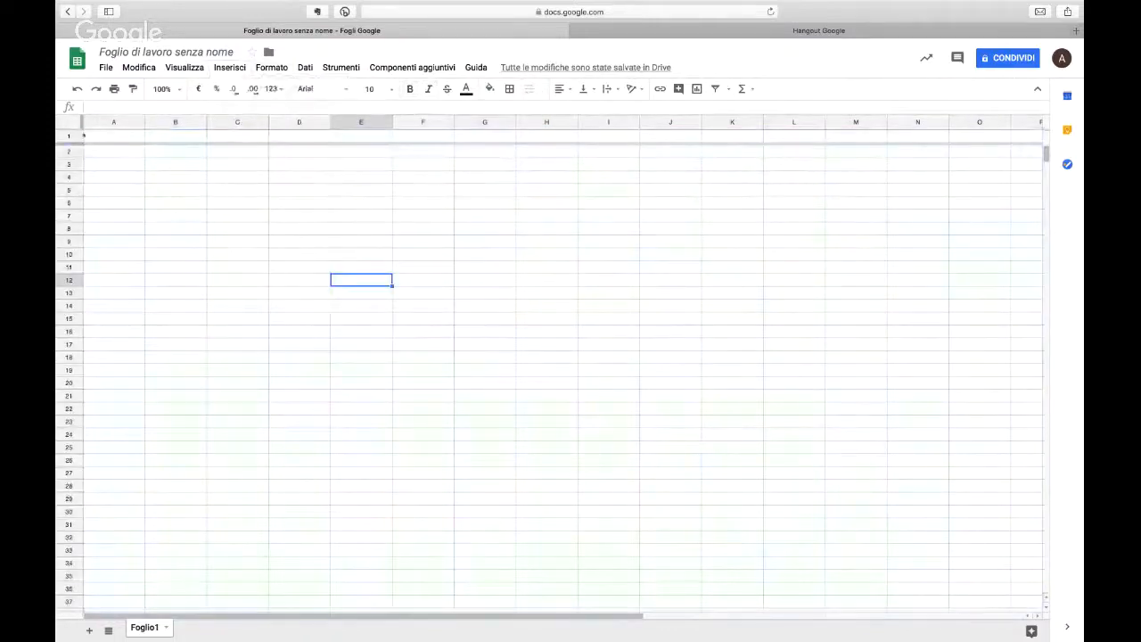
# Step: Unfreeze the header row of the sheet with the Nessuna riga option
pyautogui.click(185, 67)
pyautogui.moveTo(214, 87)
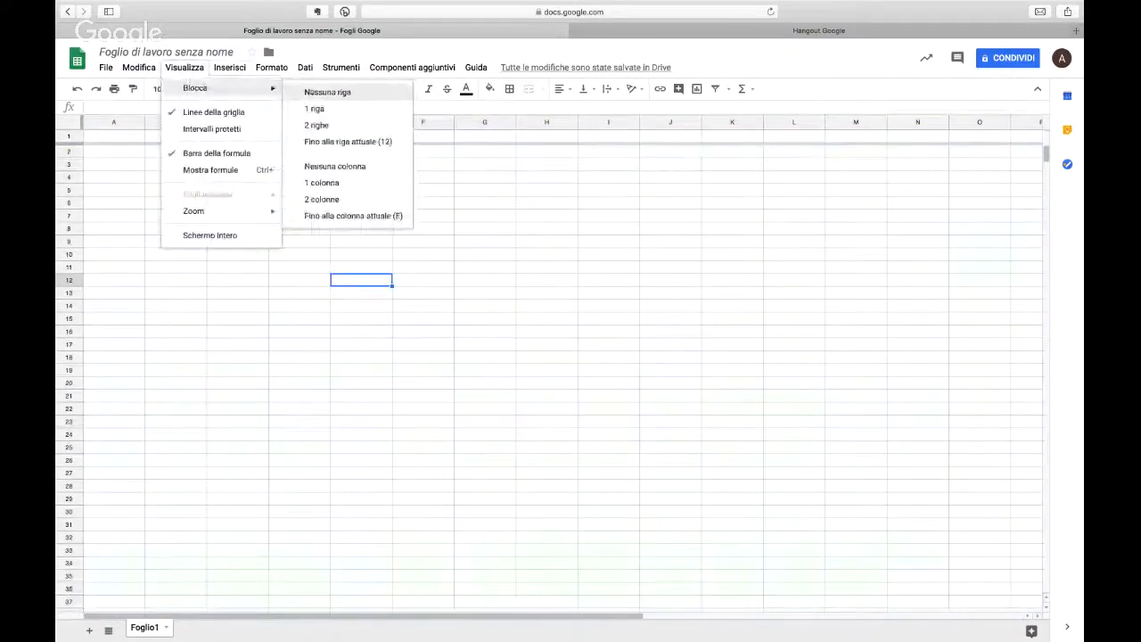
pyautogui.click(321, 93)
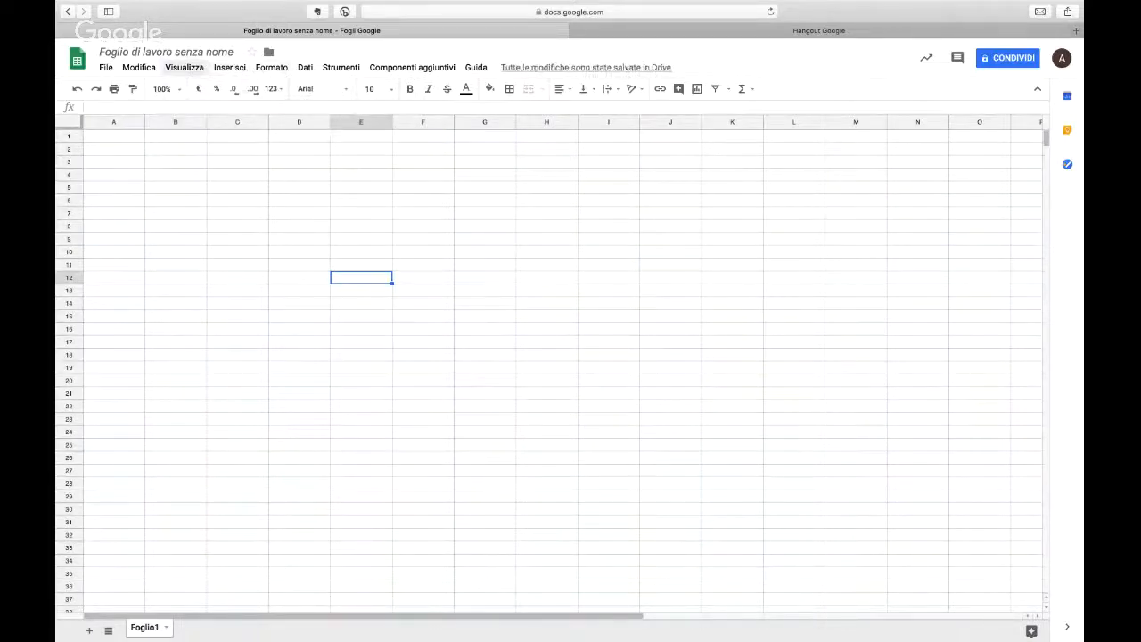
# Step: Insert a checkbox into cell E12
pyautogui.click(184, 68)
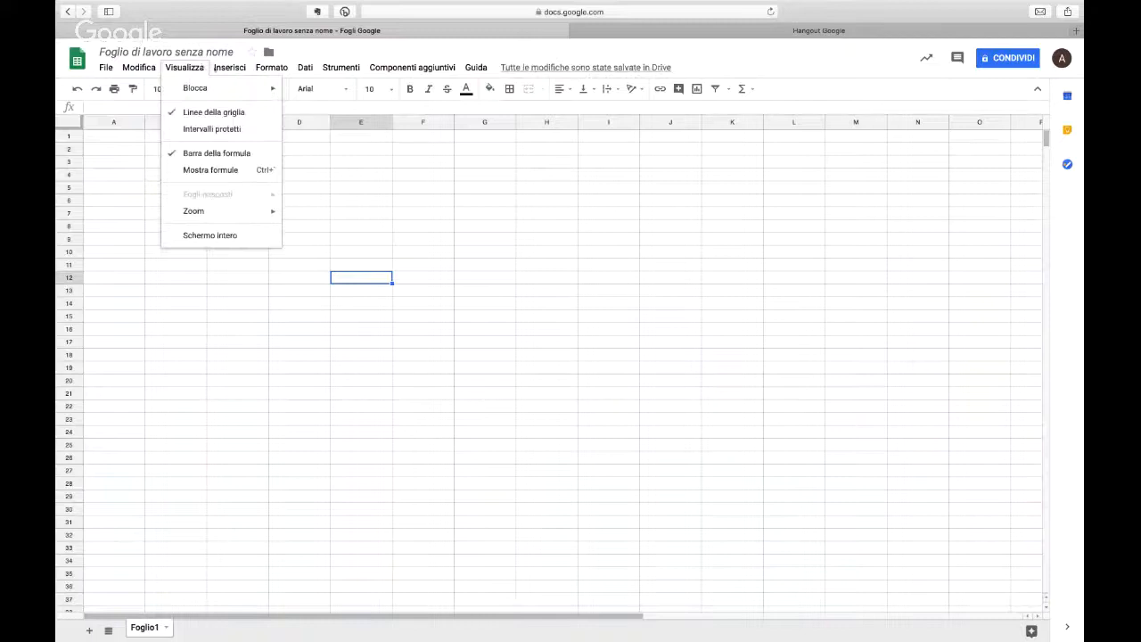
pyautogui.moveTo(230, 71)
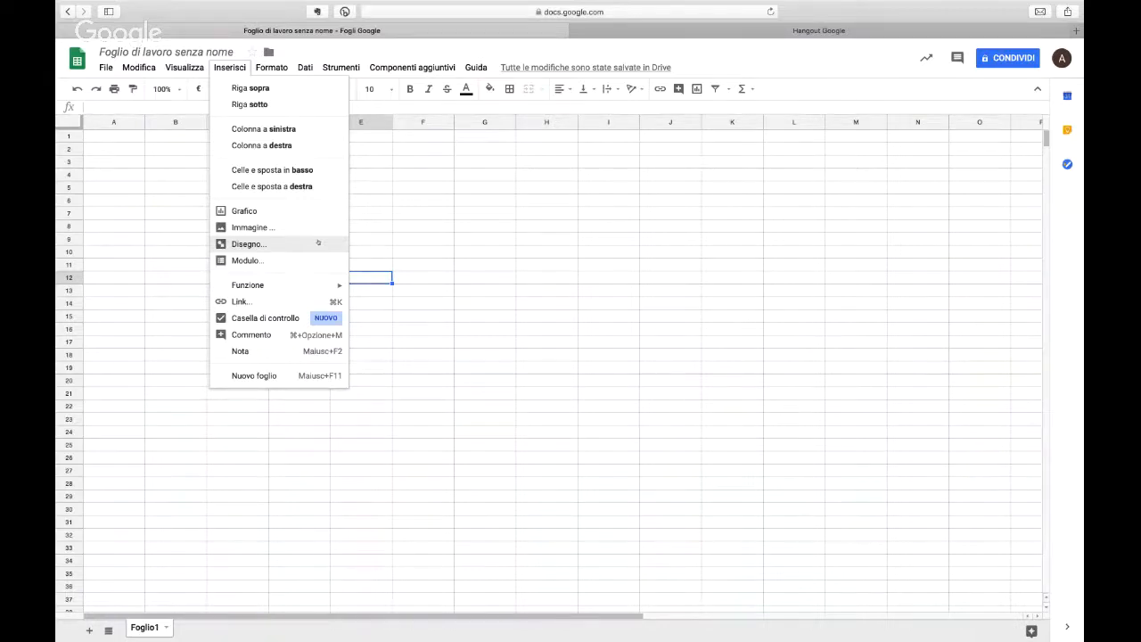
pyautogui.click(336, 322)
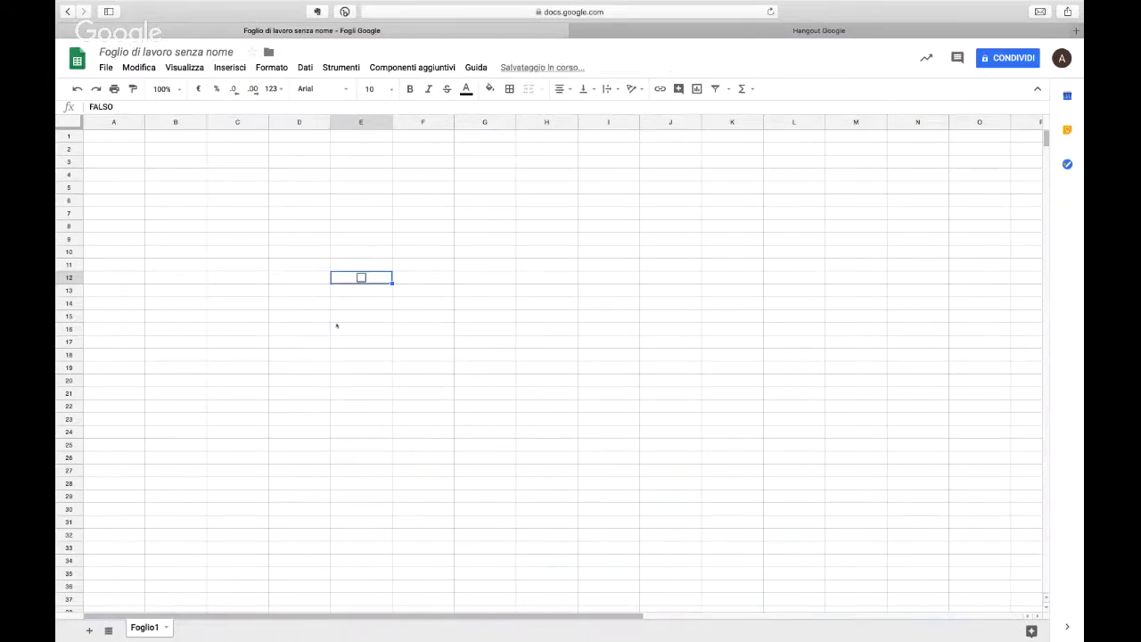
# Step: Enter the labels Task, Task 2 and Task 3 in cells D12 to D14
pyautogui.click(129, 148)
pyautogui.click(327, 280)
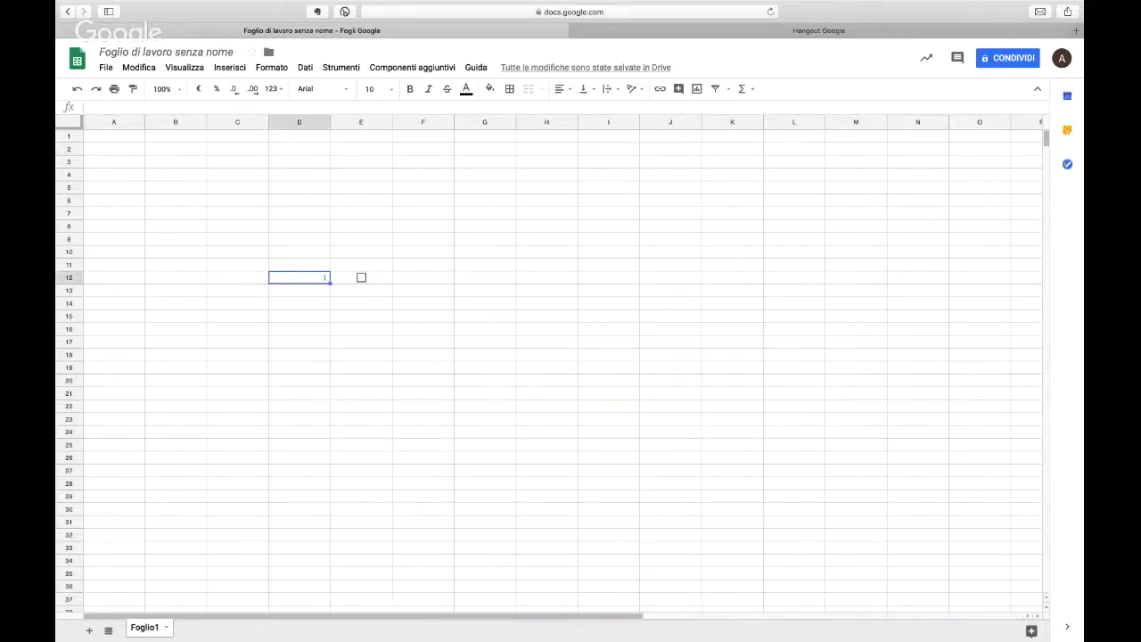
pyautogui.write('Task')
pyautogui.press('Tab')
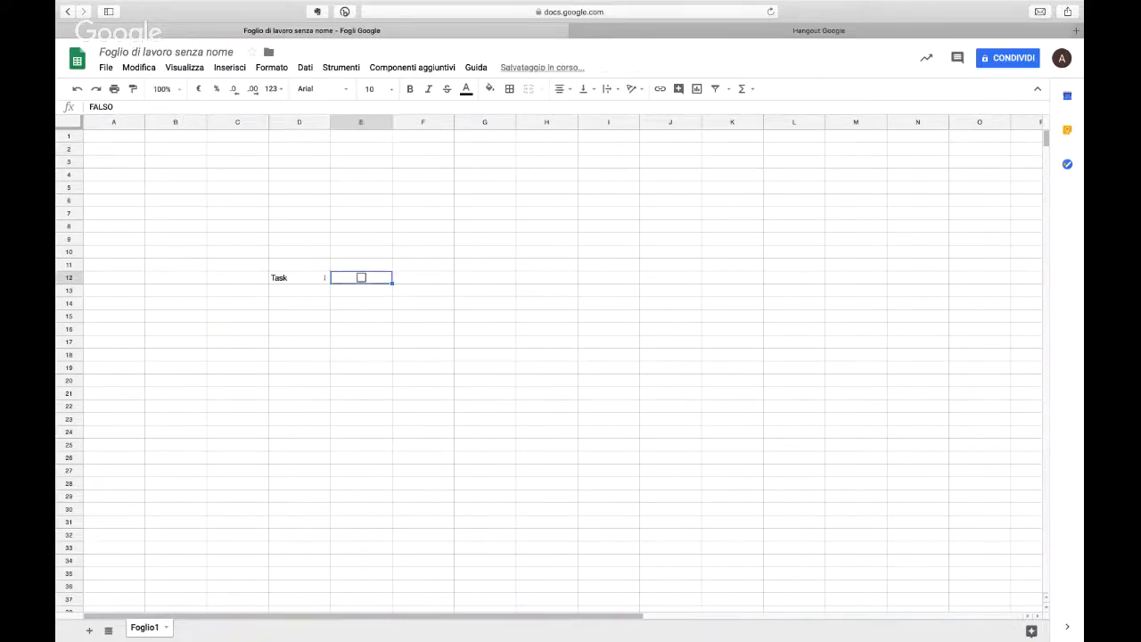
pyautogui.press('Return')
pyautogui.write('Task 2')
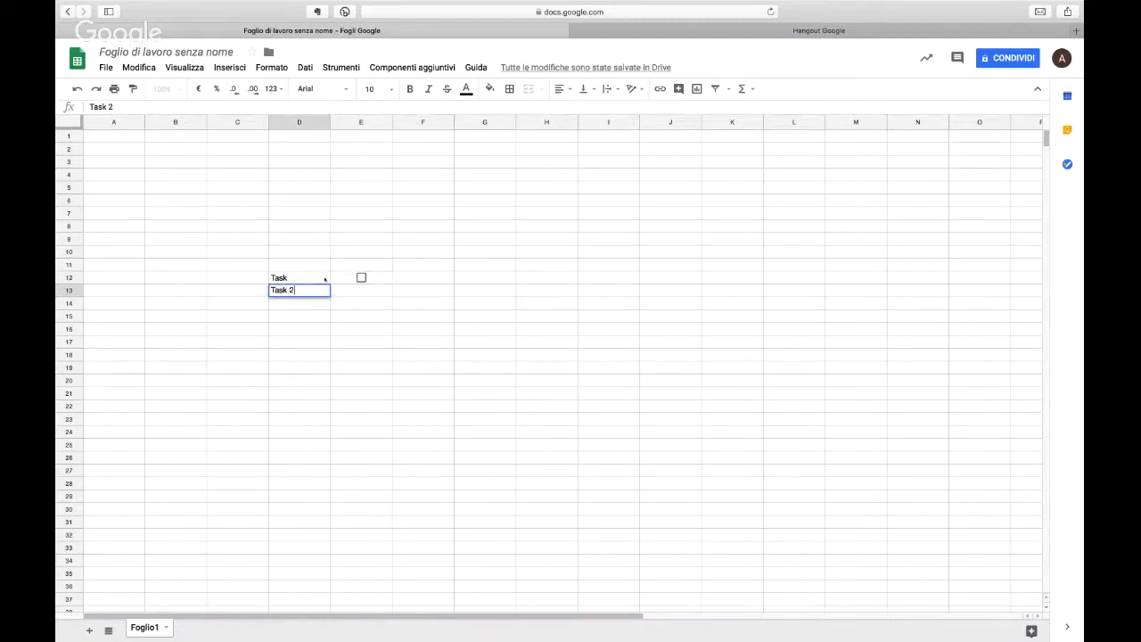
pyautogui.press('Return')
pyautogui.write('Task 3')
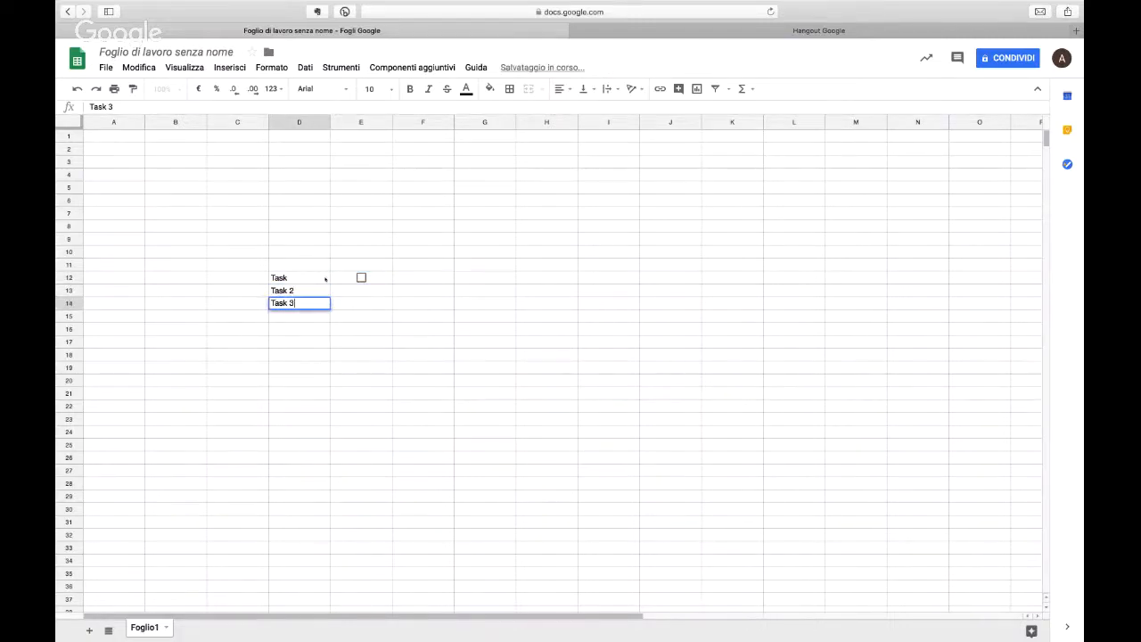
pyautogui.press('Tab')
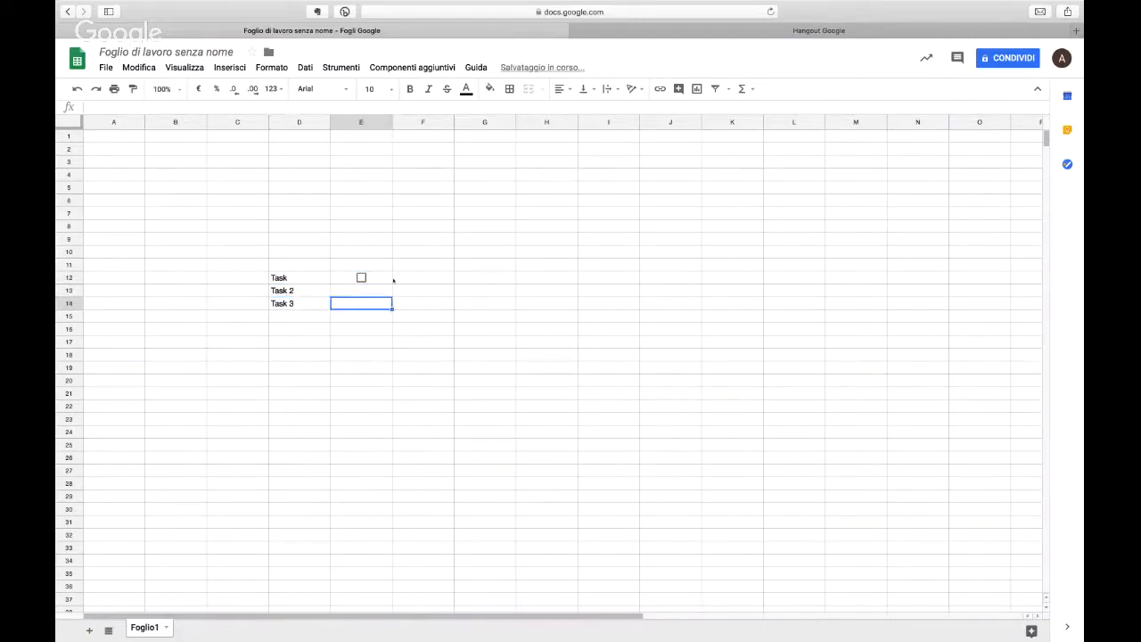
# Step: Copy the checkbox from cell E12 into cells E13 and E14
pyautogui.click(389, 281)
pyautogui.press('super+c')
pyautogui.click(385, 290)
pyautogui.press('super+v')
pyautogui.click(374, 304)
pyautogui.press('super+v')
pyautogui.click(406, 327)
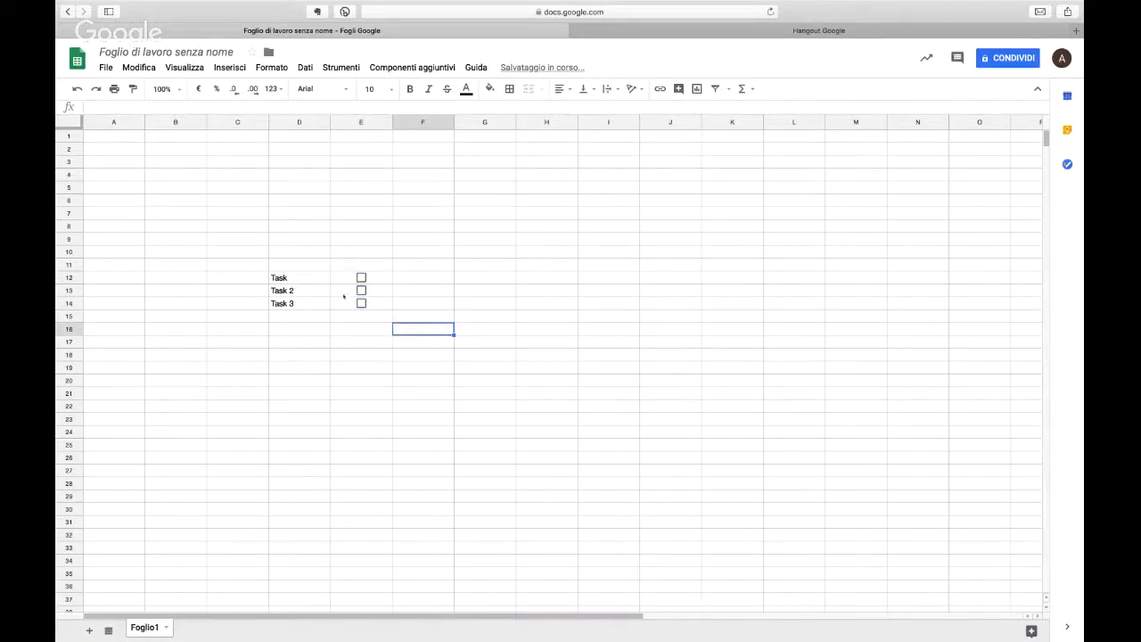
# Step: Apply the Casella di controllo option directly to cell E13
pyautogui.click(343, 295)
pyautogui.click(236, 68)
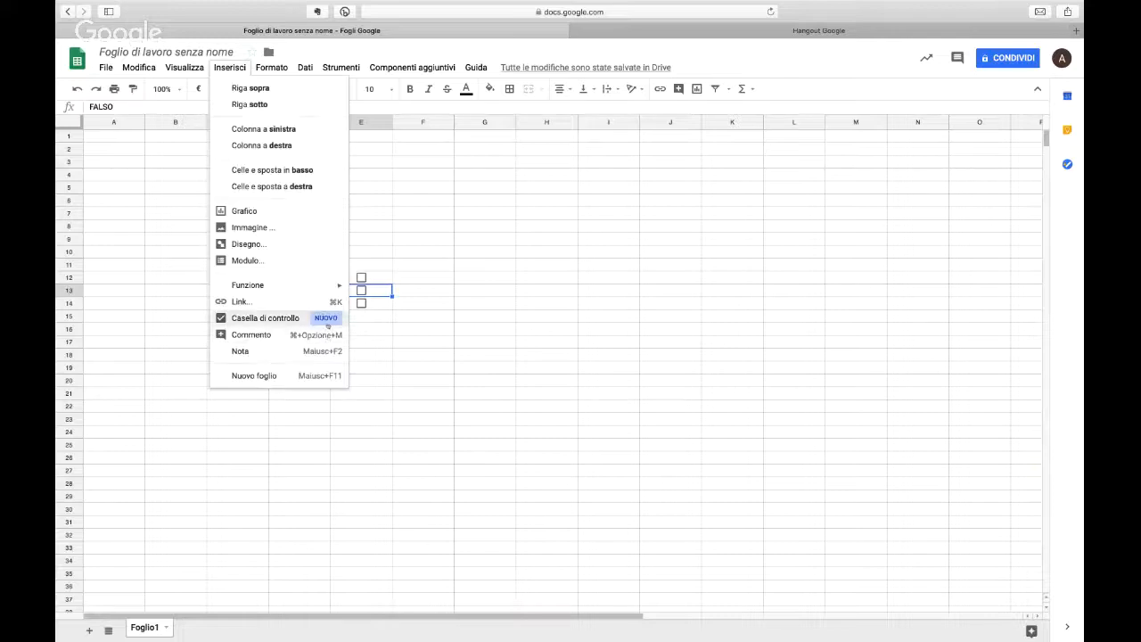
pyautogui.click(327, 323)
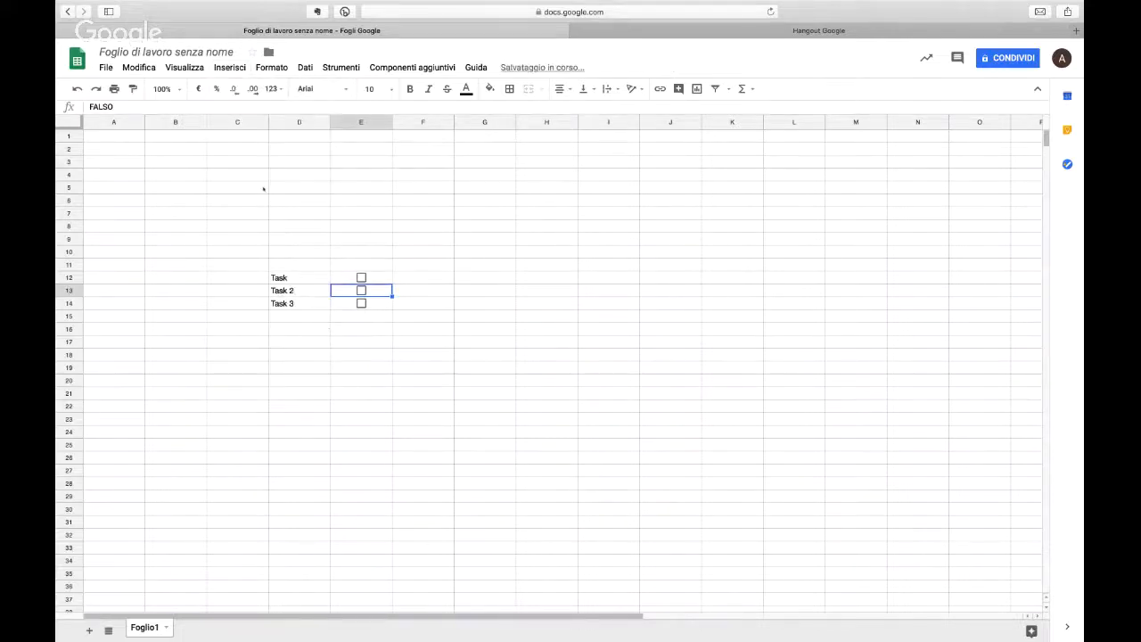
# Step: Delete the task labels and checkboxes by clearing the range C6:I28
pyautogui.moveTo(261, 194); pyautogui.dragTo(580, 483)
pyautogui.press('Delete')
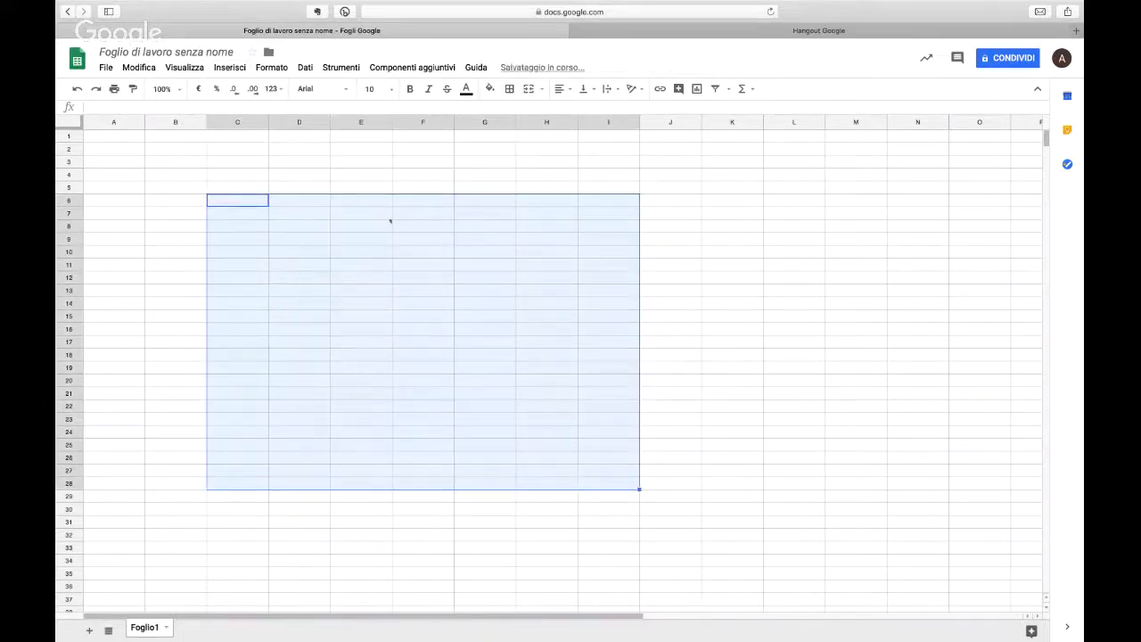
pyautogui.click(271, 67)
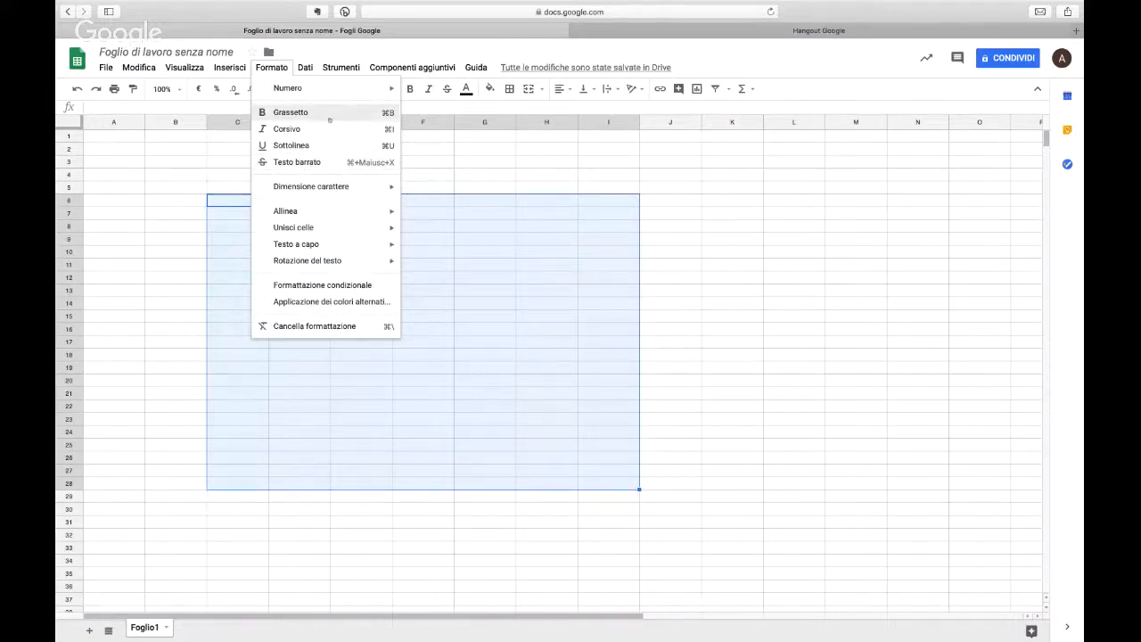
pyautogui.click(128, 148)
pyautogui.click(250, 137)
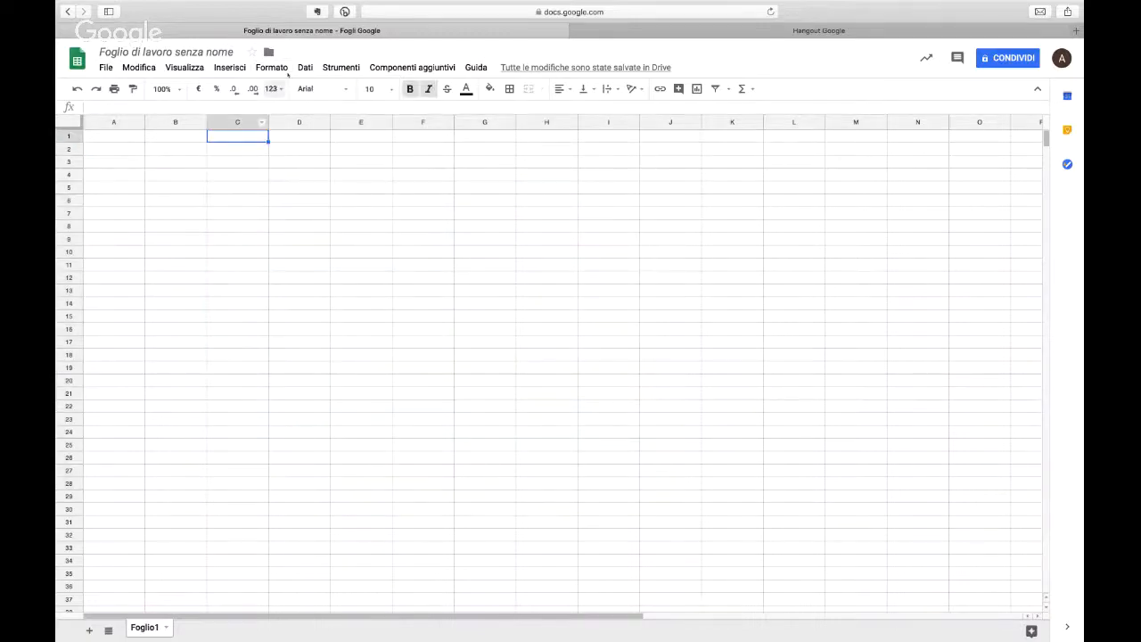
pyautogui.click(271, 67)
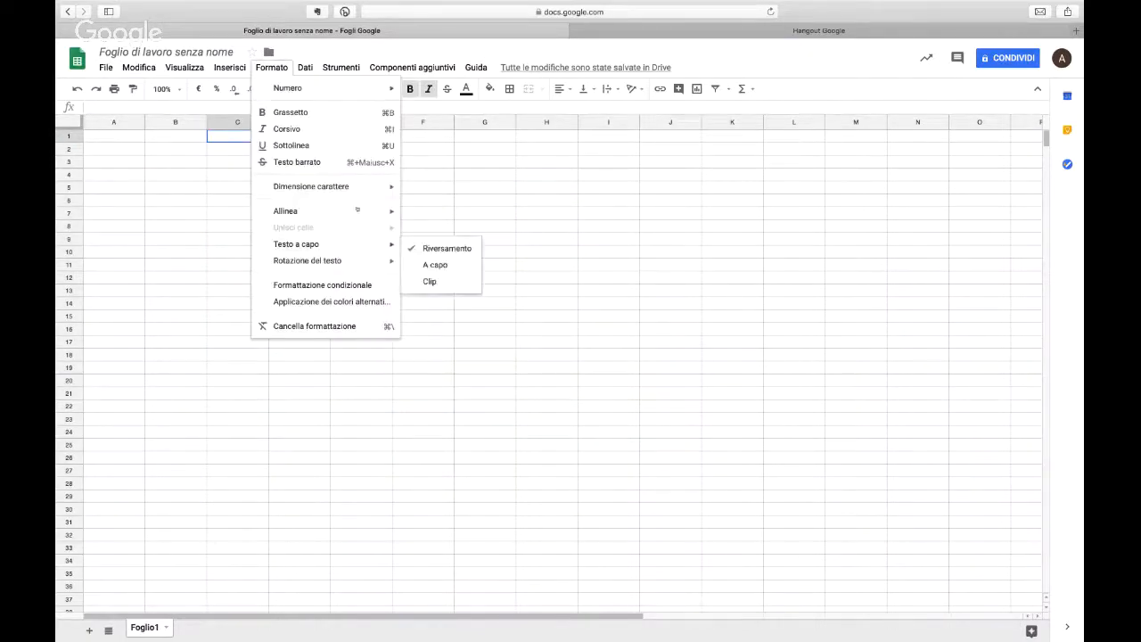
pyautogui.click(484, 148)
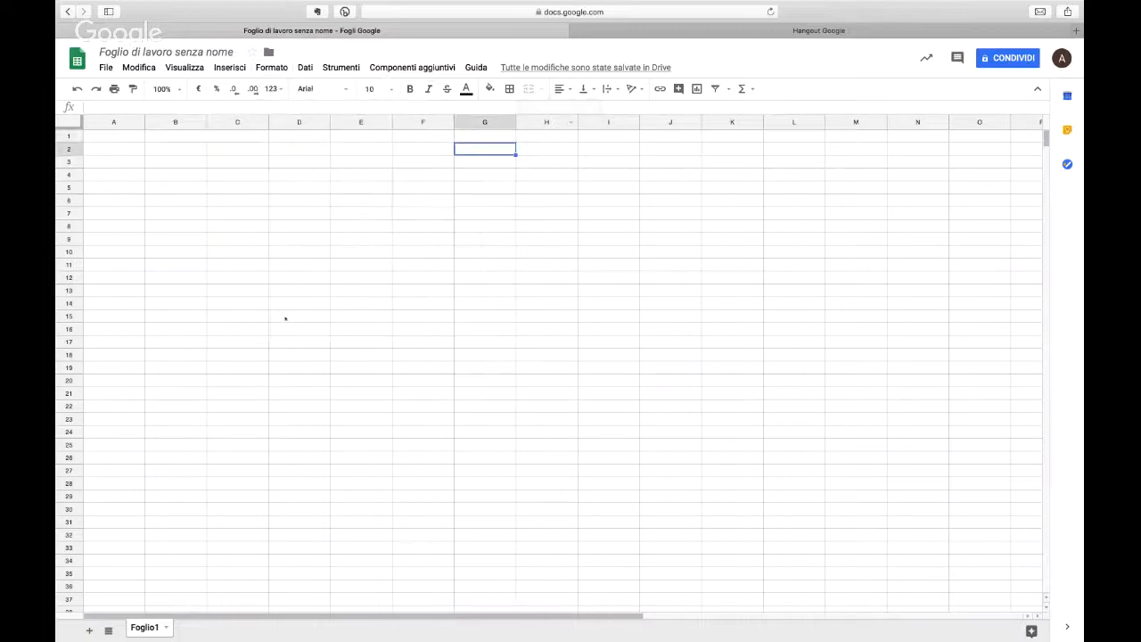
# Step: Enter the sample text fkuhgiuf in cell D8
pyautogui.click(300, 227)
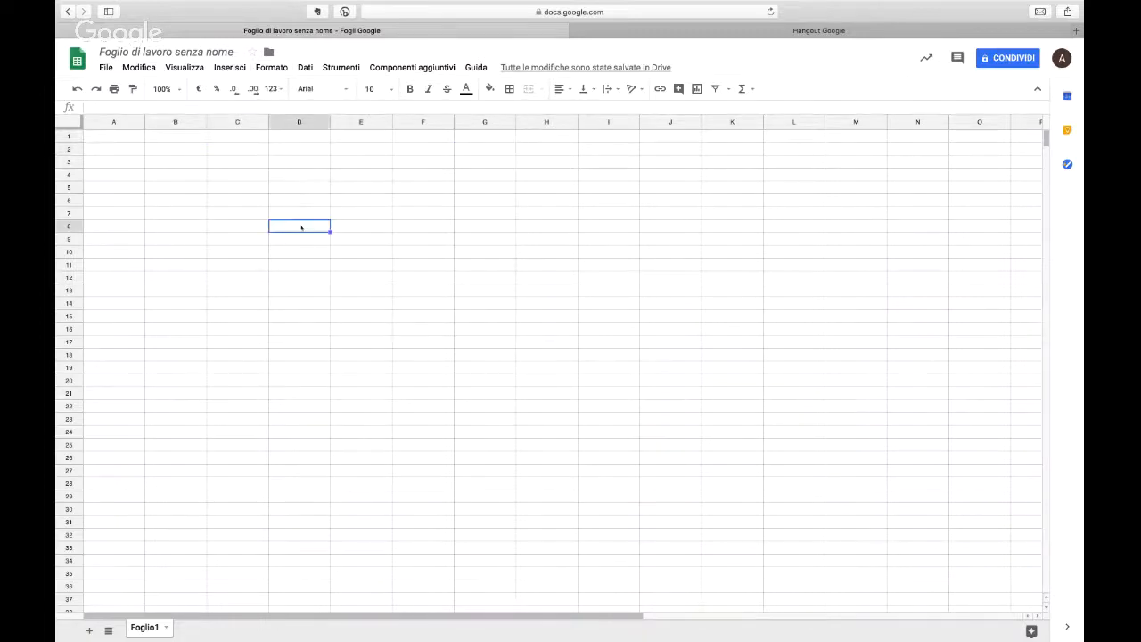
pyautogui.write('fkuhgiuf')
pyautogui.press('Return')
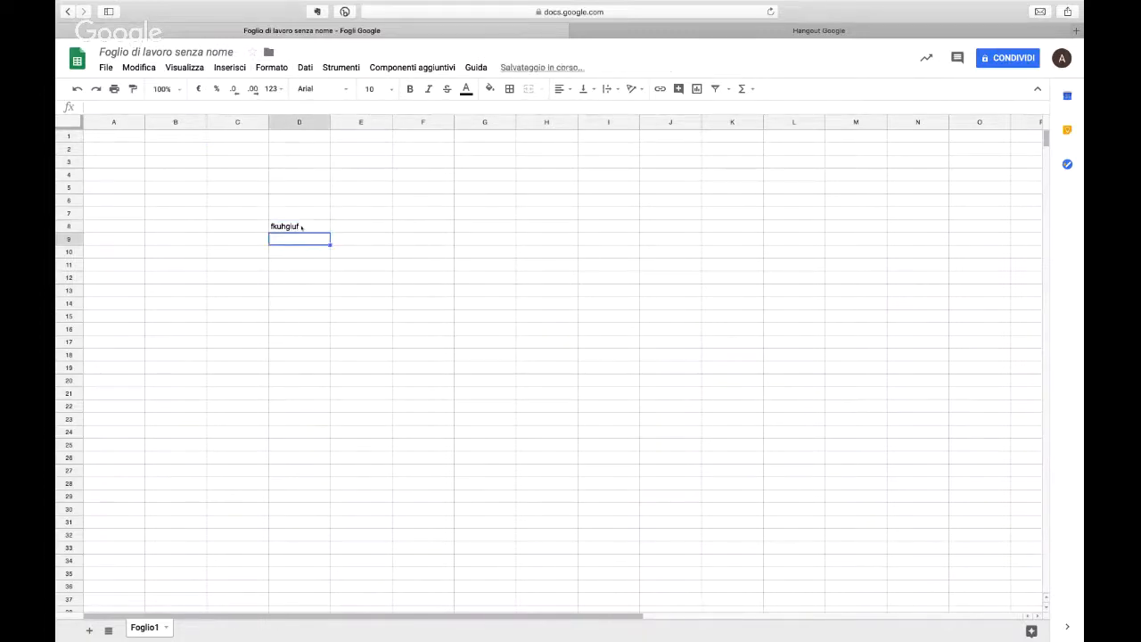
# Step: Format the text in cell D8 as Amatic SC, size 24, in a light red colour
pyautogui.click(301, 227)
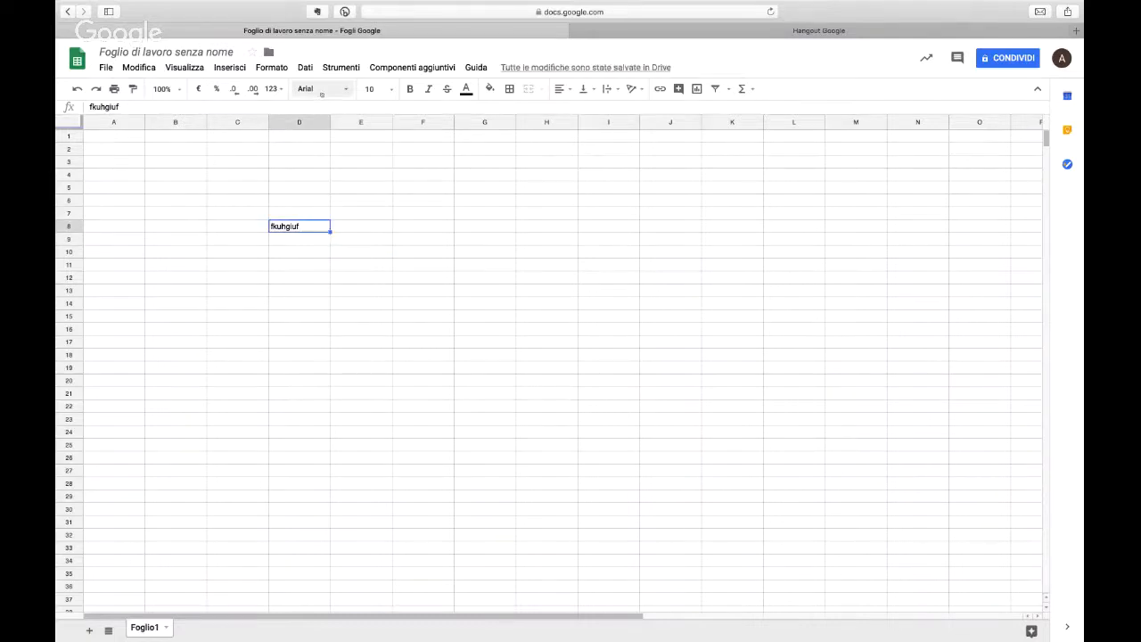
pyautogui.click(322, 89)
pyautogui.click(356, 231)
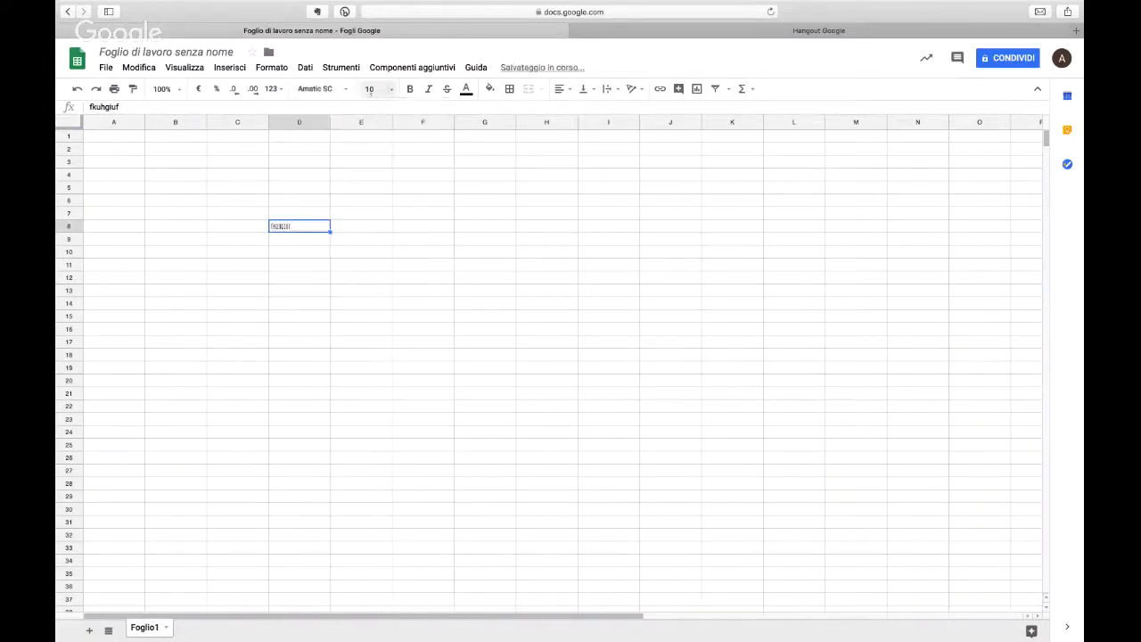
pyautogui.click(375, 89)
pyautogui.click(402, 244)
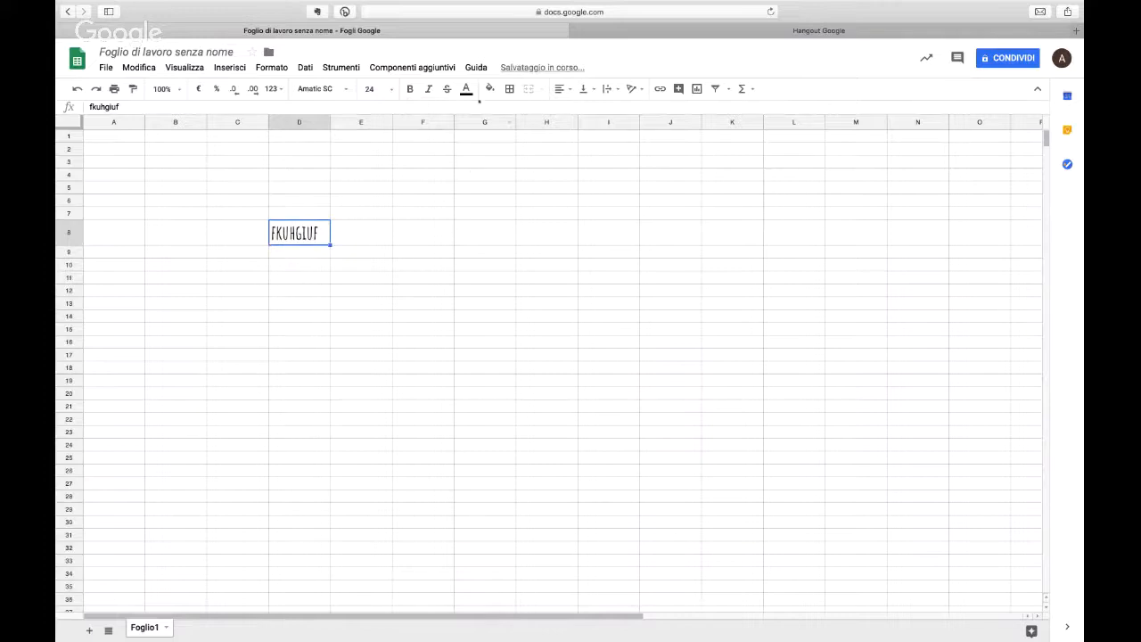
pyautogui.click(466, 89)
pyautogui.click(498, 156)
# Step: Try bold, italic and strikethrough on the text in cell D8, and remove all three styles
pyautogui.click(409, 89)
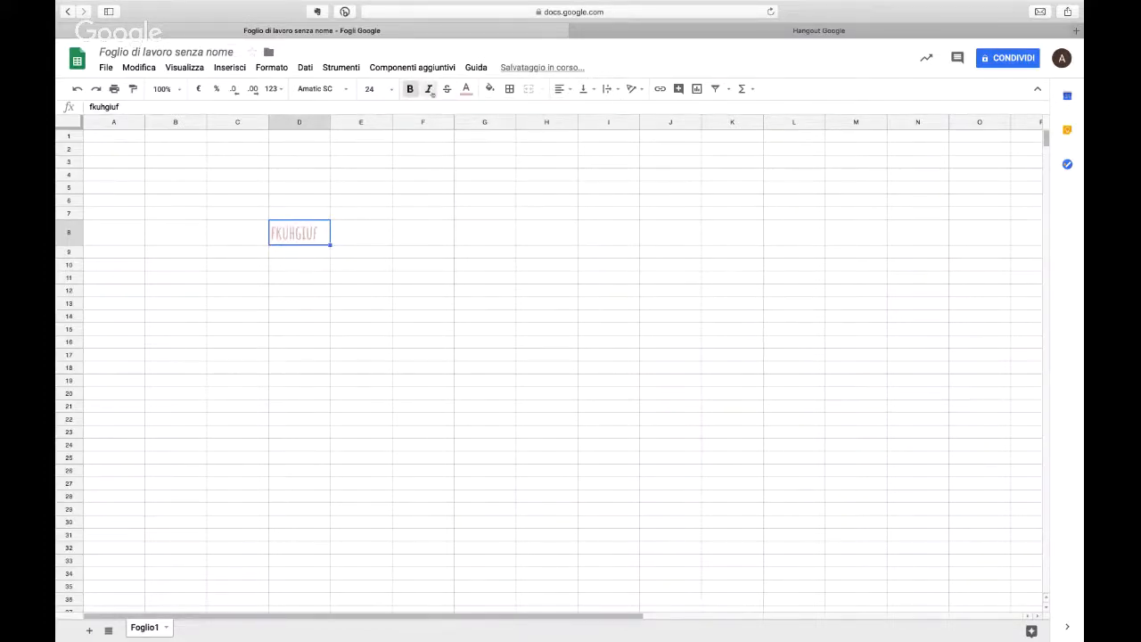
pyautogui.click(431, 90)
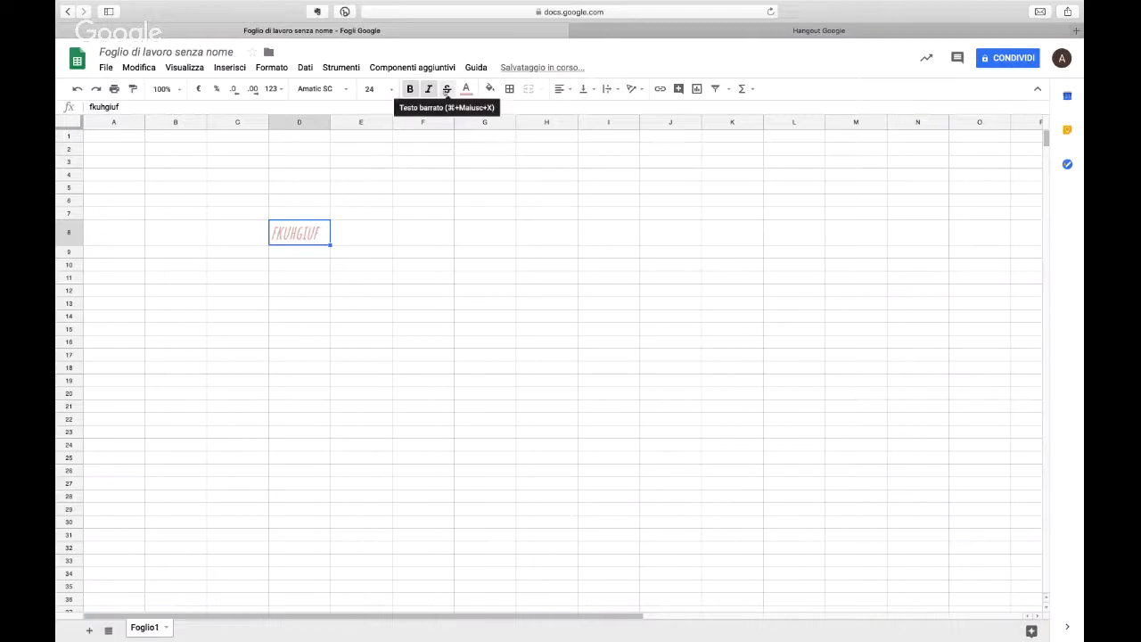
pyautogui.click(447, 91)
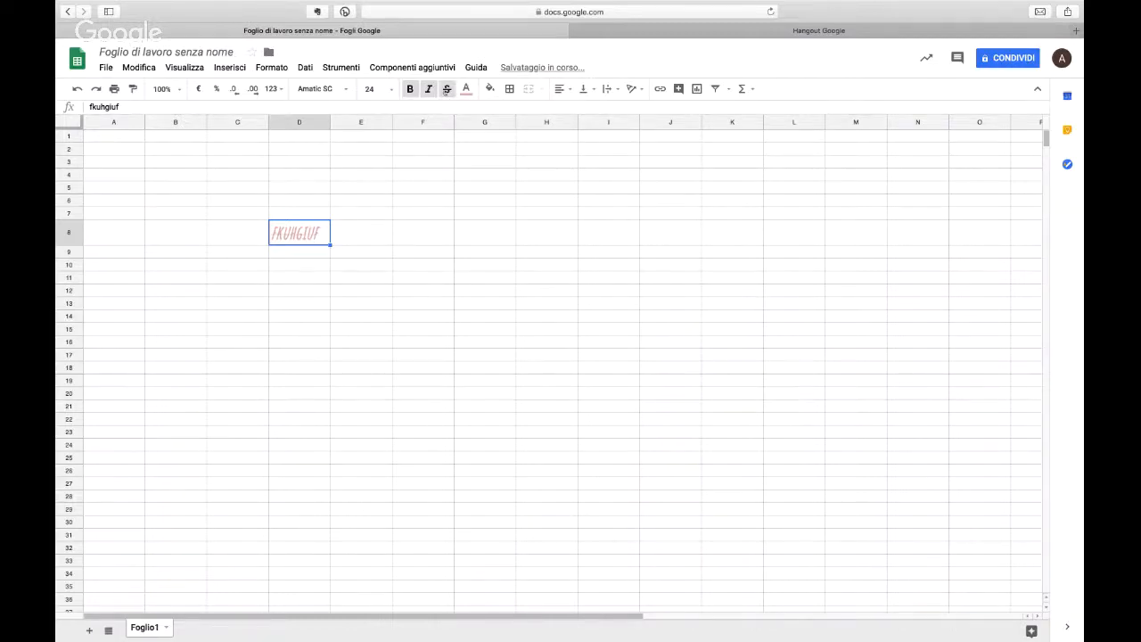
pyautogui.click(448, 90)
pyautogui.click(429, 90)
pyautogui.click(391, 90)
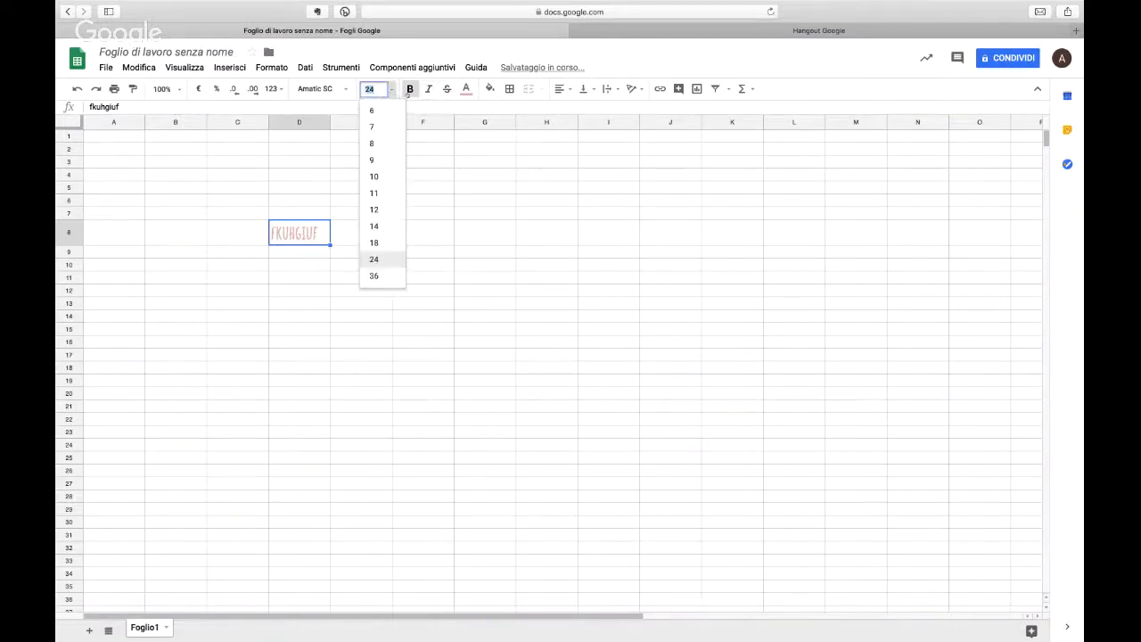
pyautogui.click(409, 92)
# Step: Fill the background of cell D8 with light green
pyautogui.click(490, 90)
pyautogui.click(538, 160)
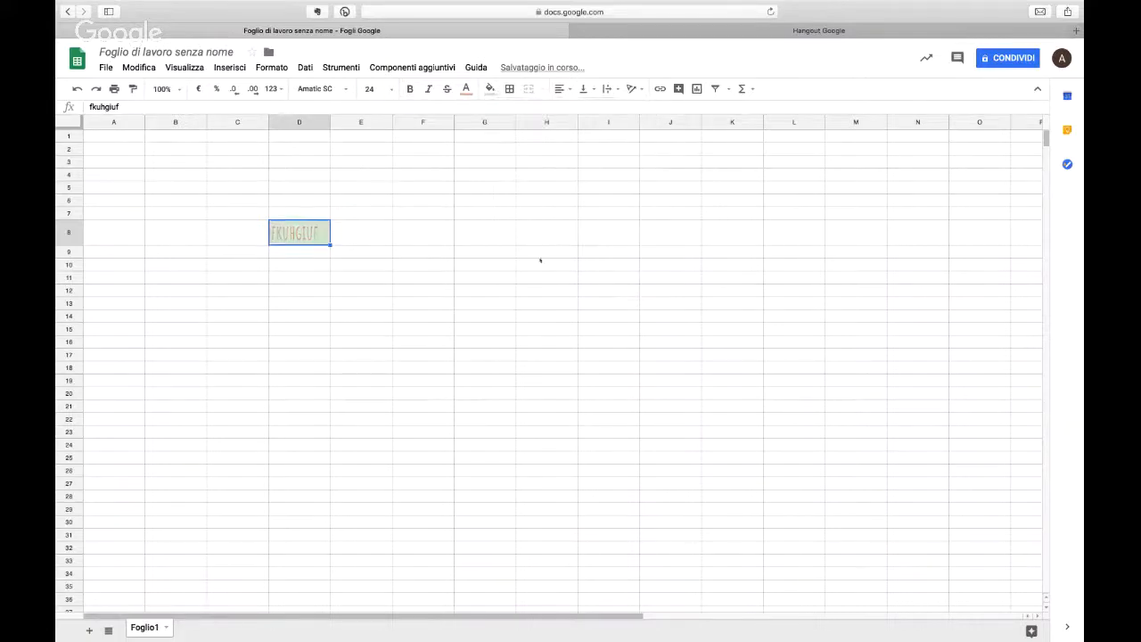
pyautogui.click(542, 252)
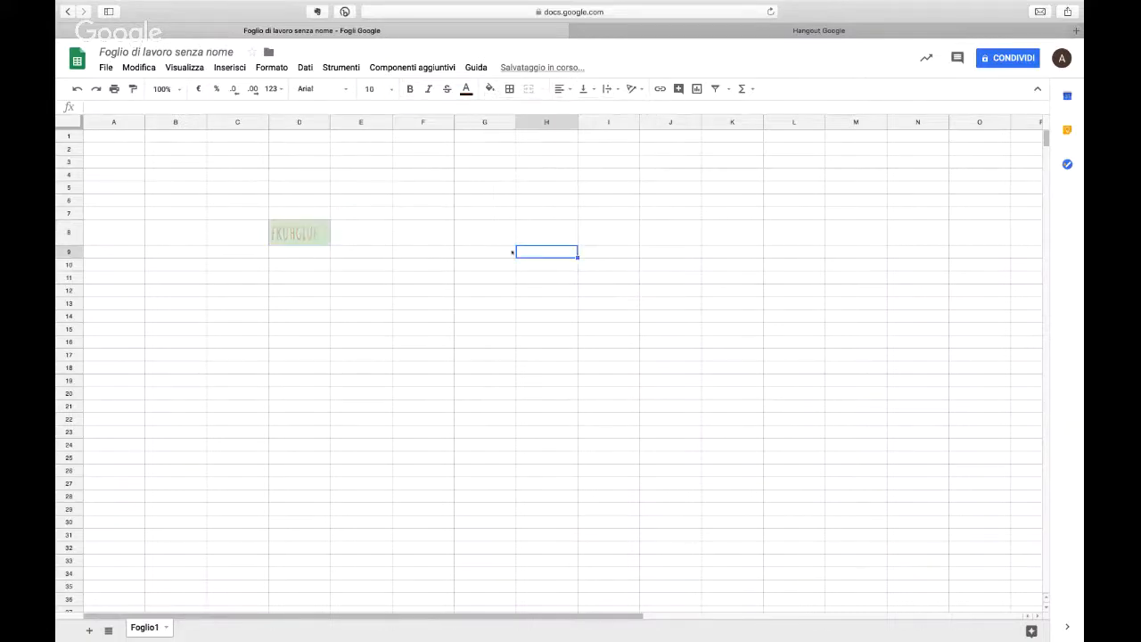
# Step: Apply borders to all sides of cell D8
pyautogui.click(317, 243)
pyautogui.click(509, 88)
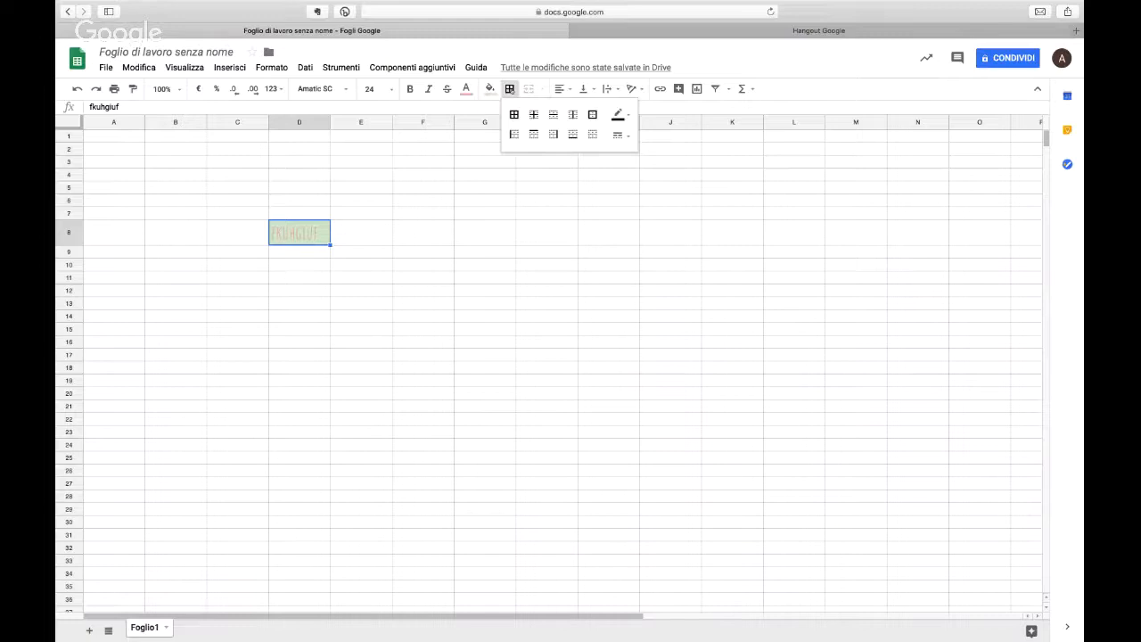
pyautogui.click(620, 119)
pyautogui.click(619, 116)
pyautogui.click(624, 116)
pyautogui.click(635, 136)
pyautogui.click(515, 115)
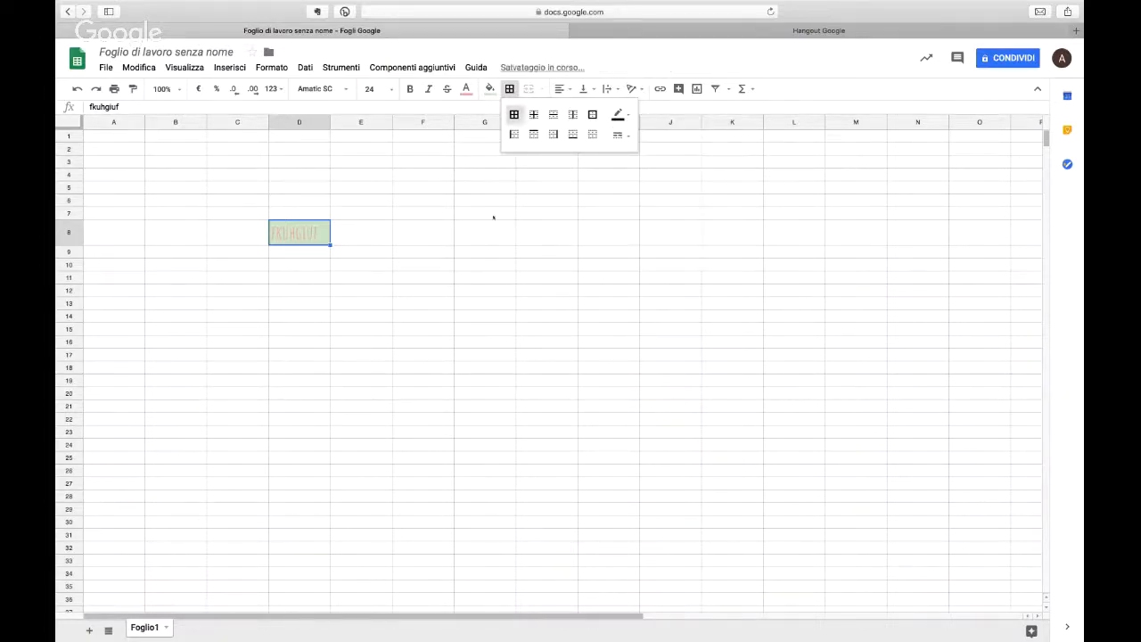
# Step: Autofill cell D8 down to row 19 and across to column J, filling the range D8:J19
pyautogui.click(493, 217)
pyautogui.click(323, 242)
pyautogui.moveTo(332, 245); pyautogui.dragTo(332, 385)
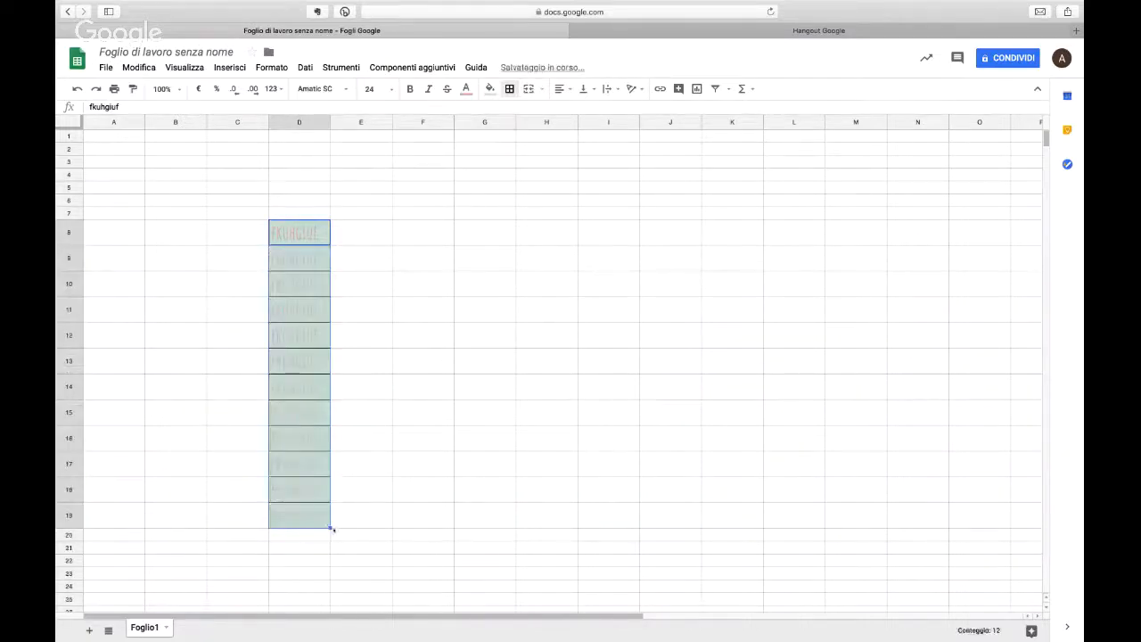
pyautogui.moveTo(330, 528); pyautogui.dragTo(669, 517)
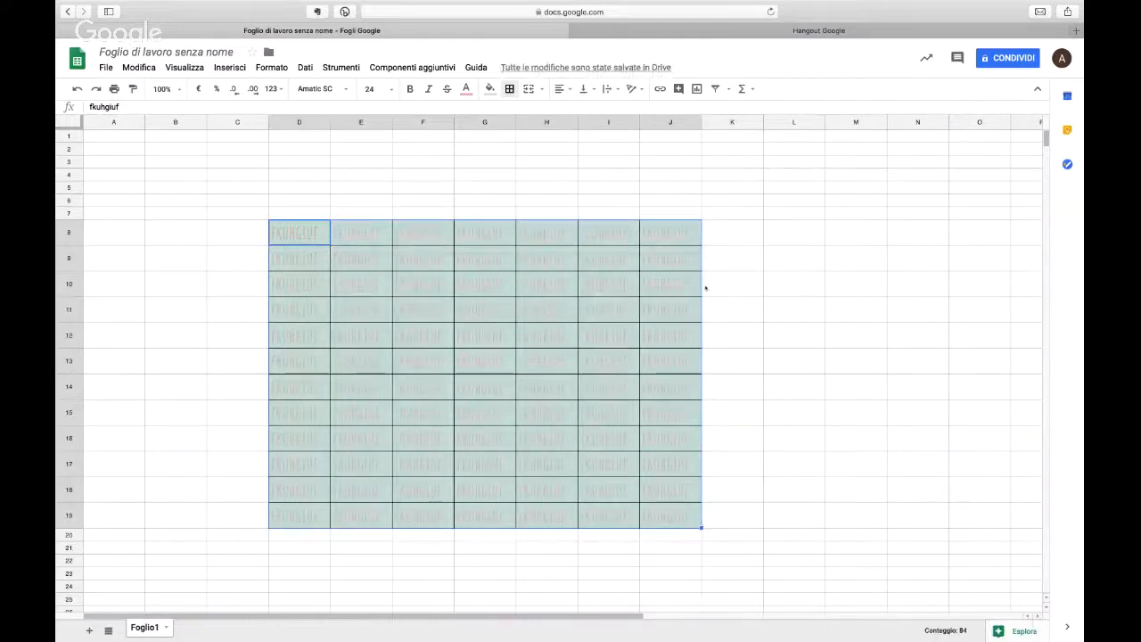
# Step: Apply a thick outer border around the range D8:J12
pyautogui.moveTo(311, 234); pyautogui.dragTo(671, 333)
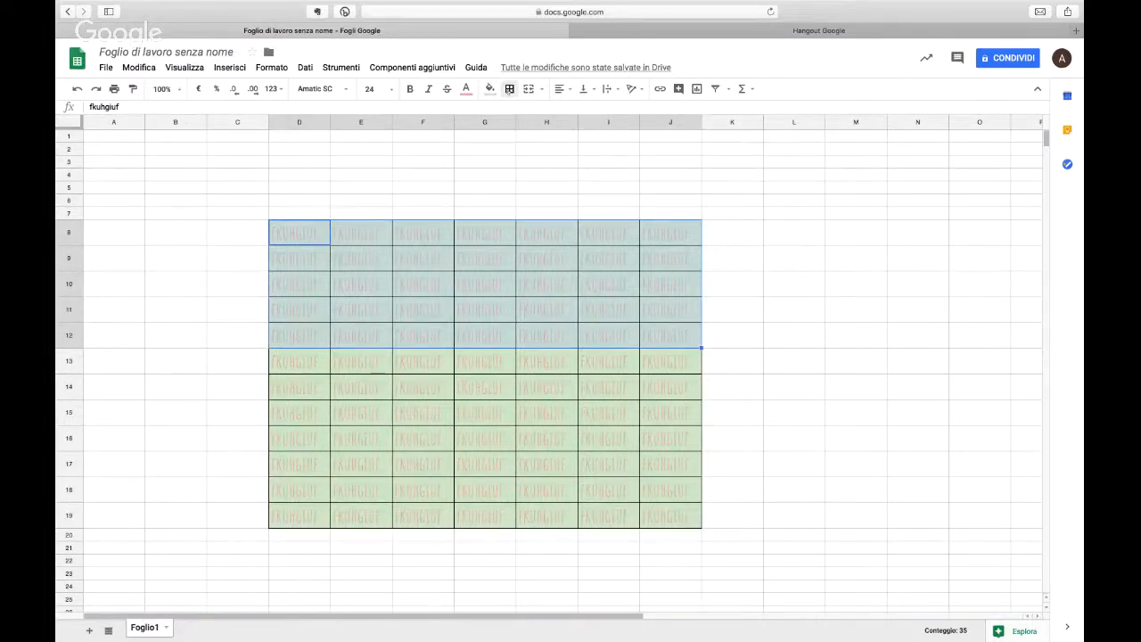
pyautogui.click(509, 90)
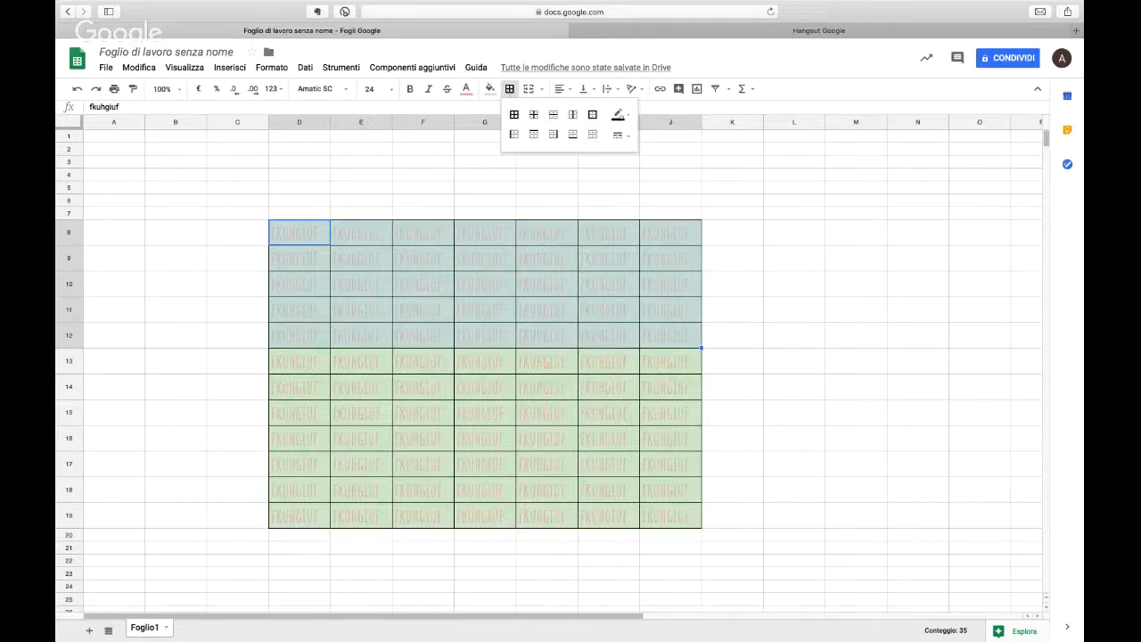
pyautogui.click(626, 134)
pyautogui.click(648, 186)
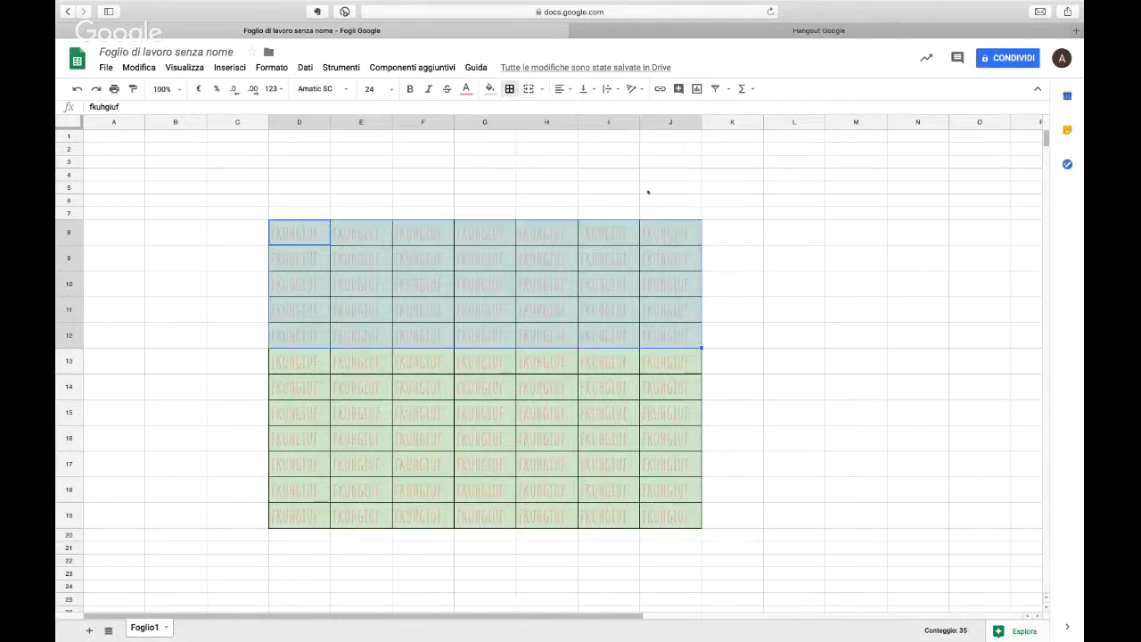
pyautogui.click(509, 90)
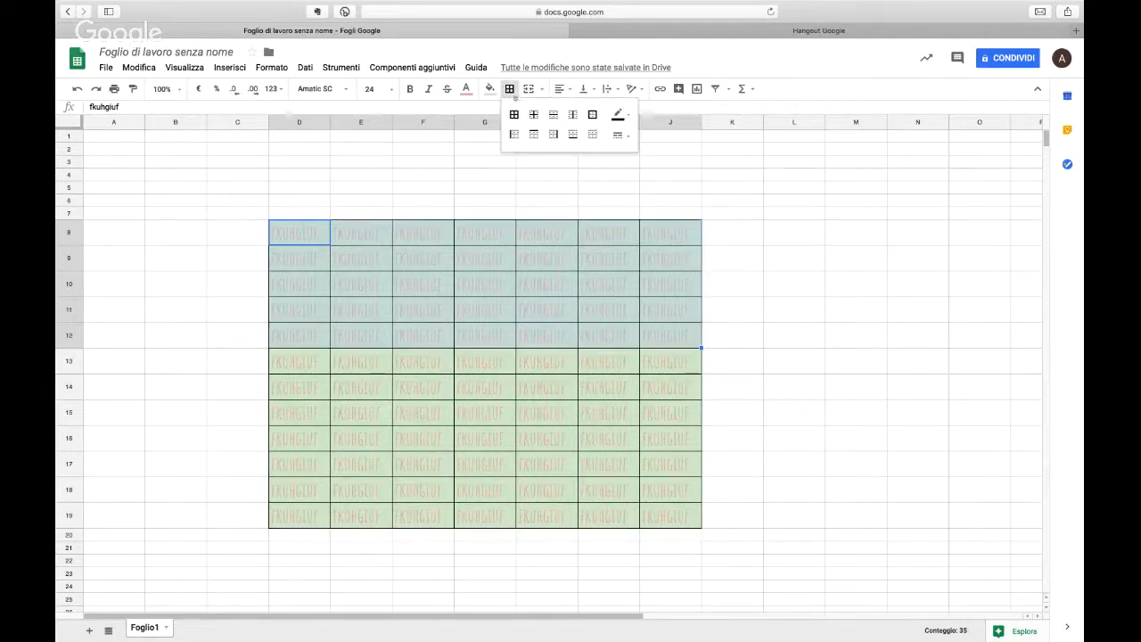
pyautogui.click(592, 115)
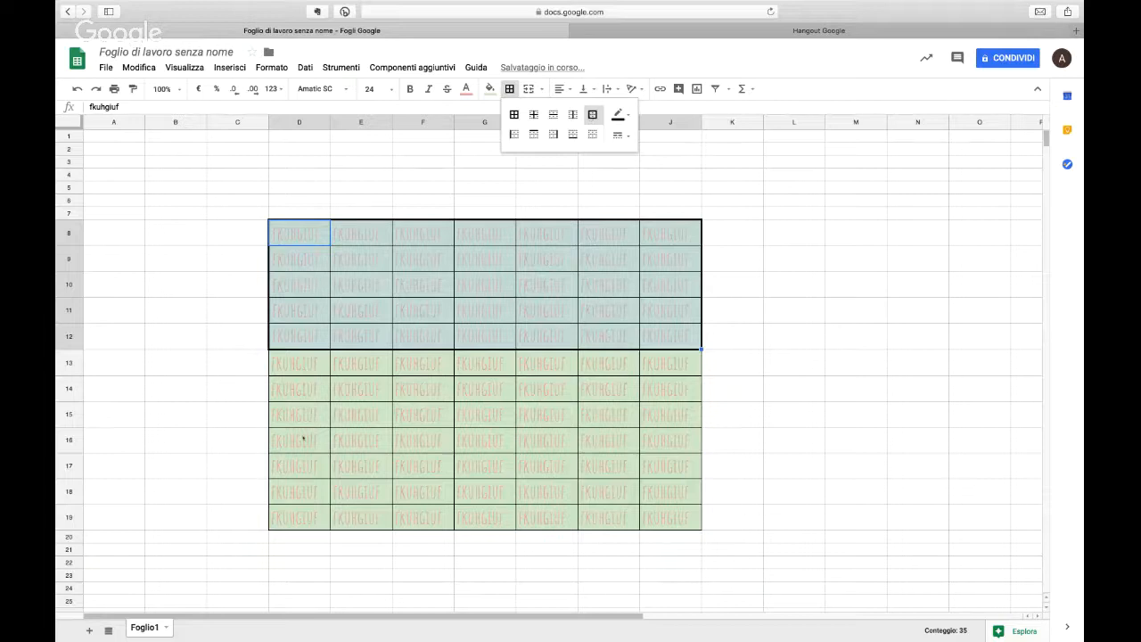
# Step: Set the border colour to blue for the range D15:J19 and clear all of its borders
pyautogui.moveTo(308, 418); pyautogui.dragTo(660, 517)
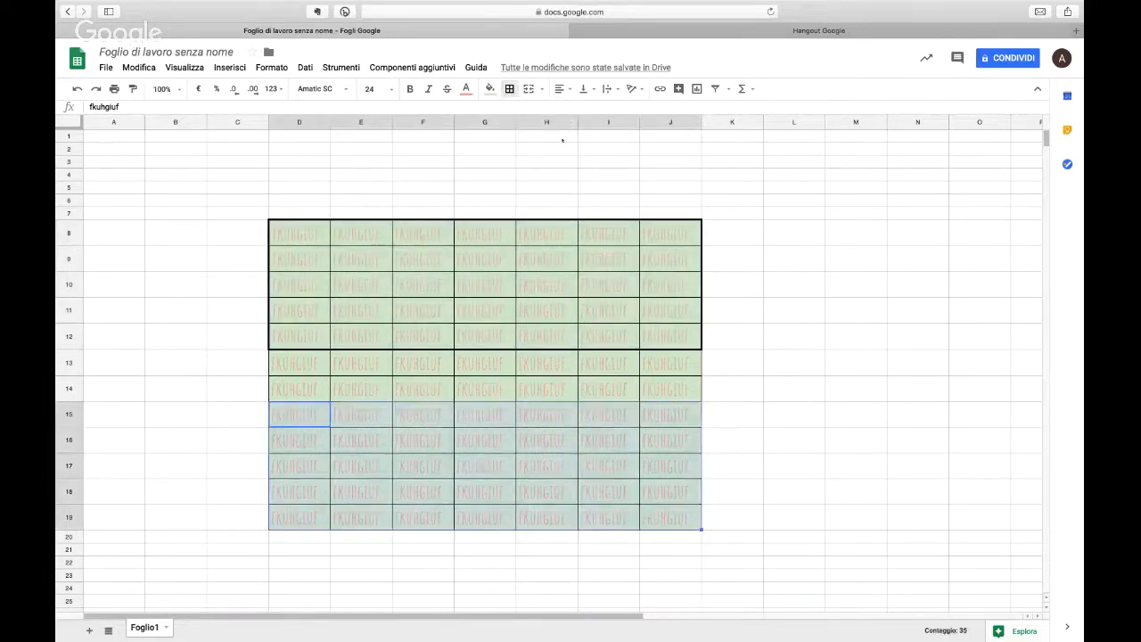
pyautogui.click(509, 88)
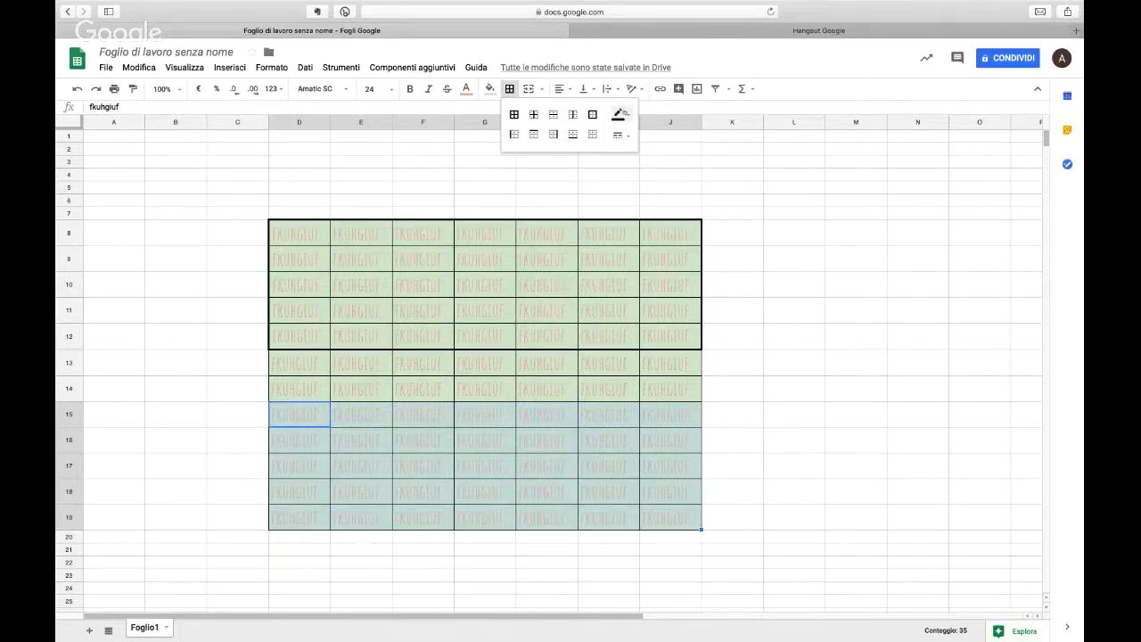
pyautogui.click(619, 115)
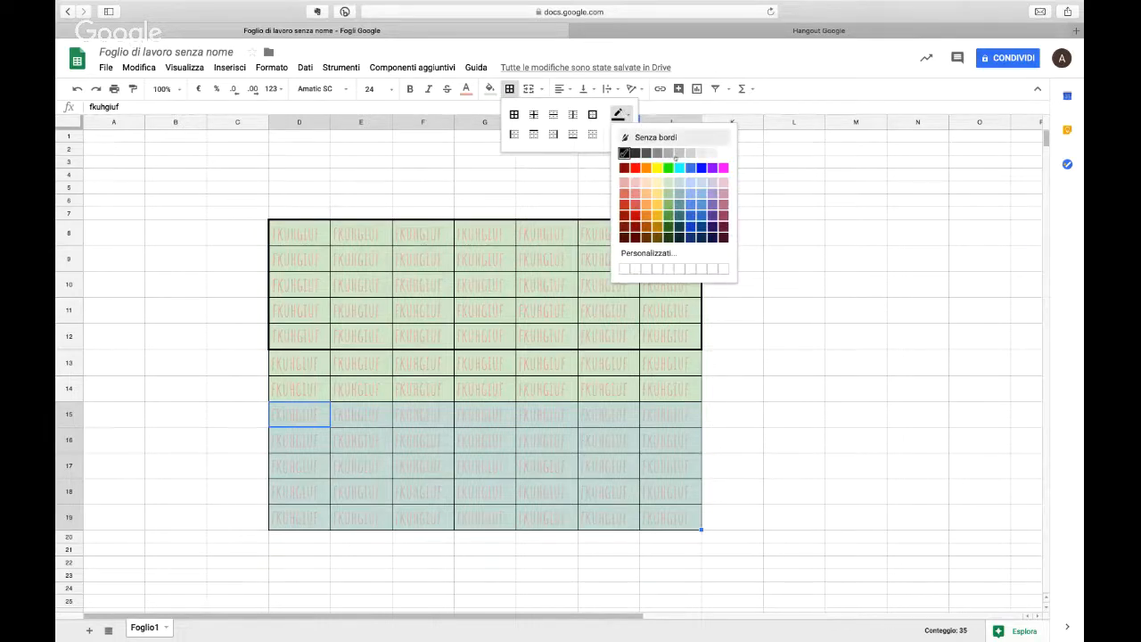
pyautogui.click(701, 204)
pyautogui.click(592, 134)
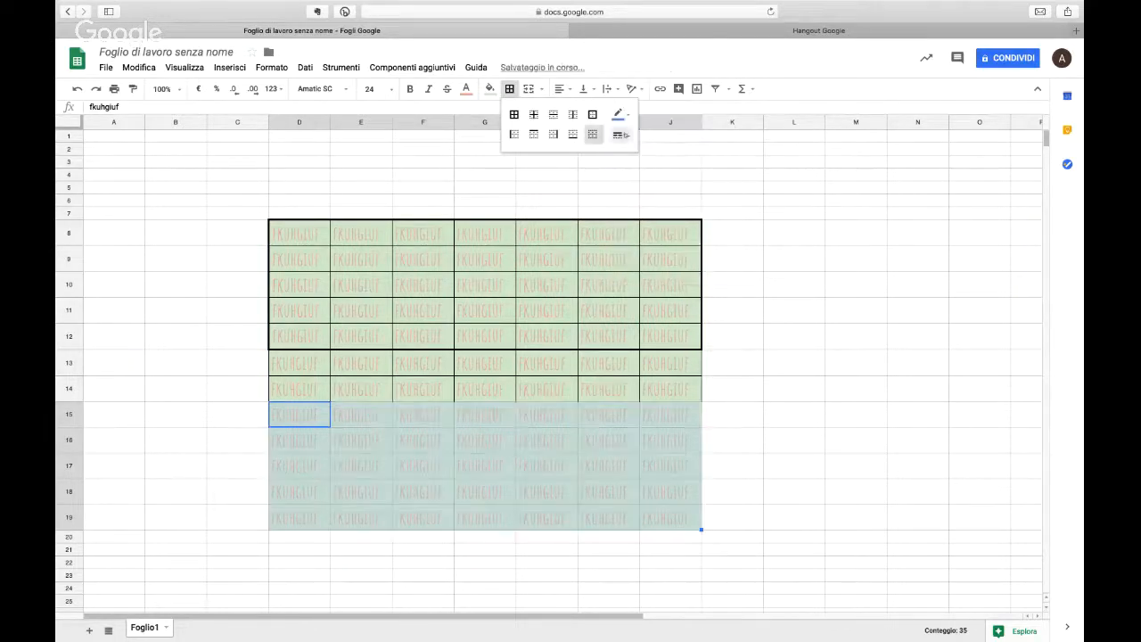
pyautogui.click(621, 135)
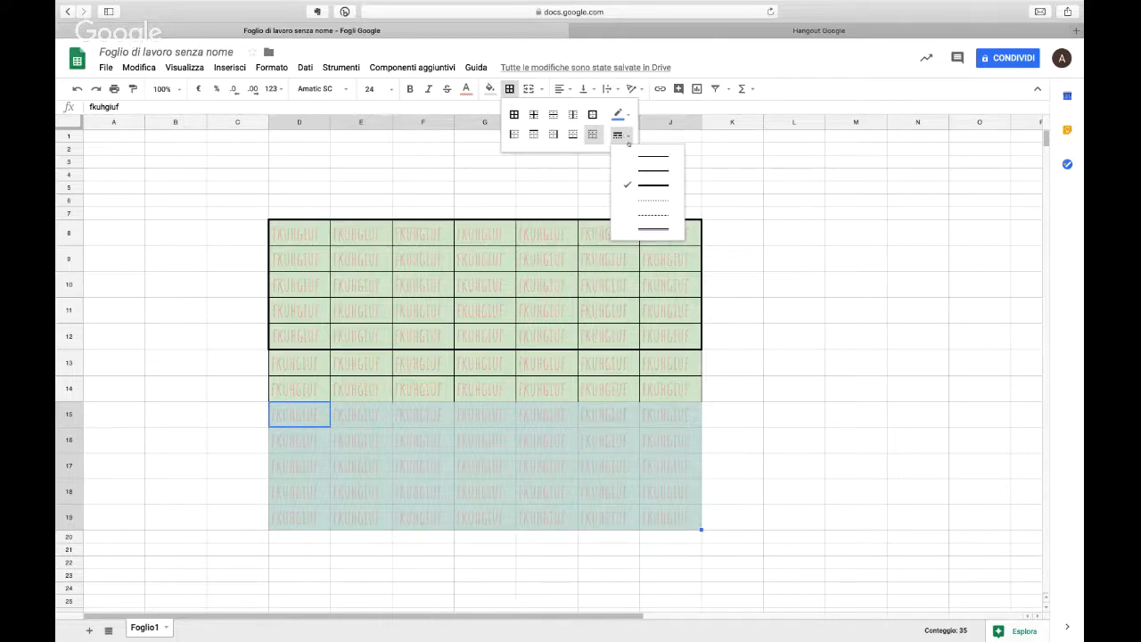
pyautogui.click(592, 135)
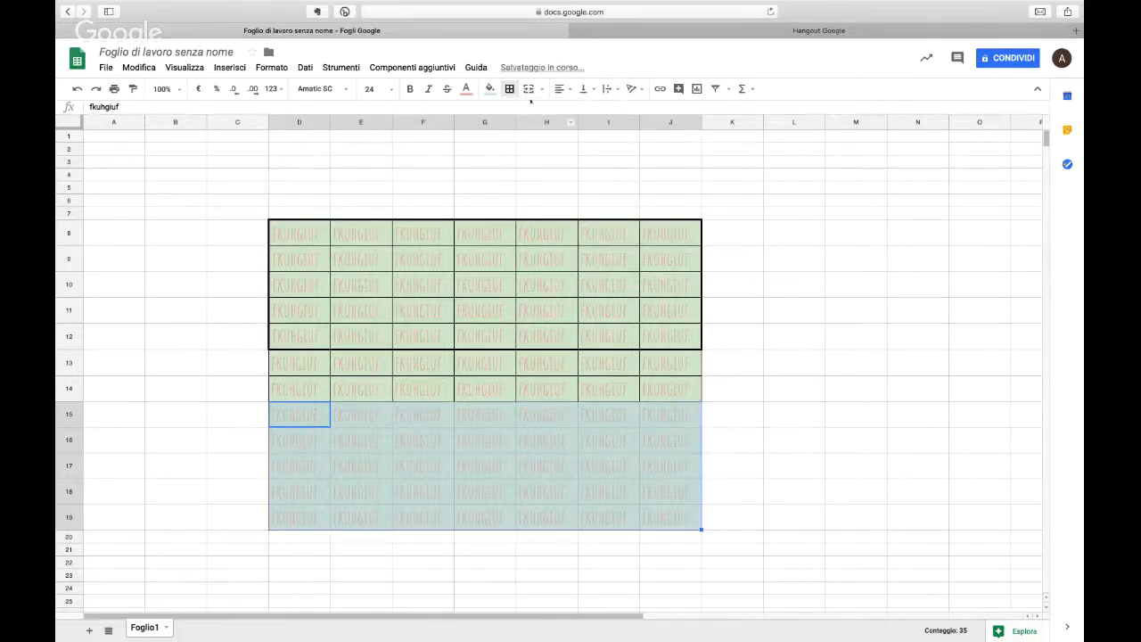
# Step: Try thick blue borders on all sides of the cells in D15:J19 and clear them
pyautogui.click(509, 88)
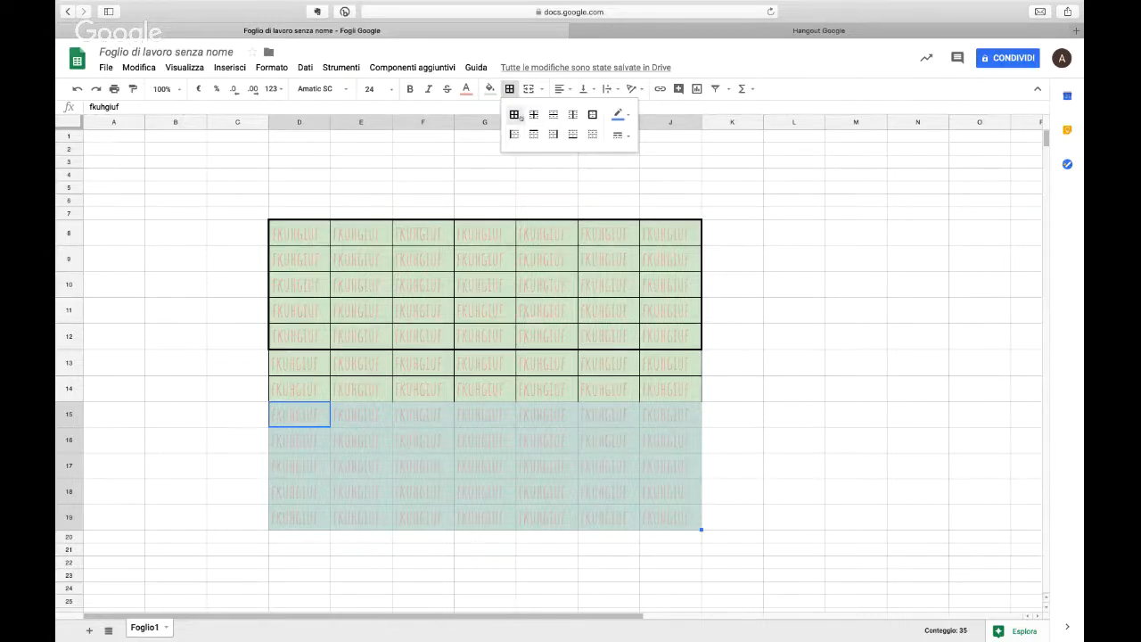
pyautogui.click(514, 115)
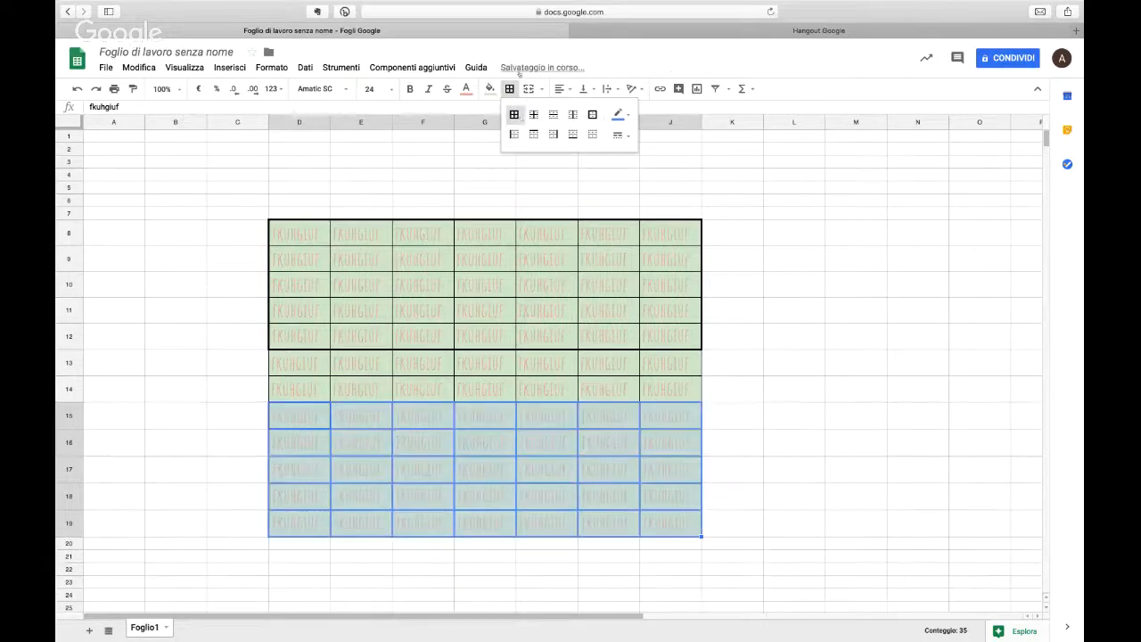
pyautogui.click(591, 134)
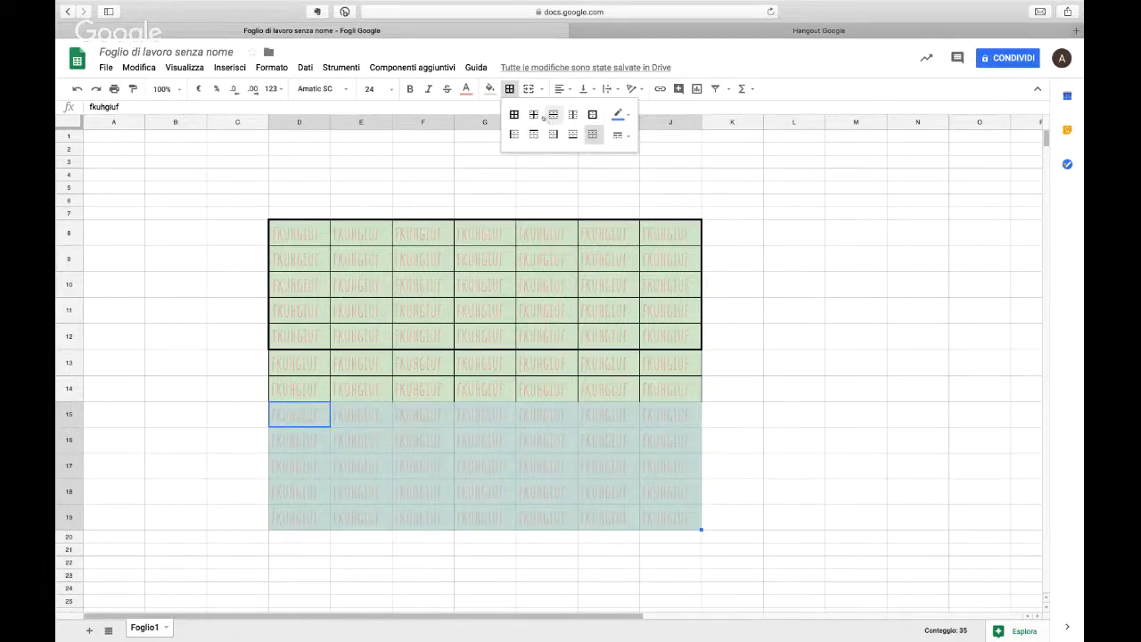
# Step: Apply thick blue borders only to the inner edges of the range D15:J19
pyautogui.click(533, 115)
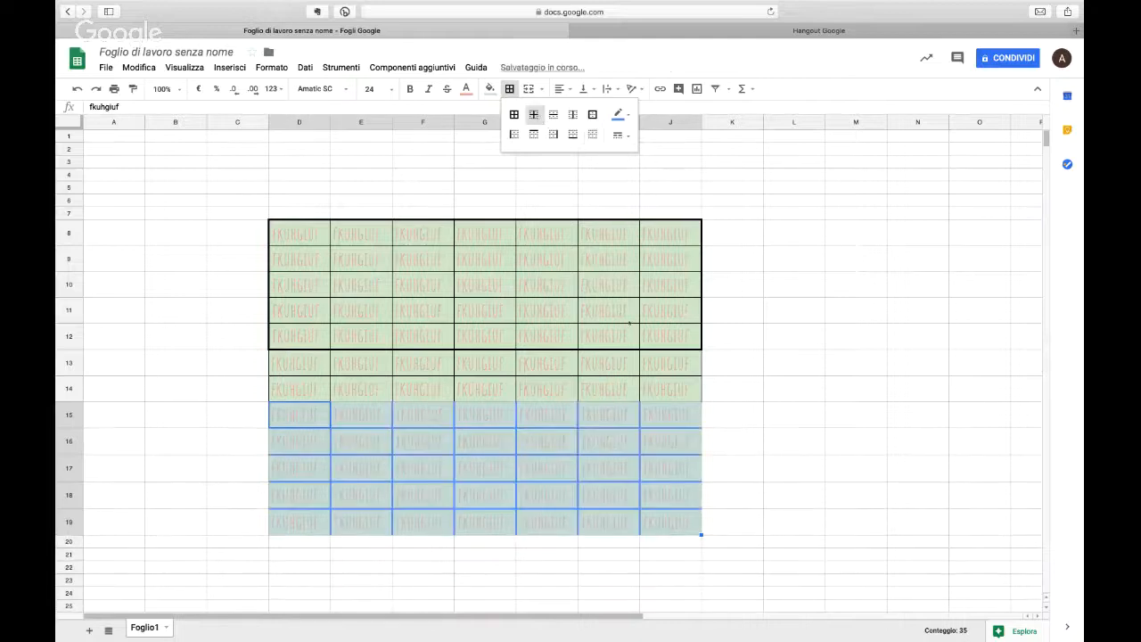
pyautogui.click(624, 312)
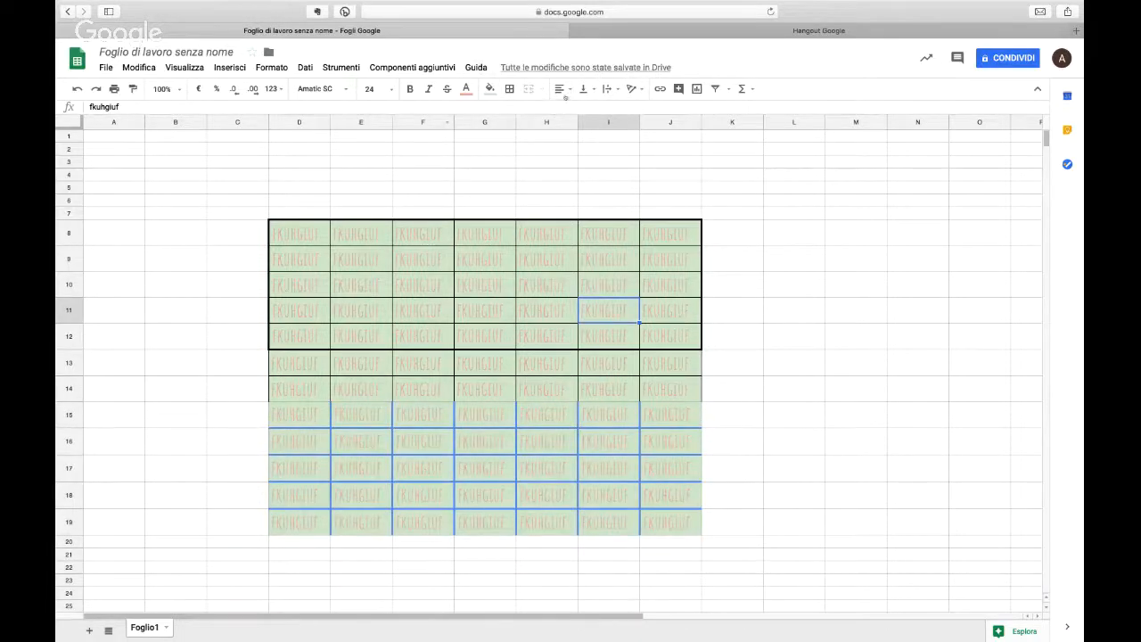
pyautogui.click(565, 92)
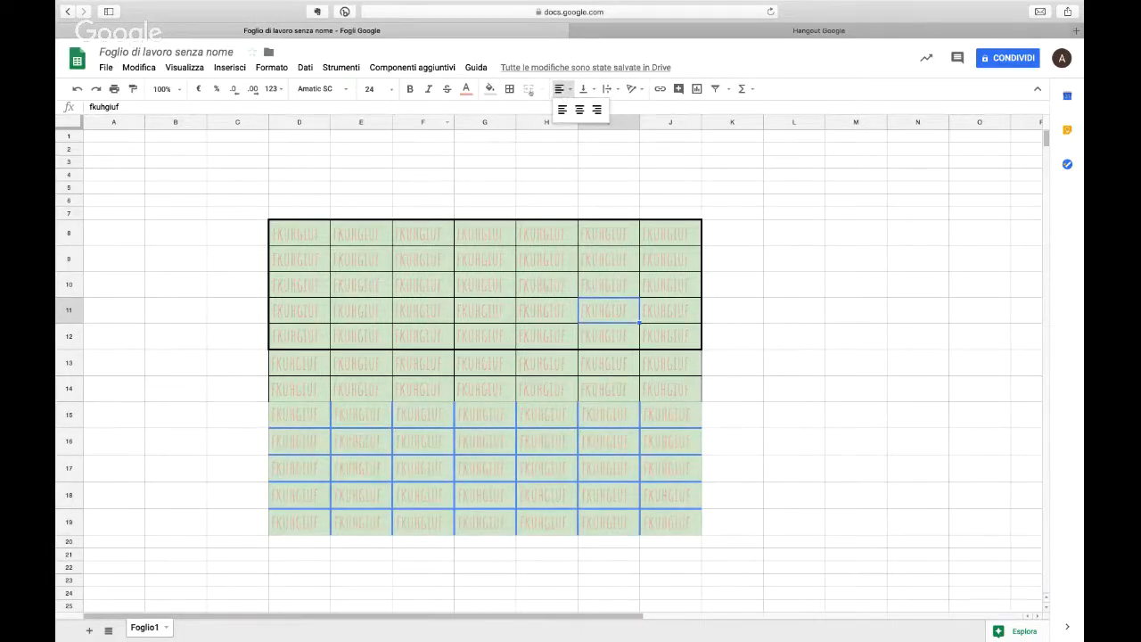
pyautogui.click(583, 89)
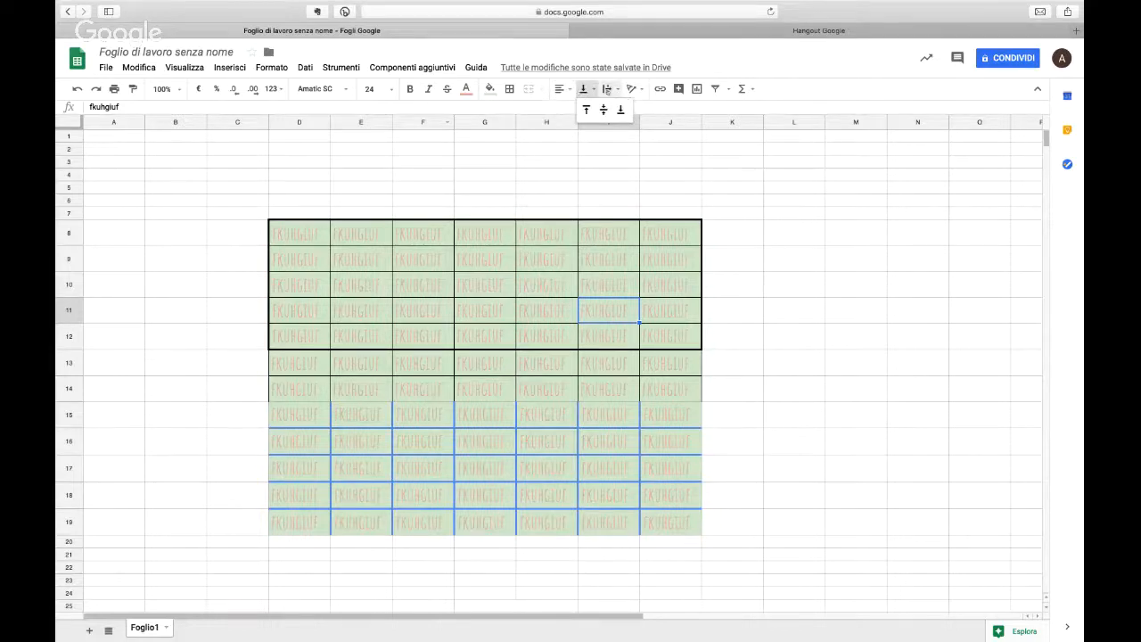
pyautogui.click(608, 90)
pyautogui.click(588, 91)
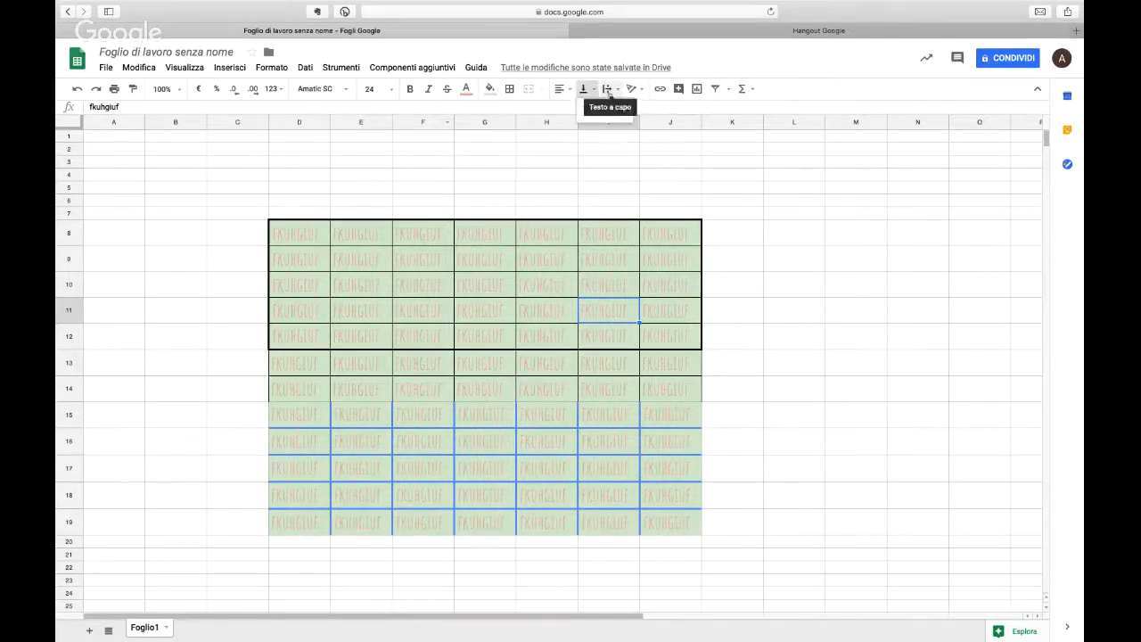
pyautogui.click(608, 89)
pyautogui.click(608, 89)
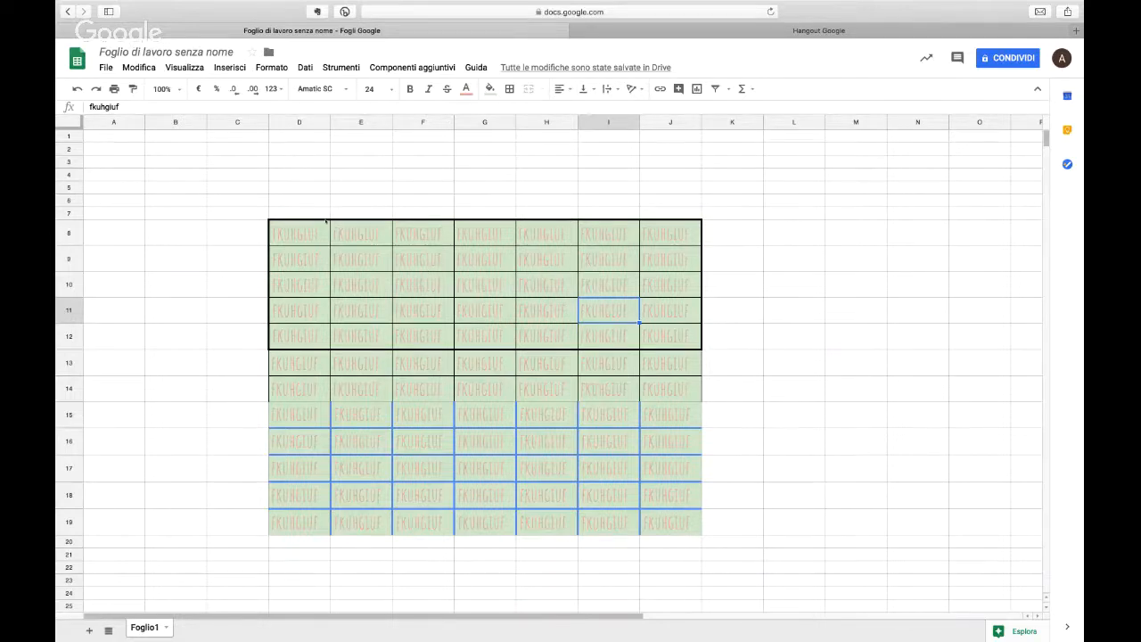
# Step: Enter a long unbroken string of random letters in cell D4, long enough to overflow the neighbouring cells
pyautogui.click(290, 174)
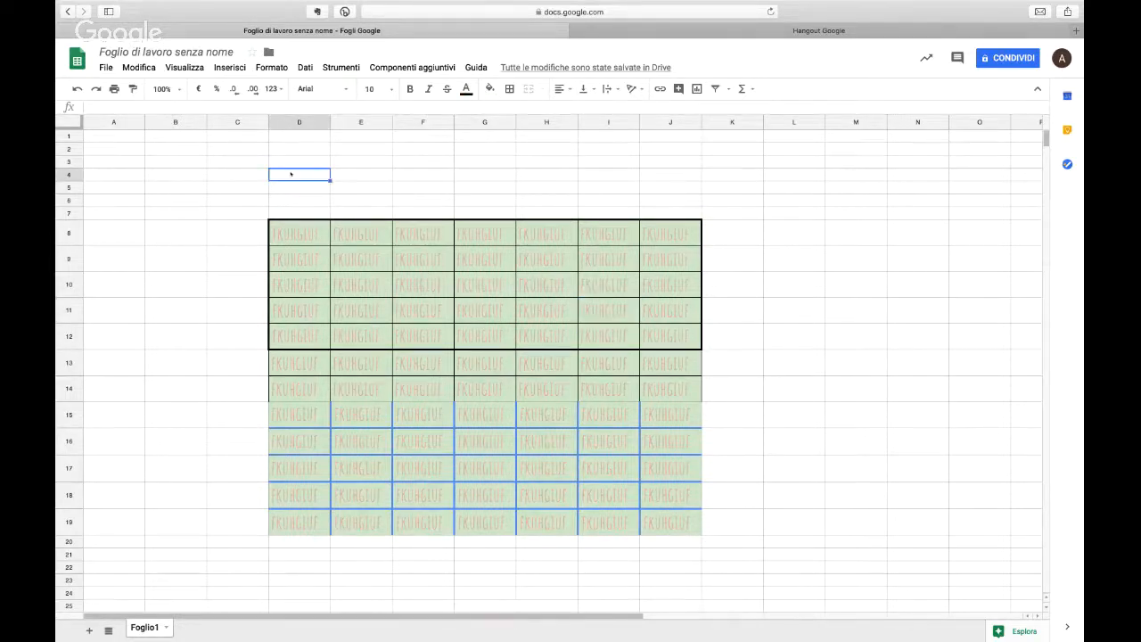
pyautogui.write('uhgiudsfhgiufhghdfghdfuihgiudfgih')
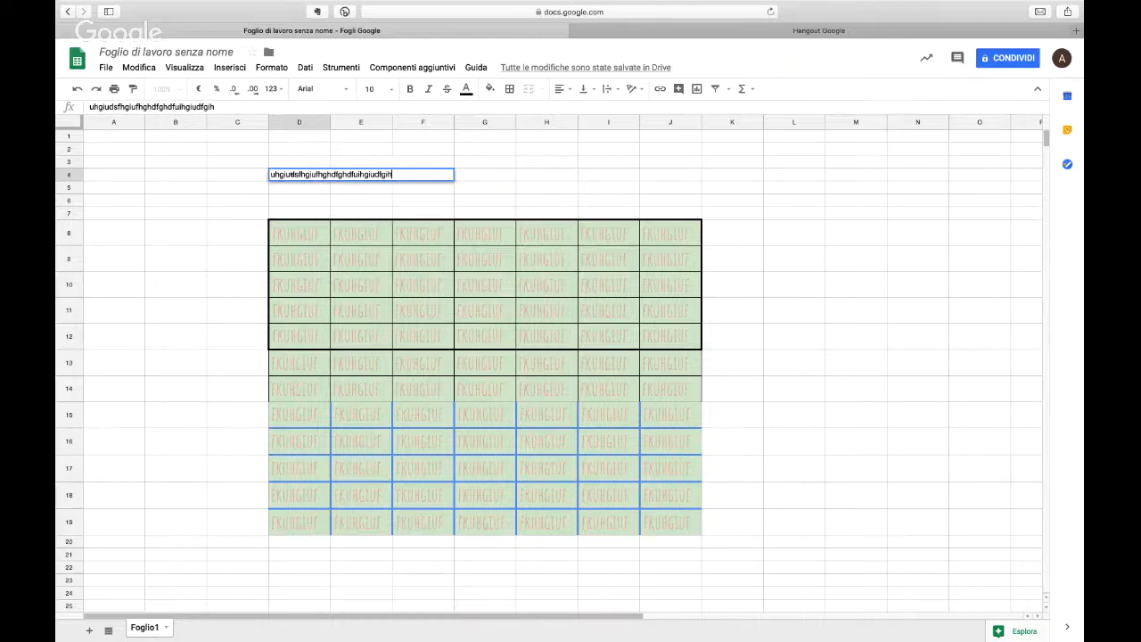
pyautogui.write('fiughfsdhgfdugfsiughfidsuhgfsidhgiusdfhgiushg')
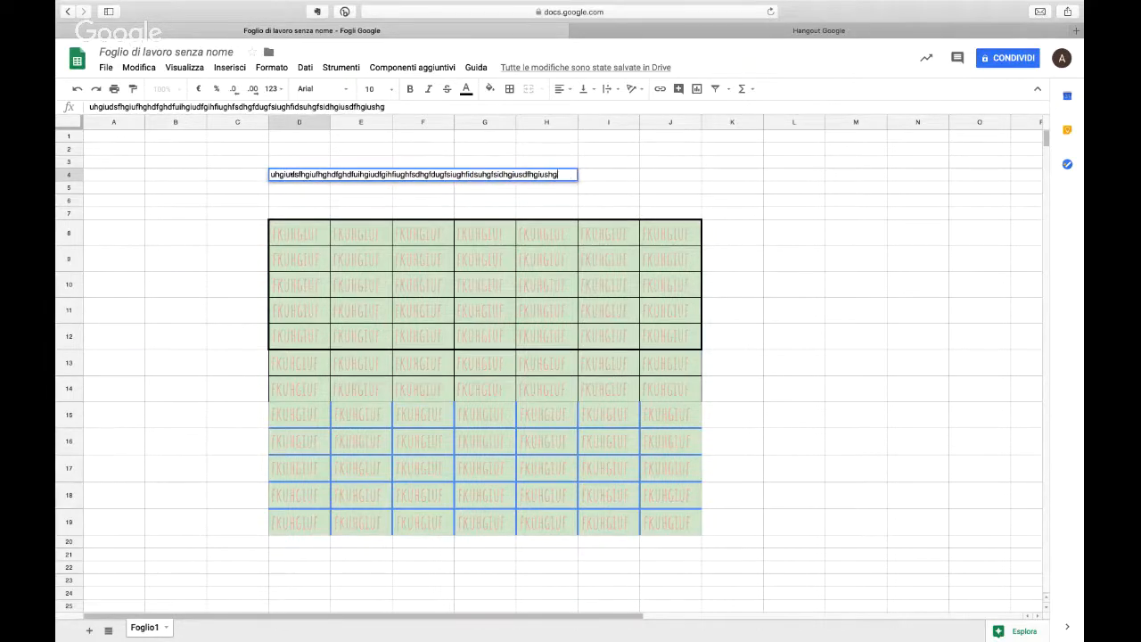
pyautogui.write('iusdh')
pyautogui.press('Return')
# Step: Enter 123456 in cell E4, next to the long text
pyautogui.click(291, 175)
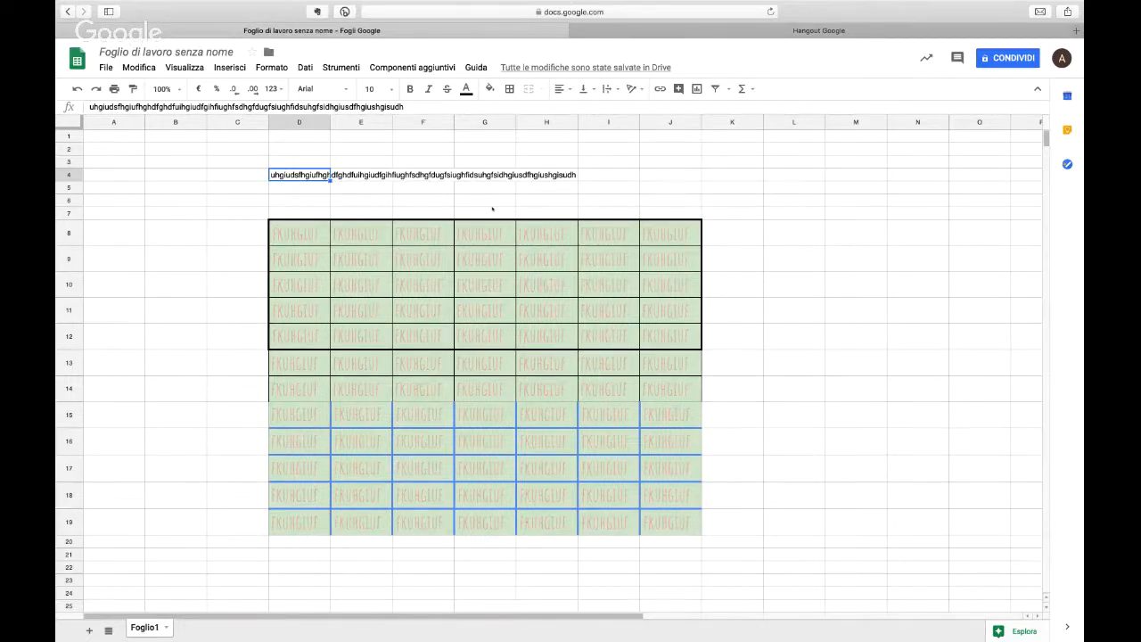
pyautogui.press('Right')
pyautogui.write('12345')
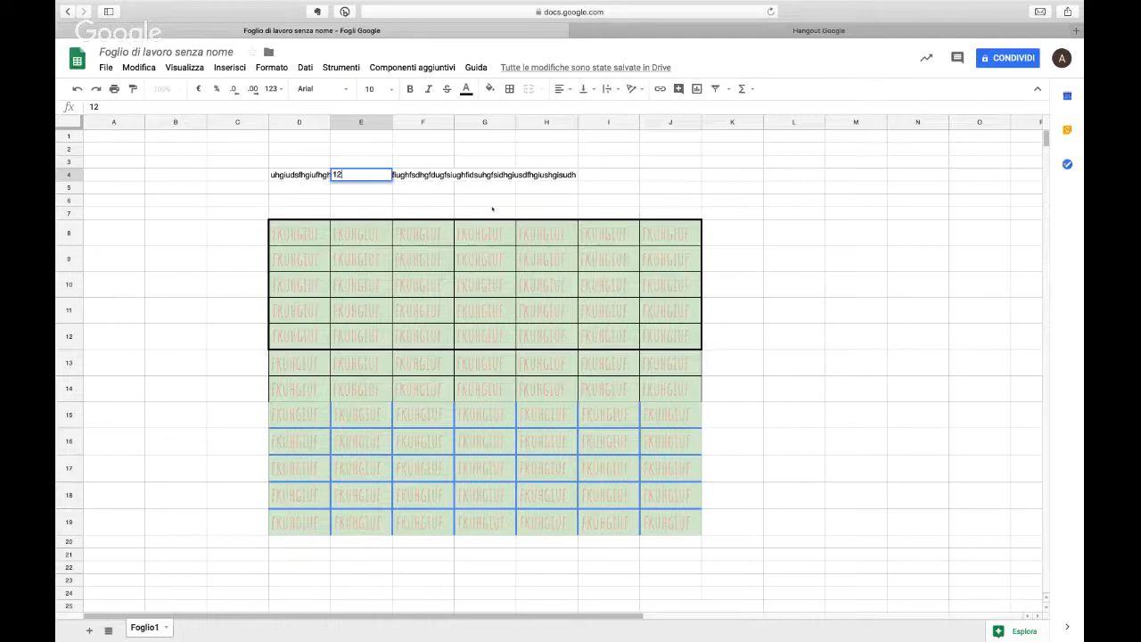
pyautogui.press('Return')
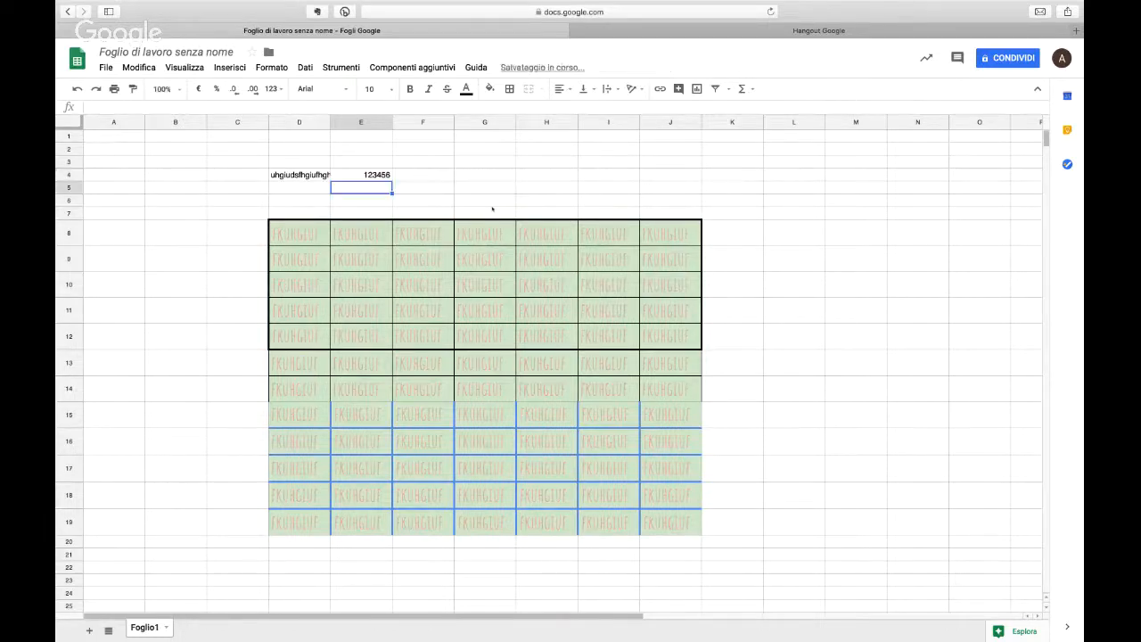
# Step: Try wrapping the long text in cell D4 onto several lines, and set it to be clipped instead
pyautogui.press('Up')
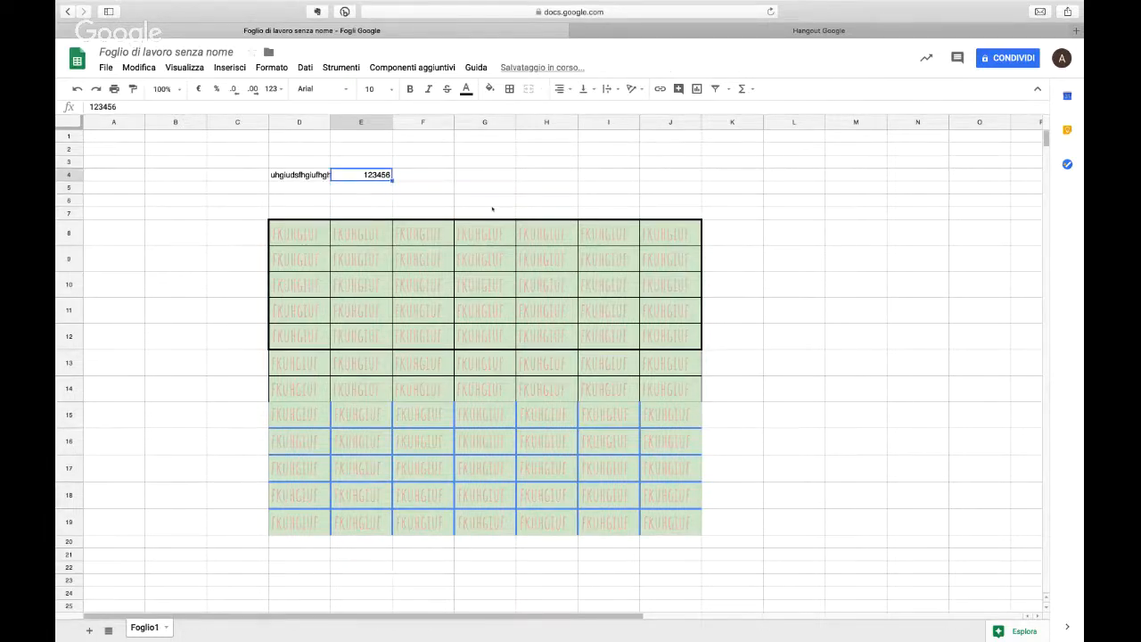
pyautogui.press('Left')
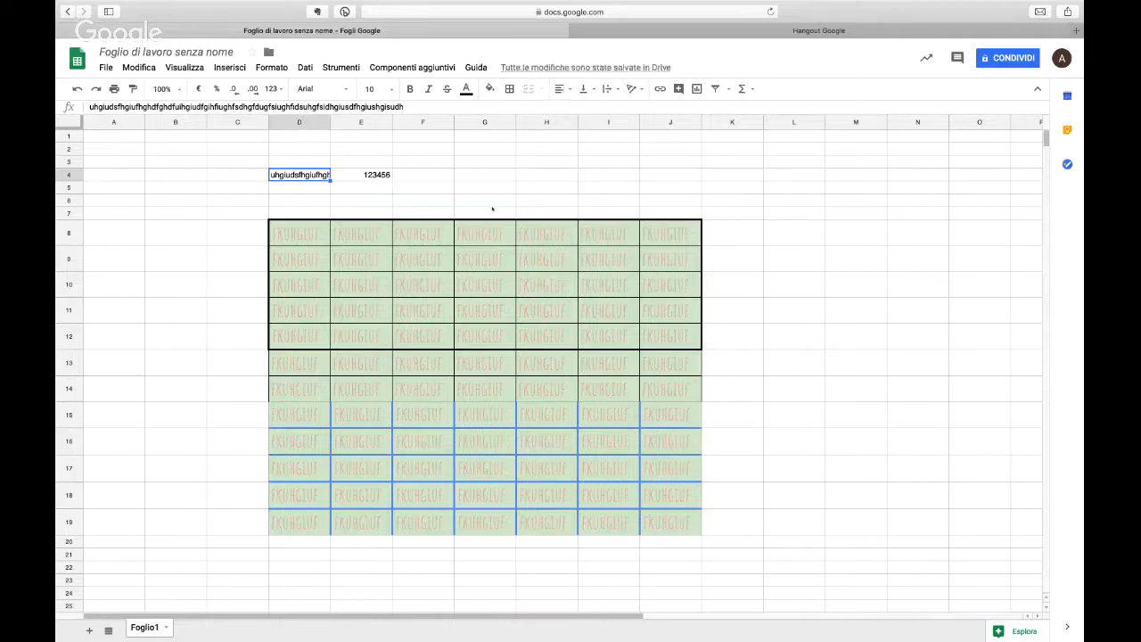
pyautogui.click(607, 89)
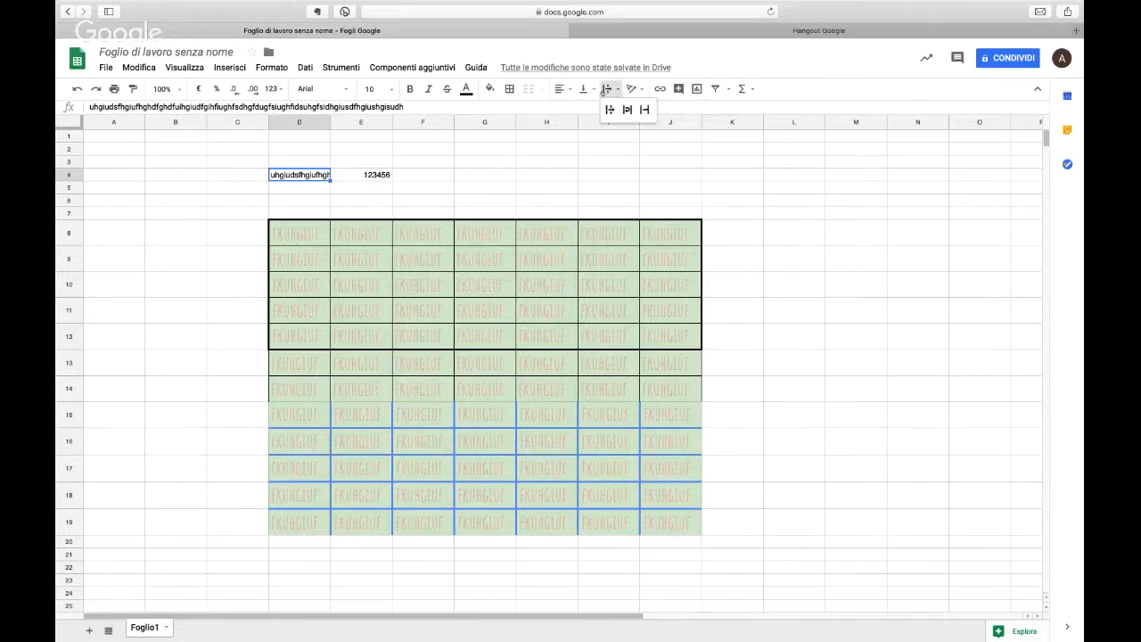
pyautogui.click(627, 109)
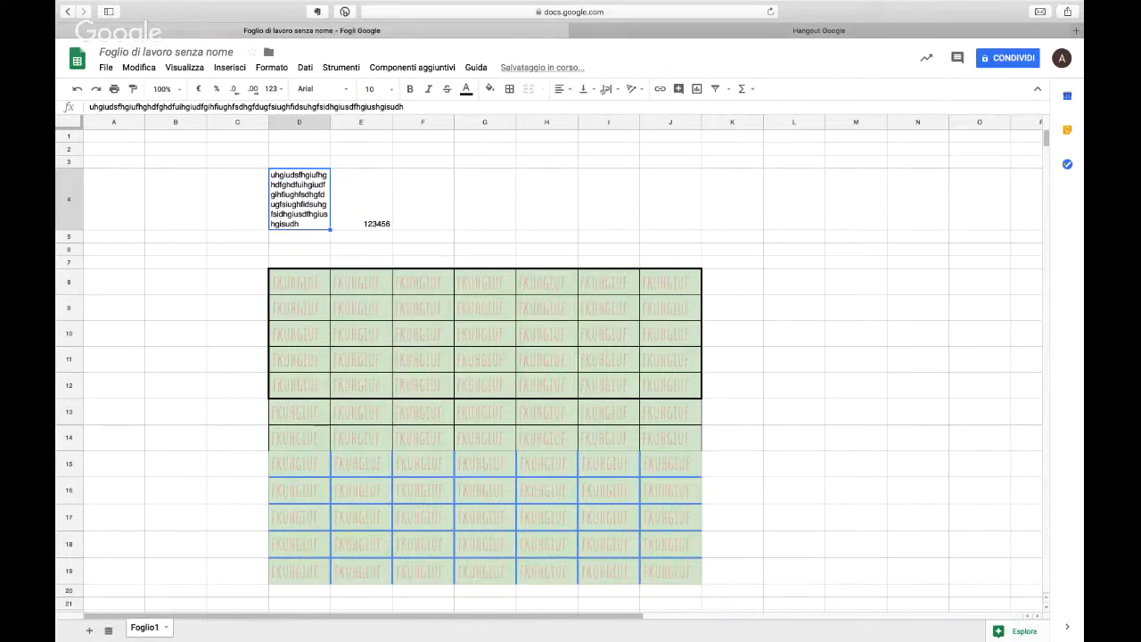
pyautogui.click(609, 89)
pyautogui.click(643, 110)
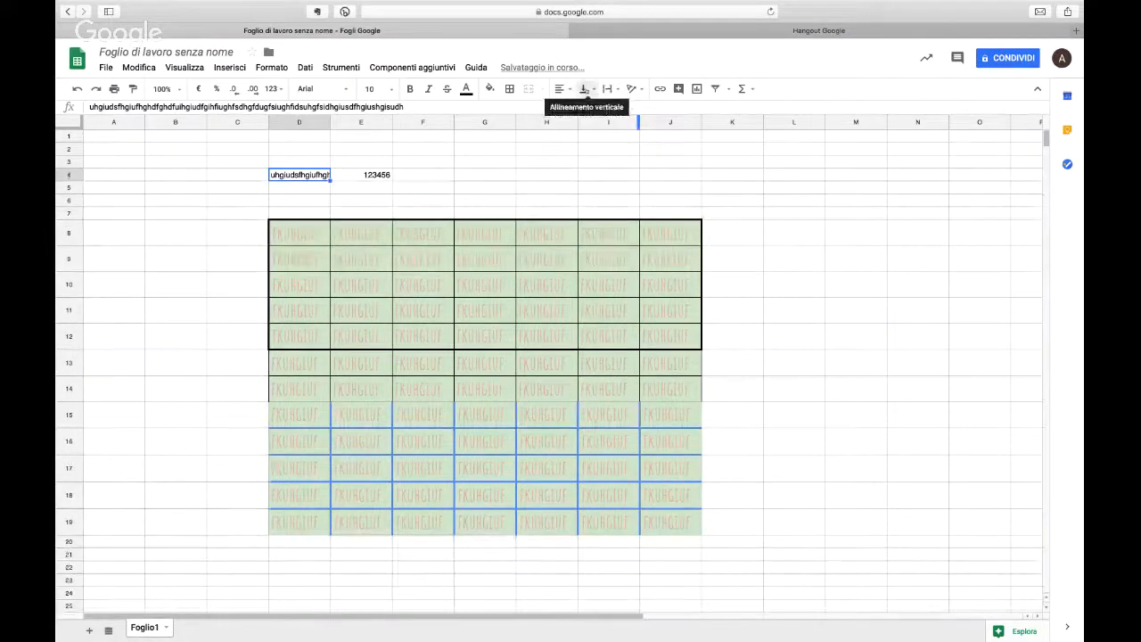
pyautogui.click(584, 90)
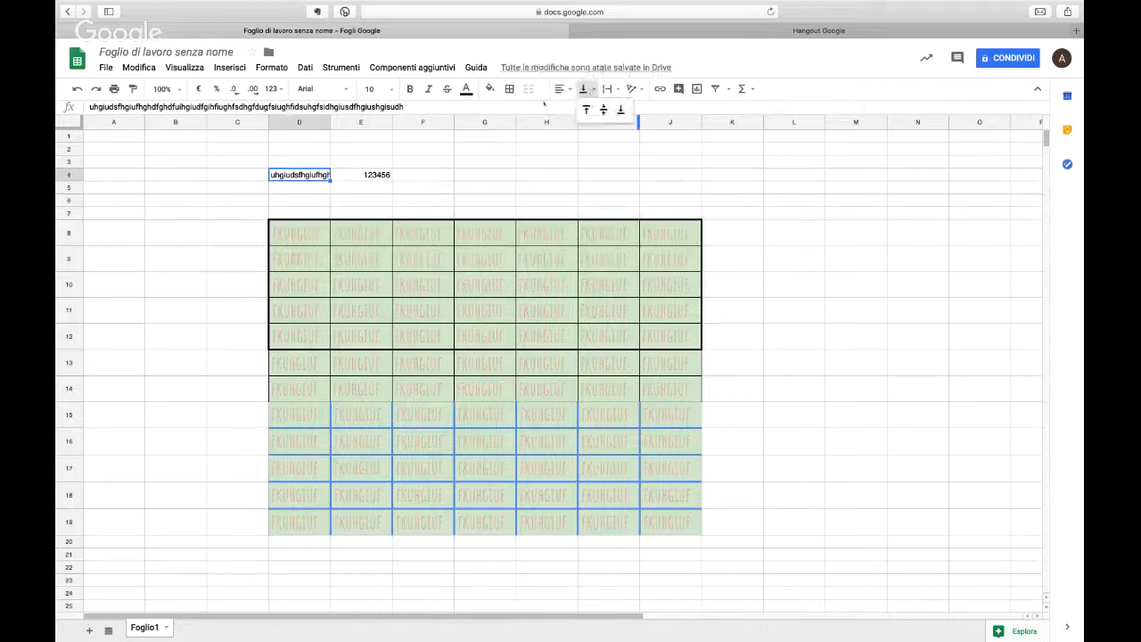
pyautogui.click(366, 175)
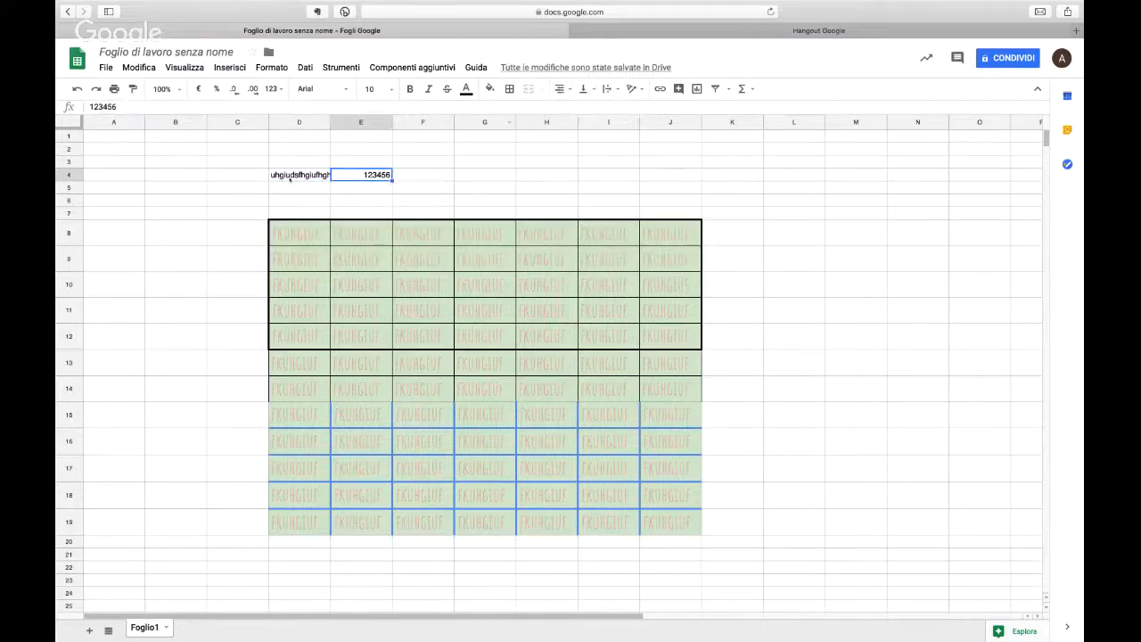
# Step: Make row 4 several times taller and align its contents vertically to the middle
pyautogui.moveTo(70, 181); pyautogui.dragTo(70, 253)
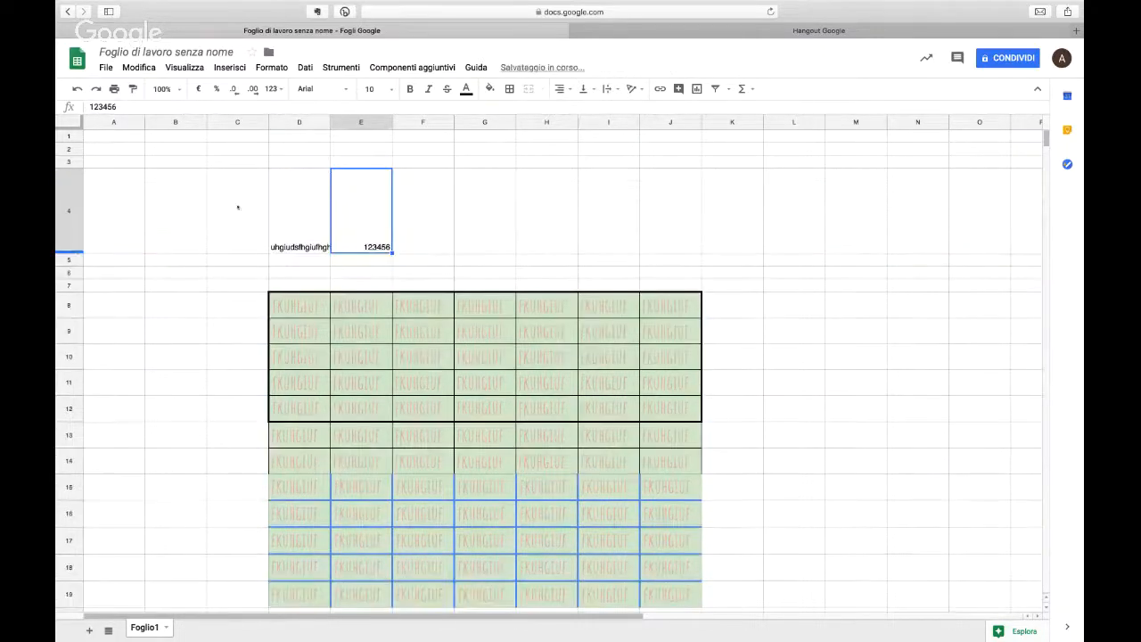
pyautogui.click(69, 211)
pyautogui.click(582, 88)
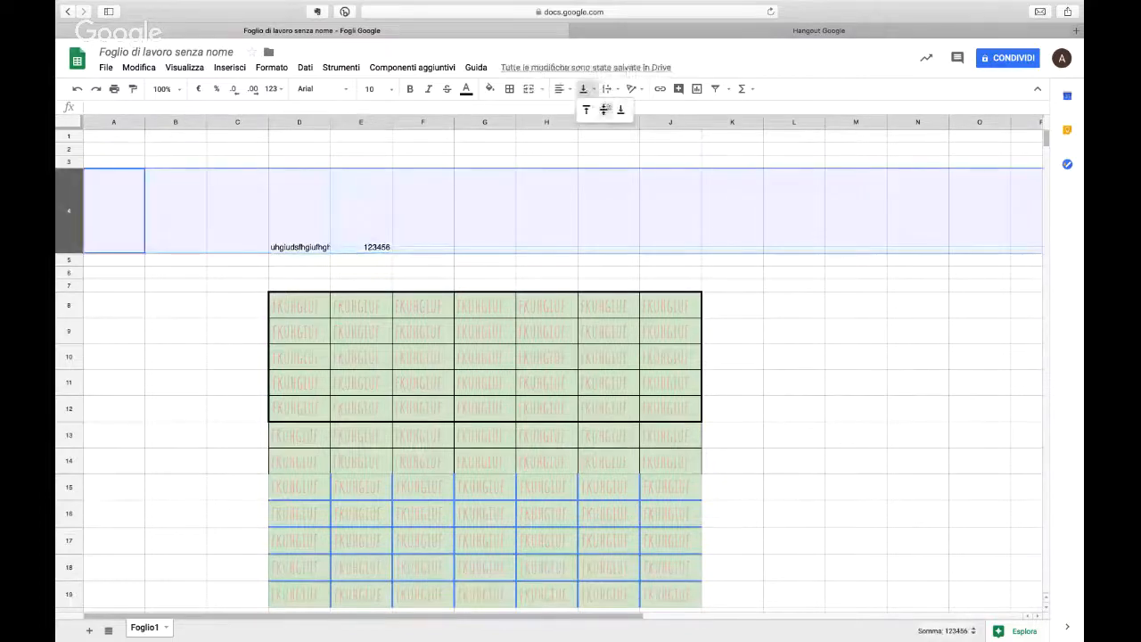
pyautogui.click(604, 108)
pyautogui.click(606, 88)
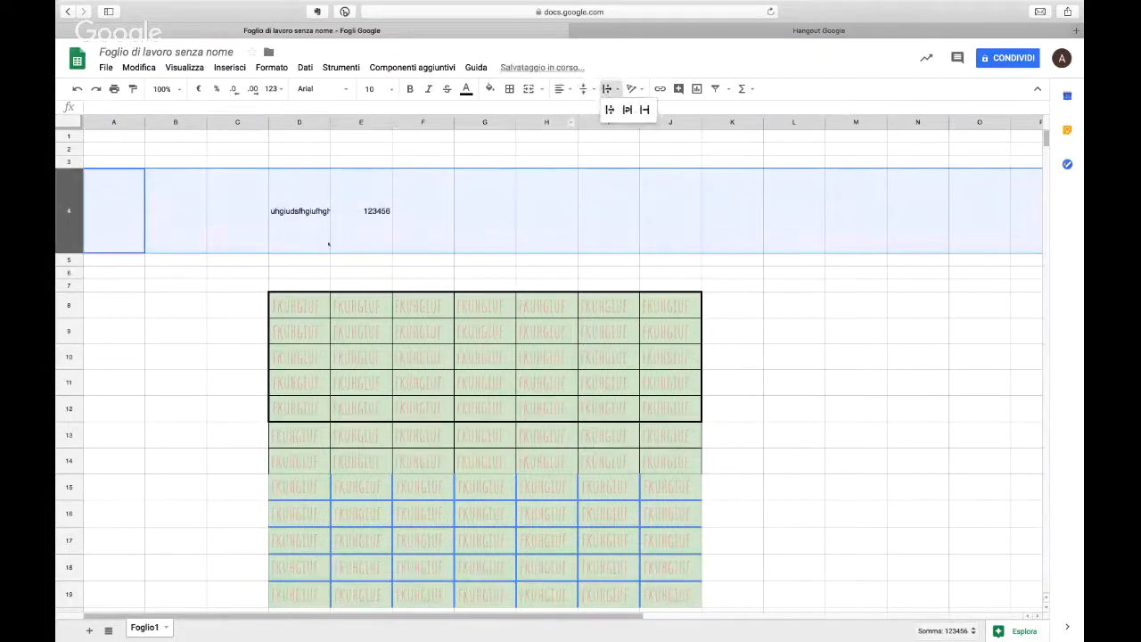
pyautogui.click(314, 187)
# Step: Rotate the contents of row 4 to read vertically upwards and turn on text wrapping for the row
pyautogui.click(67, 211)
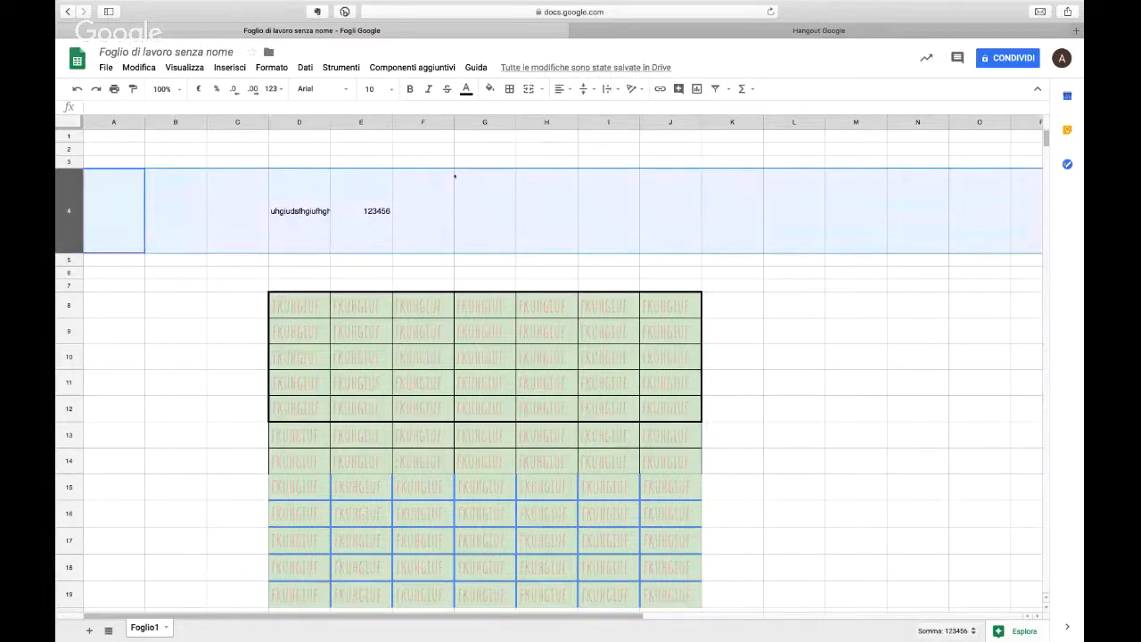
pyautogui.click(582, 89)
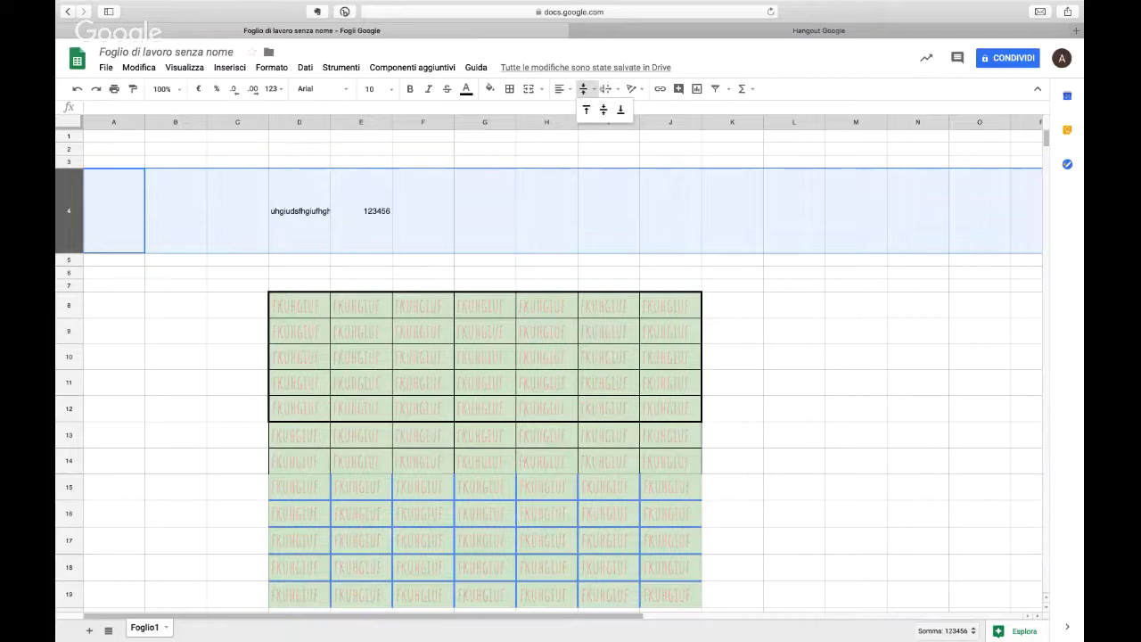
pyautogui.click(630, 88)
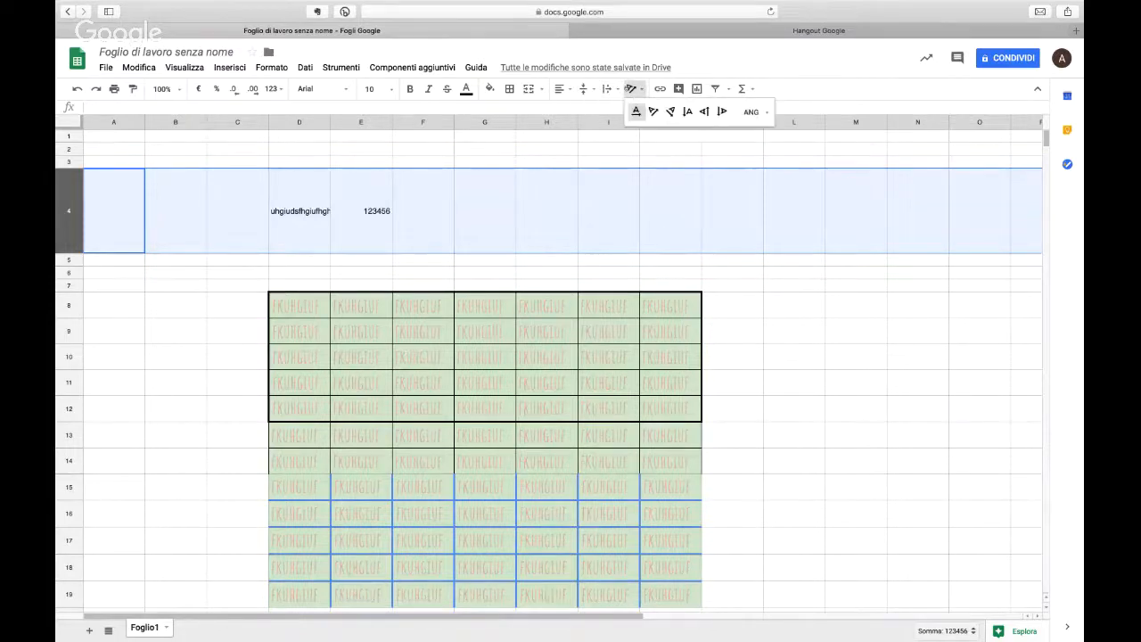
pyautogui.click(702, 112)
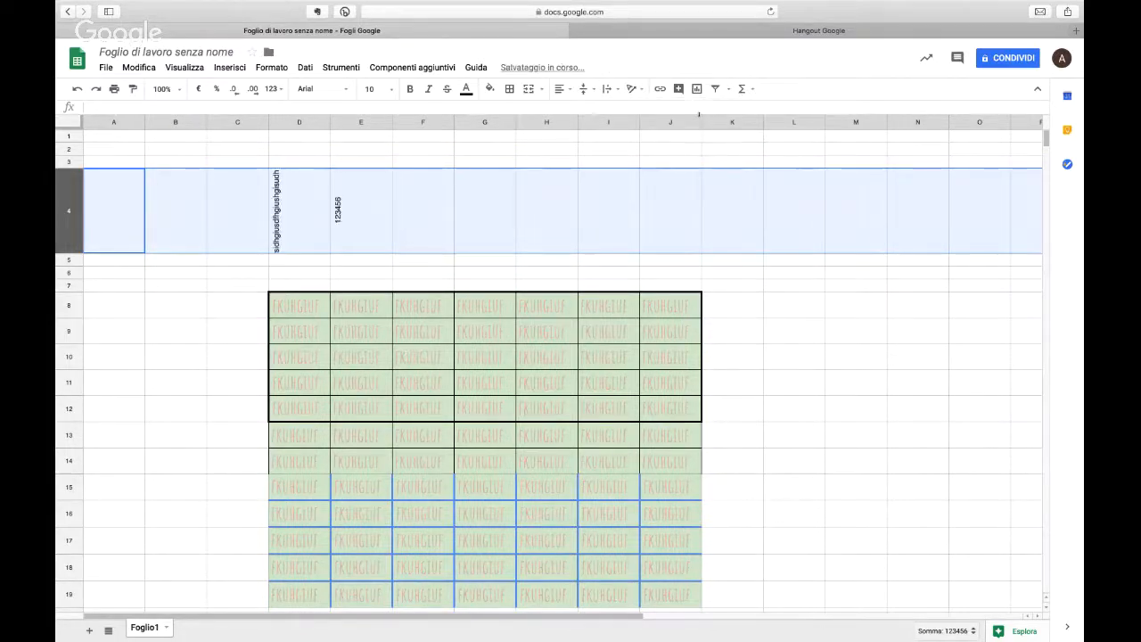
pyautogui.click(608, 89)
pyautogui.click(631, 110)
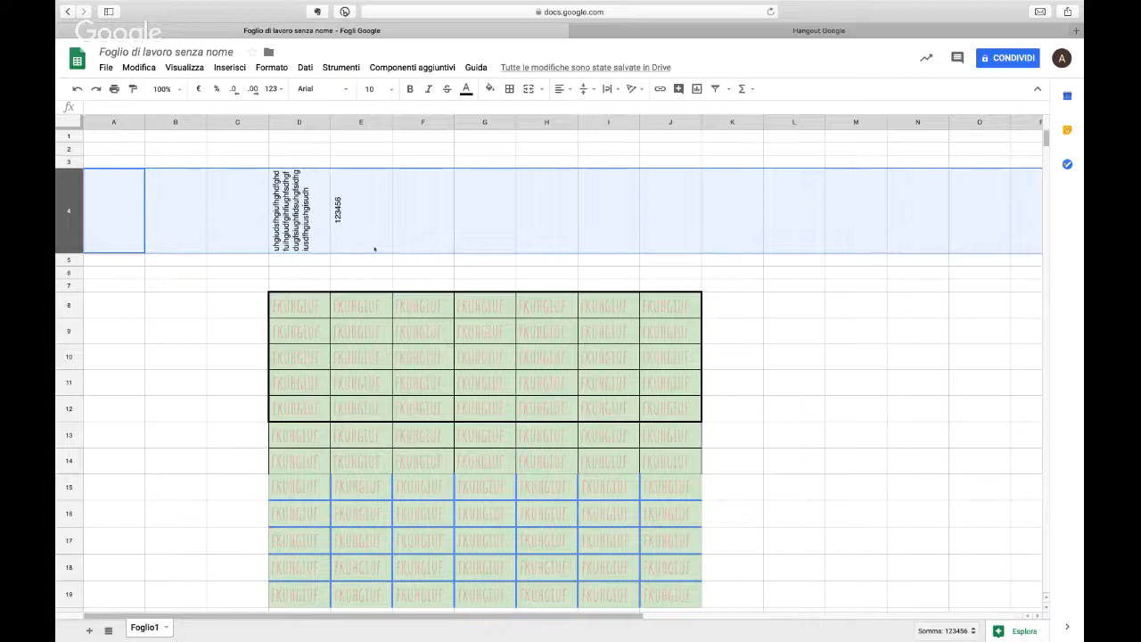
# Step: Clear the contents of row 4 and delete columns C to L with the formatted table
pyautogui.press('Delete')
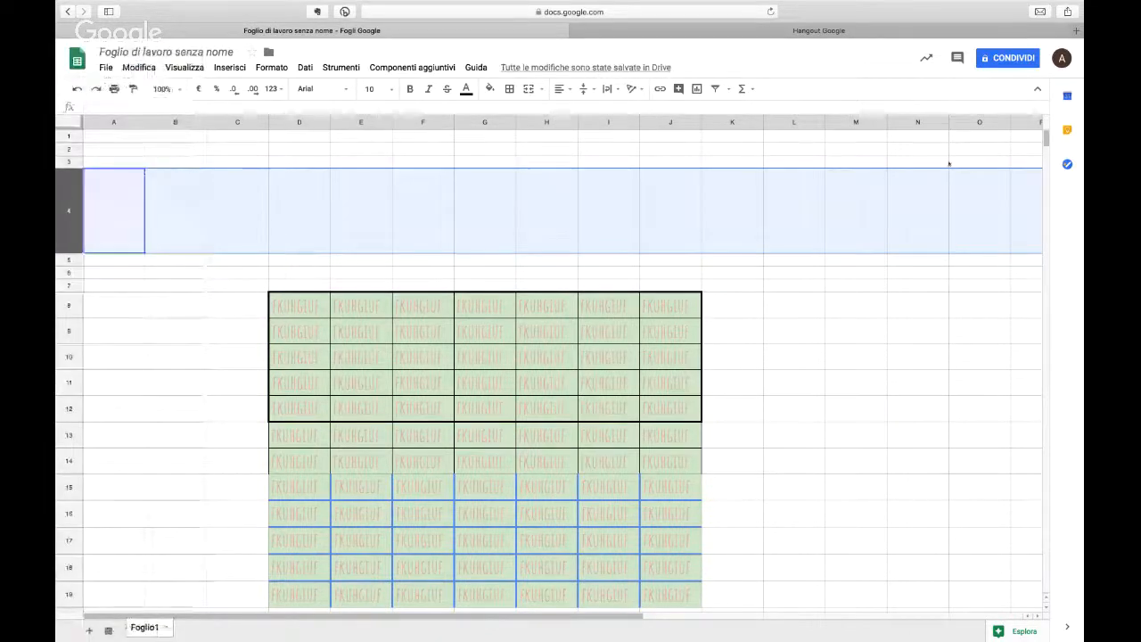
pyautogui.click(238, 122)
pyautogui.keyDown('shift'); pyautogui.click(771, 122); pyautogui.keyUp('shift')
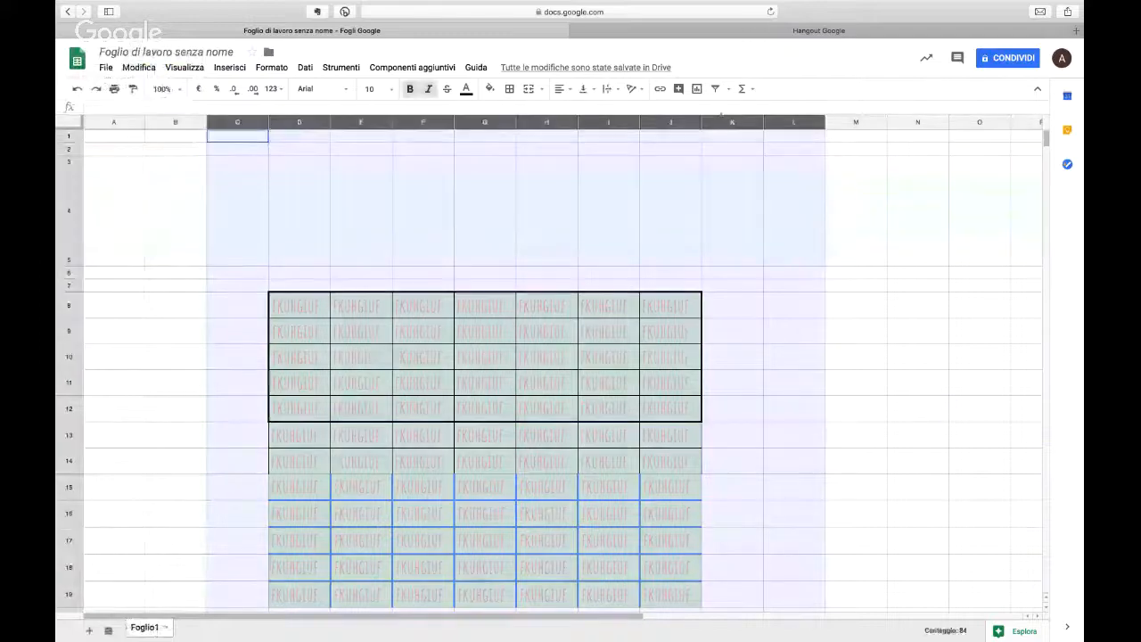
pyautogui.rightClick(670, 125)
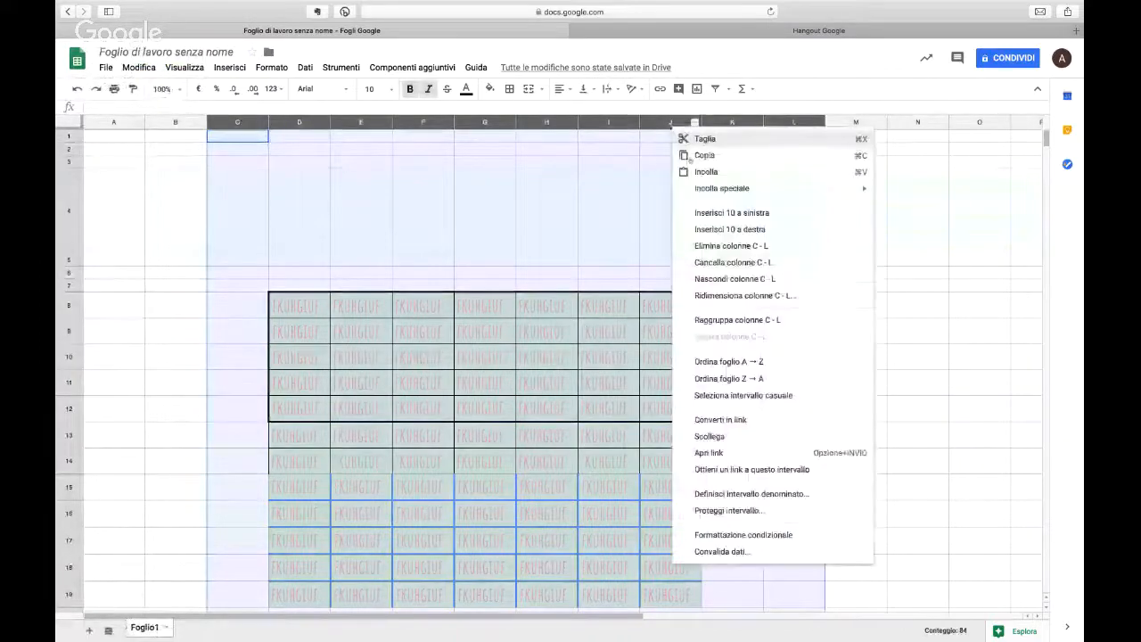
pyautogui.click(747, 245)
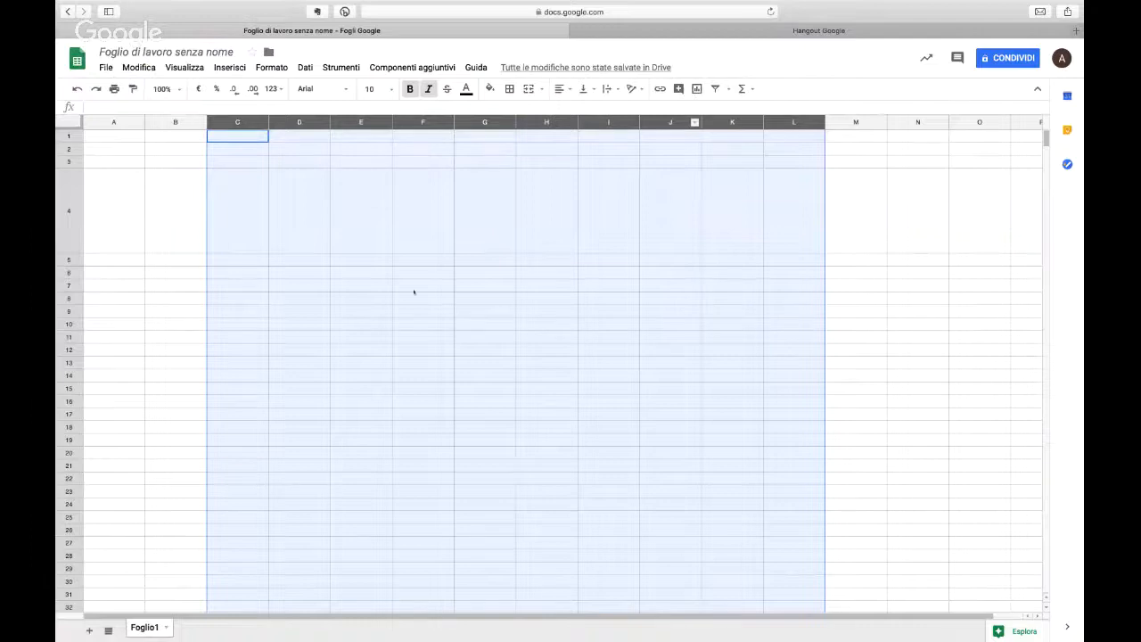
# Step: Shrink row 4 back to roughly the height of the other rows and select cell A1
pyautogui.click(298, 259)
pyautogui.moveTo(71, 254); pyautogui.dragTo(81, 182)
pyautogui.click(243, 158)
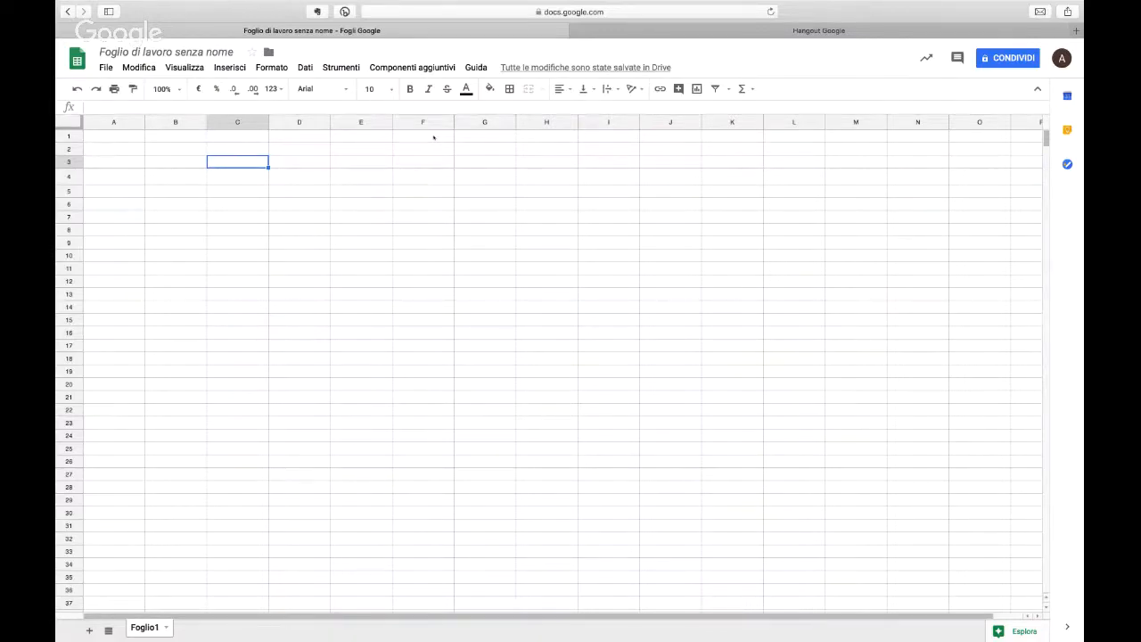
pyautogui.press('Left')
pyautogui.press('Left')
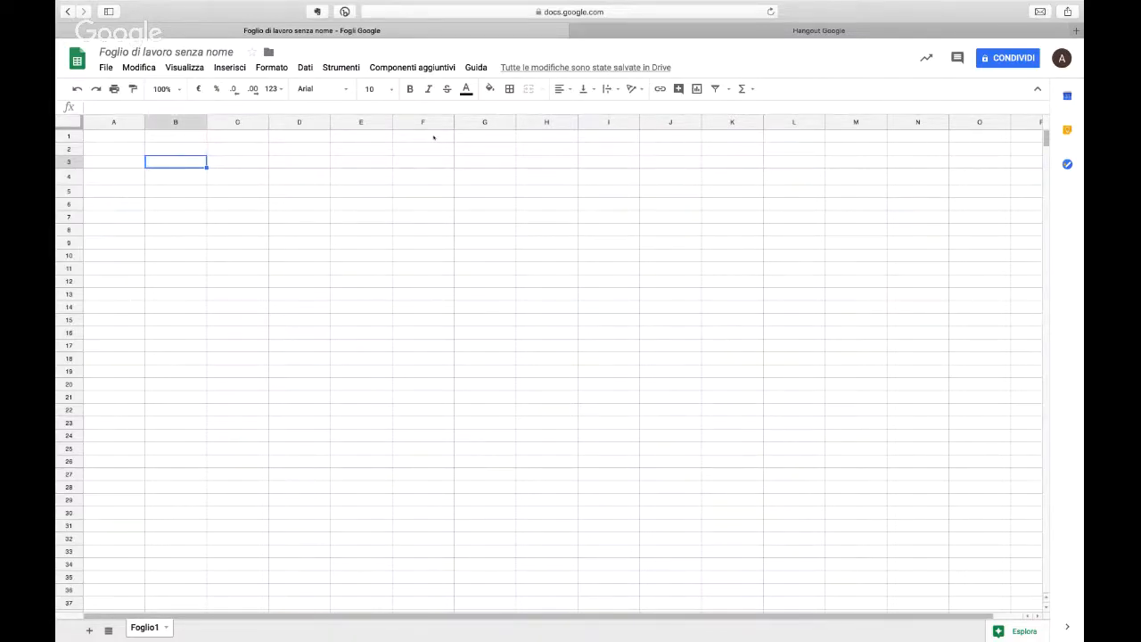
pyautogui.press('Up')
pyautogui.press('Up')
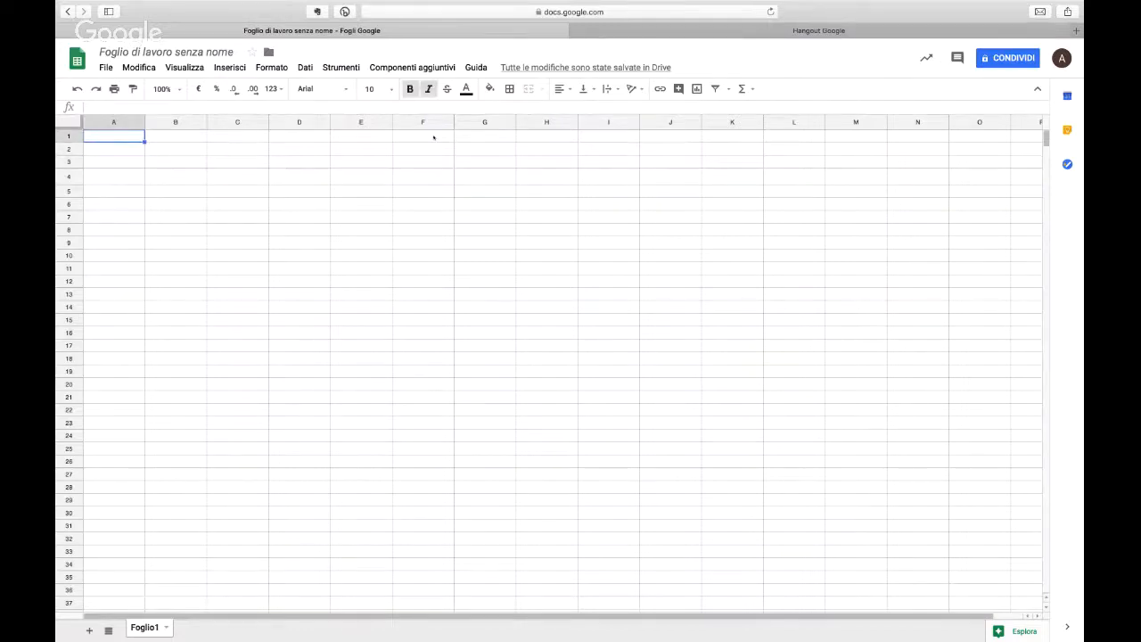
# Step: Quit Spark and the app with the moustache icon through the application switcher, and return to the spreadsheet
pyautogui.press('super+Tab')
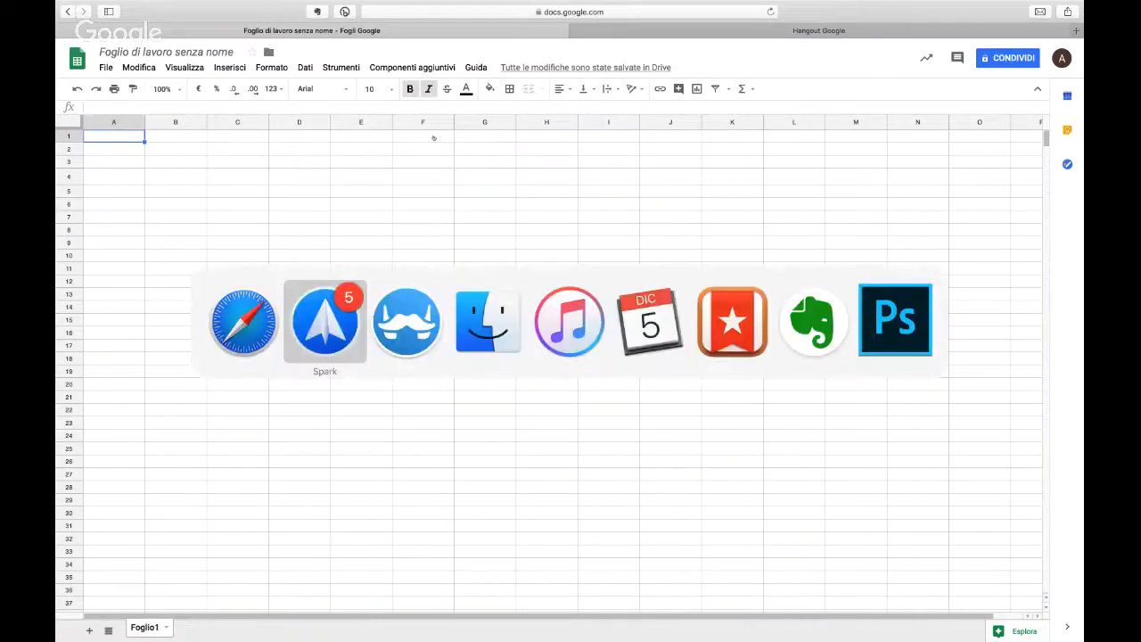
pyautogui.press('super+q')
pyautogui.press('super+q')
pyautogui.press('super+Tab')
pyautogui.press('super+Tab')
pyautogui.press('super+Tab')
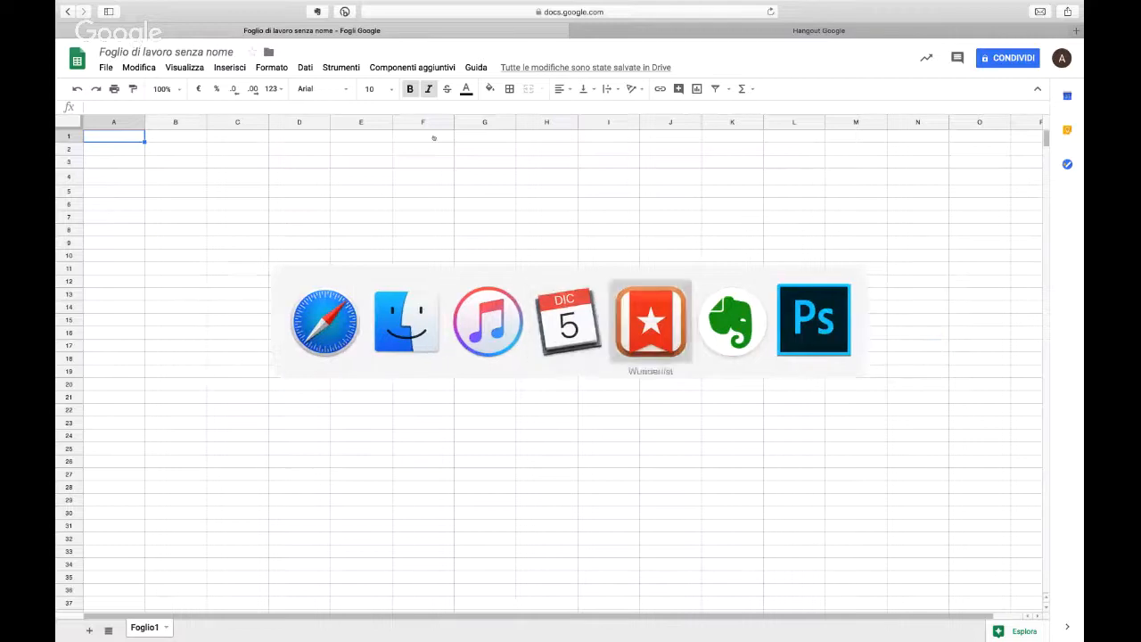
pyautogui.press('super+Tab')
pyautogui.press('super+Tab')
pyautogui.press('super+Tab')
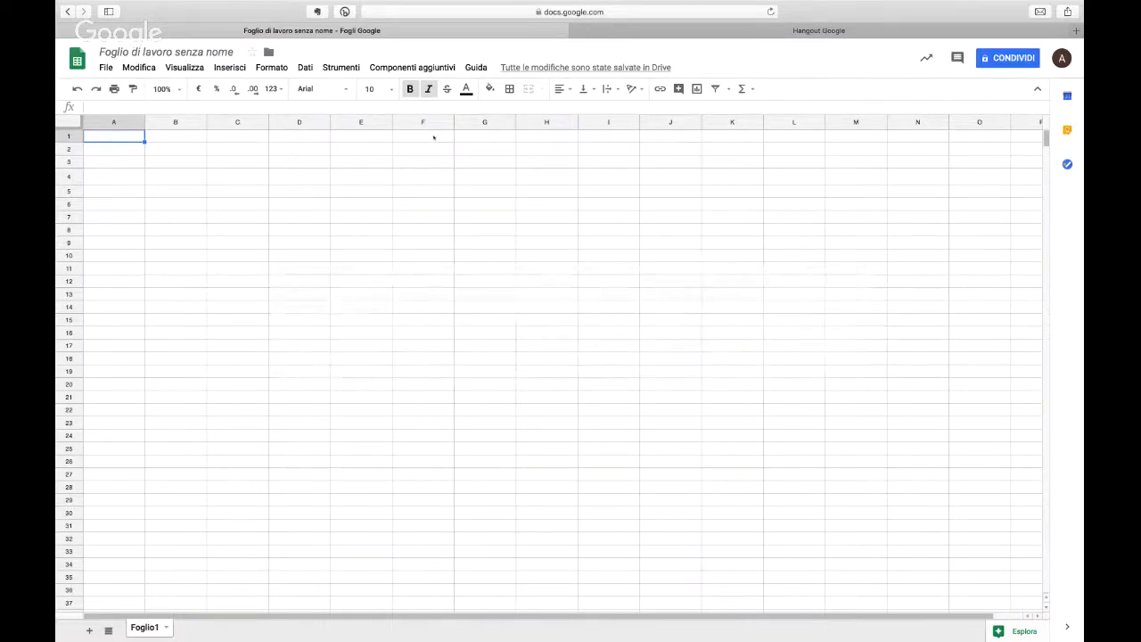
# Step: Enter A in cell A1, 1 in cell B1 and b in cell A2
pyautogui.write('A')
pyautogui.press('Tab')
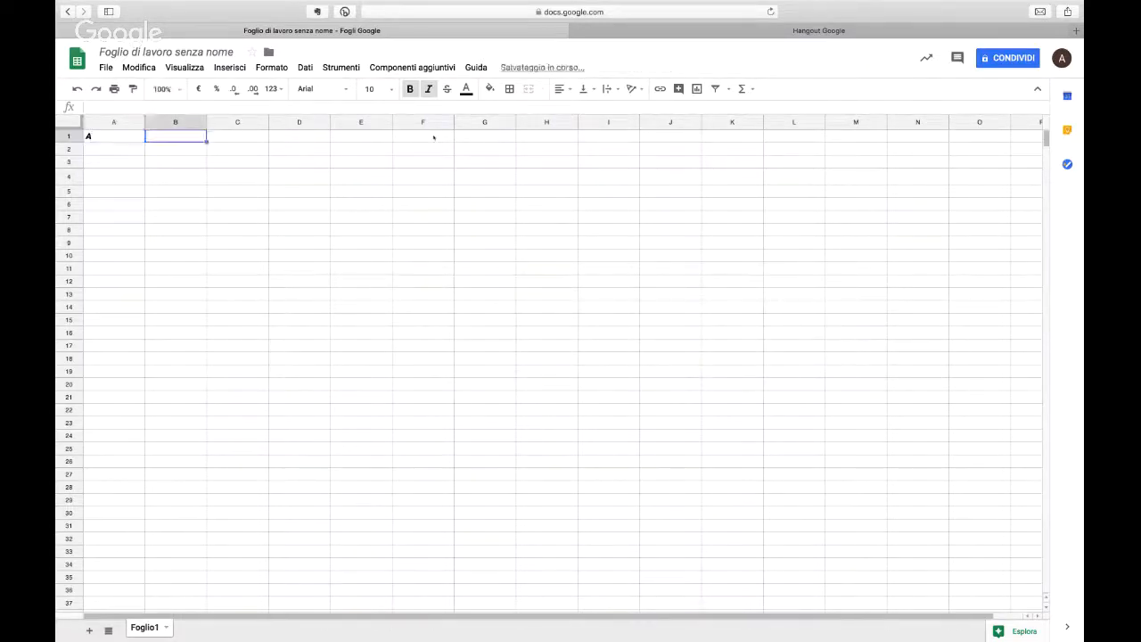
pyautogui.write('1')
pyautogui.press('Return')
pyautogui.write('b')
pyautogui.press('Return')
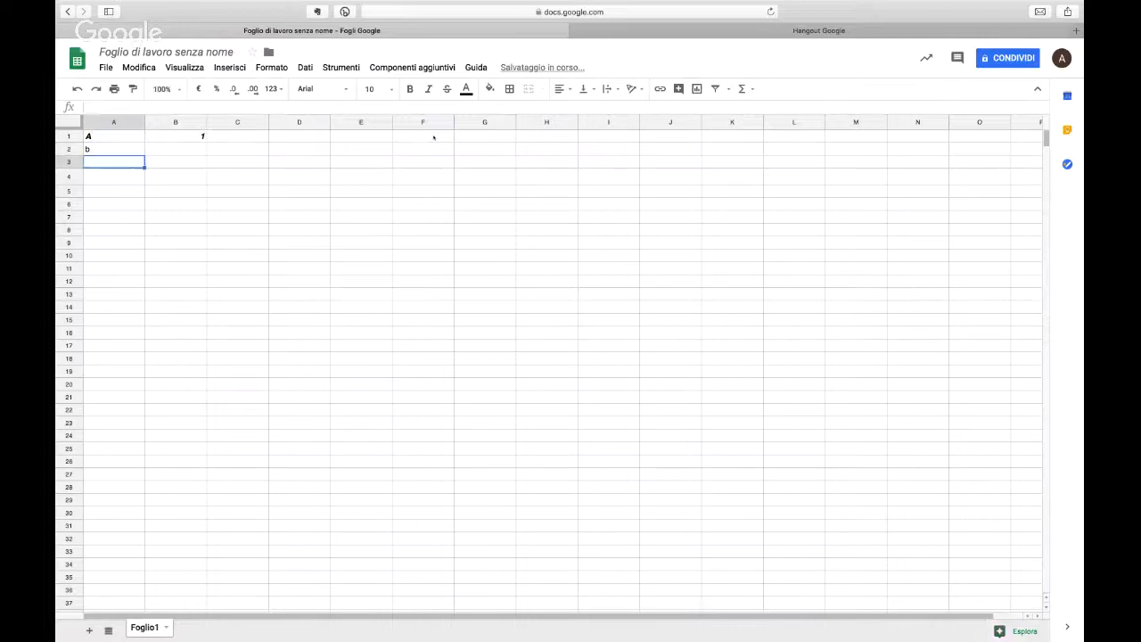
# Step: Enter 6 in cell B2, beside the letter b
pyautogui.write('6')
pyautogui.press('Return')
pyautogui.press('Right')
pyautogui.press('Up')
pyautogui.press('Up')
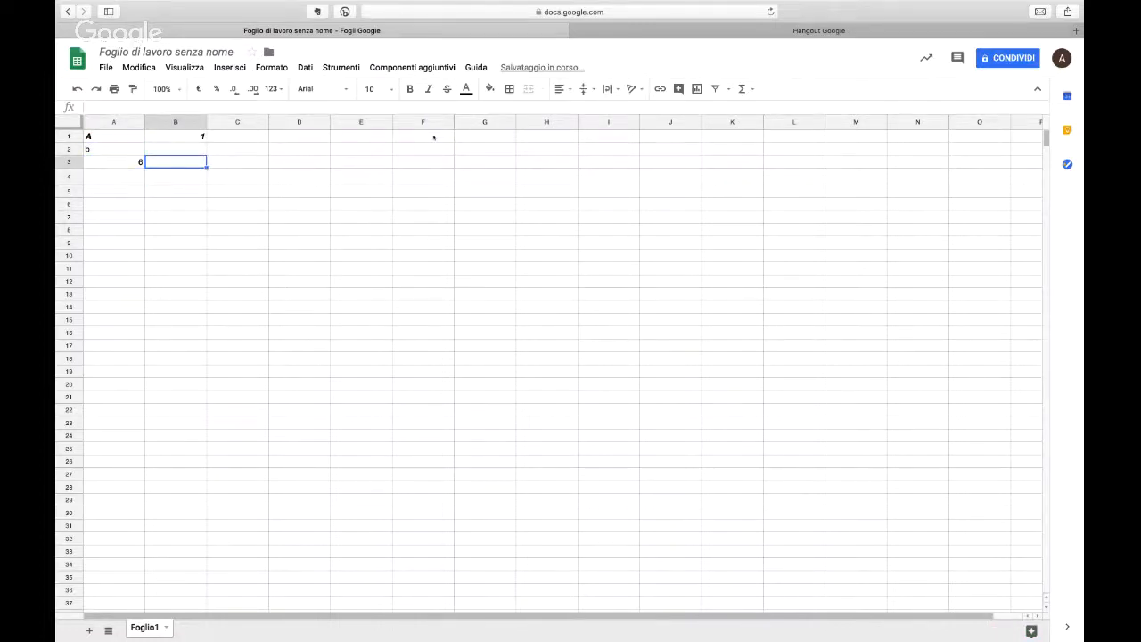
pyautogui.write('6')
pyautogui.press('Return')
pyautogui.press('Left')
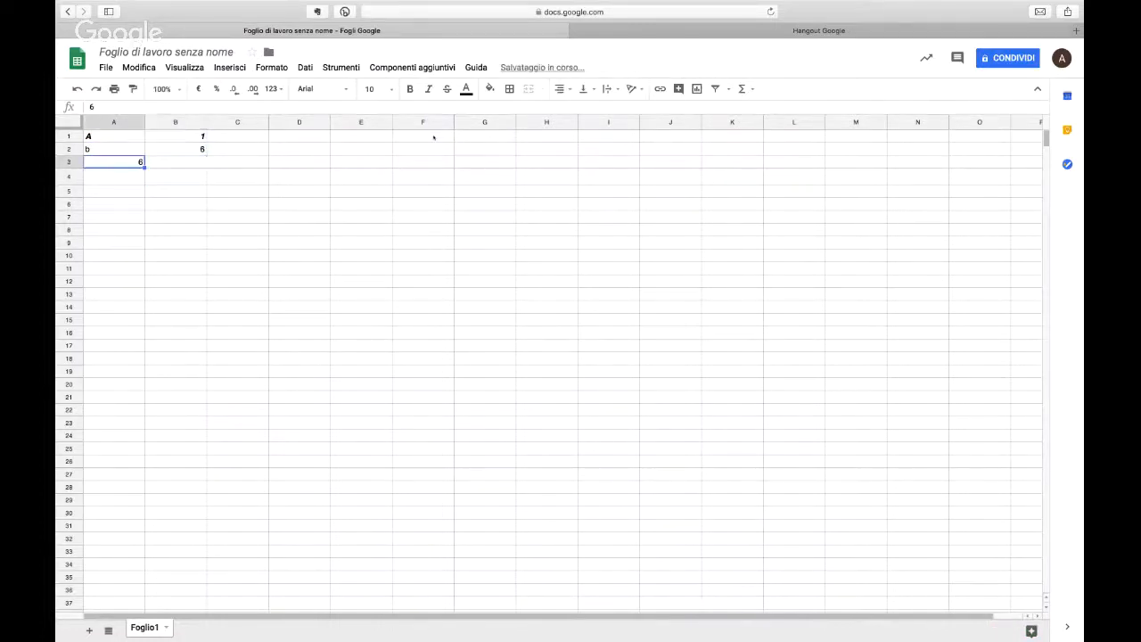
# Step: Enter c and 3 in cells A3 and B3, and d and 78 in cells A4 and B4
pyautogui.write('c')
pyautogui.press('Tab')
pyautogui.write('3')
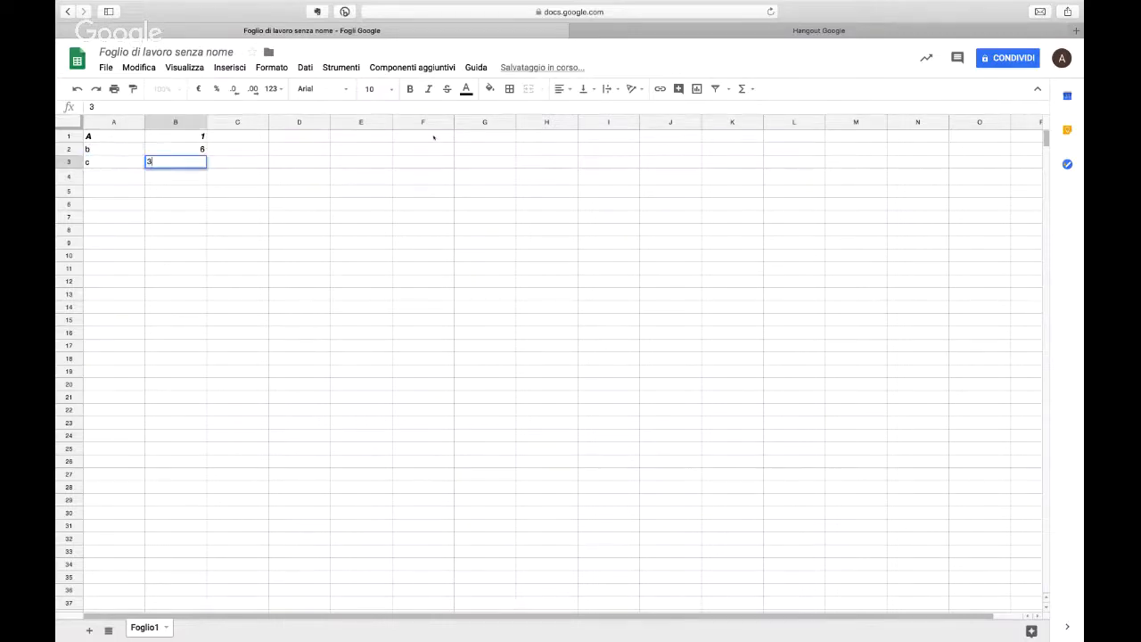
pyautogui.press('Up')
pyautogui.press('Down')
pyautogui.press('Down')
pyautogui.press('Left')
pyautogui.write('d')
pyautogui.press('Tab')
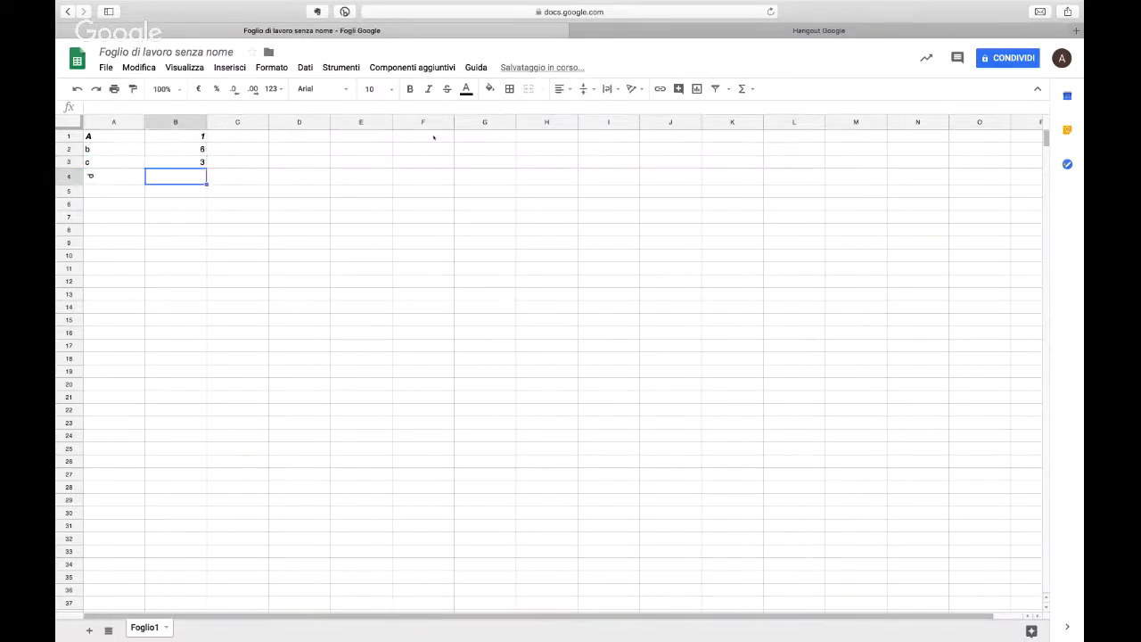
pyautogui.write('78')
pyautogui.press('Return')
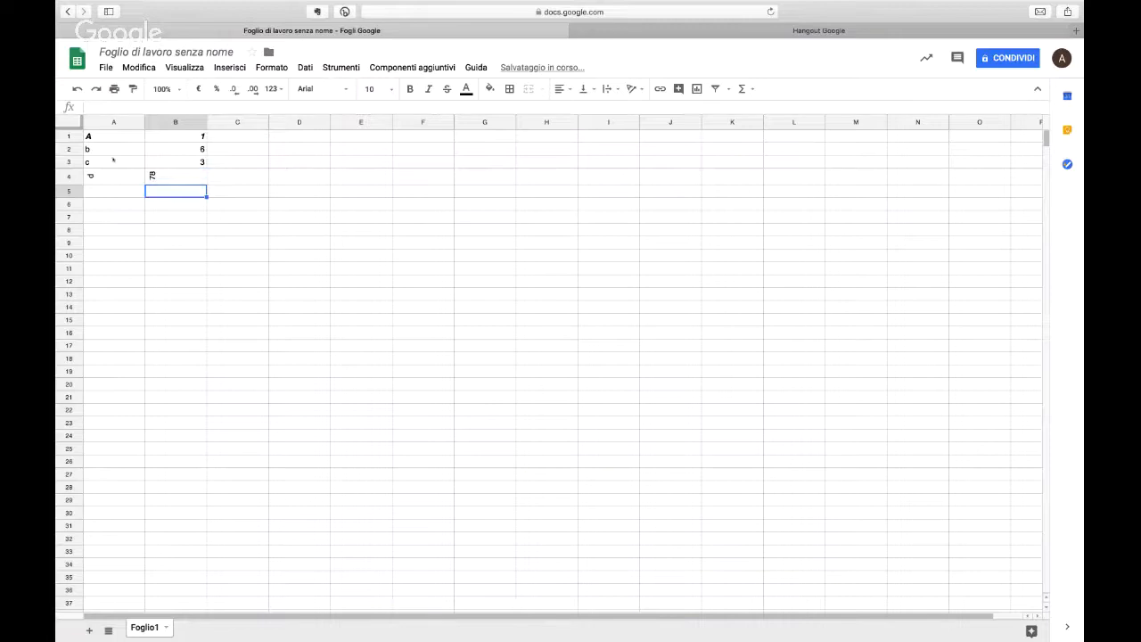
# Step: Remove the text rotation from all cells of the sheet
pyautogui.press('super+a')
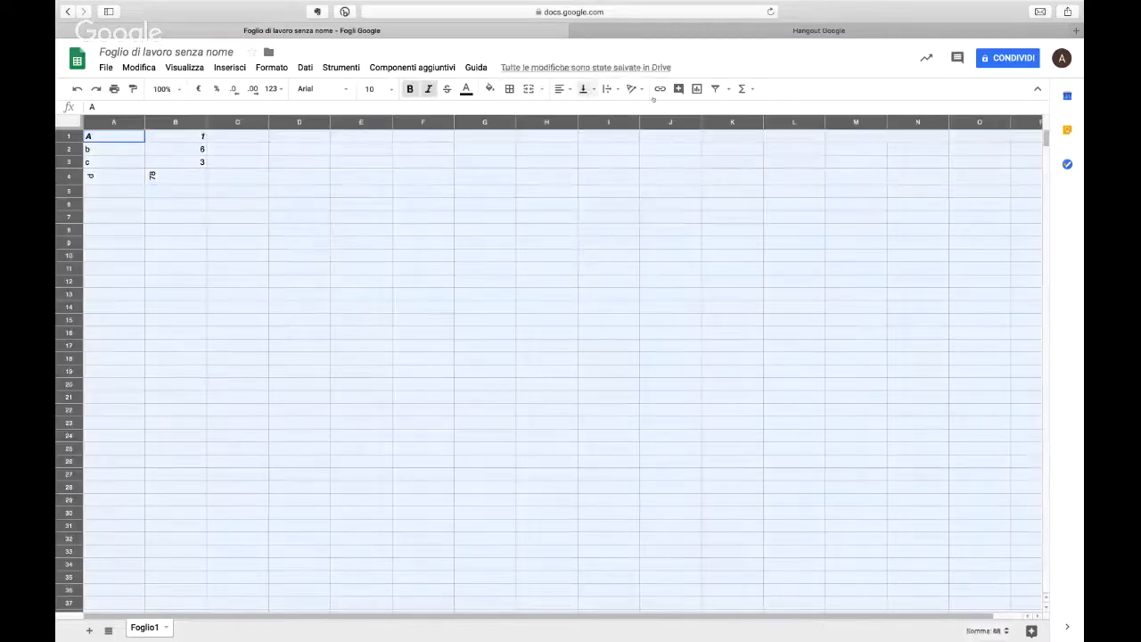
pyautogui.click(635, 88)
pyautogui.click(633, 111)
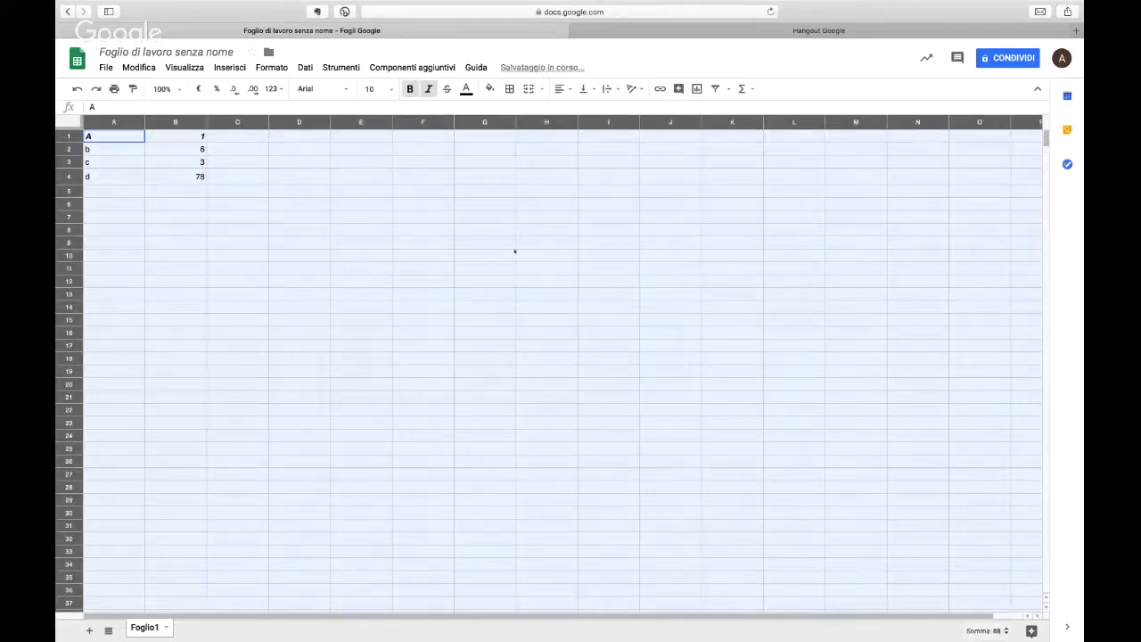
pyautogui.click(513, 248)
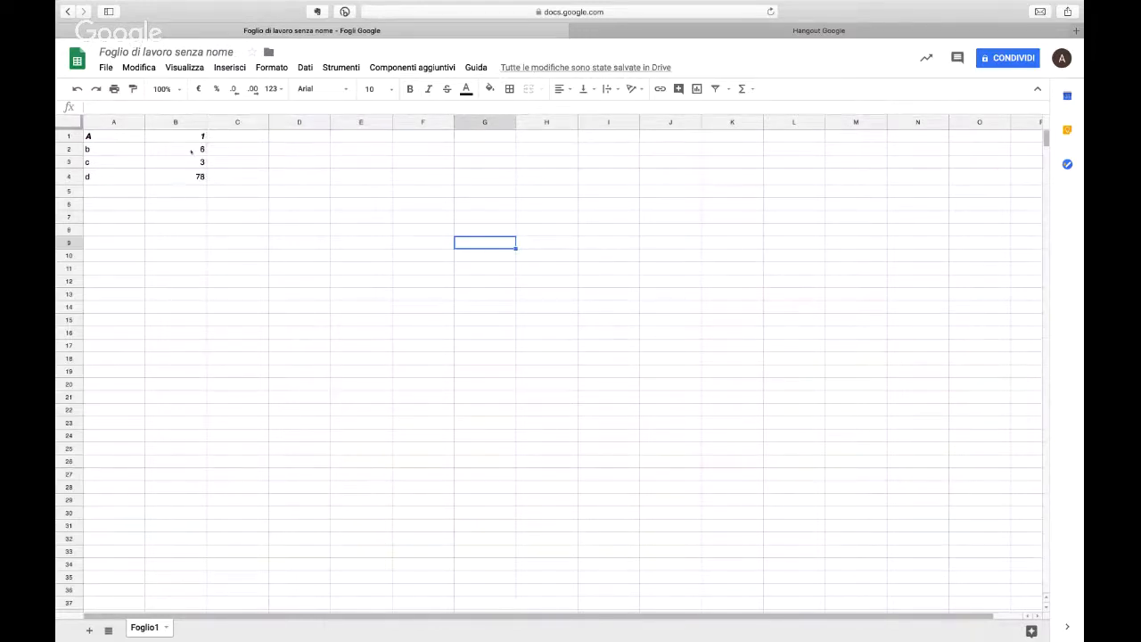
pyautogui.click(169, 122)
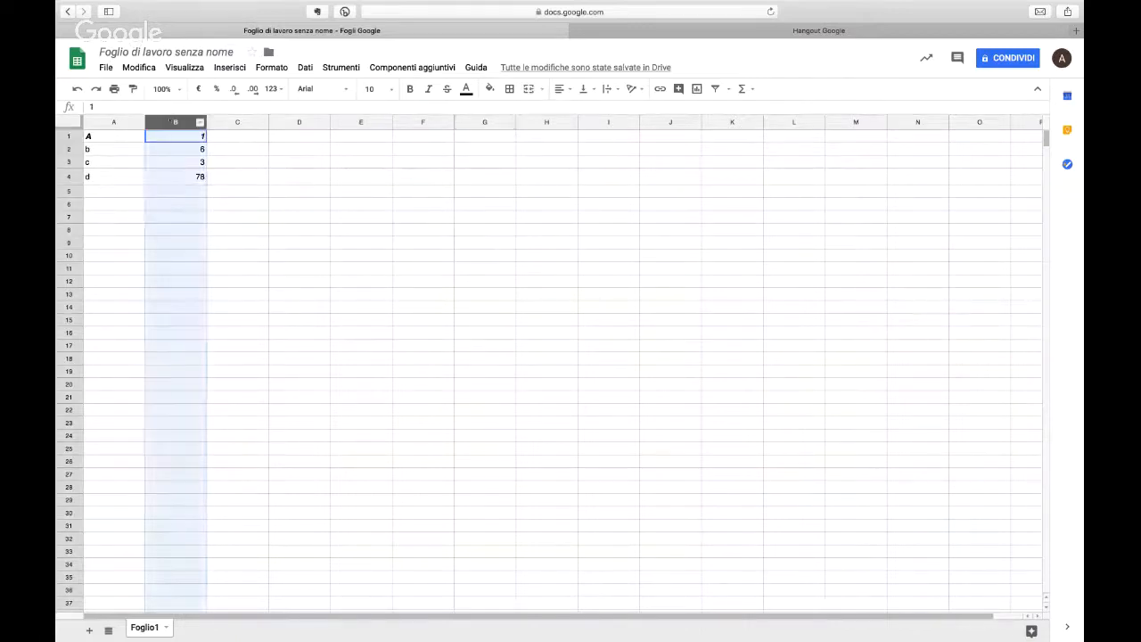
pyautogui.click(714, 89)
pyautogui.click(716, 89)
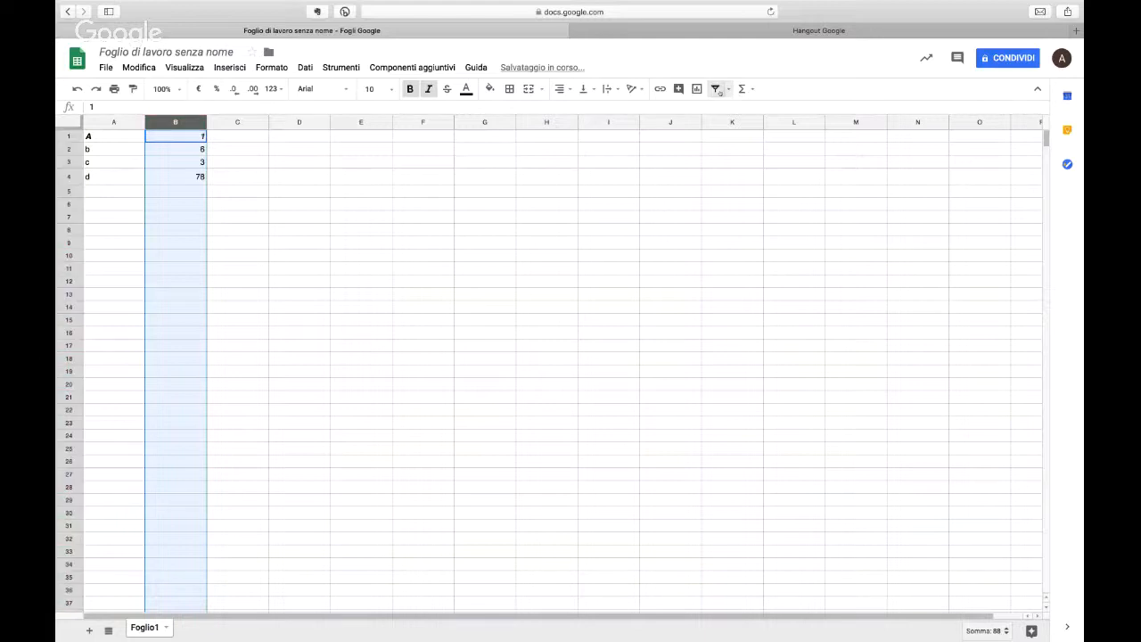
# Step: Sort the sheet by column B in A → Z order, and re-sort it by the same column in Z → A order
pyautogui.click(200, 122)
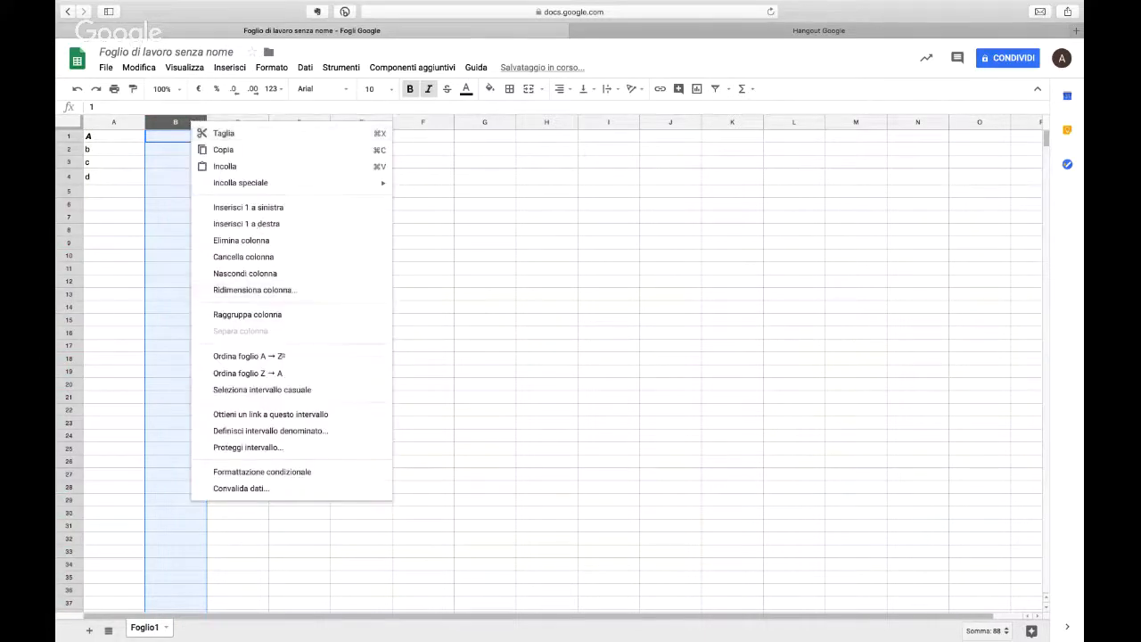
pyautogui.click(282, 356)
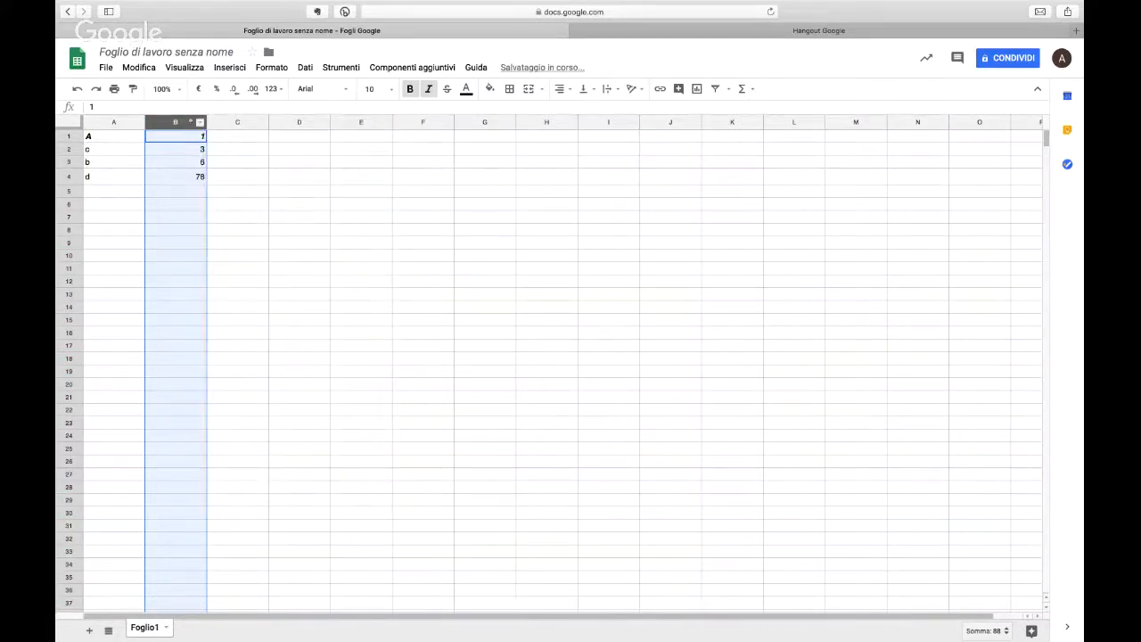
pyautogui.click(200, 122)
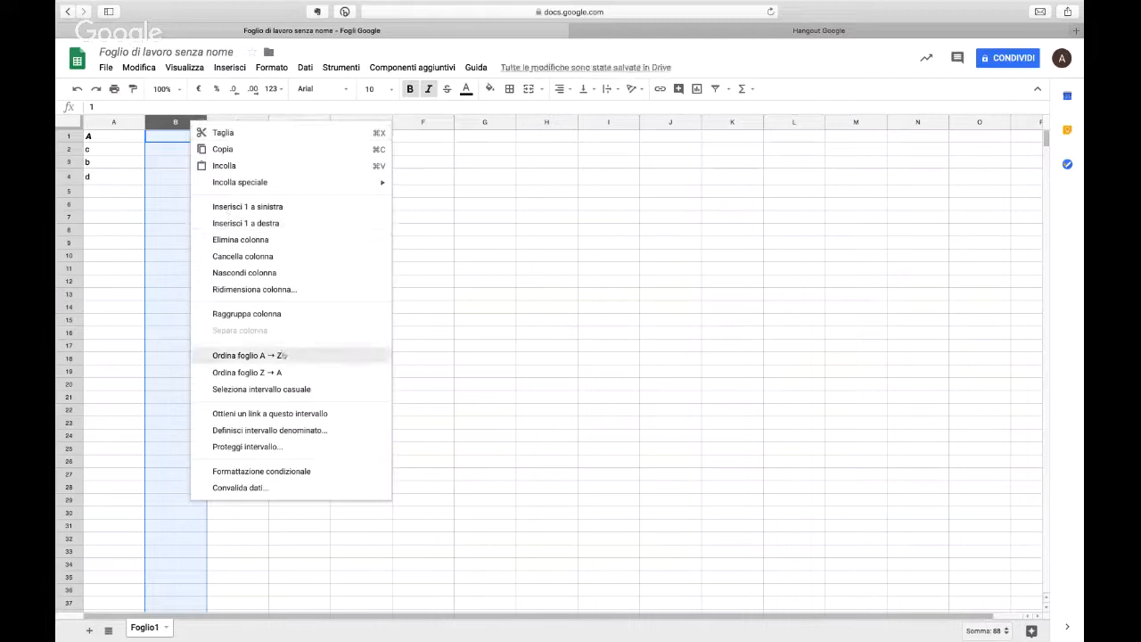
pyautogui.click(169, 332)
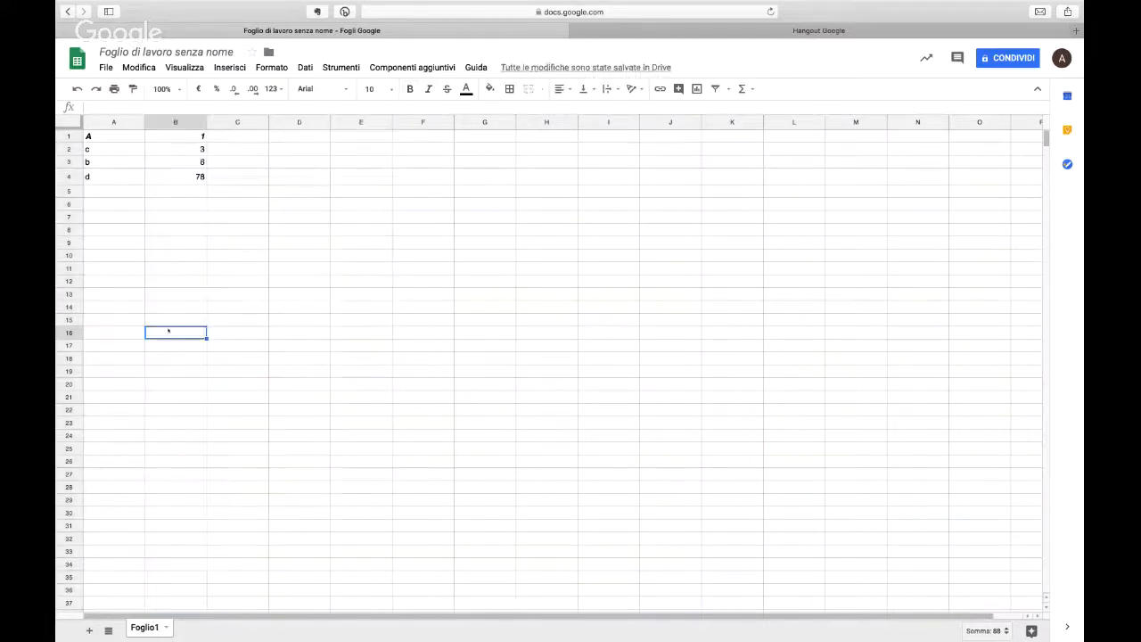
pyautogui.click(199, 123)
pyautogui.click(267, 375)
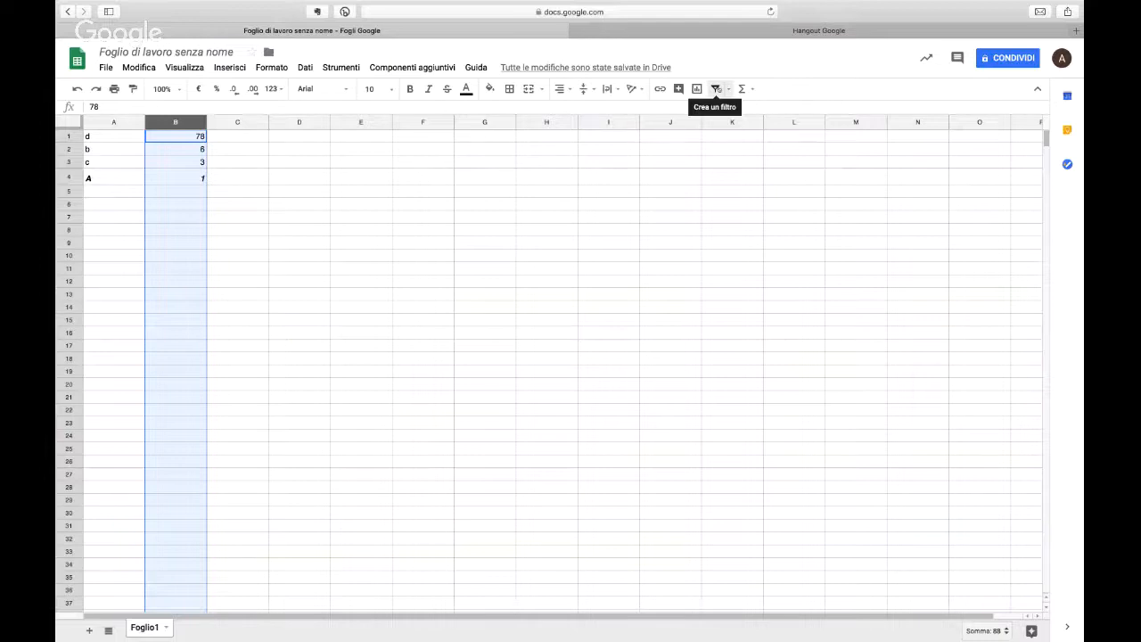
# Step: Add a filter to column A that keeps only the value b, and undo that value filtering
pyautogui.click(105, 120)
pyautogui.click(714, 89)
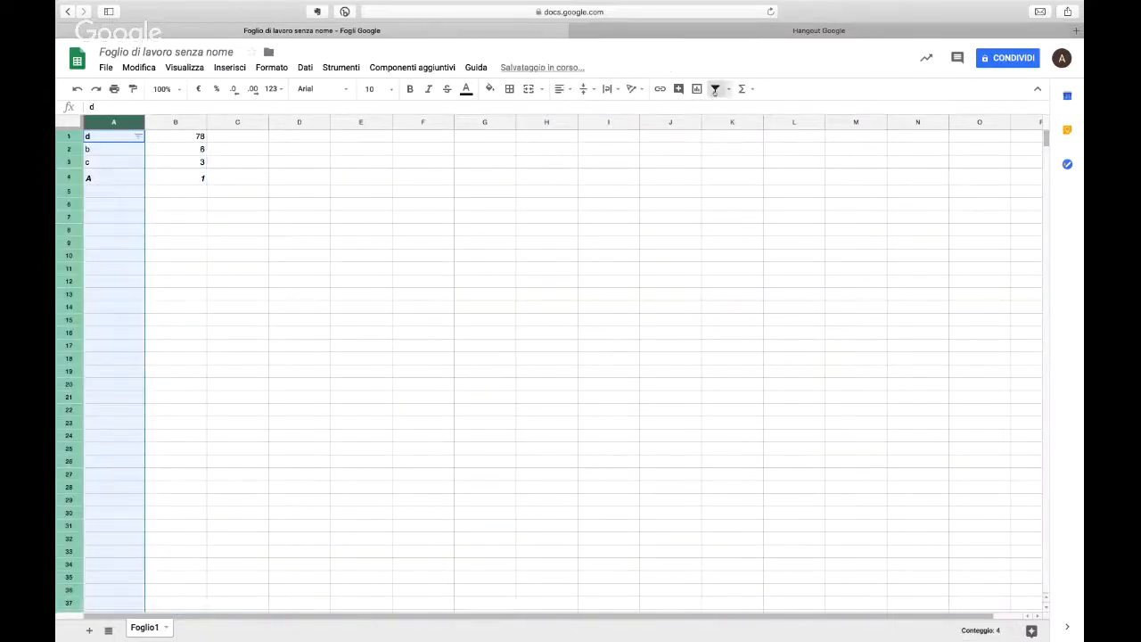
pyautogui.click(139, 136)
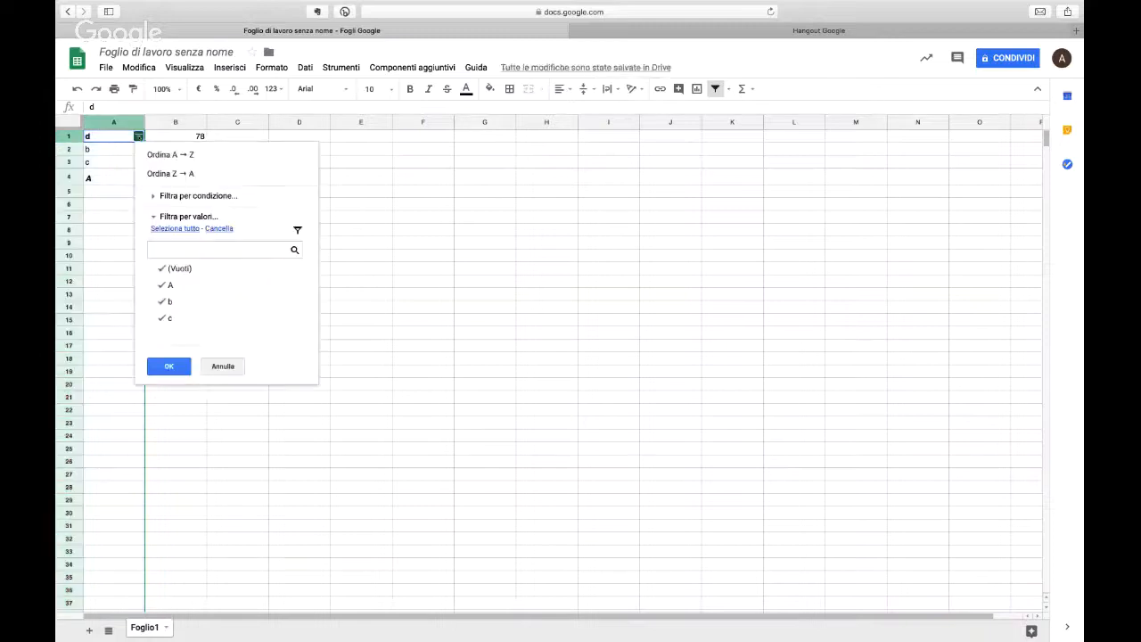
pyautogui.click(209, 286)
pyautogui.click(183, 268)
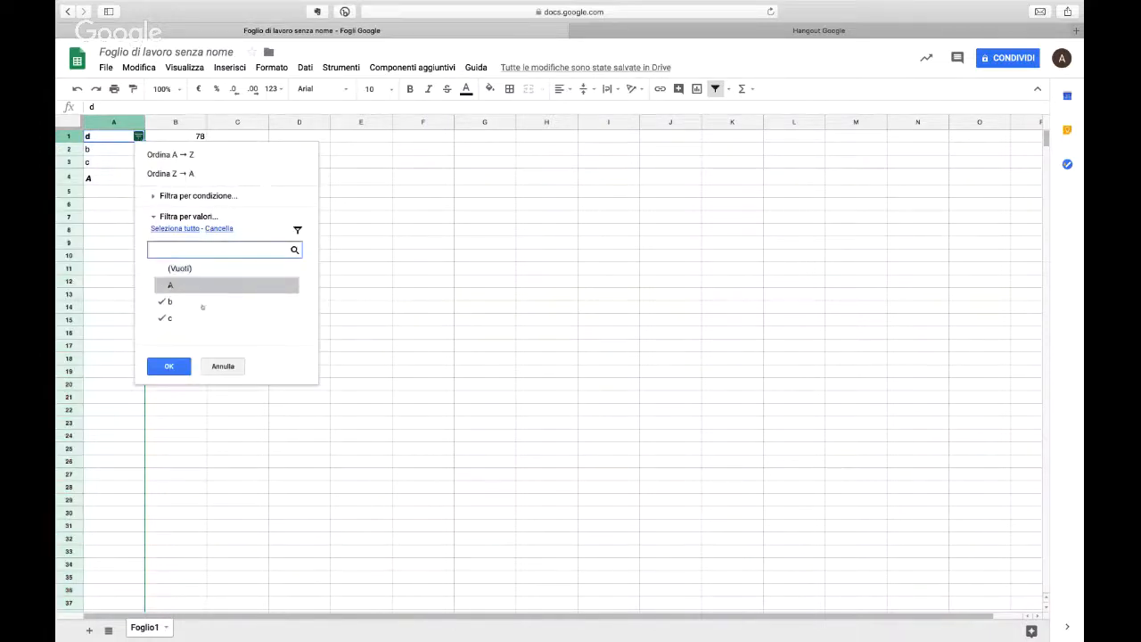
pyautogui.click(195, 317)
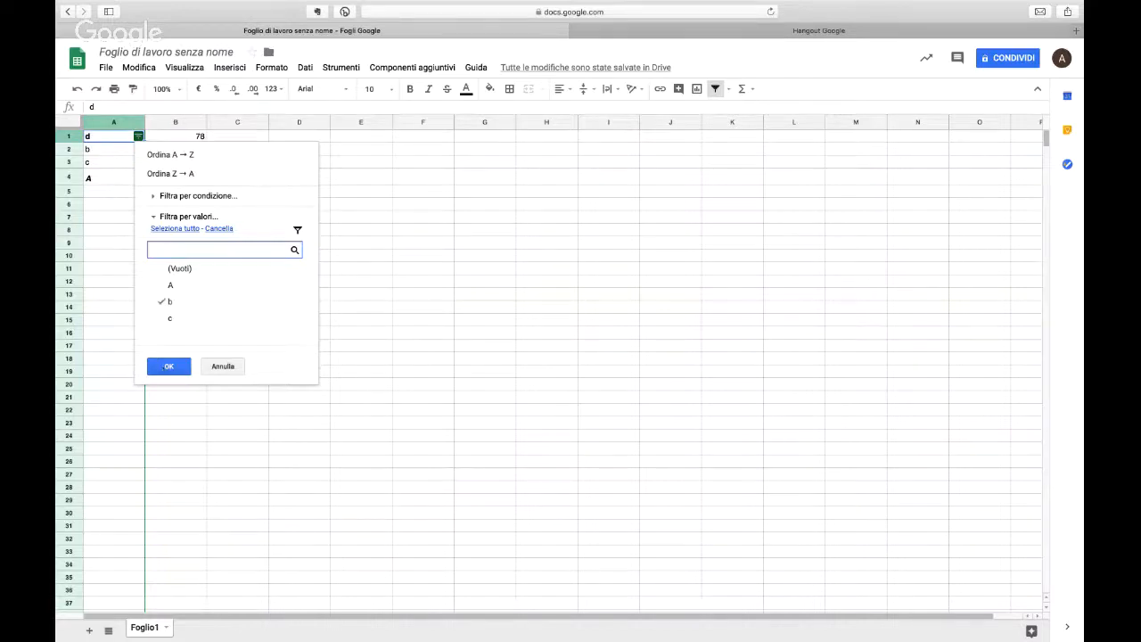
pyautogui.click(169, 365)
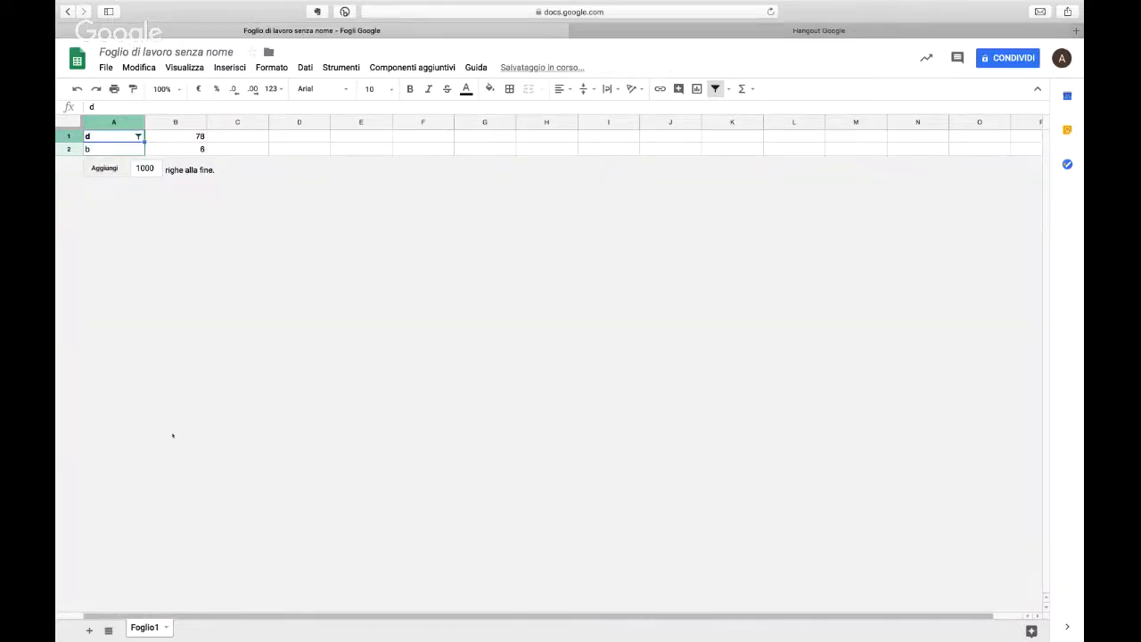
pyautogui.press('super+z')
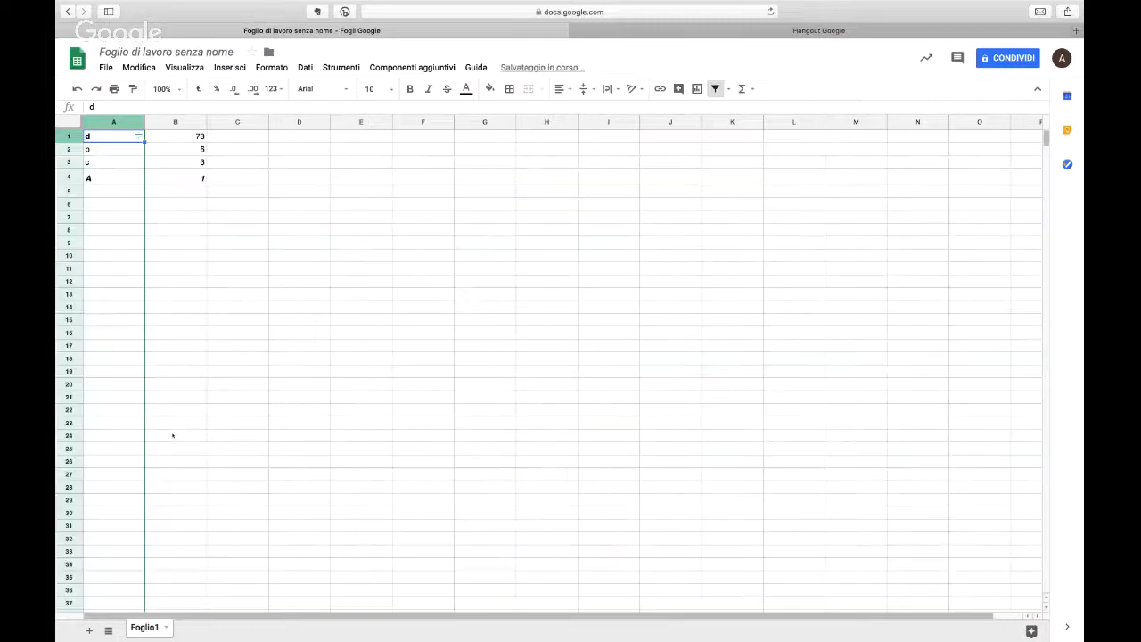
# Step: Replace column A's filter with a new filter covering columns A and B
pyautogui.click(164, 122)
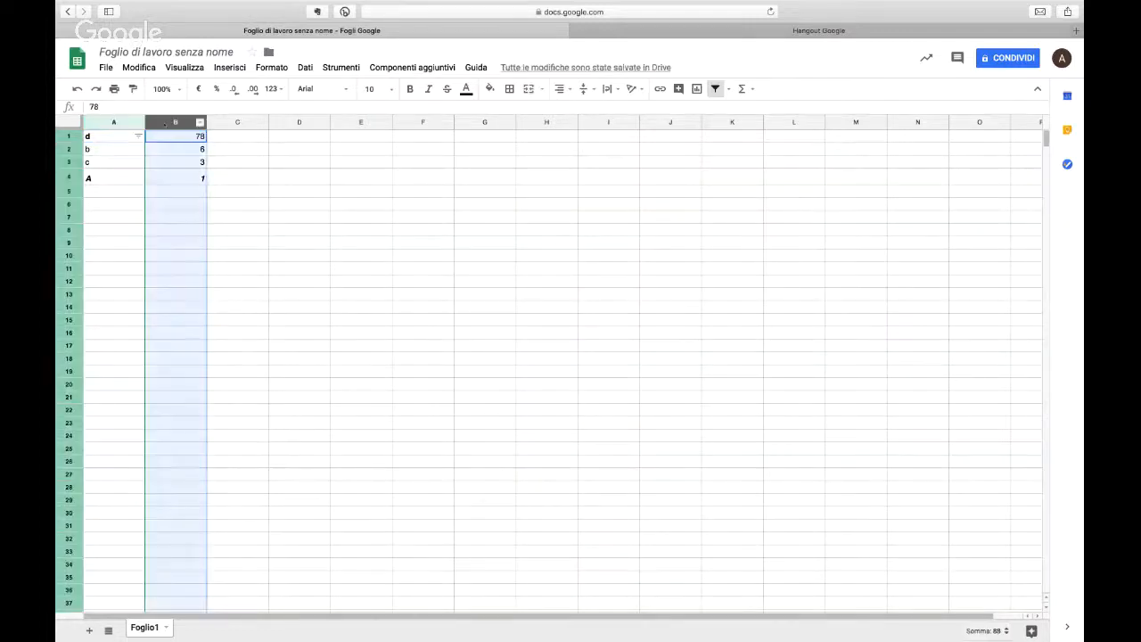
pyautogui.moveTo(123, 122); pyautogui.dragTo(175, 122)
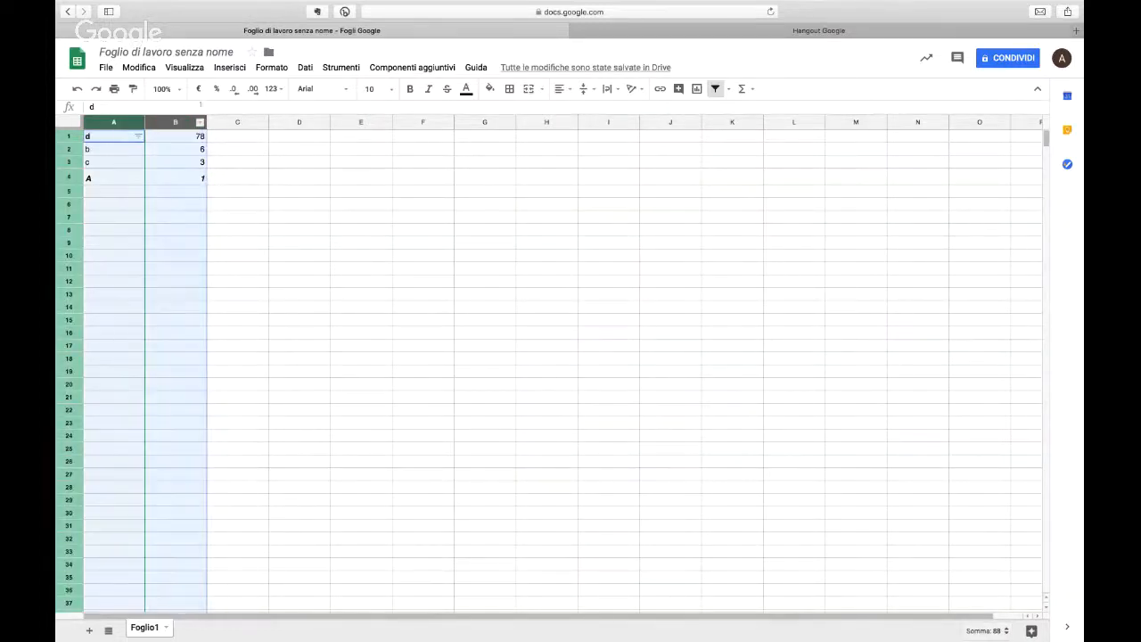
pyautogui.click(715, 89)
pyautogui.click(715, 88)
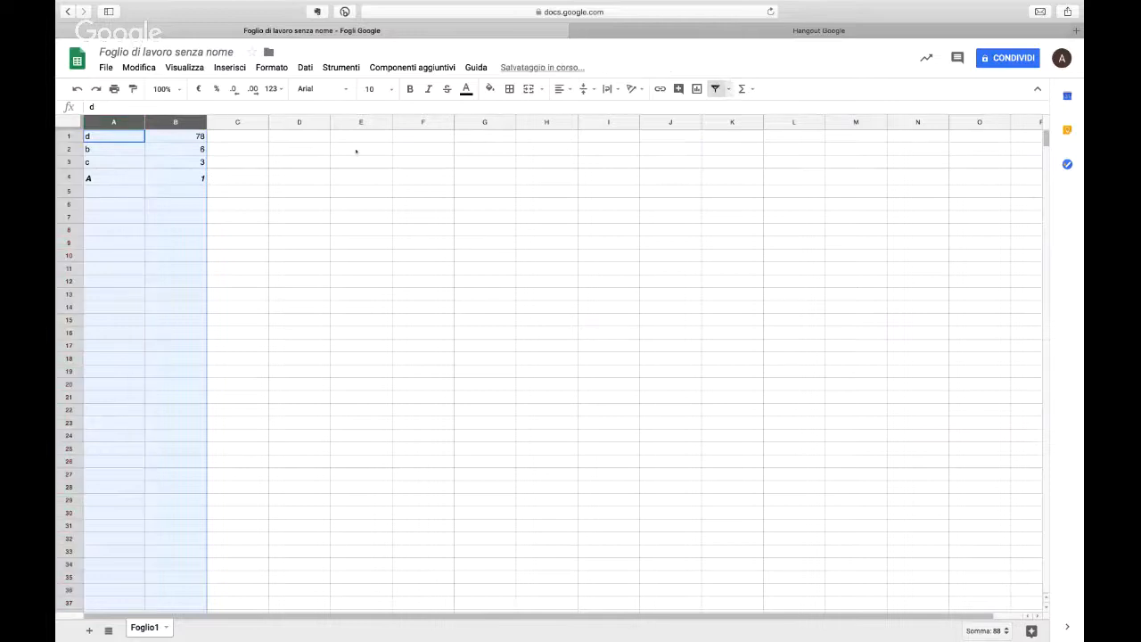
pyautogui.click(216, 142)
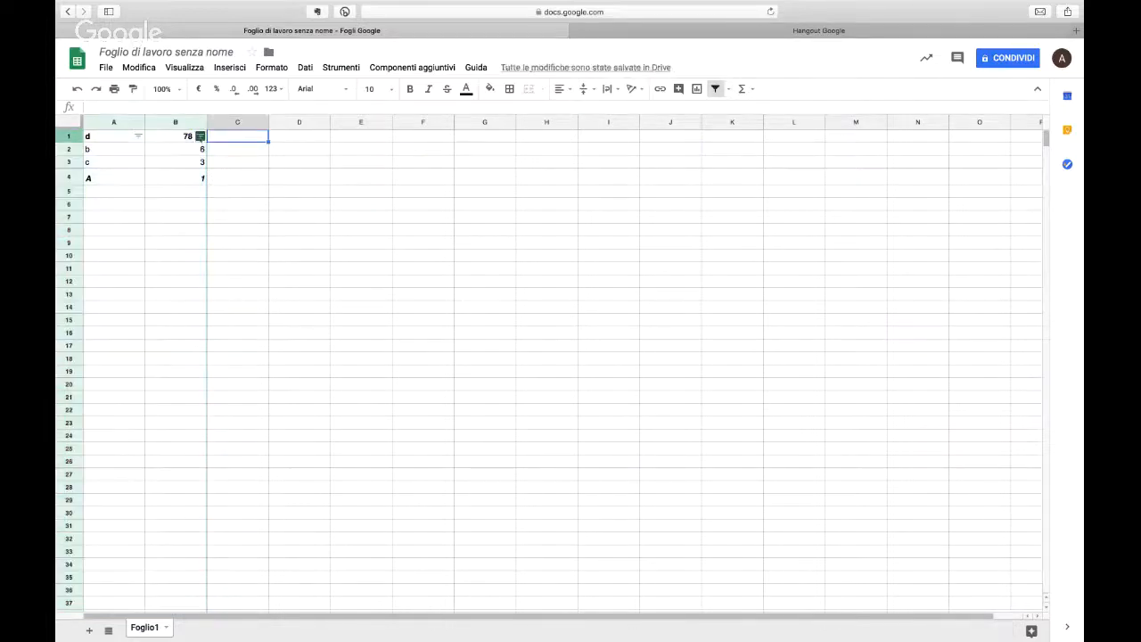
# Step: Filter column B by value, excluding (Vuoti), 1 and 6 and keeping 3
pyautogui.click(201, 136)
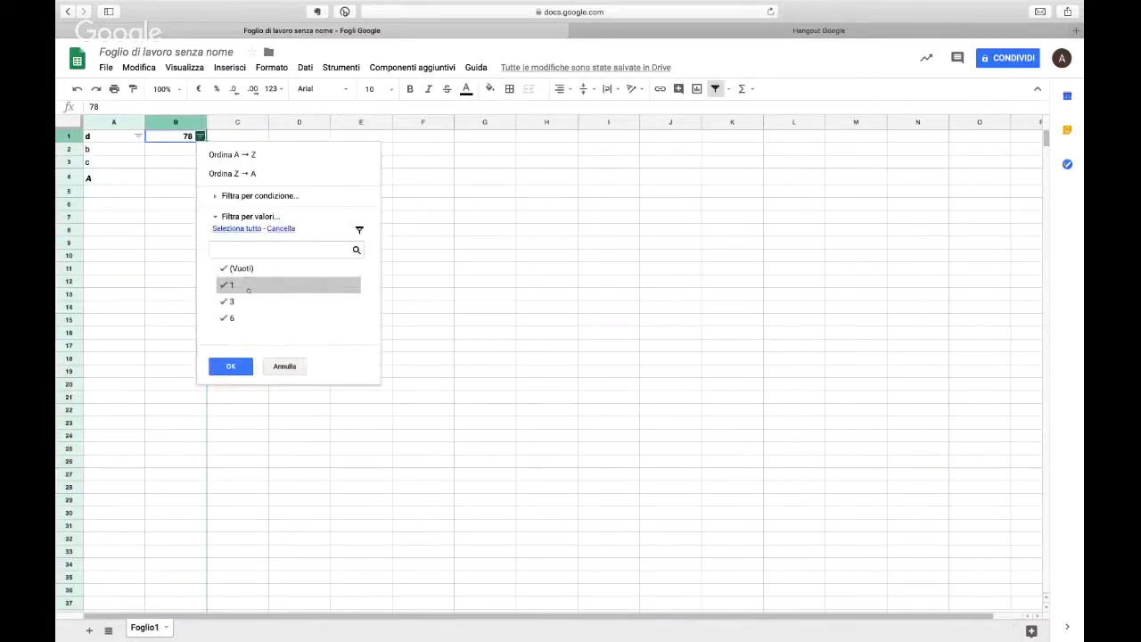
pyautogui.click(245, 286)
pyautogui.click(239, 268)
pyautogui.click(233, 318)
pyautogui.click(241, 365)
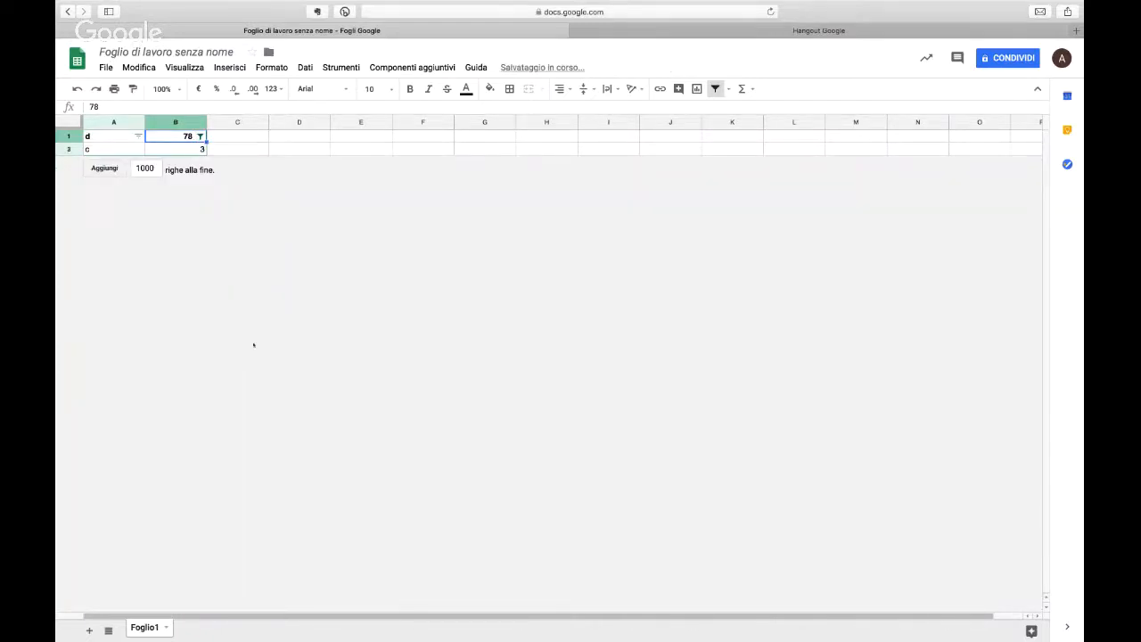
# Step: Undo the value filtering of column B and the creation of the filter on columns A and B
pyautogui.press('super+z')
pyautogui.press('super+z')
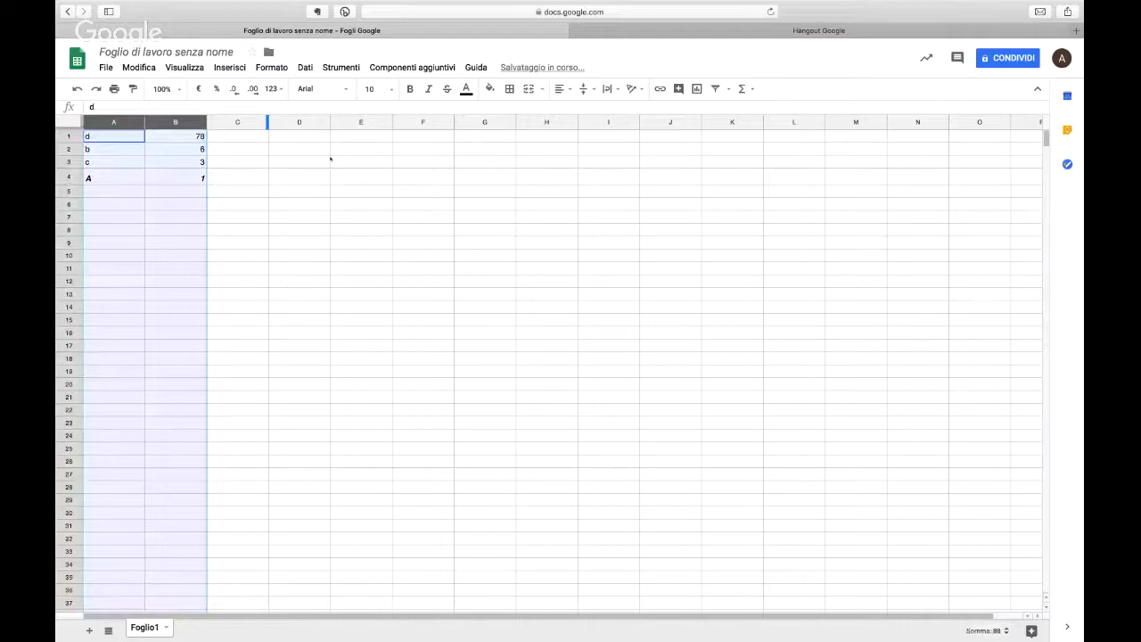
pyautogui.click(330, 161)
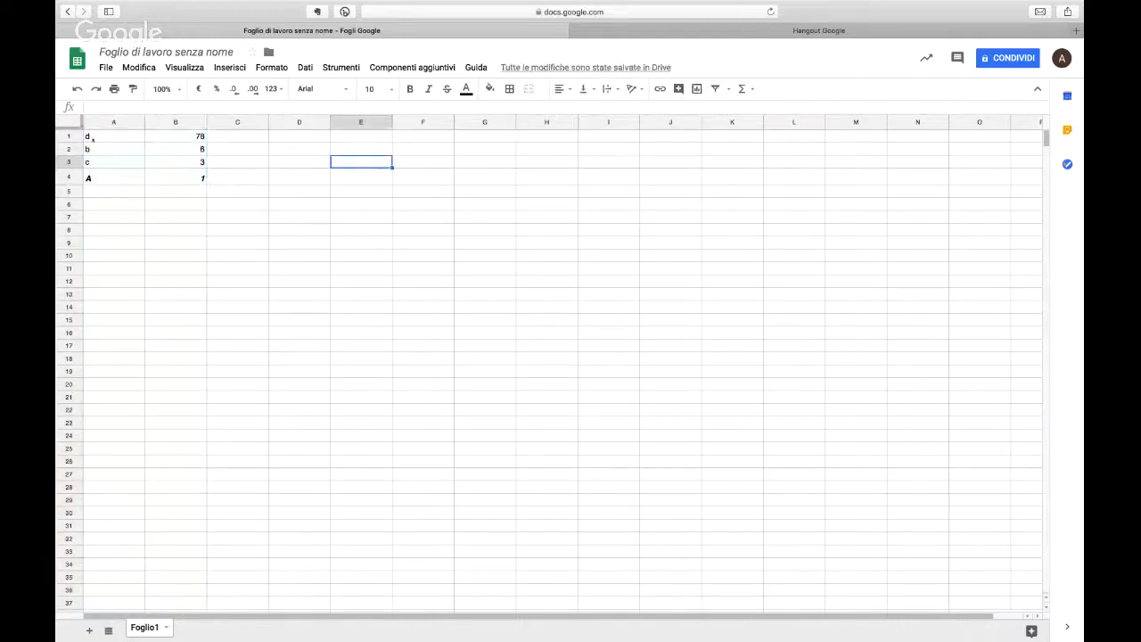
# Step: Insert a column chart from the data range A1:B4
pyautogui.moveTo(91, 138); pyautogui.dragTo(196, 178)
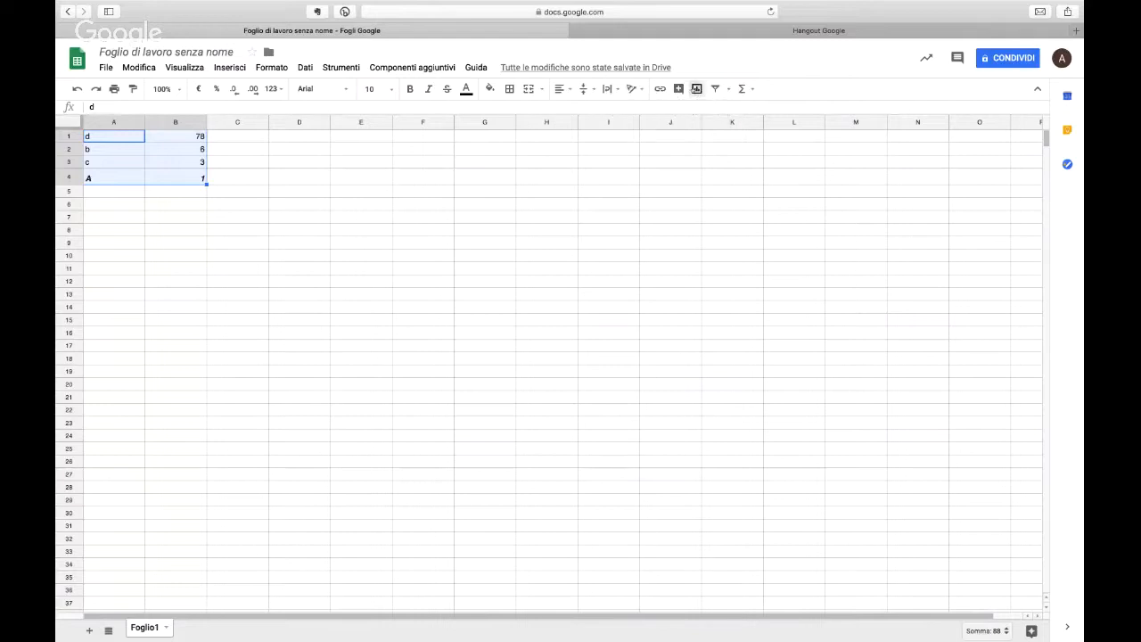
pyautogui.click(696, 88)
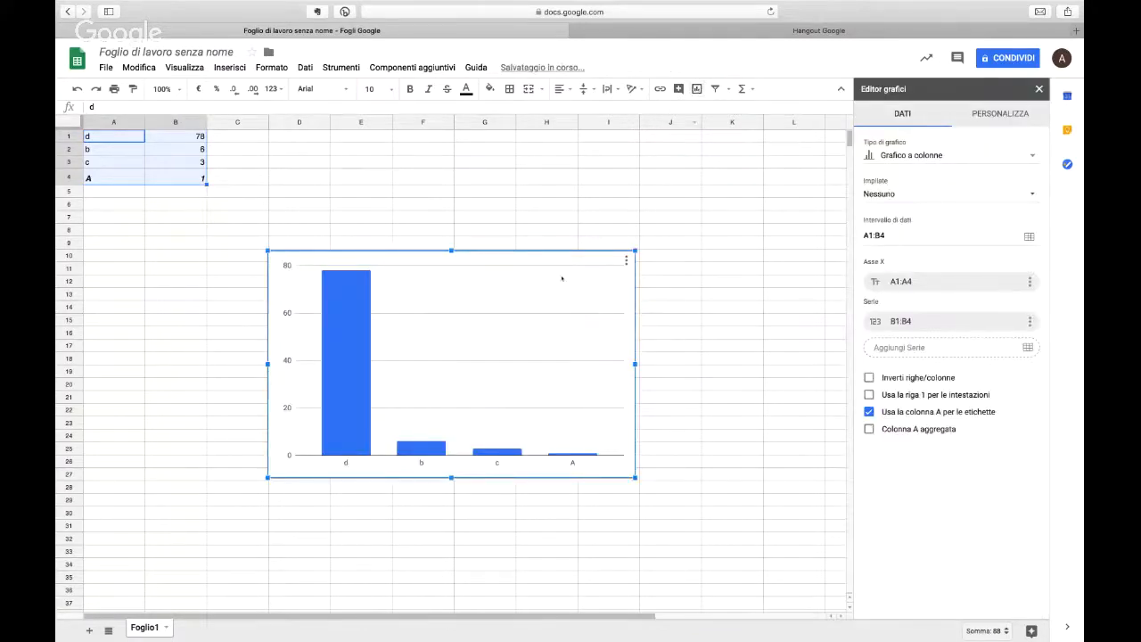
pyautogui.click(229, 67)
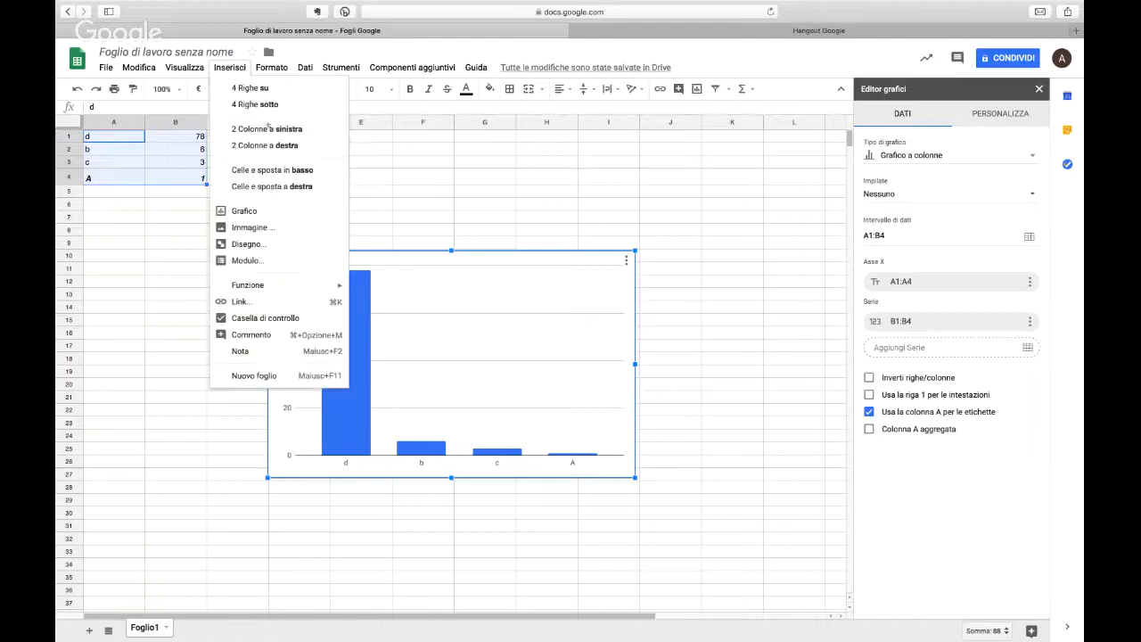
pyautogui.click(245, 210)
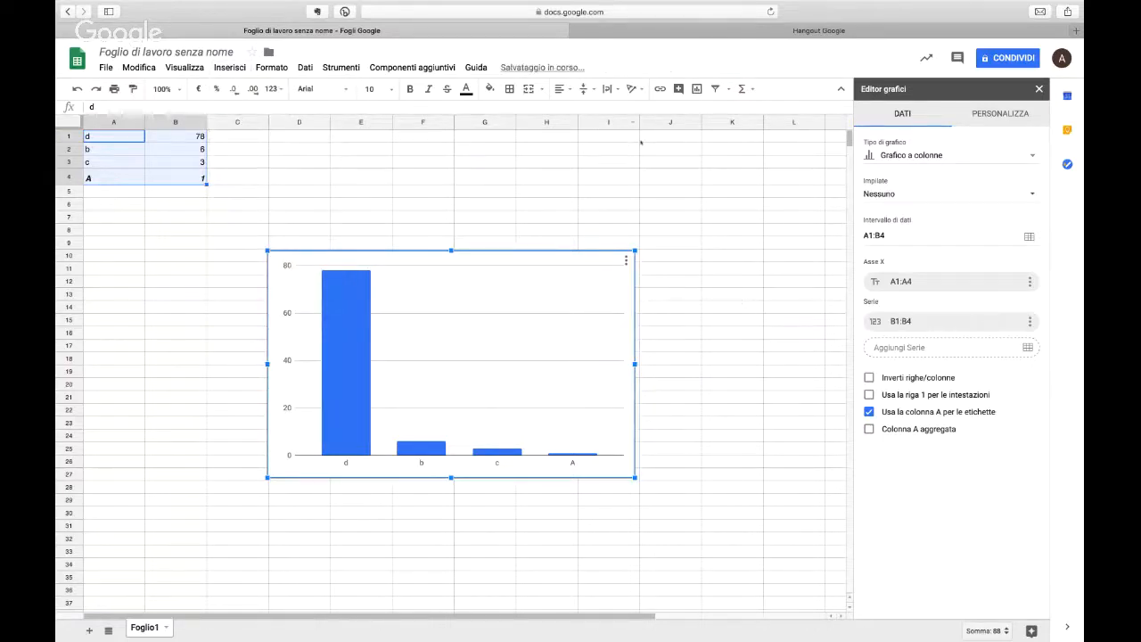
# Step: Change the chart type to Grafico a torta, and switch it again to Grafico a barre
pyautogui.click(905, 154)
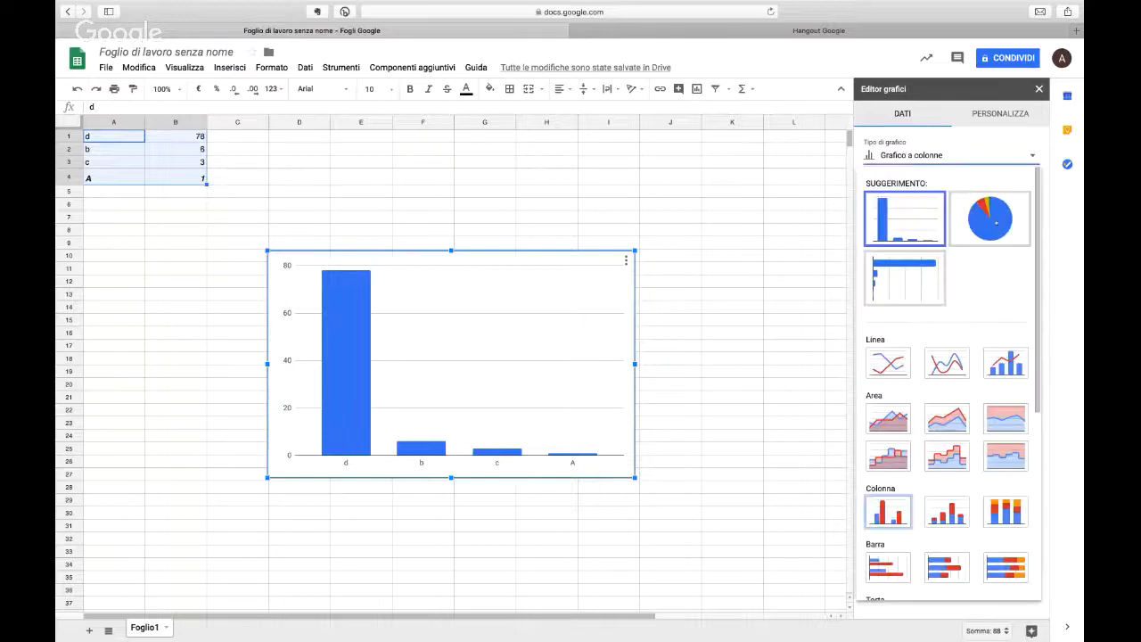
pyautogui.click(995, 222)
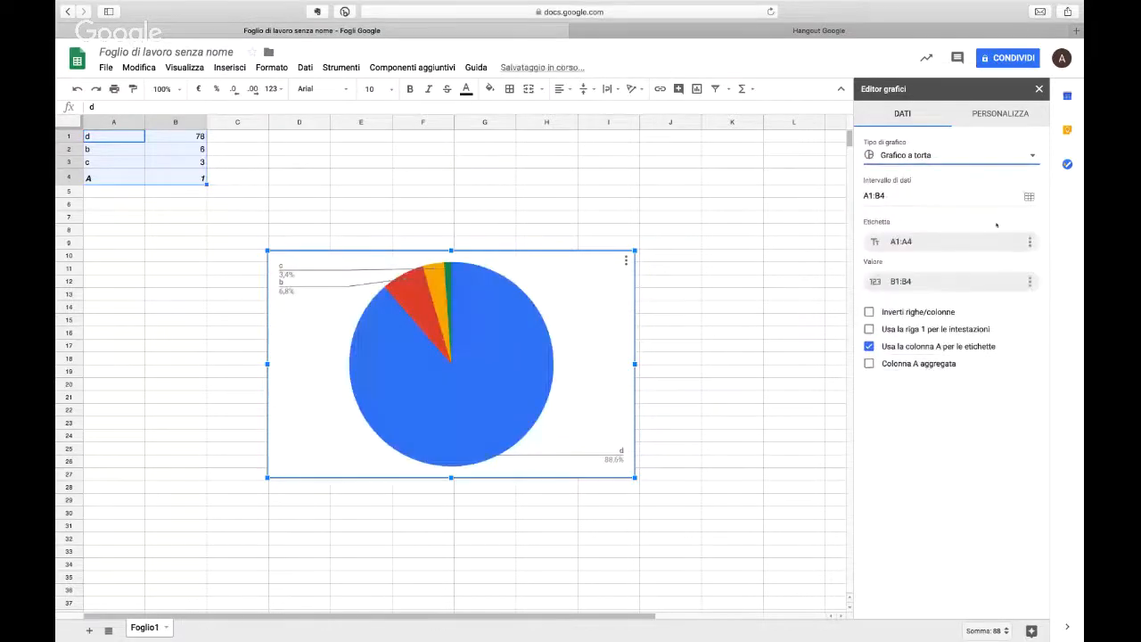
pyautogui.click(980, 151)
pyautogui.click(878, 568)
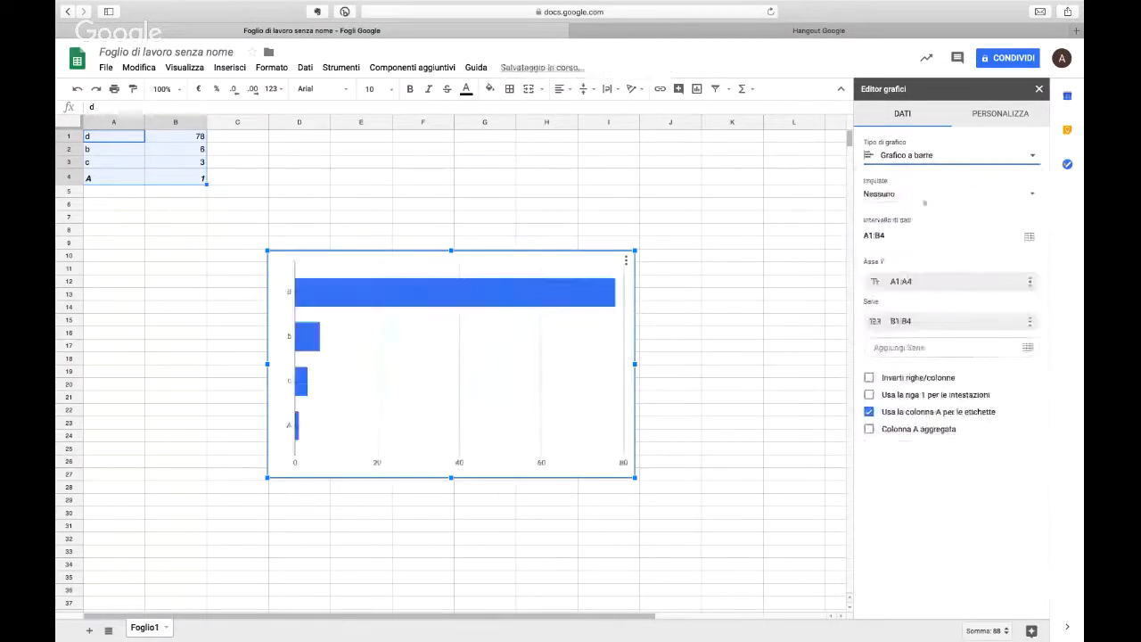
# Step: Change the bar chart to Grafico a linee, and switch it again to Grafico ad anello
pyautogui.click(919, 154)
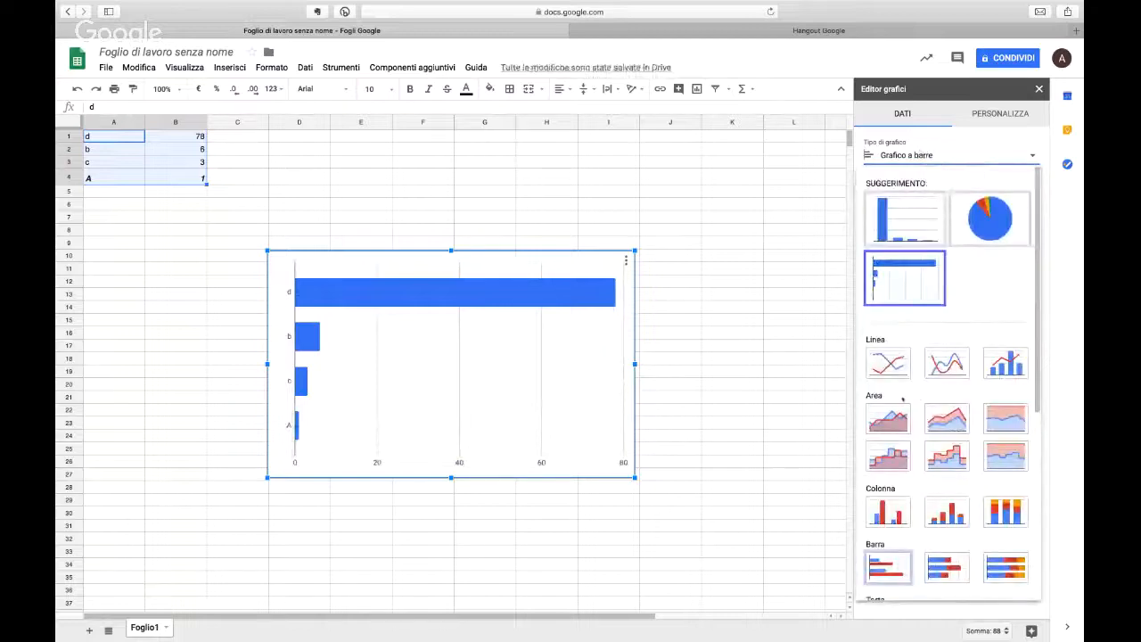
pyautogui.click(887, 363)
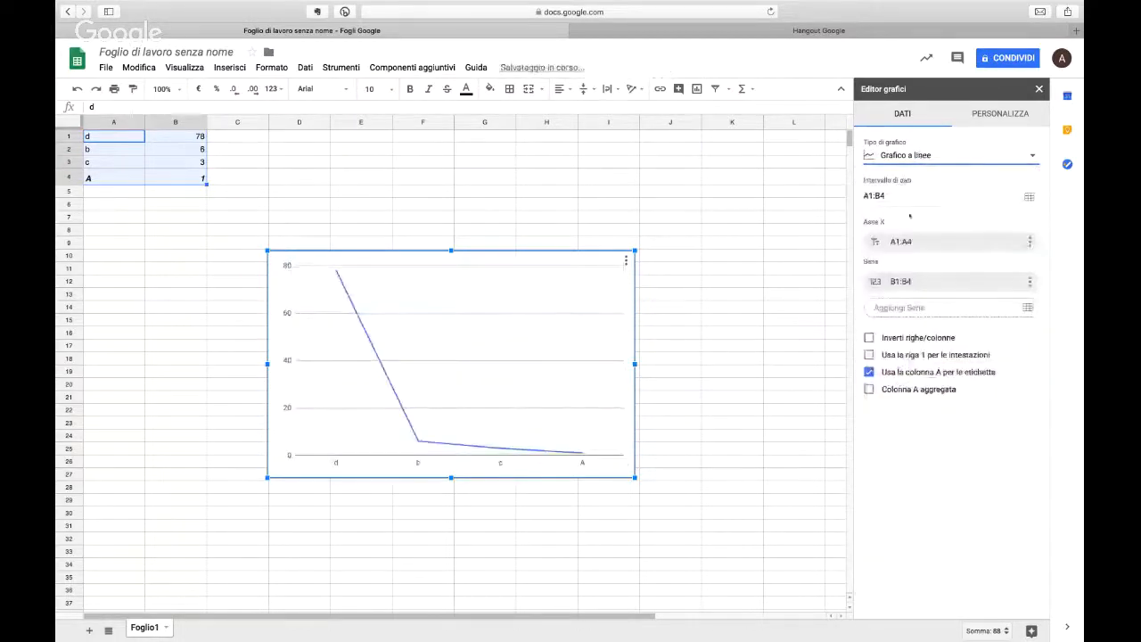
pyautogui.click(918, 155)
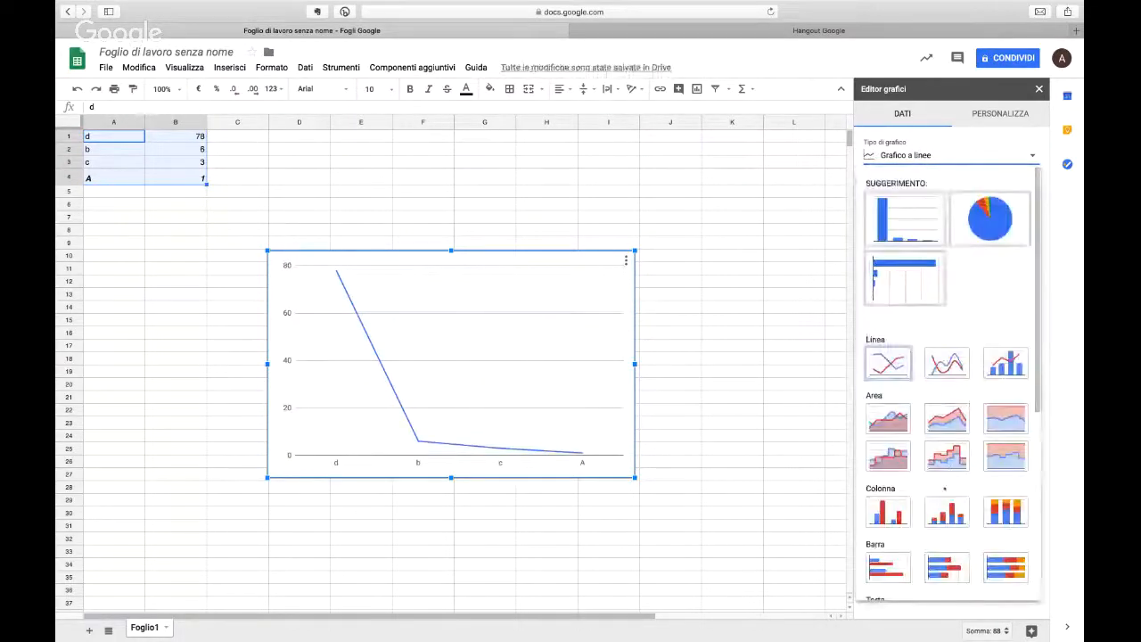
pyautogui.scroll(-3, 945, 487)
pyautogui.scroll(-1, 945, 487)
pyautogui.click(946, 486)
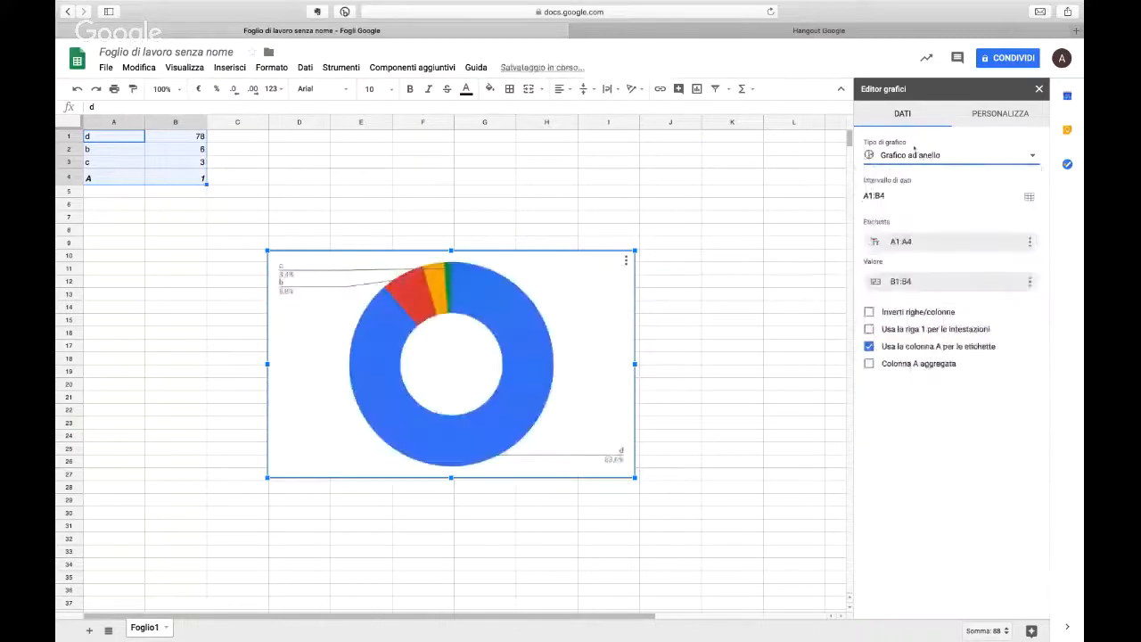
# Step: Change the ring chart to Grafico geografico, and switch it again to Grafico a contatore
pyautogui.click(914, 156)
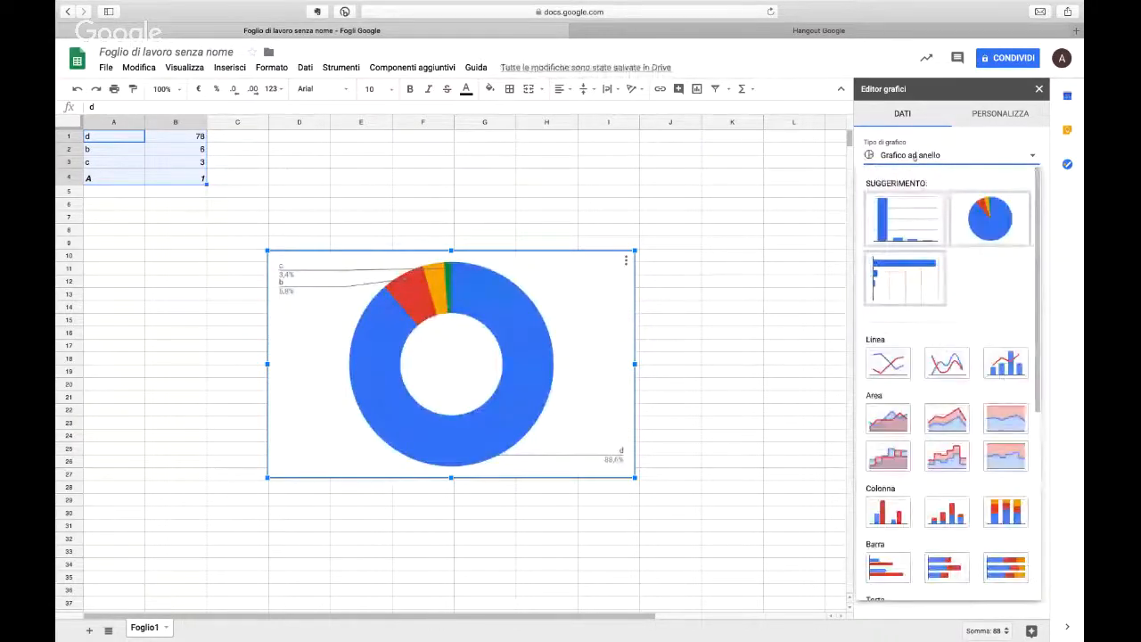
pyautogui.scroll(-5, 933, 389)
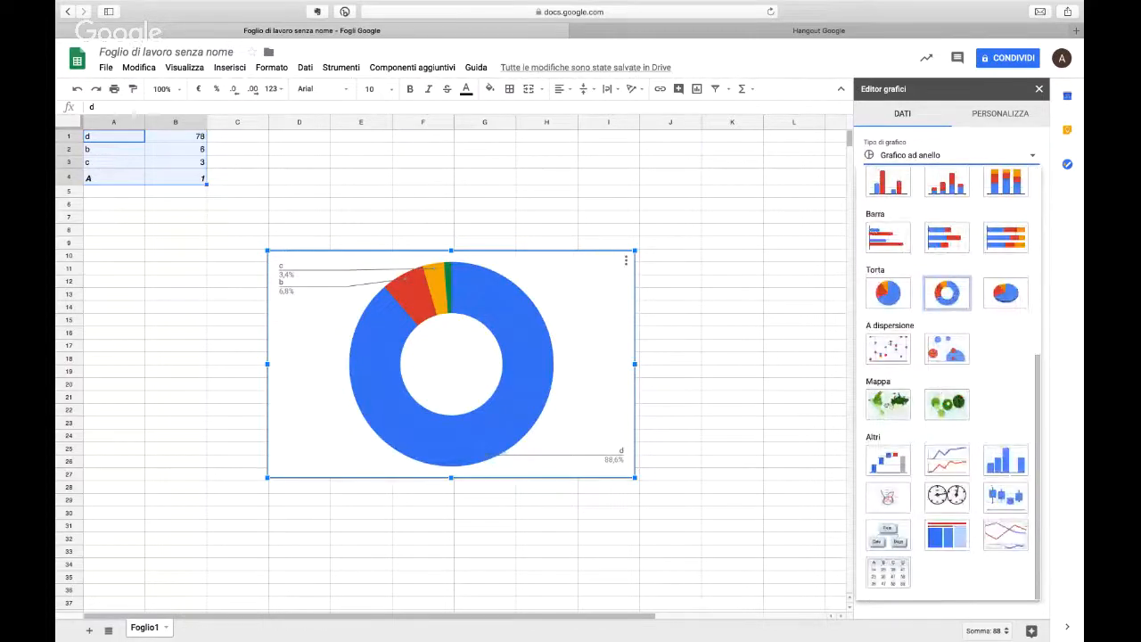
pyautogui.click(888, 403)
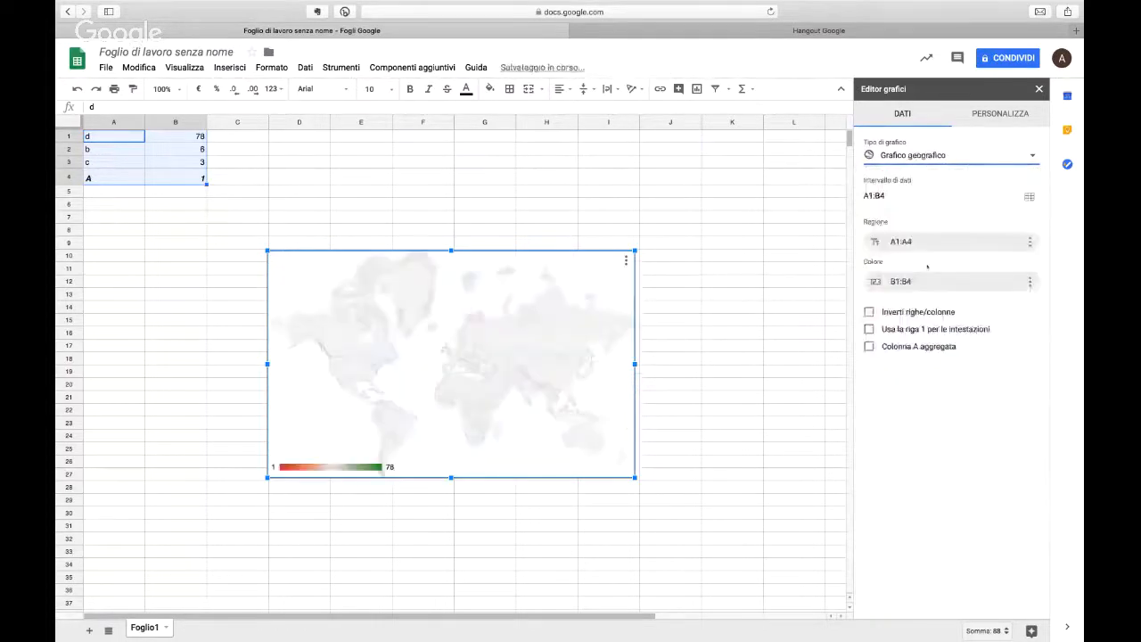
pyautogui.click(929, 157)
pyautogui.scroll(-6, 891, 392)
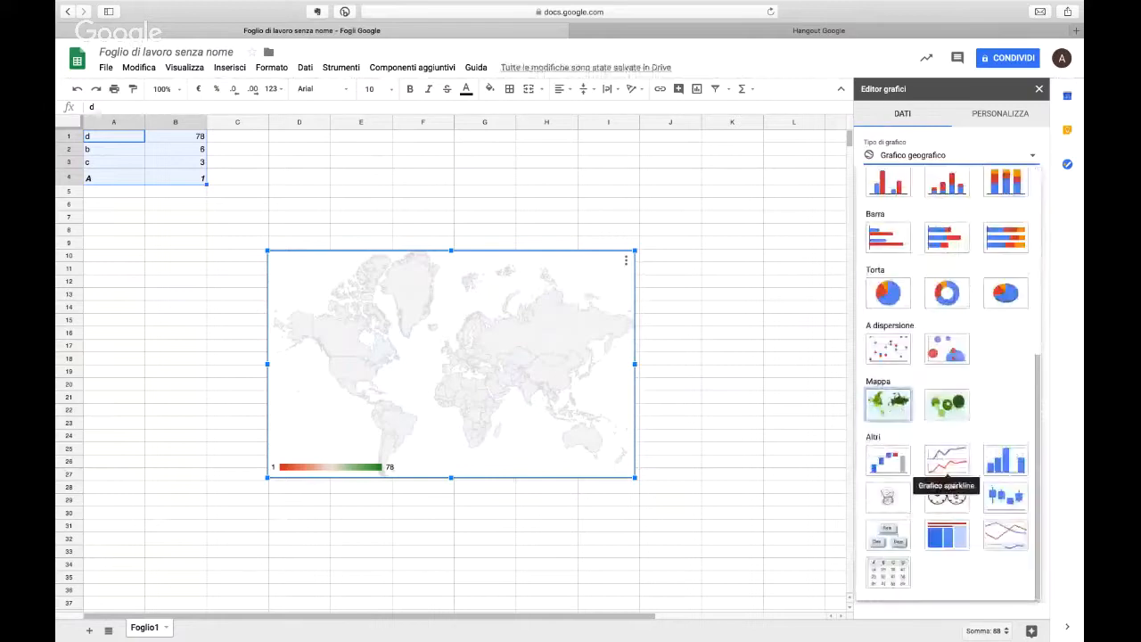
pyautogui.click(947, 495)
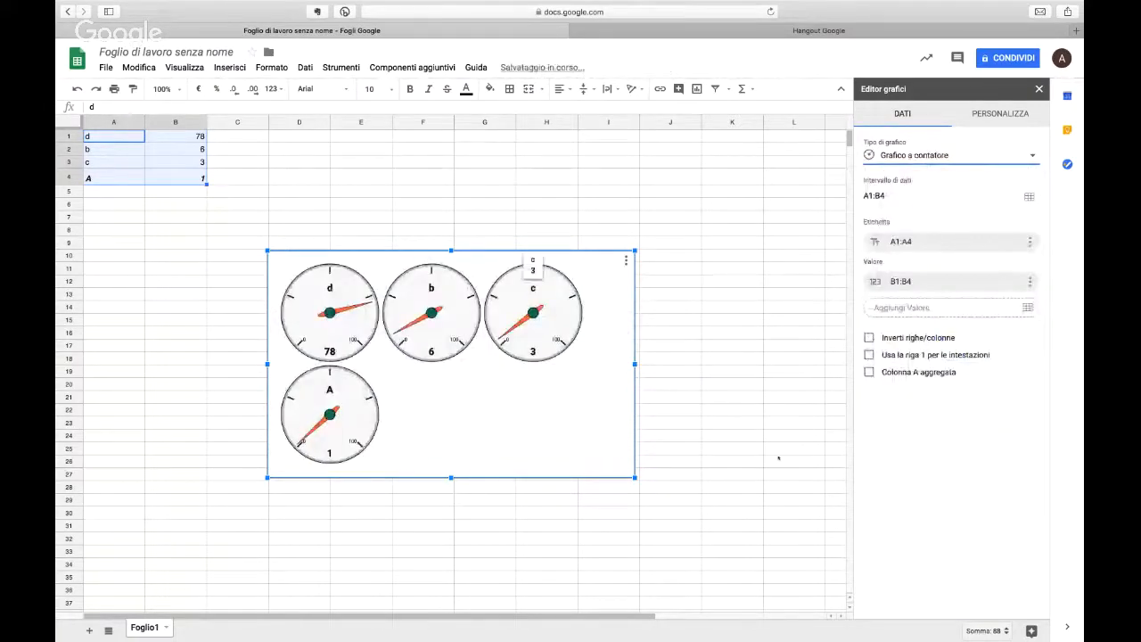
# Step: Try Grafico ad albero as the chart type, and replace it with Grafico sparkline
pyautogui.click(900, 155)
pyautogui.scroll(-6, 958, 536)
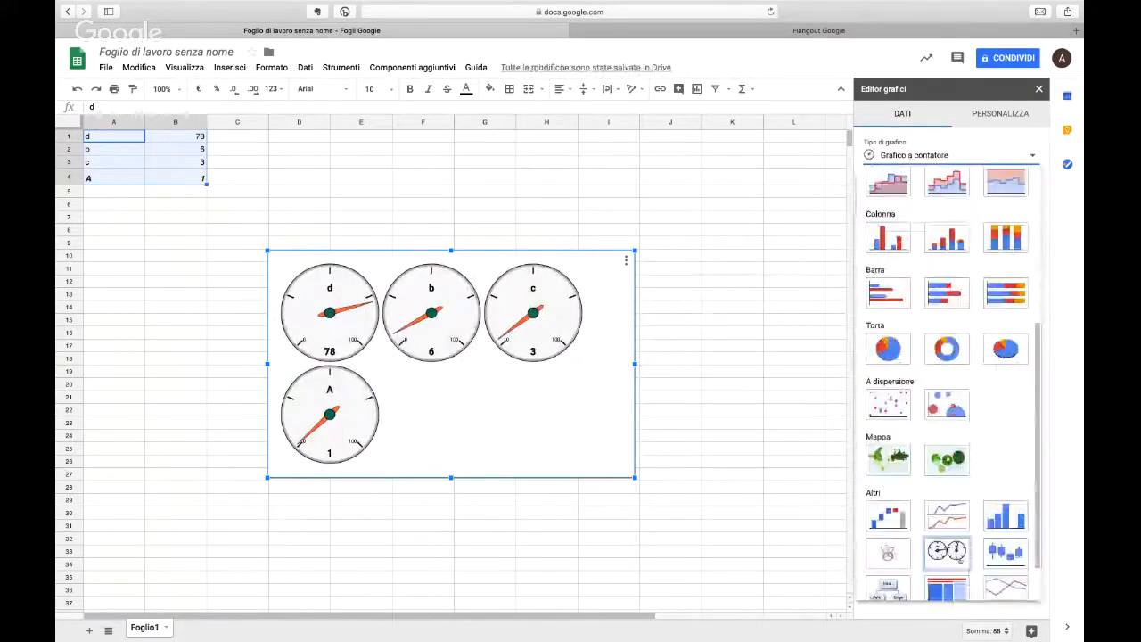
pyautogui.scroll(-1, 956, 560)
pyautogui.click(952, 555)
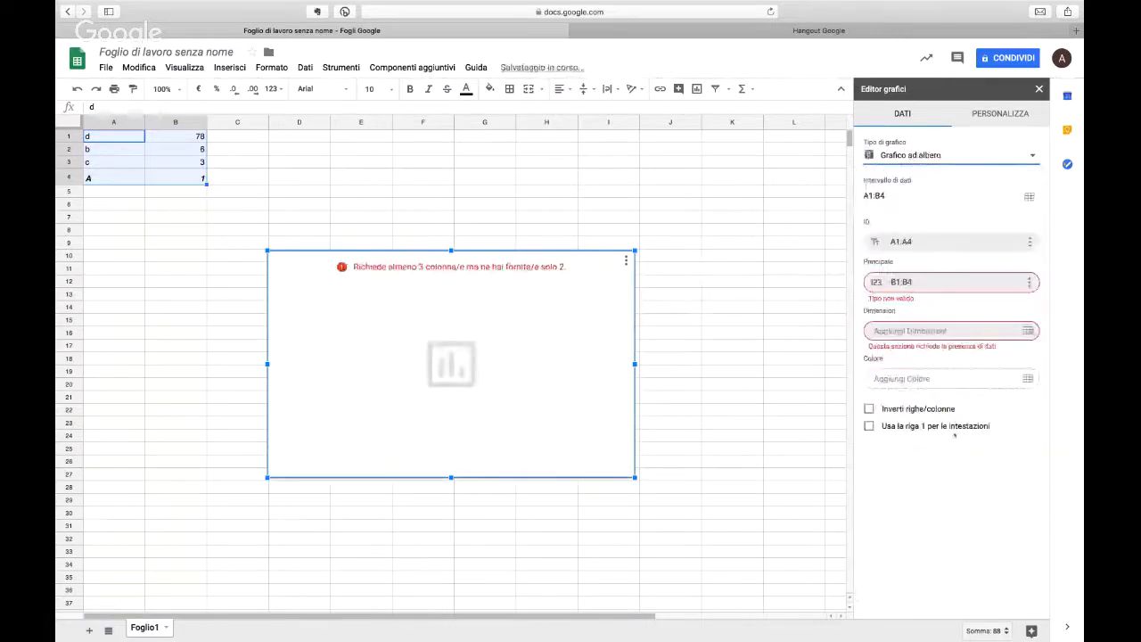
pyautogui.click(945, 155)
pyautogui.scroll(-8, 1036, 458)
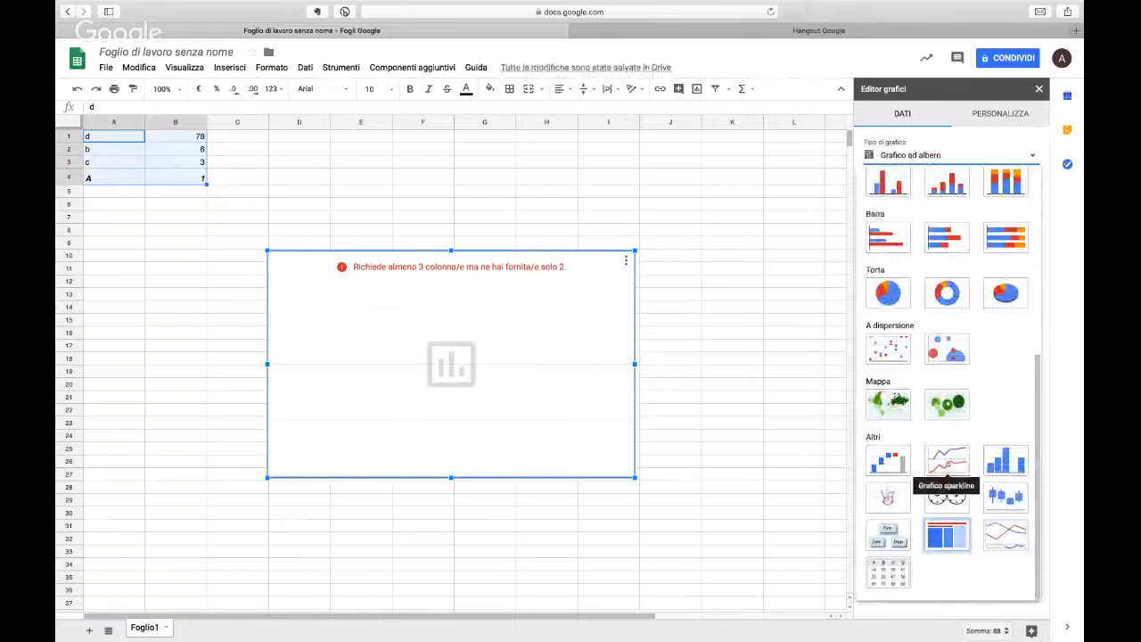
pyautogui.click(947, 462)
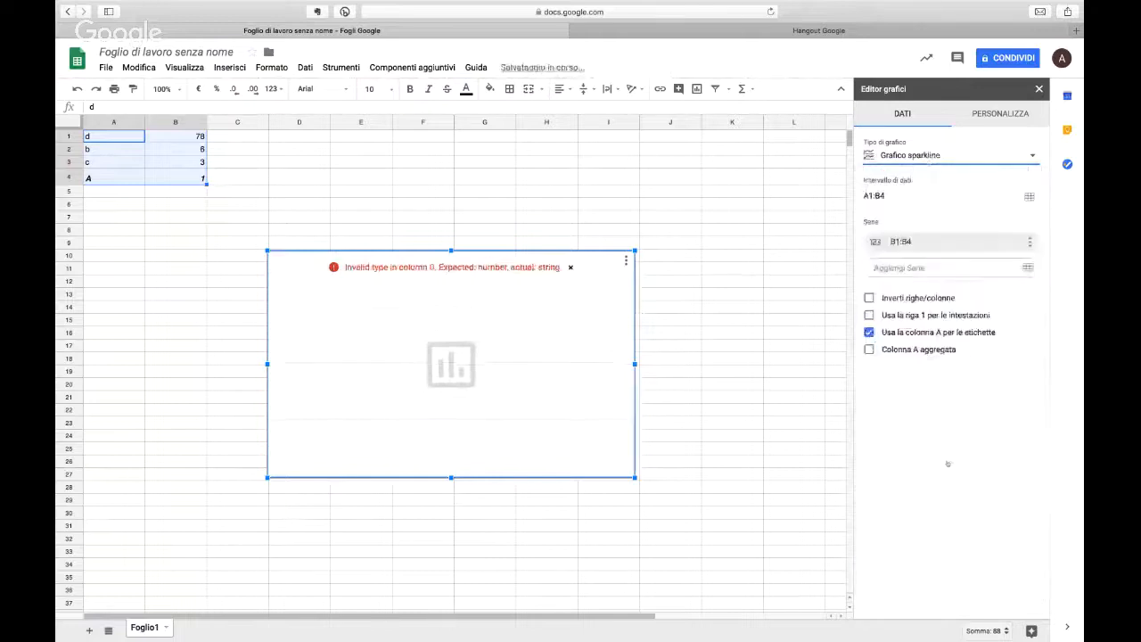
# Step: Change the sparkline chart to Grafico radar, and switch it again to Grafico a linee
pyautogui.click(918, 155)
pyautogui.scroll(-8, 946, 383)
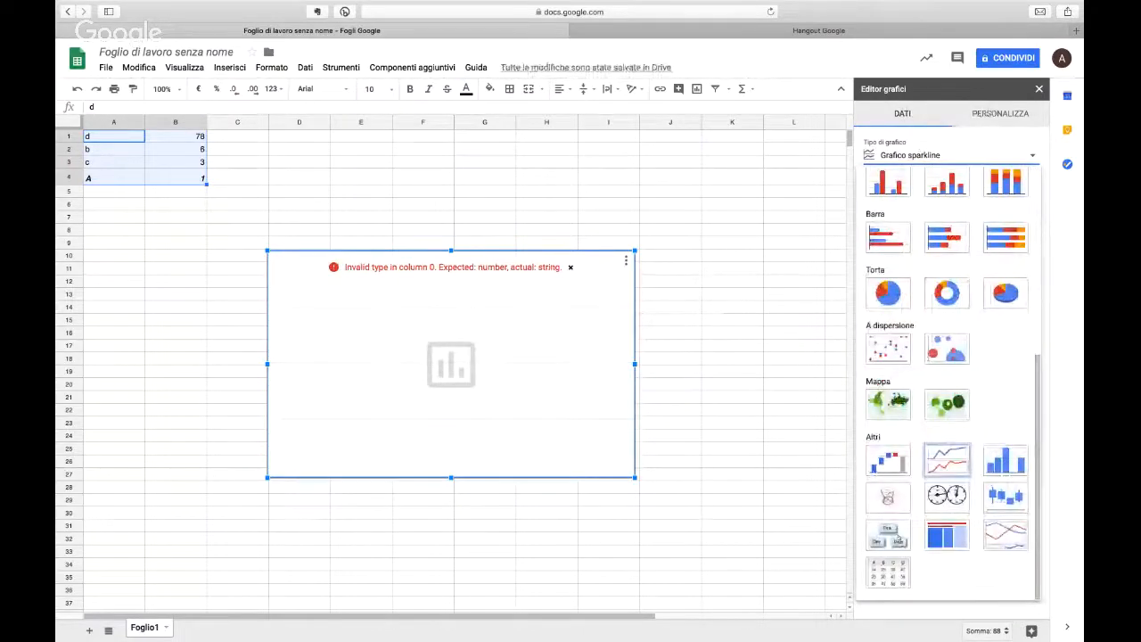
pyautogui.click(887, 497)
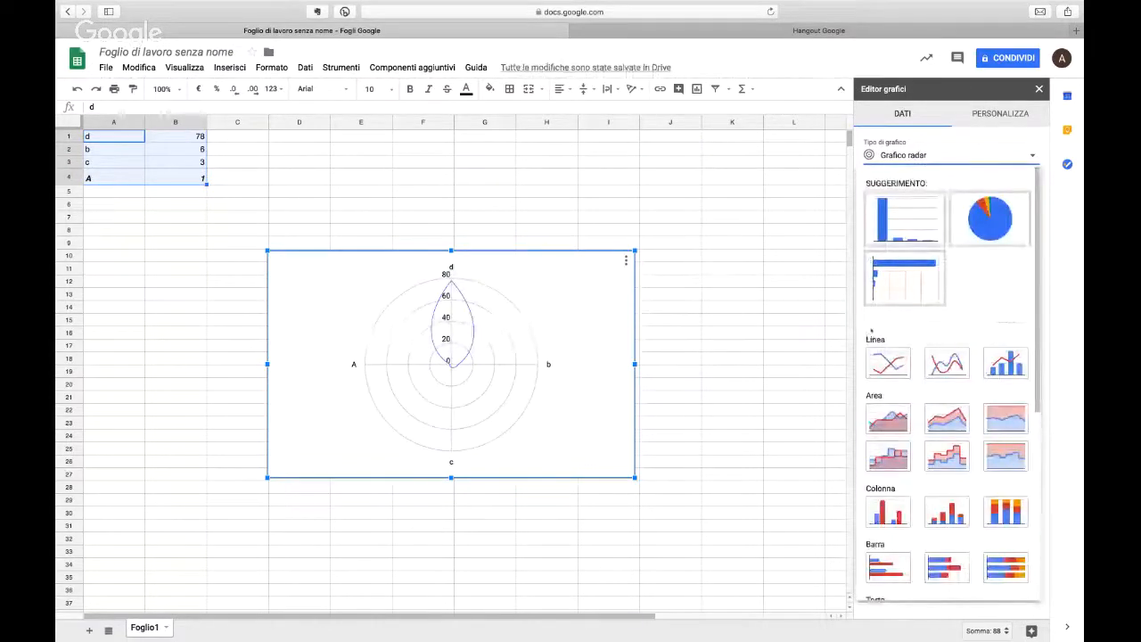
pyautogui.click(888, 363)
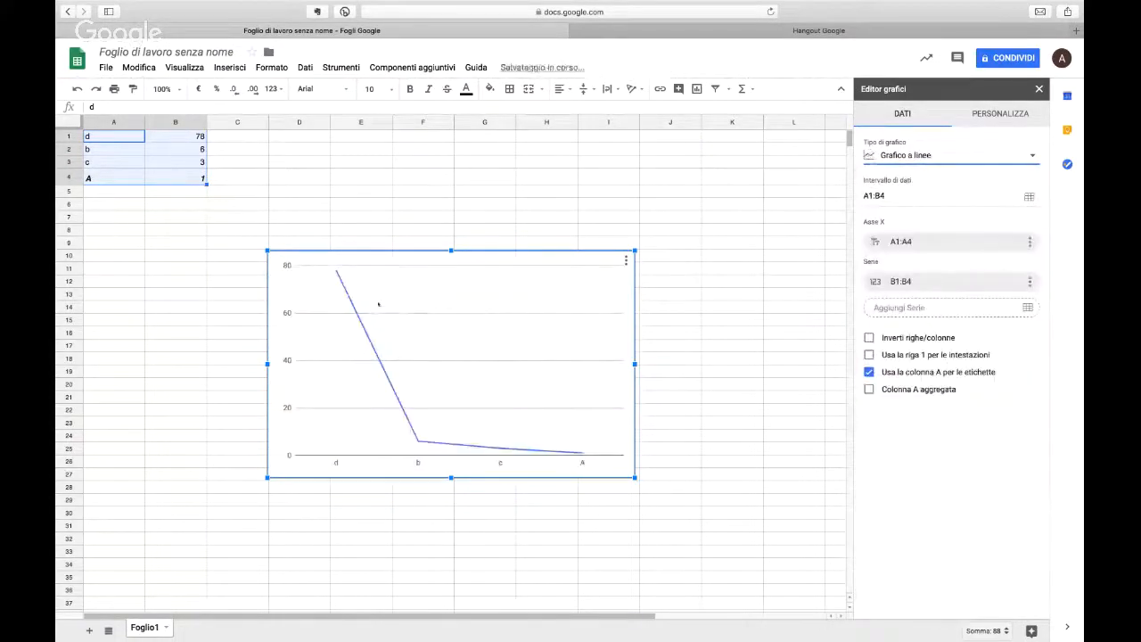
# Step: Delete the line chart and the column chart beneath it, and clear the data in A1:B4
pyautogui.press('Delete')
pyautogui.click(381, 306)
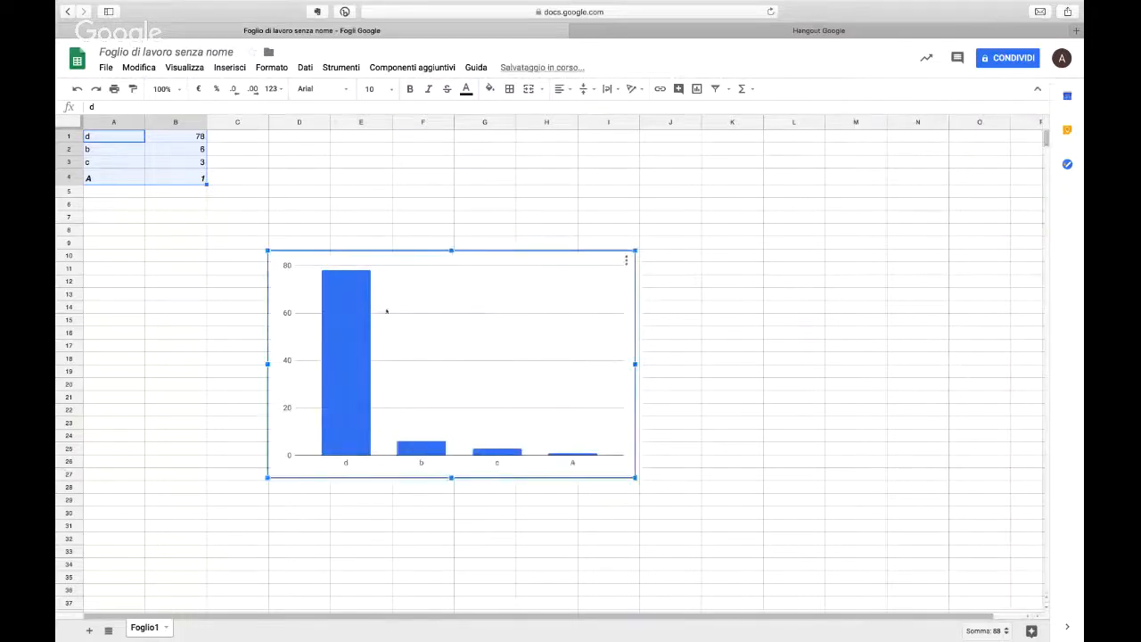
pyautogui.press('Delete')
pyautogui.moveTo(114, 149); pyautogui.dragTo(90, 134)
pyautogui.press('Delete')
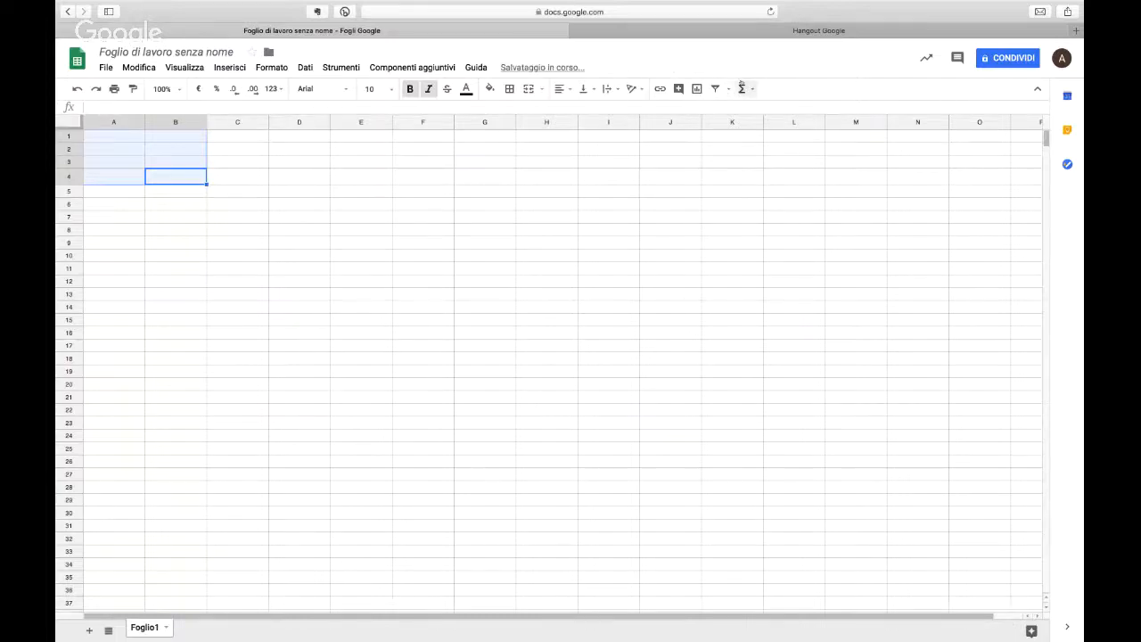
pyautogui.click(258, 221)
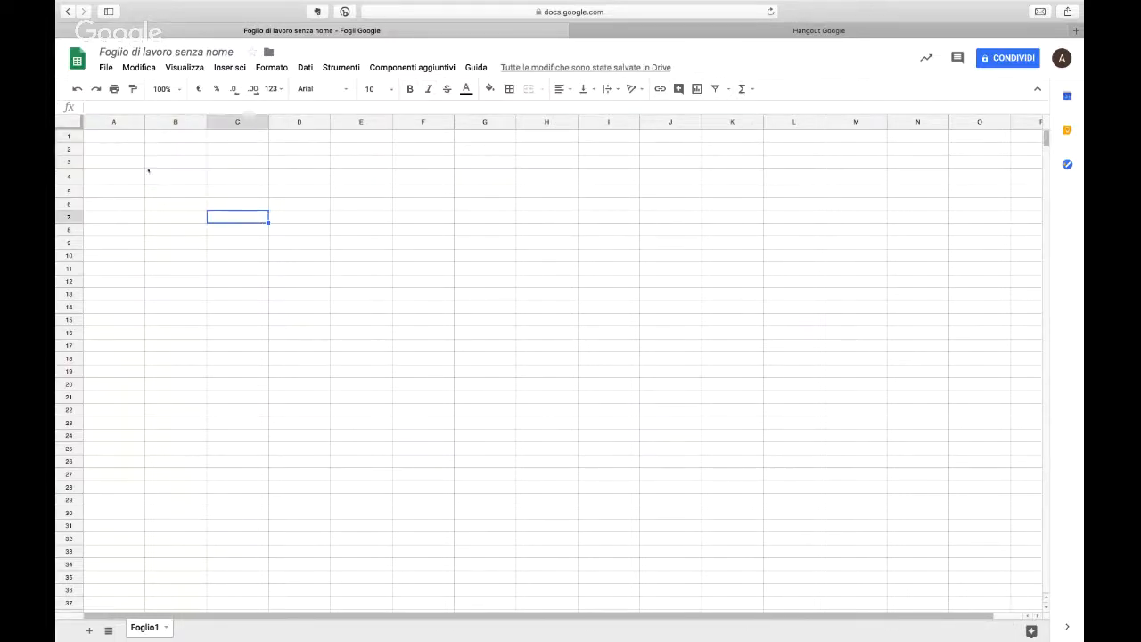
pyautogui.click(128, 142)
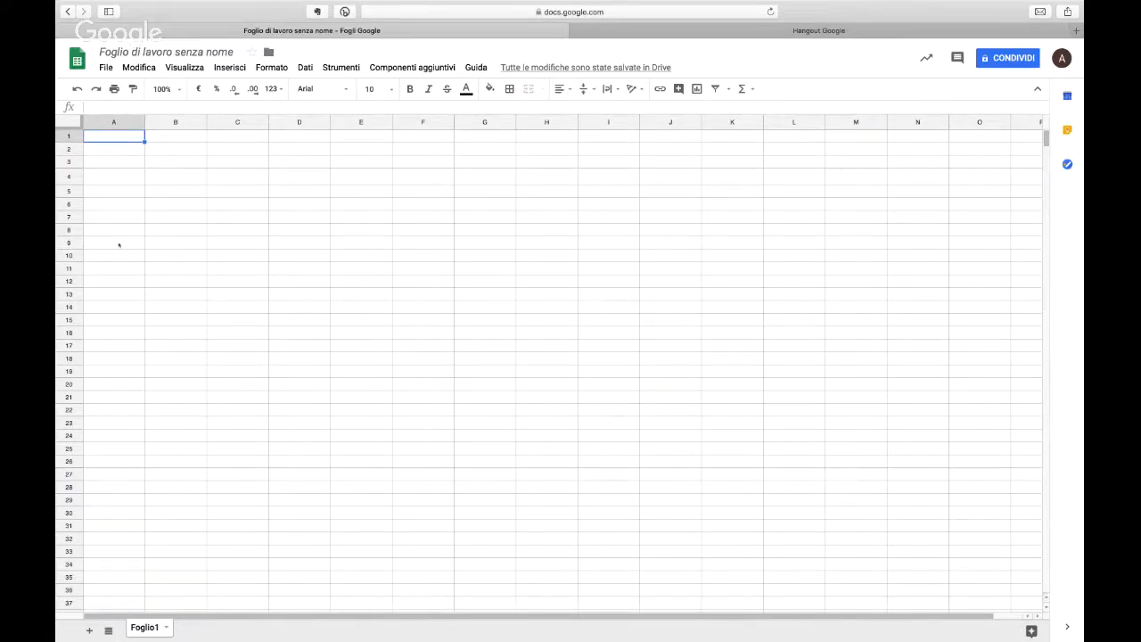
pyautogui.click(273, 192)
# Step: Enter the numbers 1, 2, 3, 45, 6 and 7 in cells B3 to B8
pyautogui.click(186, 160)
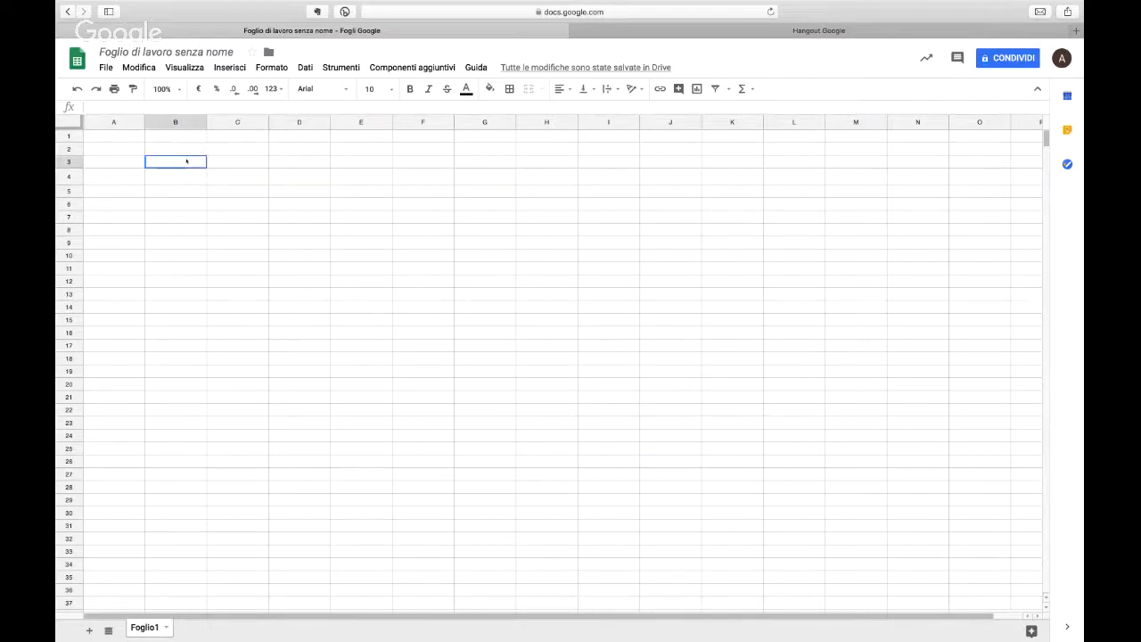
pyautogui.write('1')
pyautogui.press('Return')
pyautogui.write('2')
pyautogui.press('Return')
pyautogui.write('3')
pyautogui.press('Return')
pyautogui.write('45')
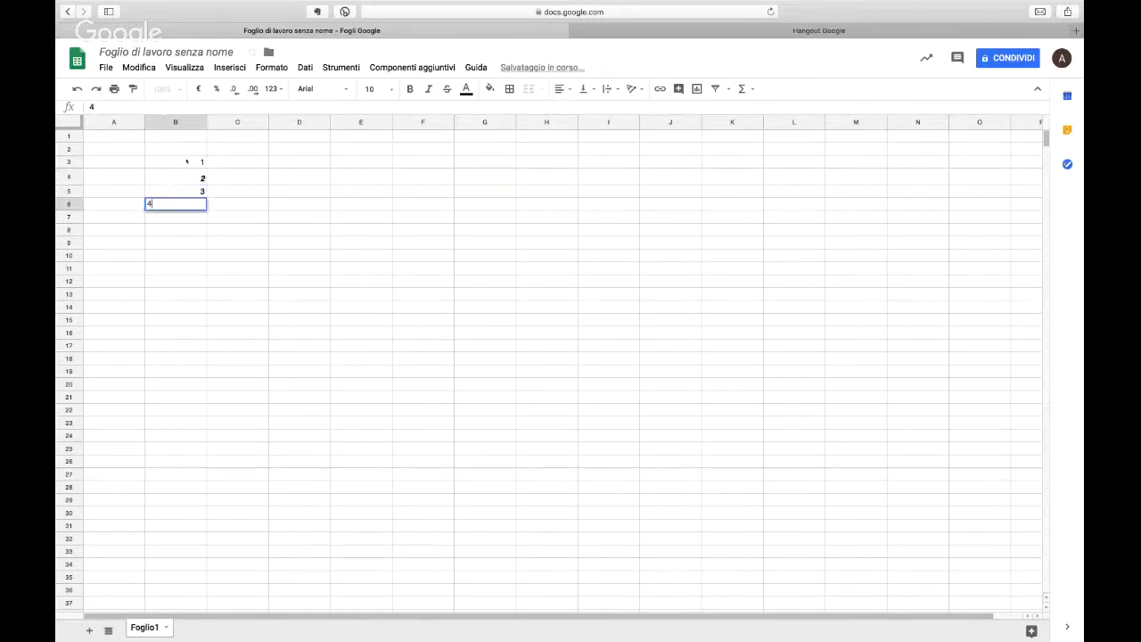
pyautogui.press('Return')
pyautogui.write('6 7')
pyautogui.press('Return')
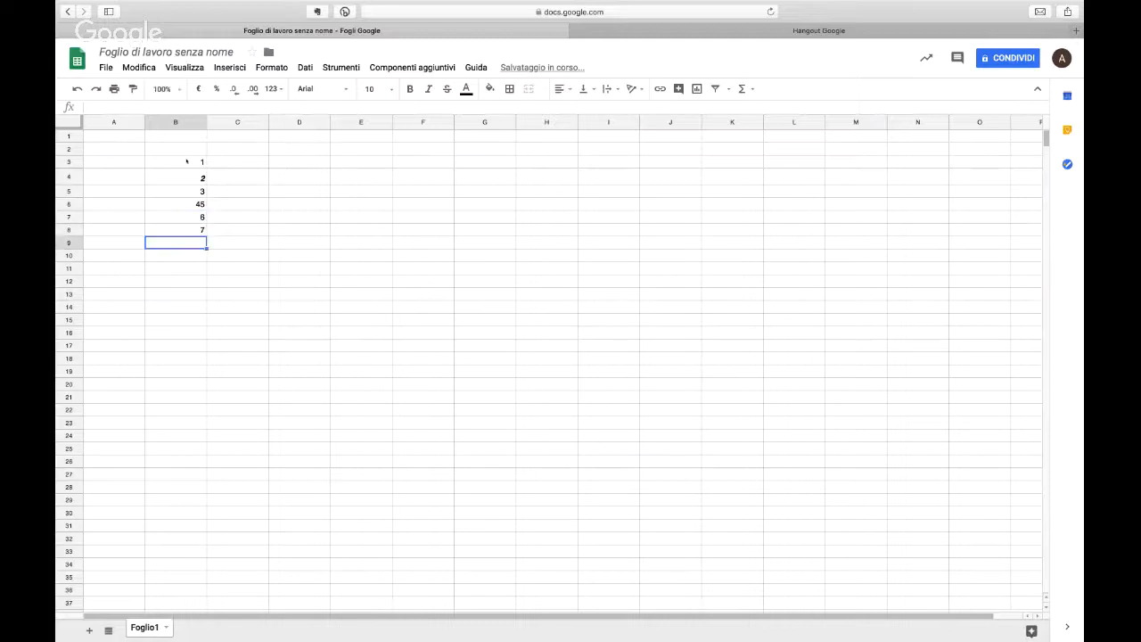
# Step: Sum only cells B5, B6 and B7 in cell B9 with the formula =somma(B5;B6;B7)
pyautogui.press('Right')
pyautogui.press('Left')
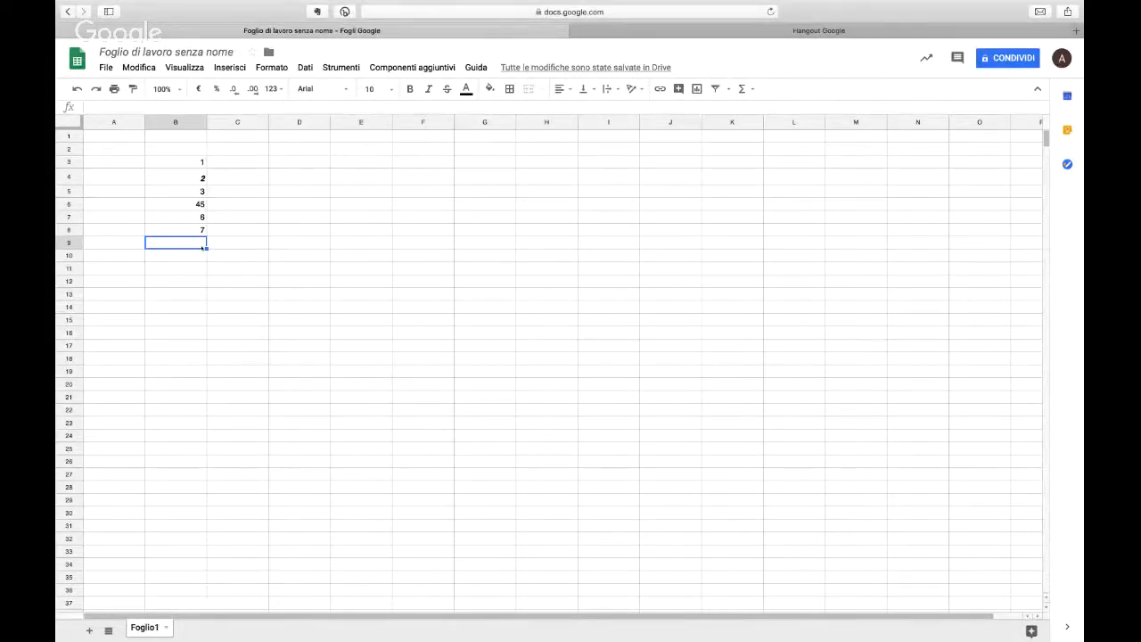
pyautogui.write('=')
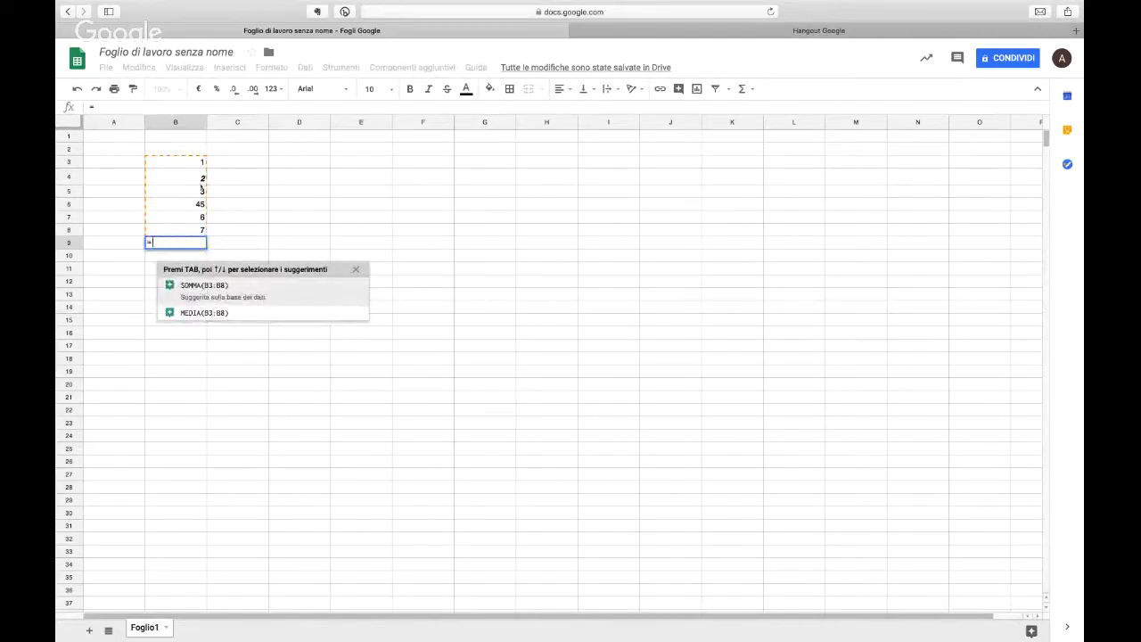
pyautogui.write('so')
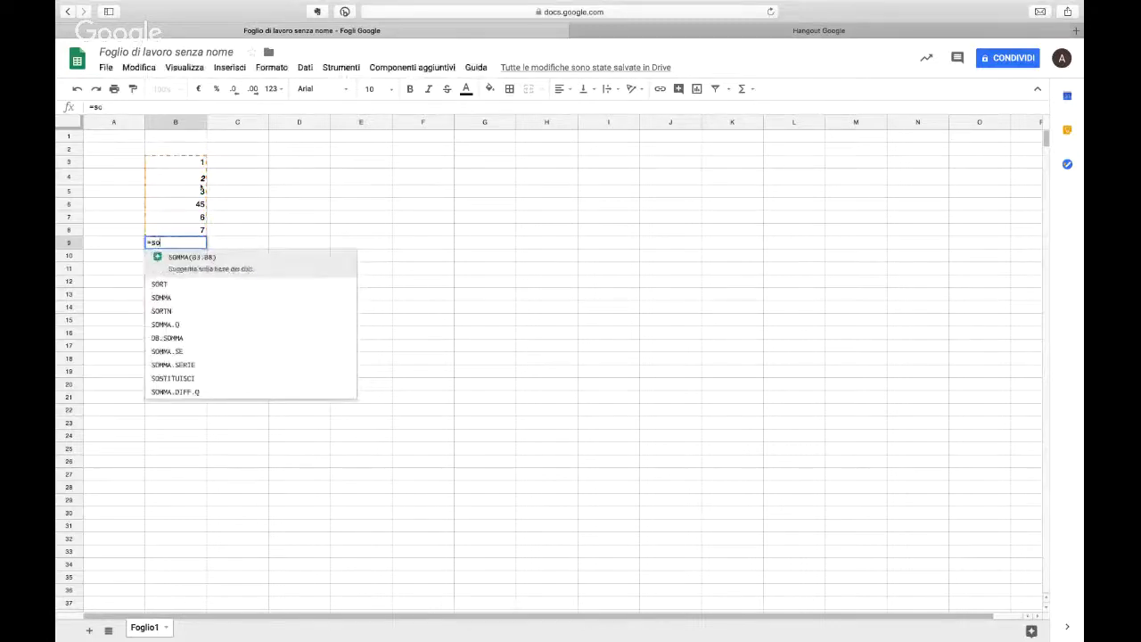
pyautogui.write('mma(')
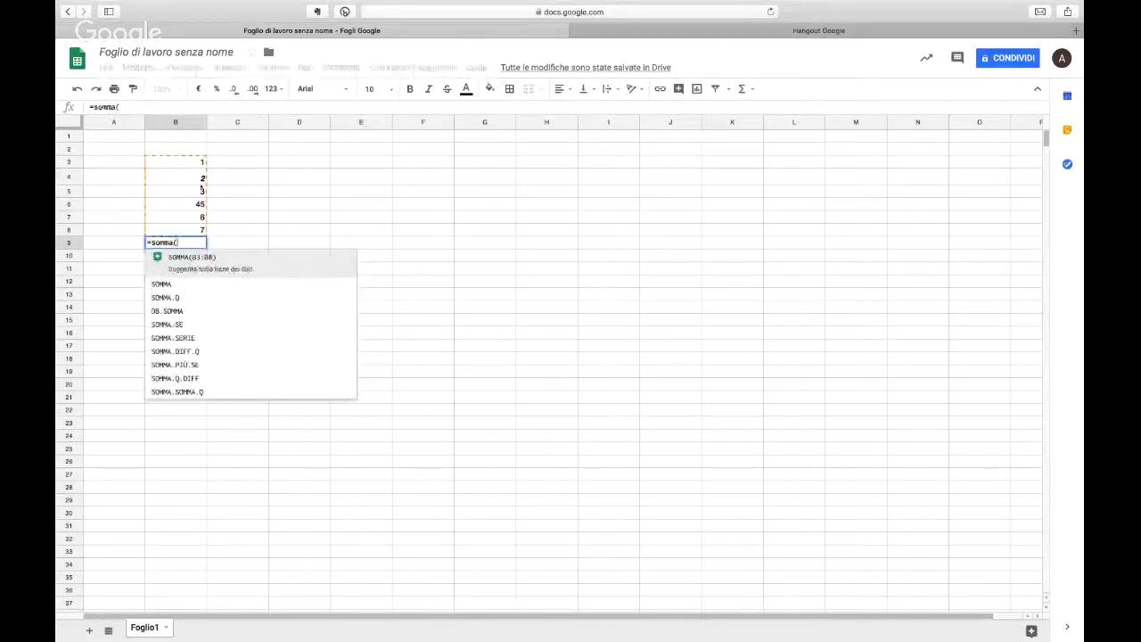
pyautogui.click(201, 161)
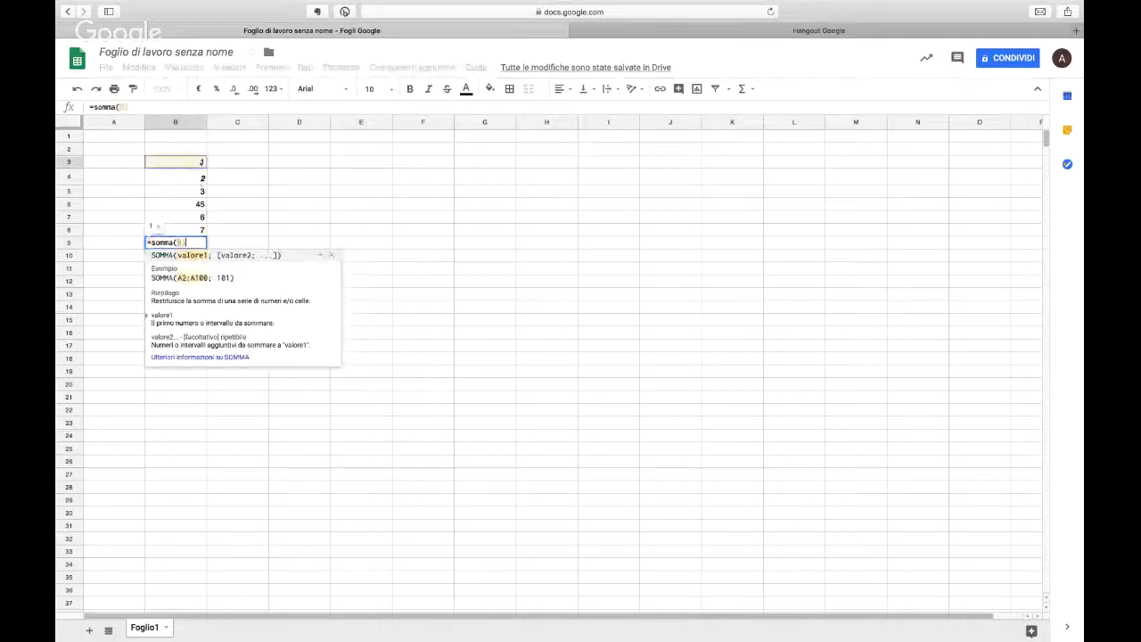
pyautogui.click(202, 191)
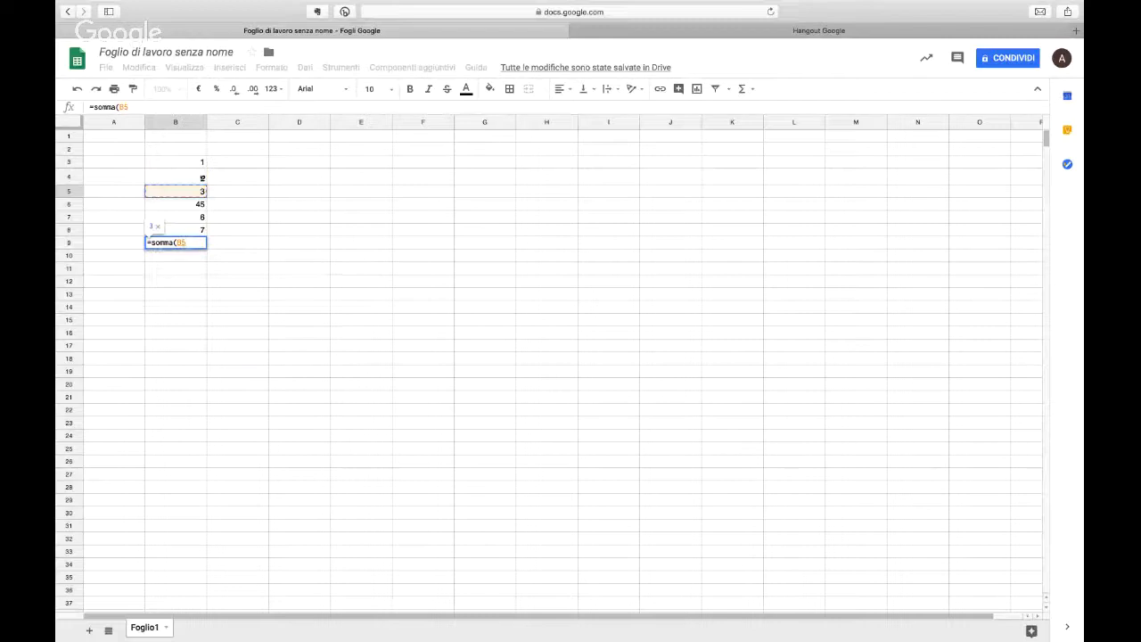
pyautogui.write(',')
pyautogui.press('BackSpace')
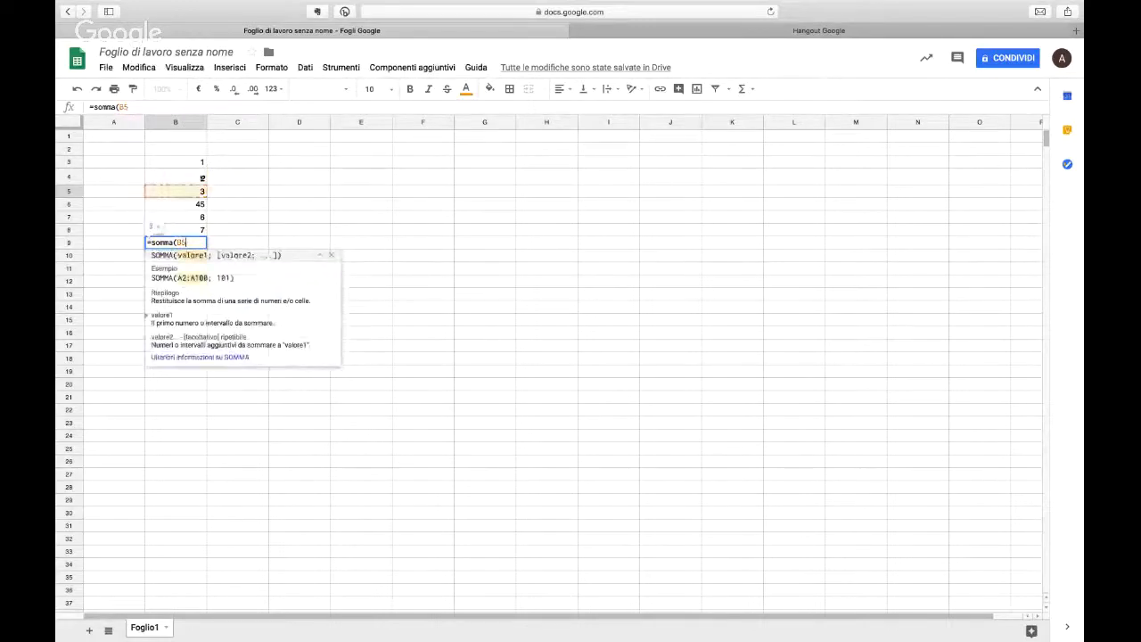
pyautogui.write(';')
pyautogui.click(194, 203)
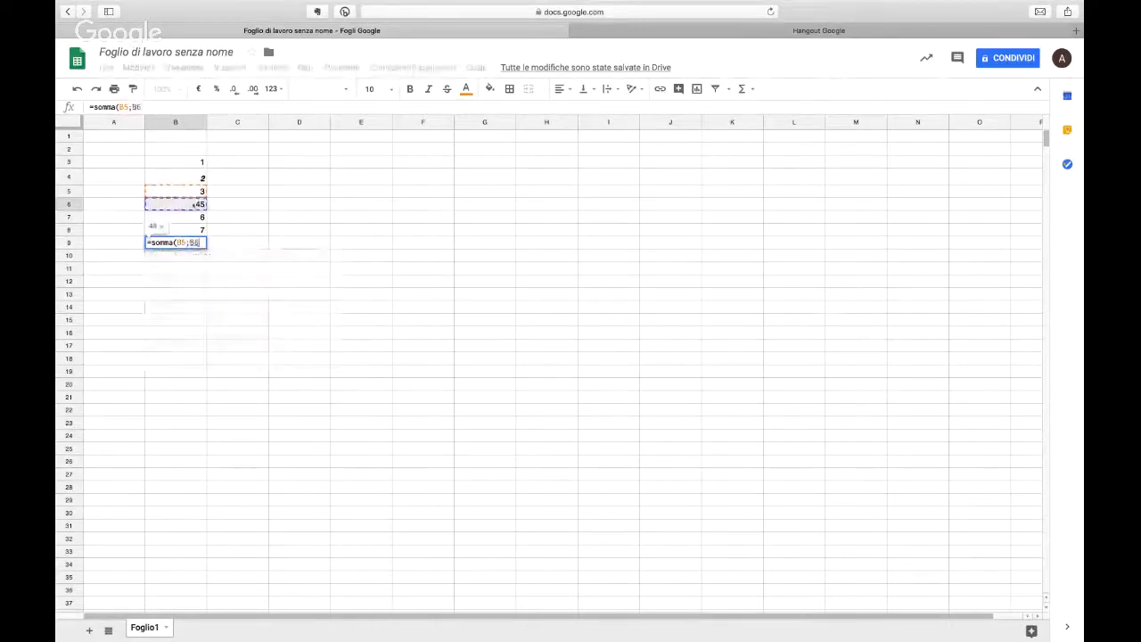
pyautogui.write(';')
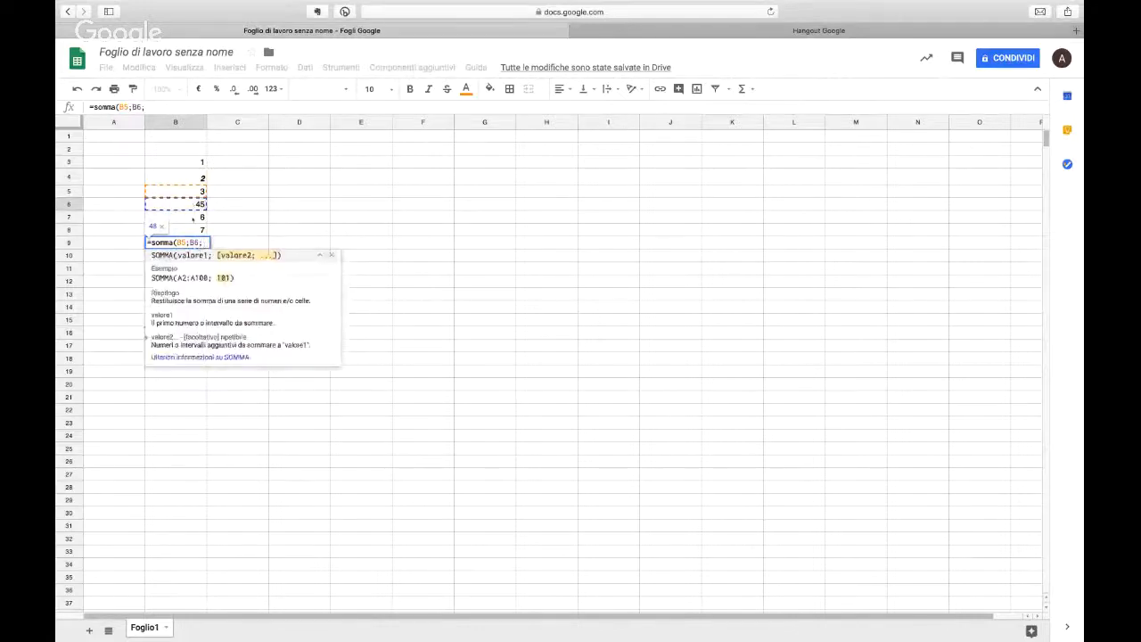
pyautogui.click(192, 216)
pyautogui.write(')')
pyautogui.press('Return')
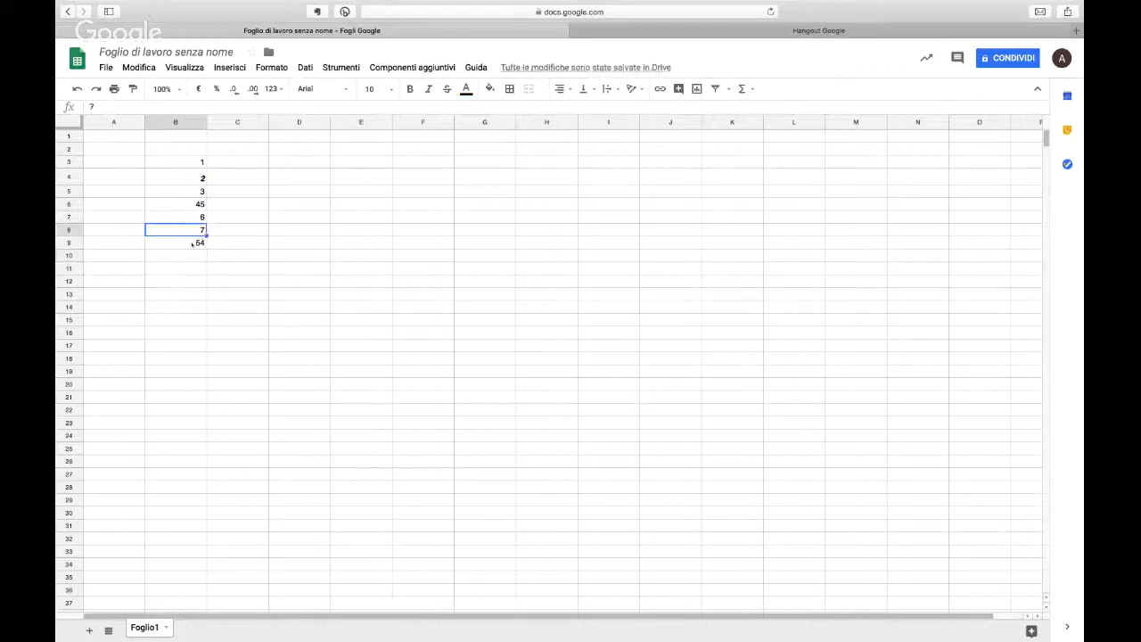
# Step: Calculate the average of B4:B9 in cell B10 with the MEDIA function
pyautogui.press('Up')
pyautogui.click(196, 257)
pyautogui.write('=medi')
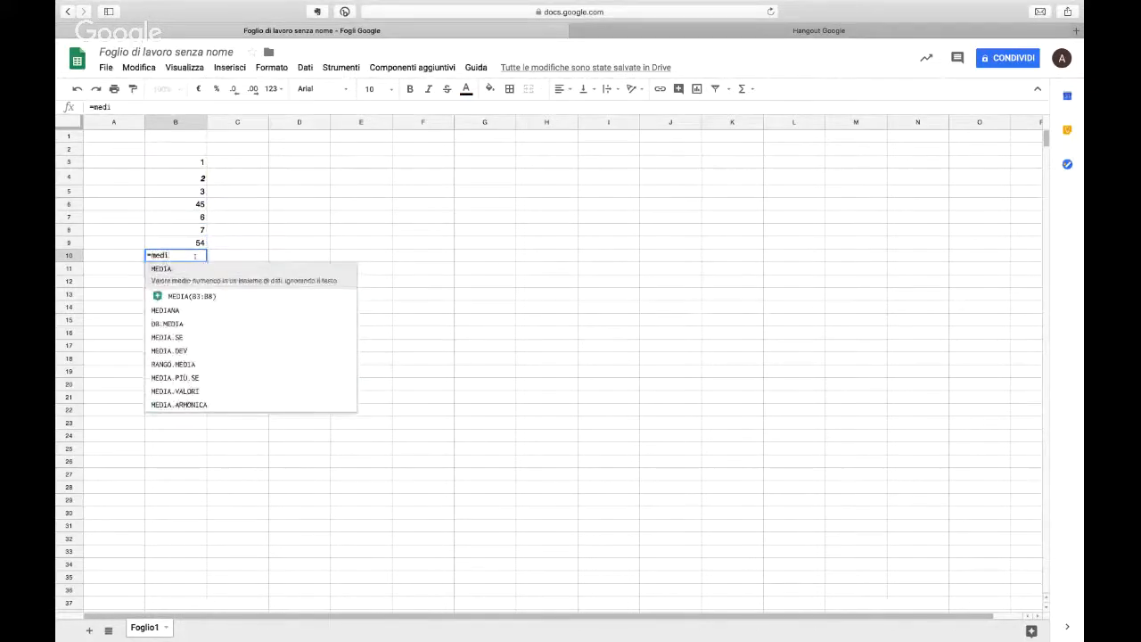
pyautogui.press('Tab')
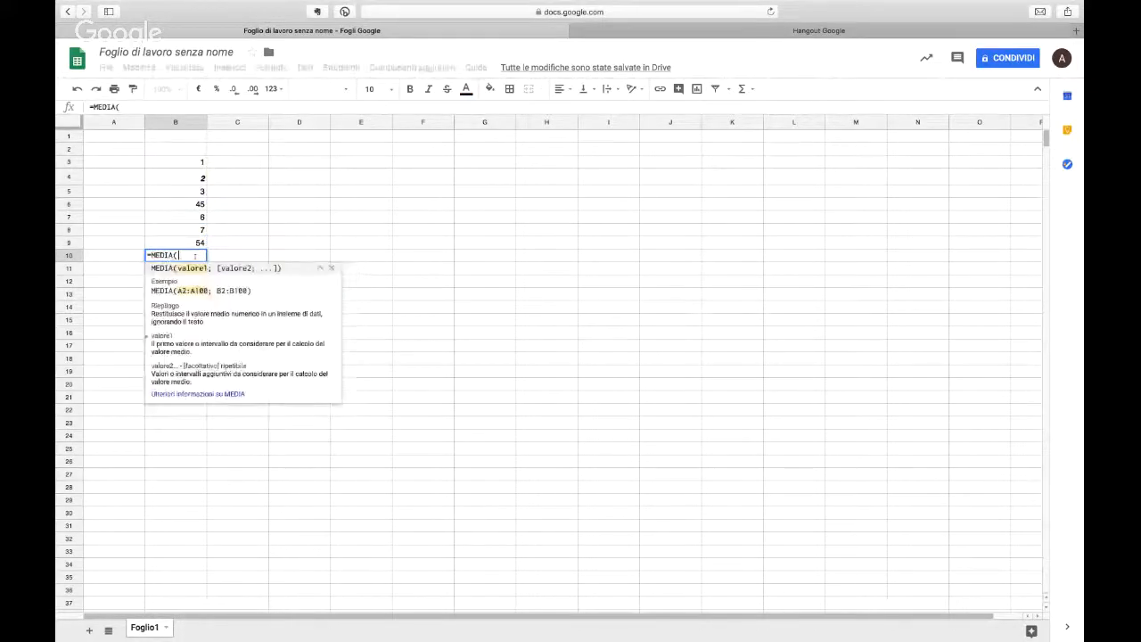
pyautogui.moveTo(194, 182); pyautogui.dragTo(192, 245)
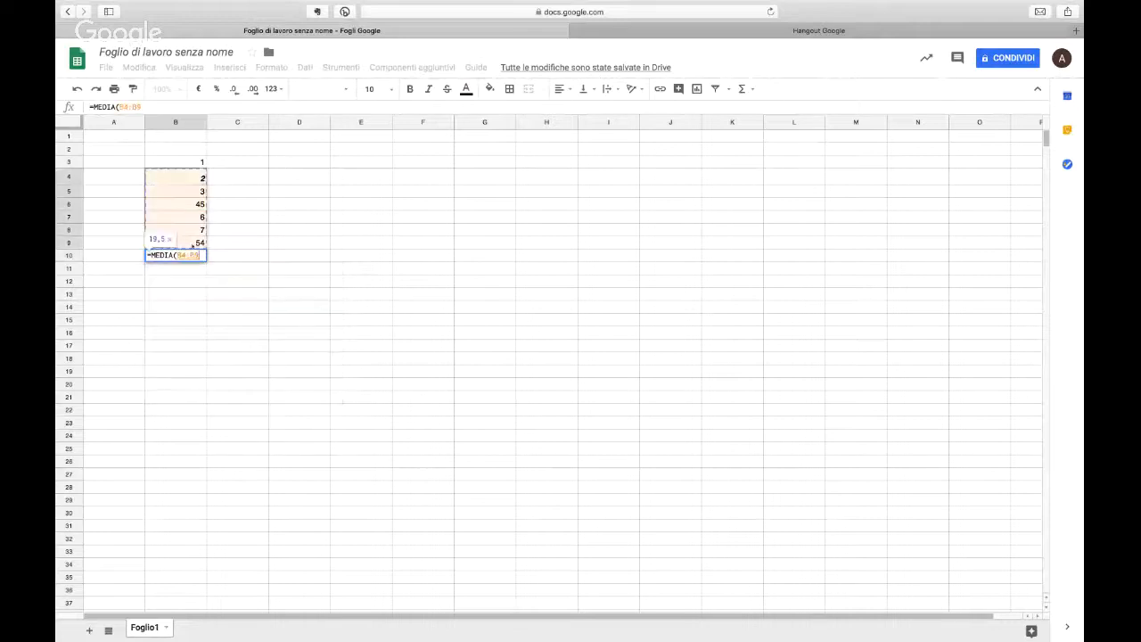
pyautogui.press('Return')
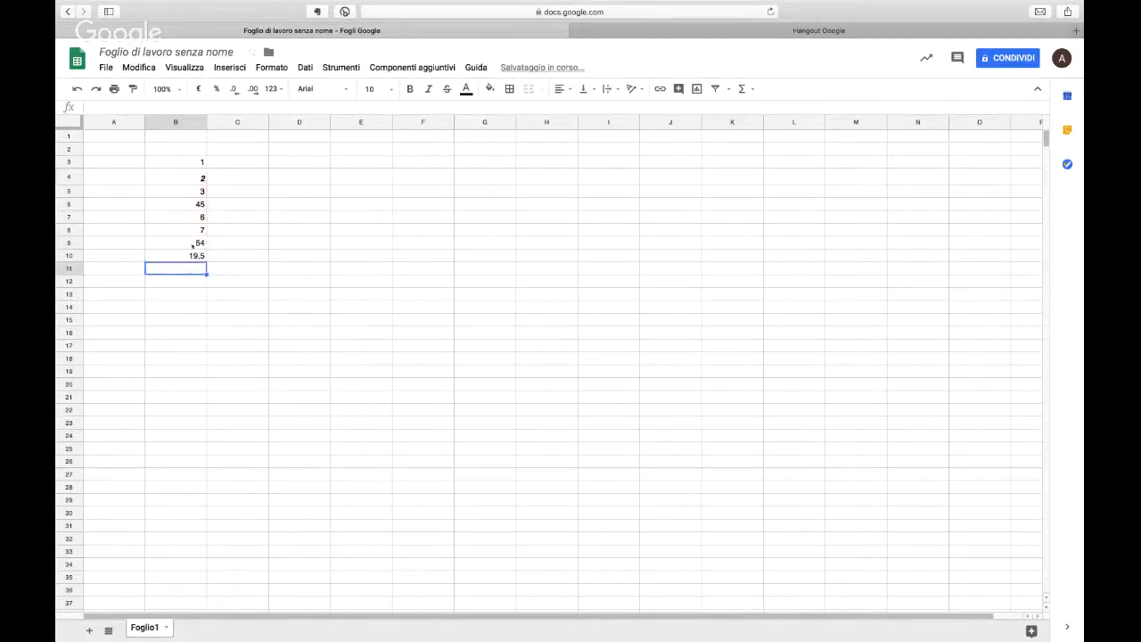
# Step: Look up the value 45 in B3:B9 from cell B11 with =CERCA(45;B3:B9), and select that formula cell
pyautogui.write('=')
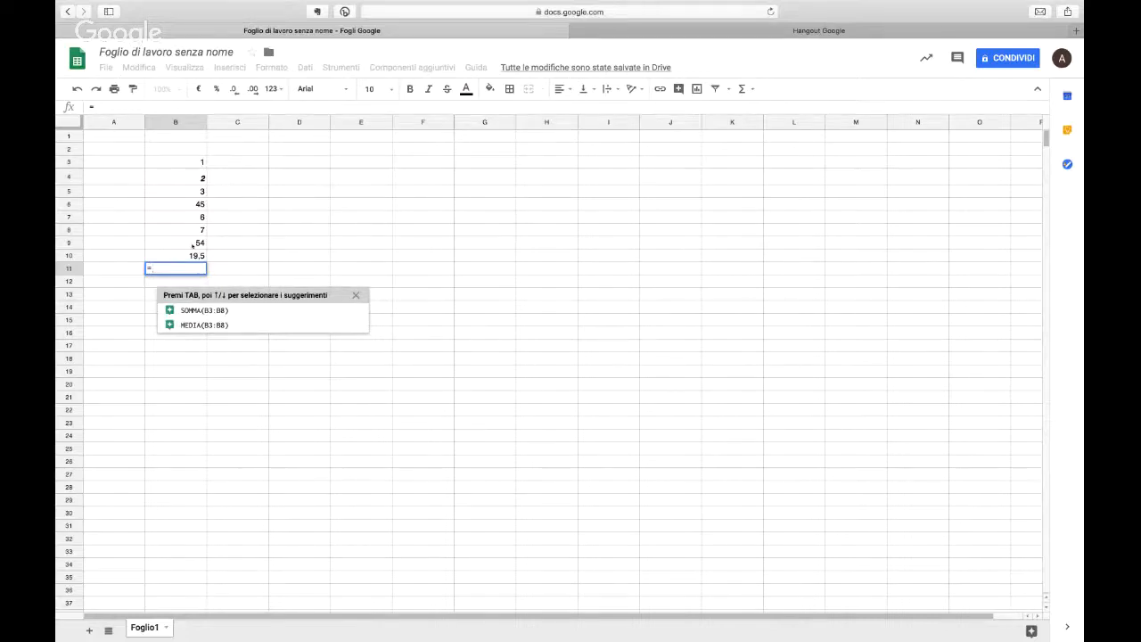
pyautogui.write('cer')
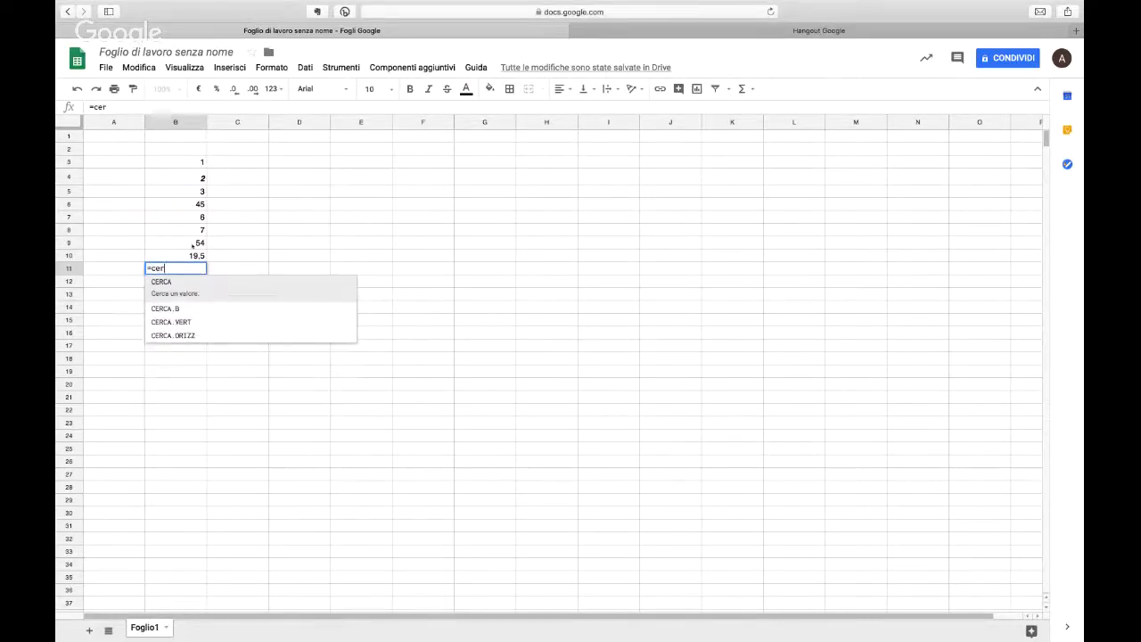
pyautogui.press('Tab')
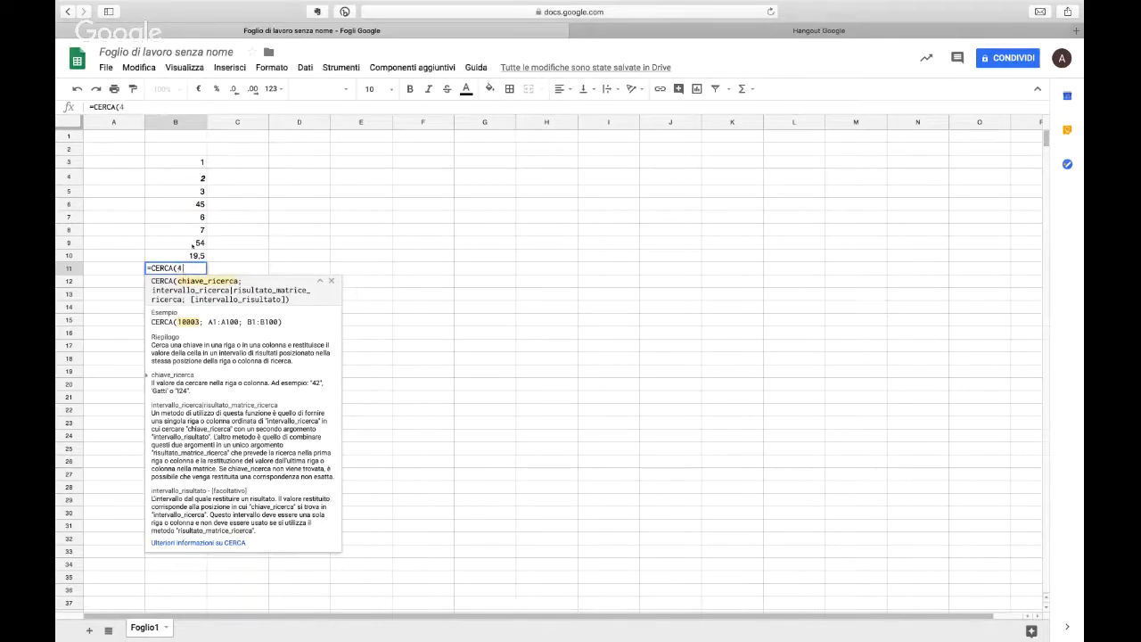
pyautogui.write('45;')
pyautogui.moveTo(201, 158); pyautogui.dragTo(190, 243)
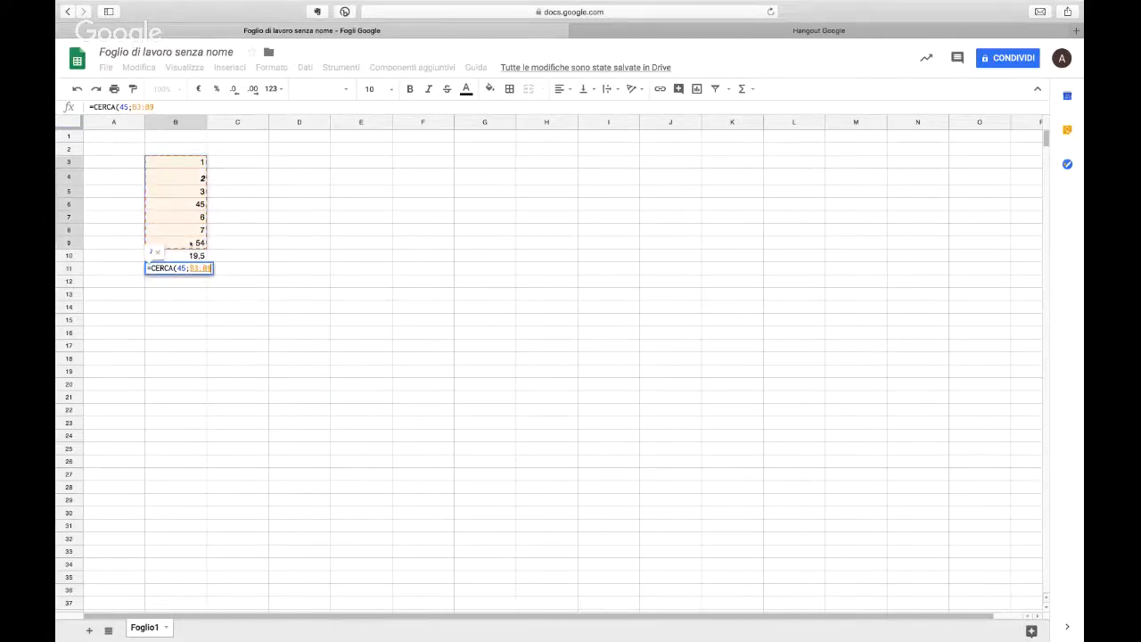
pyautogui.press('Return')
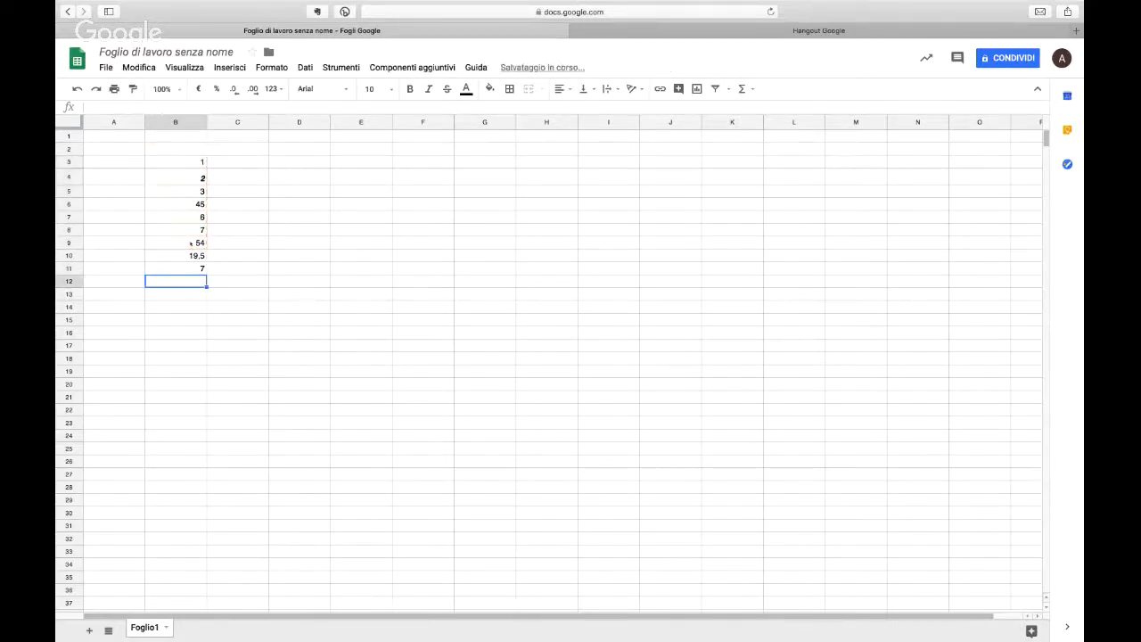
pyautogui.click(197, 273)
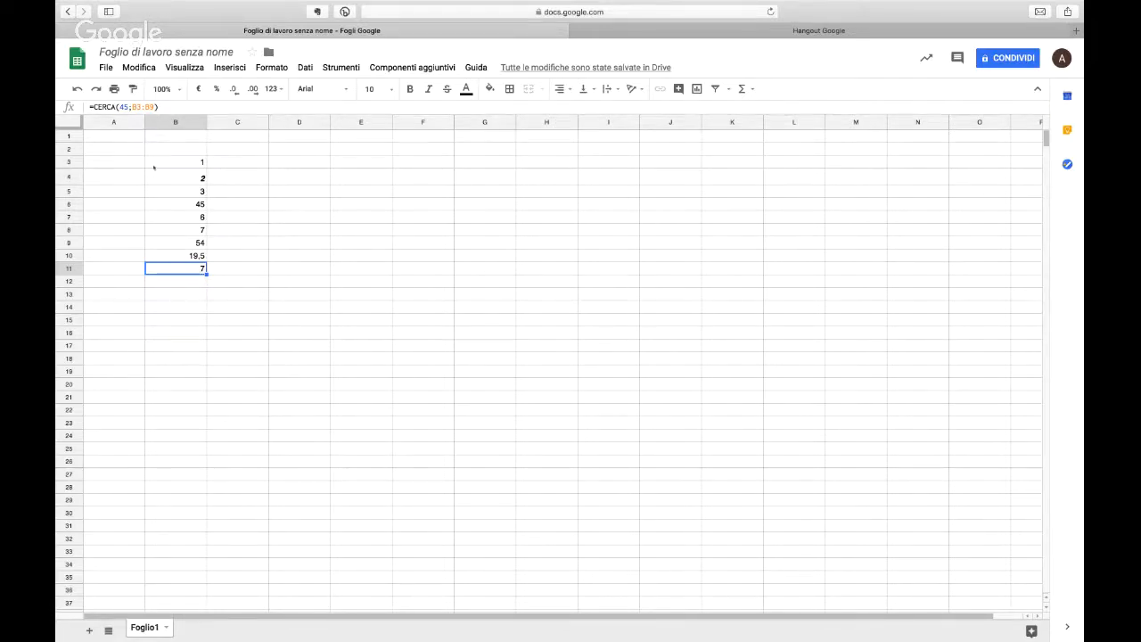
# Step: Clear the contents of the range A3:D15, including the numbers and formulas in column B
pyautogui.moveTo(123, 164); pyautogui.dragTo(273, 319)
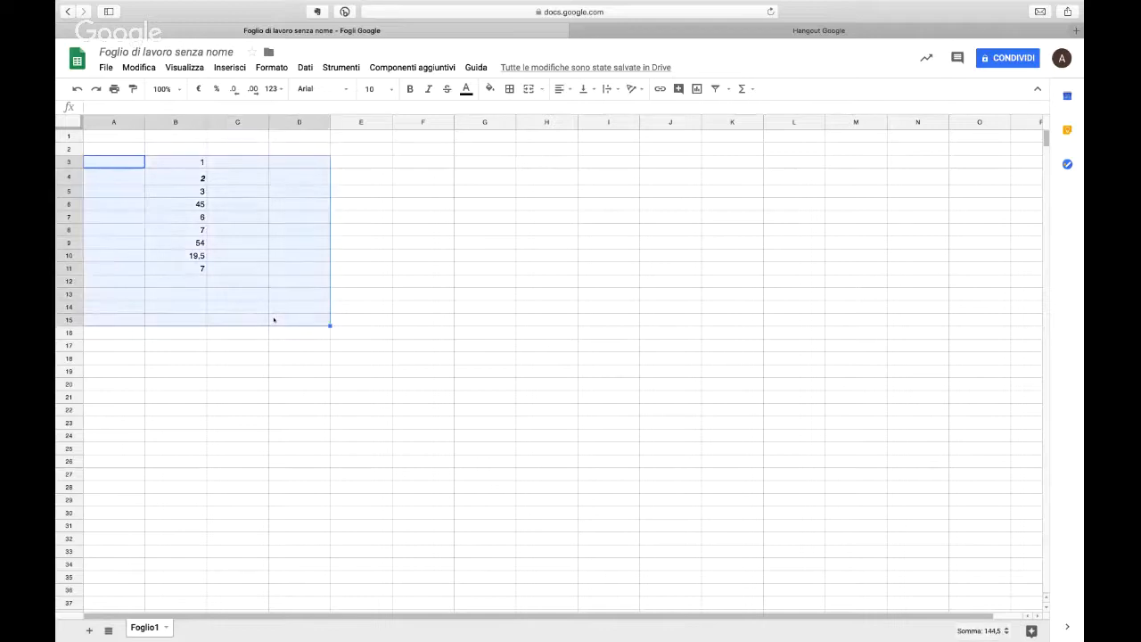
pyautogui.press('Delete')
pyautogui.click(239, 134)
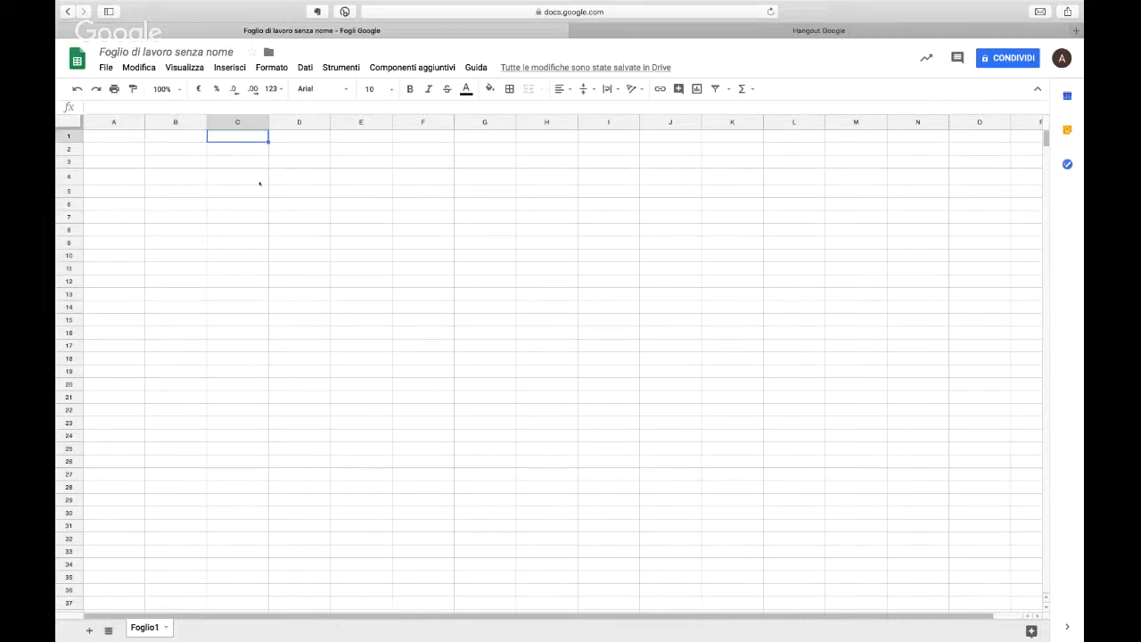
pyautogui.click(283, 243)
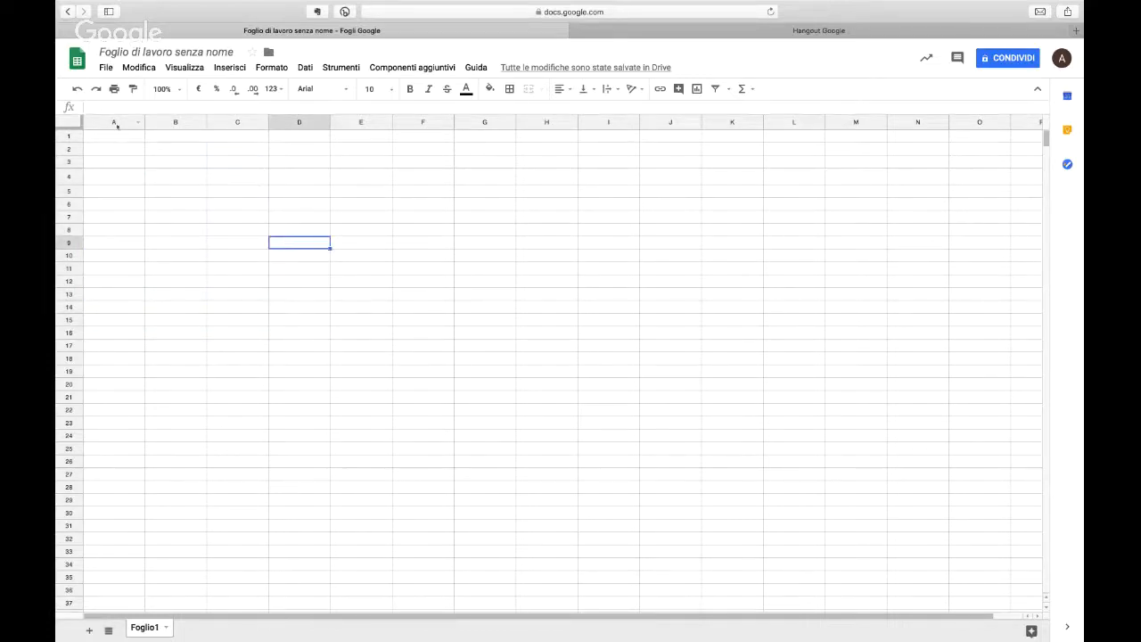
# Step: Enter the text month in cell B2 and move to cell C3
pyautogui.click(152, 148)
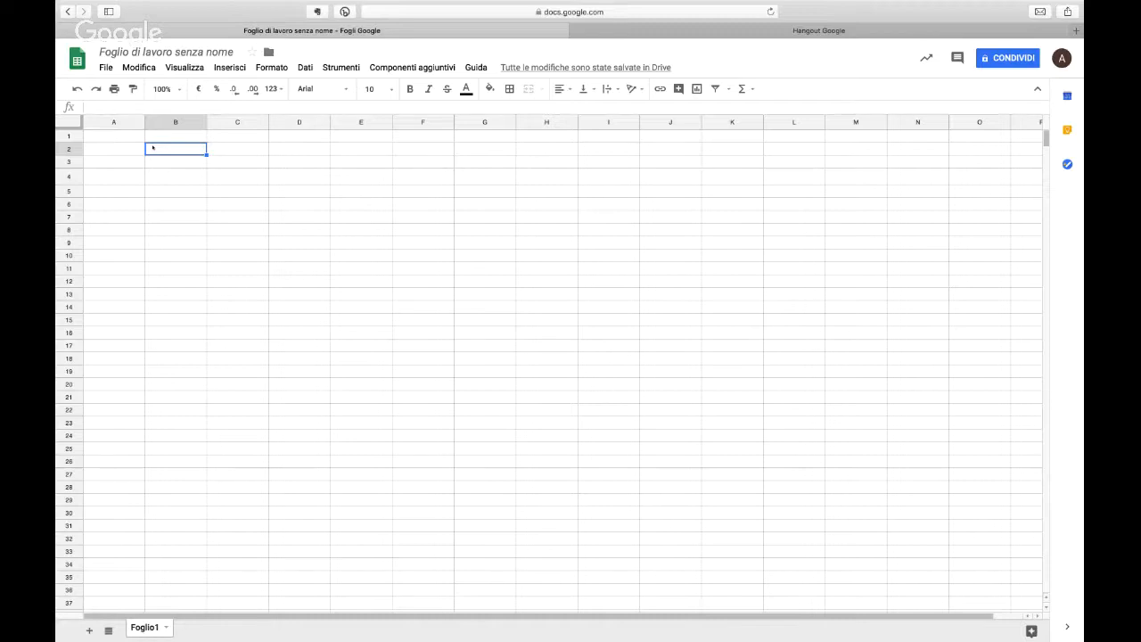
pyautogui.write('month')
pyautogui.press('Return')
pyautogui.press('Right')
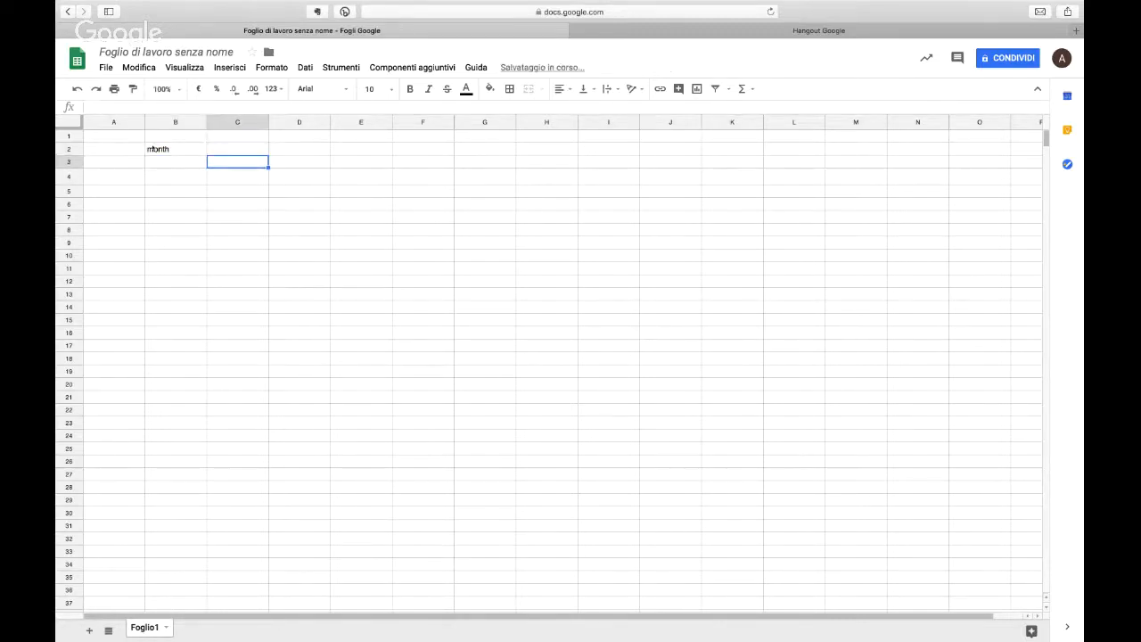
# Step: Enter the label p in cell B3 and the label a in cell C3
pyautogui.press('Up')
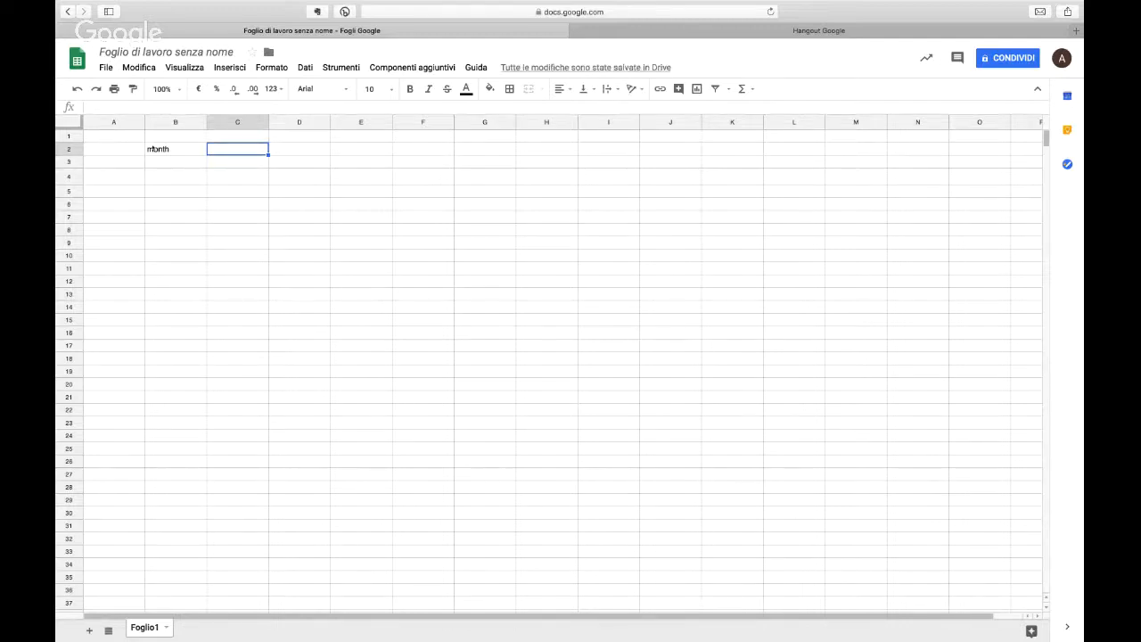
pyautogui.press('Down')
pyautogui.press('Left')
pyautogui.write('p')
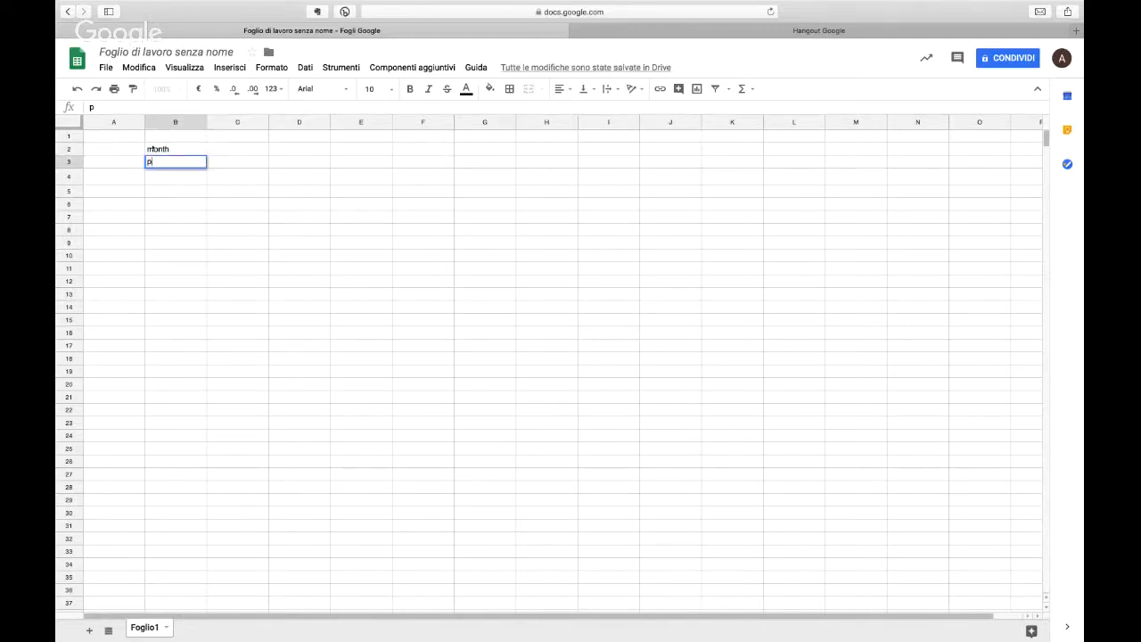
pyautogui.press('Right')
pyautogui.write('a')
pyautogui.press('Right')
# Step: Enter the text week in cell D2
pyautogui.press('Up')
pyautogui.write('w')
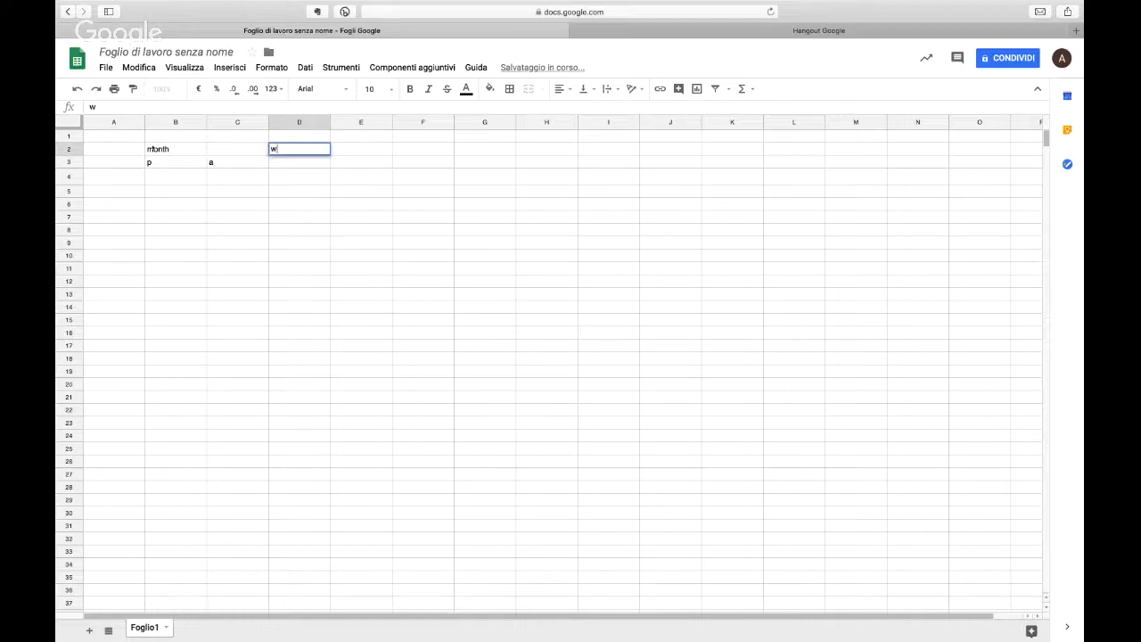
pyautogui.write('eel')
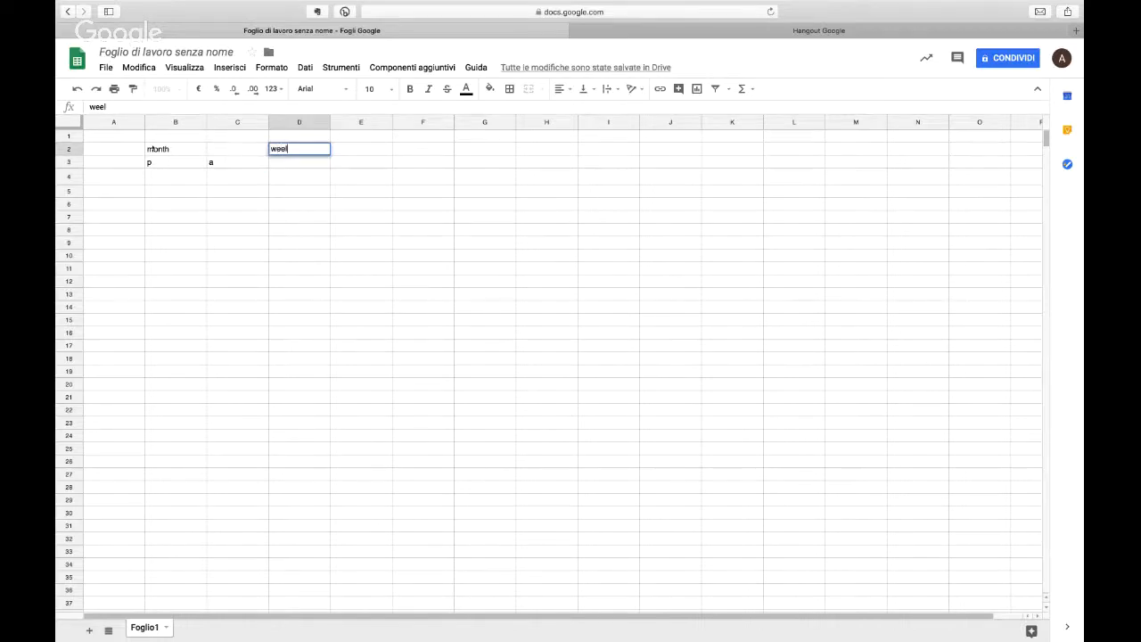
pyautogui.press('BackSpace')
pyautogui.write('k')
pyautogui.press('Right')
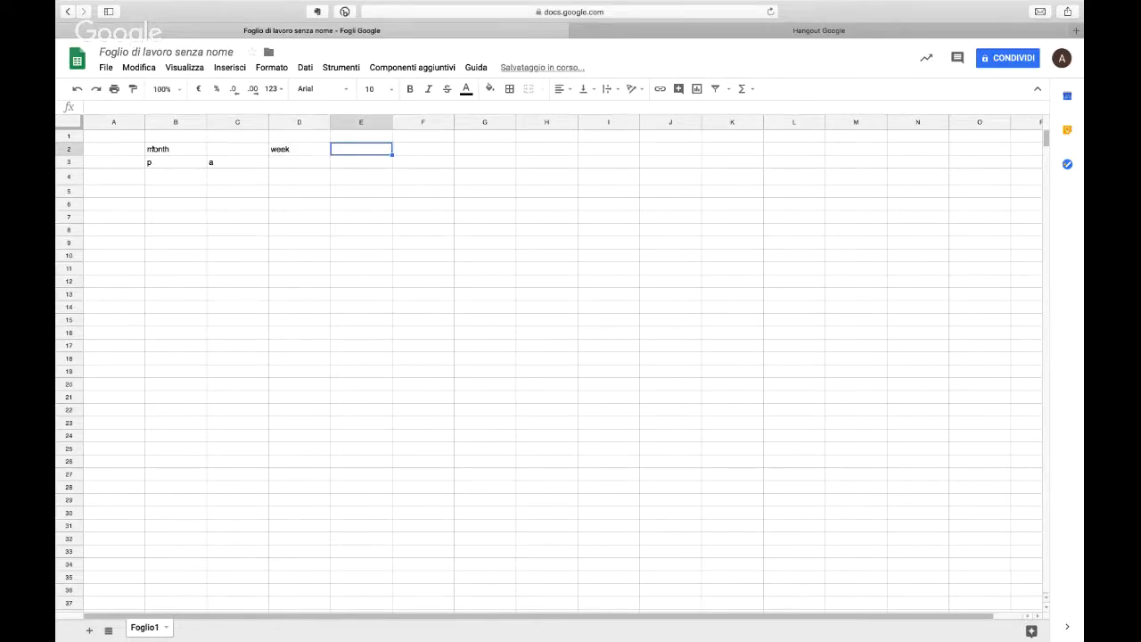
pyautogui.write('week')
pyautogui.press('Right')
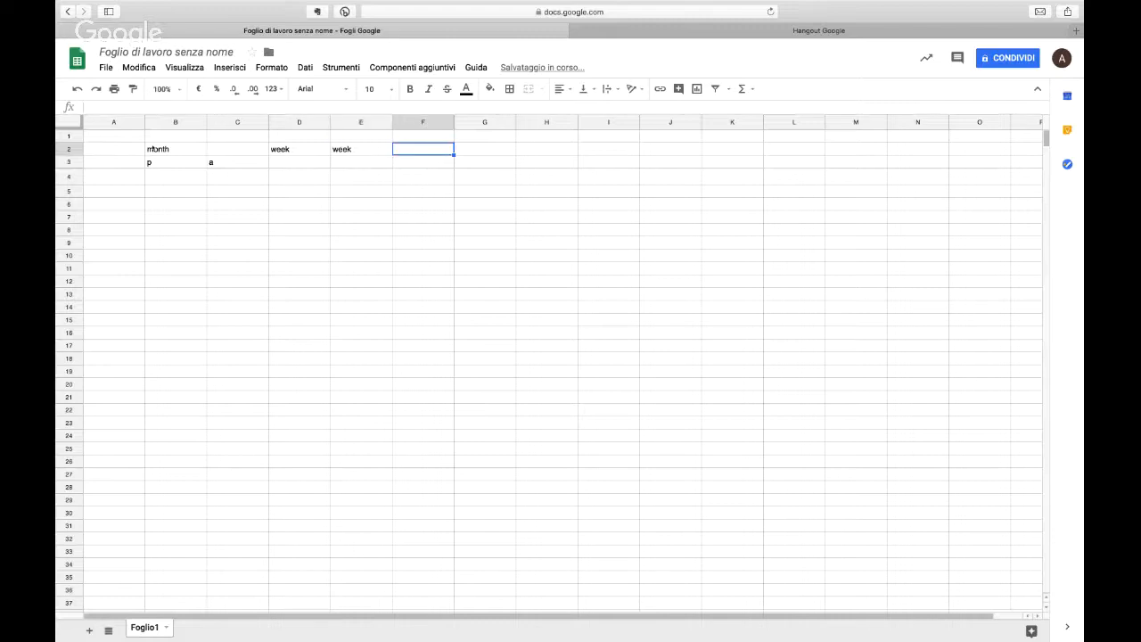
pyautogui.press('Left')
pyautogui.press('BackSpace')
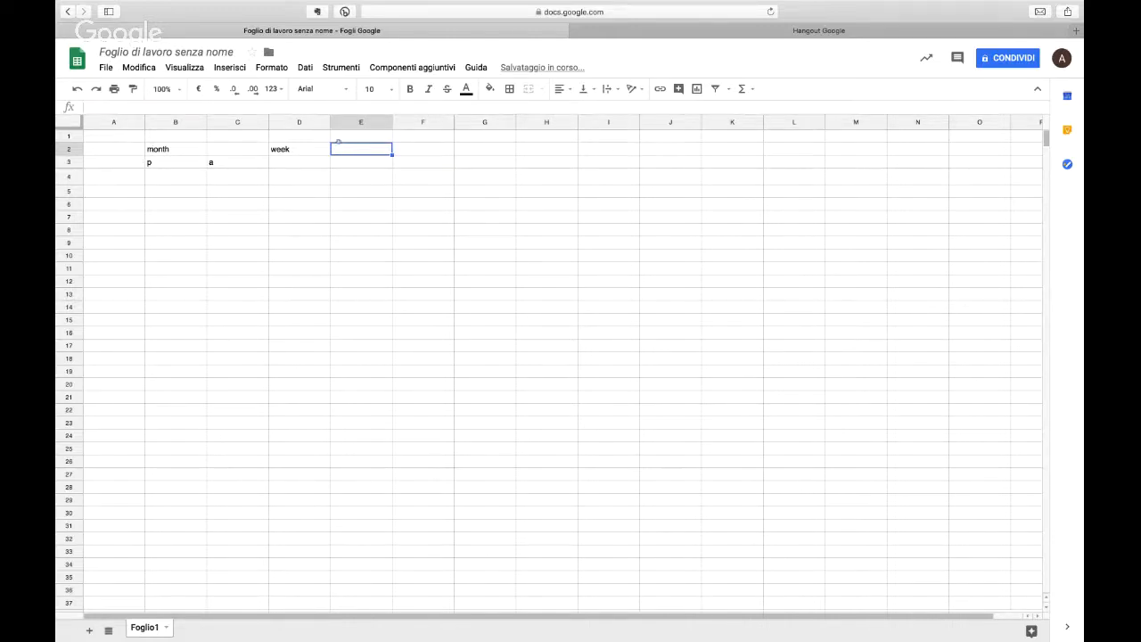
# Step: Autofill week into F2, H2 and J2 with blank cells between, and repeat the alternating p and a labels along row 3 through column J
pyautogui.press('Left')
pyautogui.hotkey('shift', 'Right')
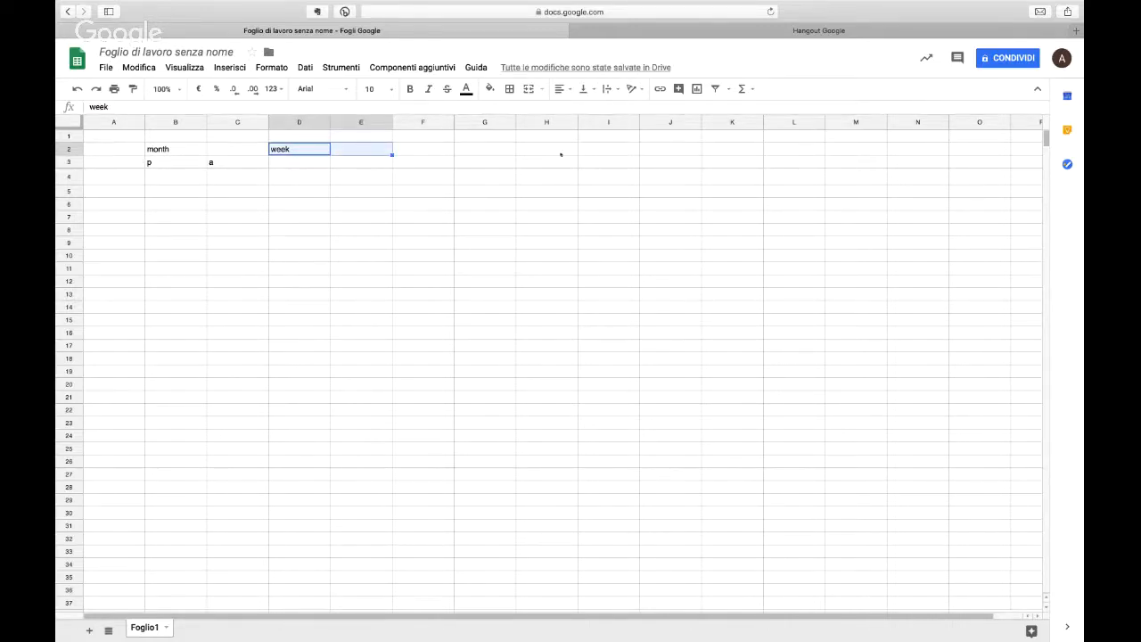
pyautogui.moveTo(561, 155); pyautogui.dragTo(650, 151)
pyautogui.press('super+z')
pyautogui.click(619, 154)
pyautogui.press('Delete')
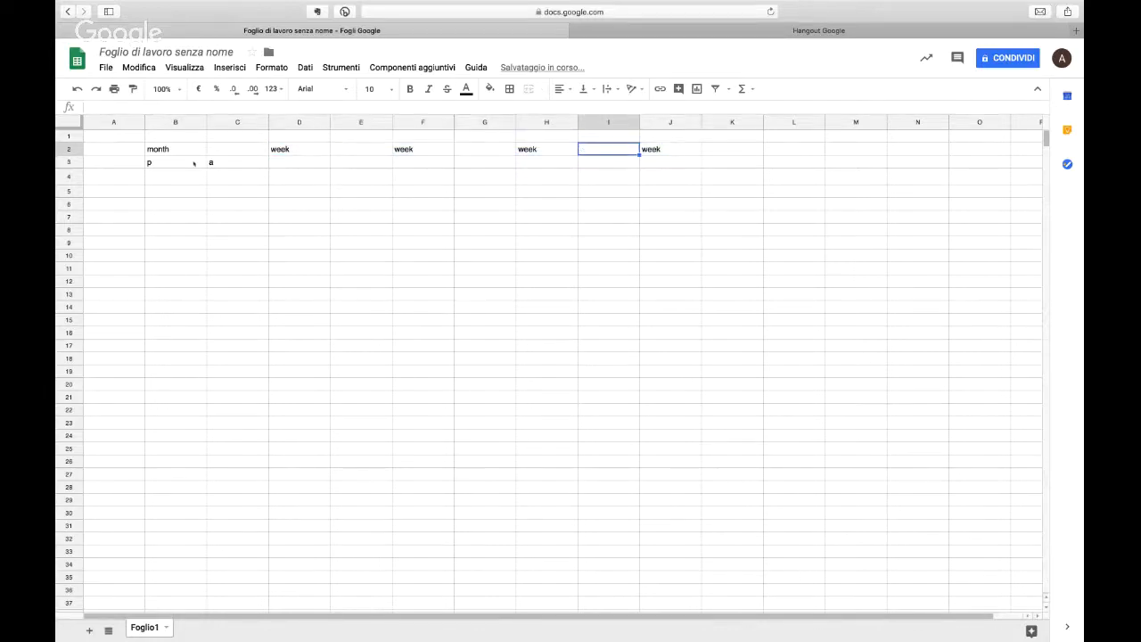
pyautogui.moveTo(169, 162); pyautogui.dragTo(664, 166)
# Step: Center-align the contents of columns B through J horizontally
pyautogui.moveTo(175, 122); pyautogui.dragTo(673, 122)
pyautogui.click(562, 88)
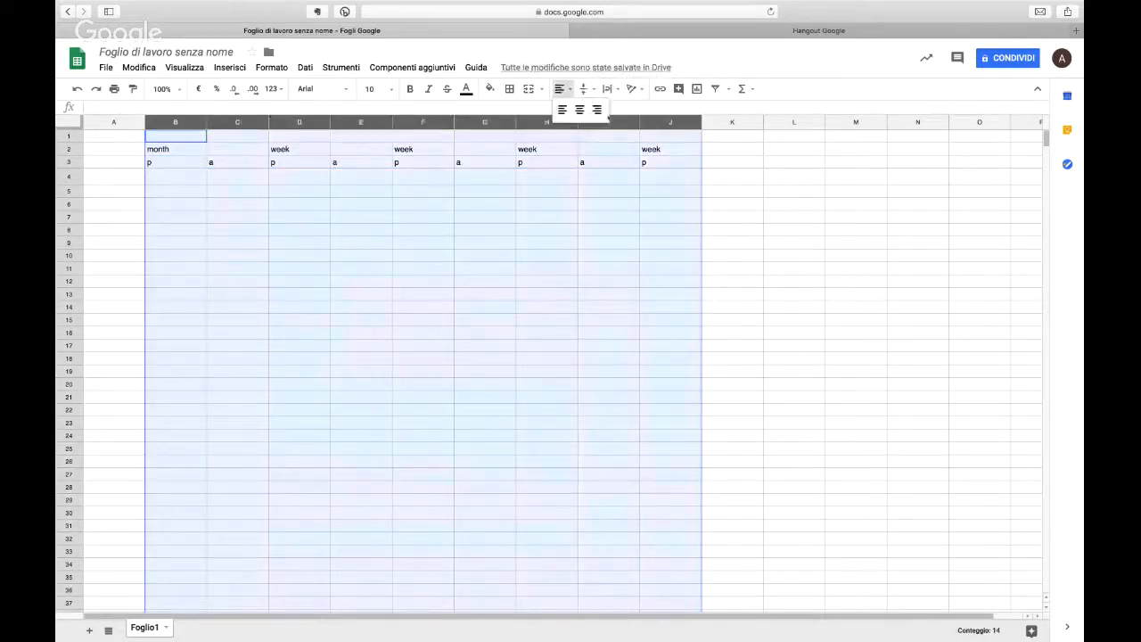
pyautogui.click(579, 108)
# Step: Enter the row label measure in cell A4 with bold and italic formatting
pyautogui.click(114, 175)
pyautogui.hotkey('ctrl', 'b')
pyautogui.hotkey('ctrl', 'i')
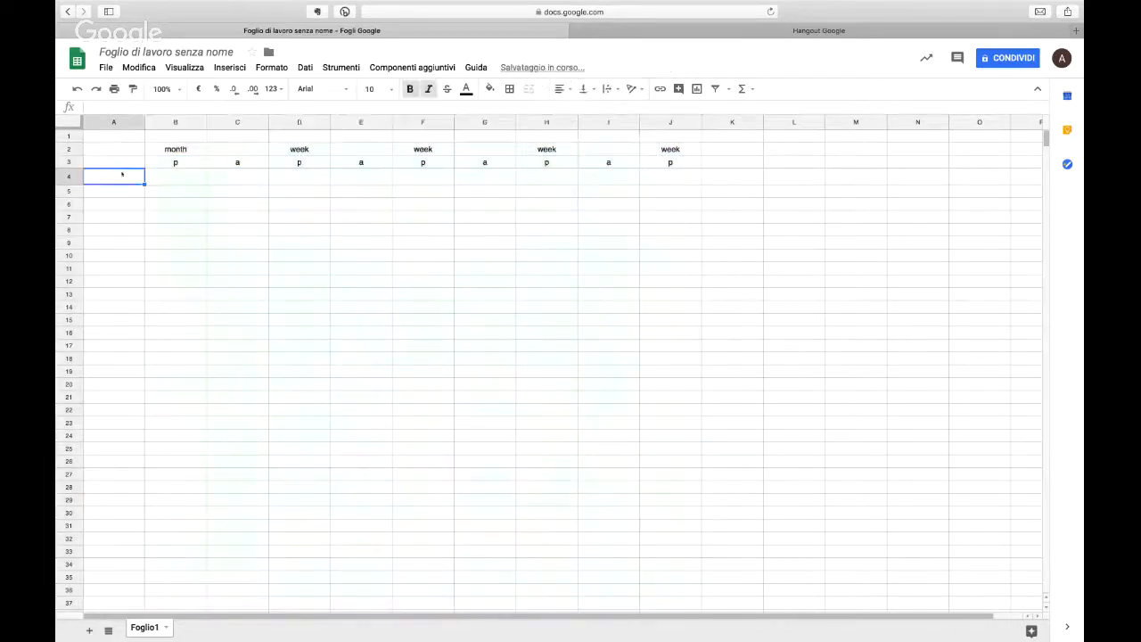
pyautogui.write('measure')
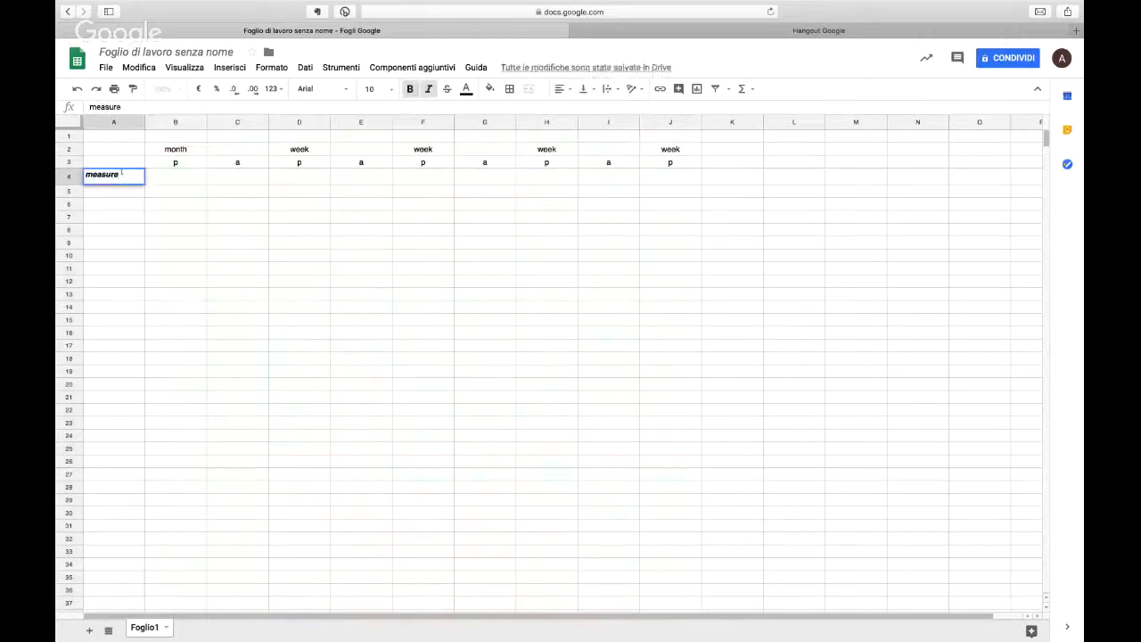
pyautogui.press('Return')
# Step: Enter the value 2 under each weekly p label, in cells D4, F4, H4 and J4
pyautogui.press('Right')
pyautogui.press('Right')
pyautogui.press('Right')
pyautogui.press('Right')
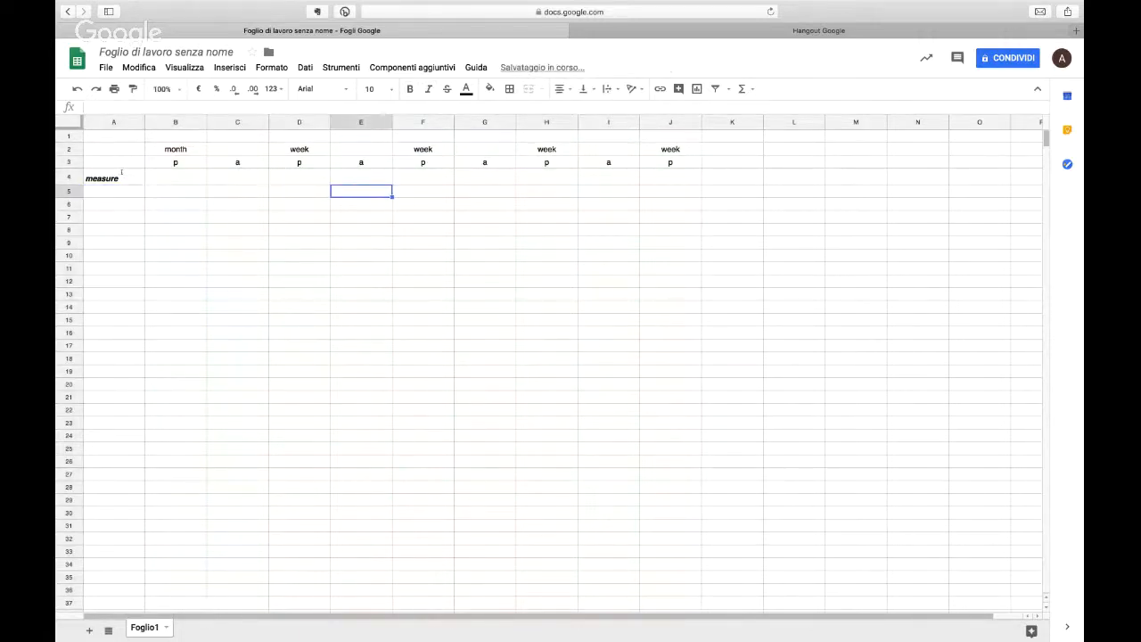
pyautogui.press('Up')
pyautogui.press('Left')
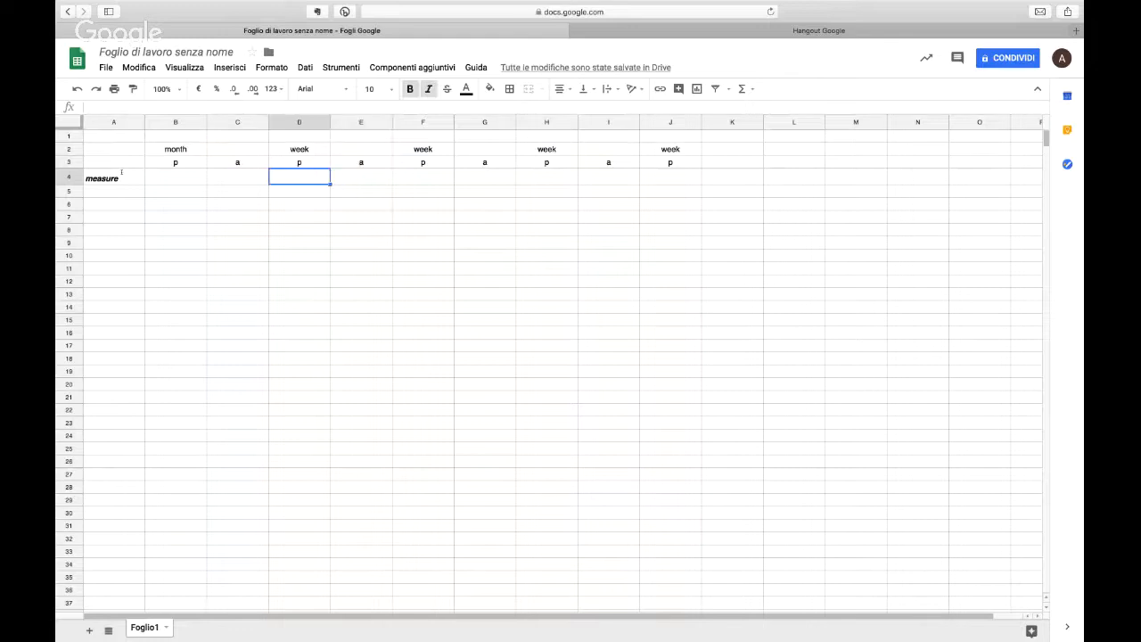
pyautogui.write('2')
pyautogui.click(410, 176)
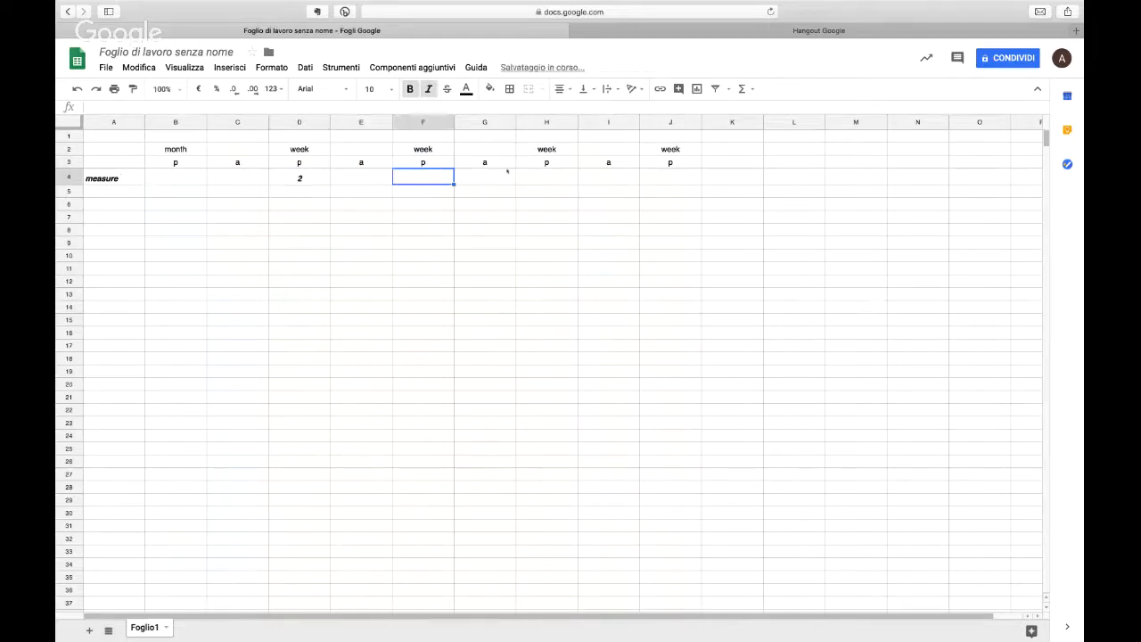
pyautogui.write('2')
pyautogui.click(552, 176)
pyautogui.write('2')
pyautogui.click(677, 171)
pyautogui.write('2')
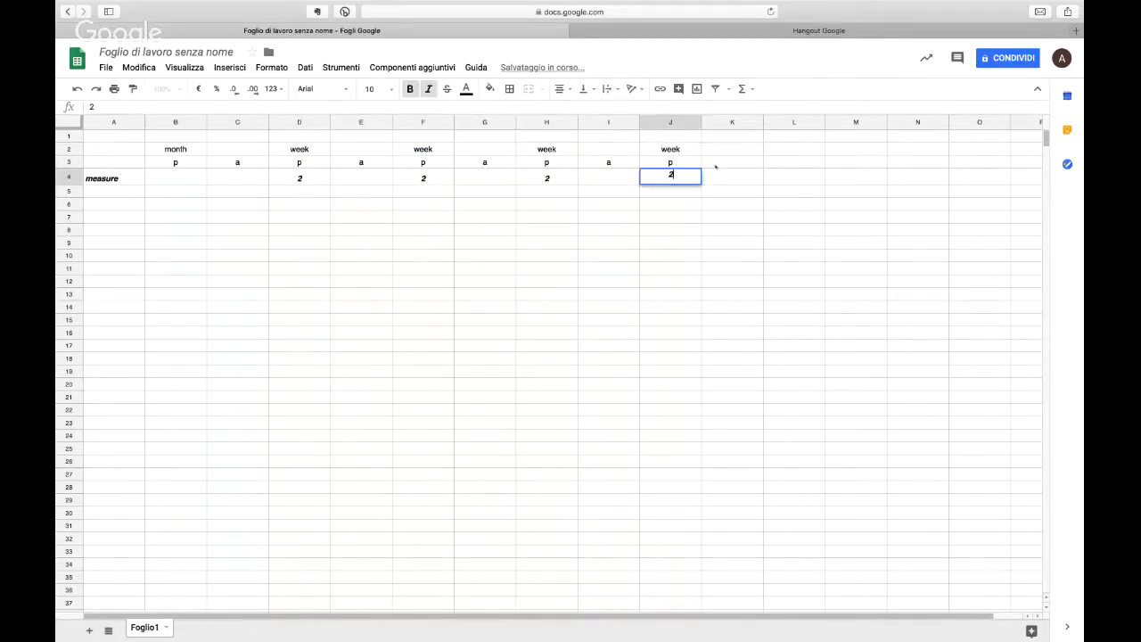
# Step: Add the missing label a in cell K3 for the last week
pyautogui.click(722, 161)
pyautogui.write('a')
pyautogui.click(724, 151)
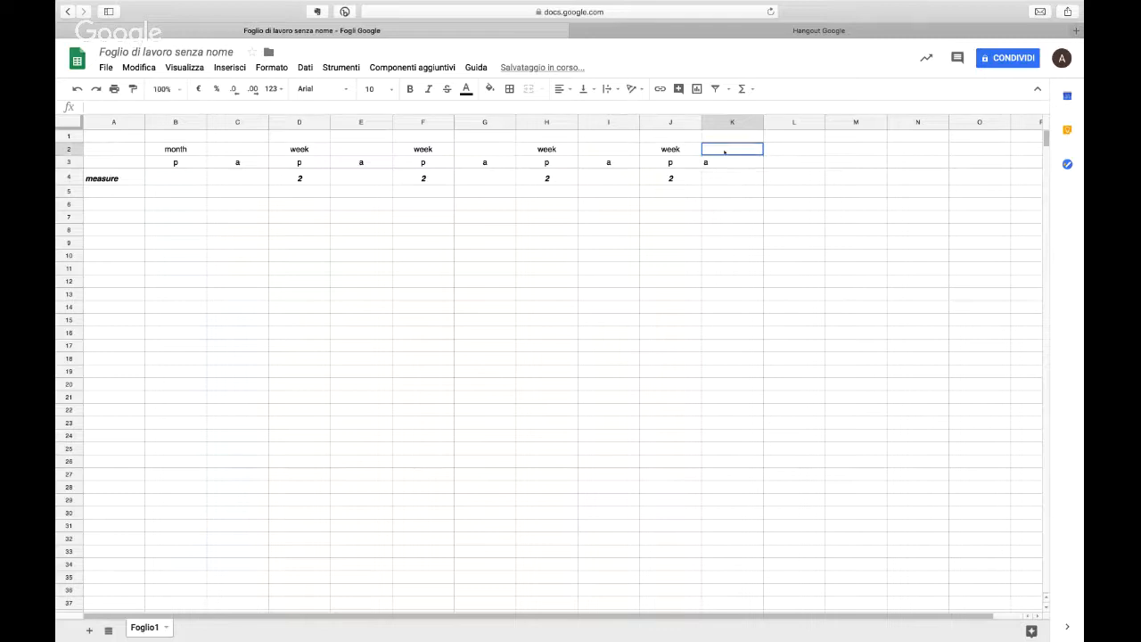
# Step: Fill the weekly a columns of the measure row with 1 in E4, 3 in G4, 0 in I4 and 1 in K4
pyautogui.click(356, 185)
pyautogui.write('1')
pyautogui.click(483, 178)
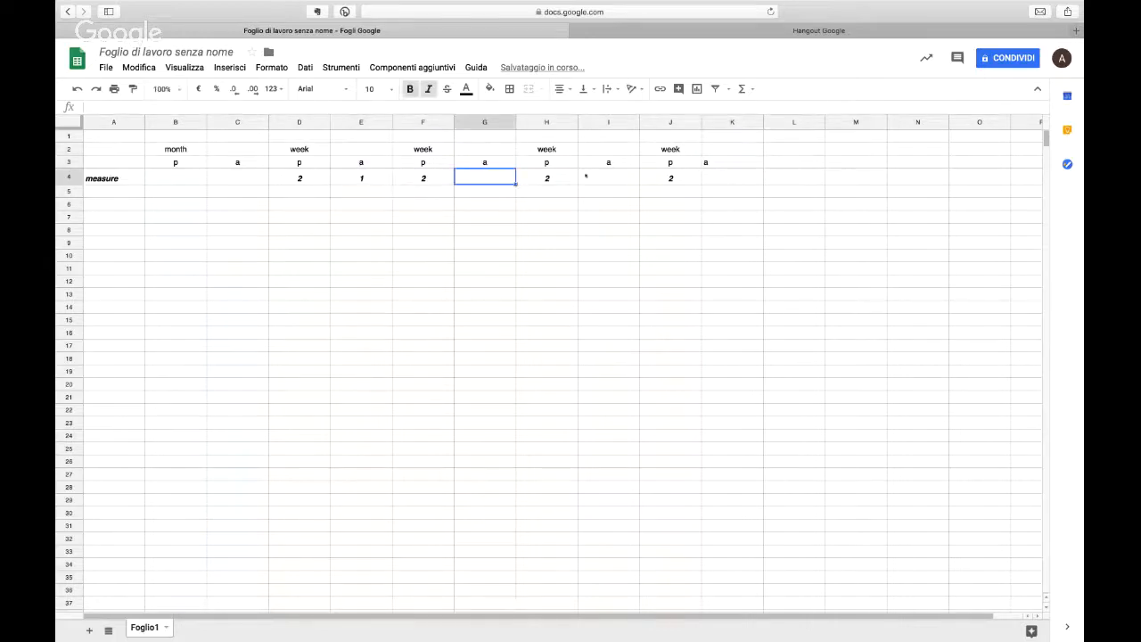
pyautogui.write('3')
pyautogui.click(608, 177)
pyautogui.write('0')
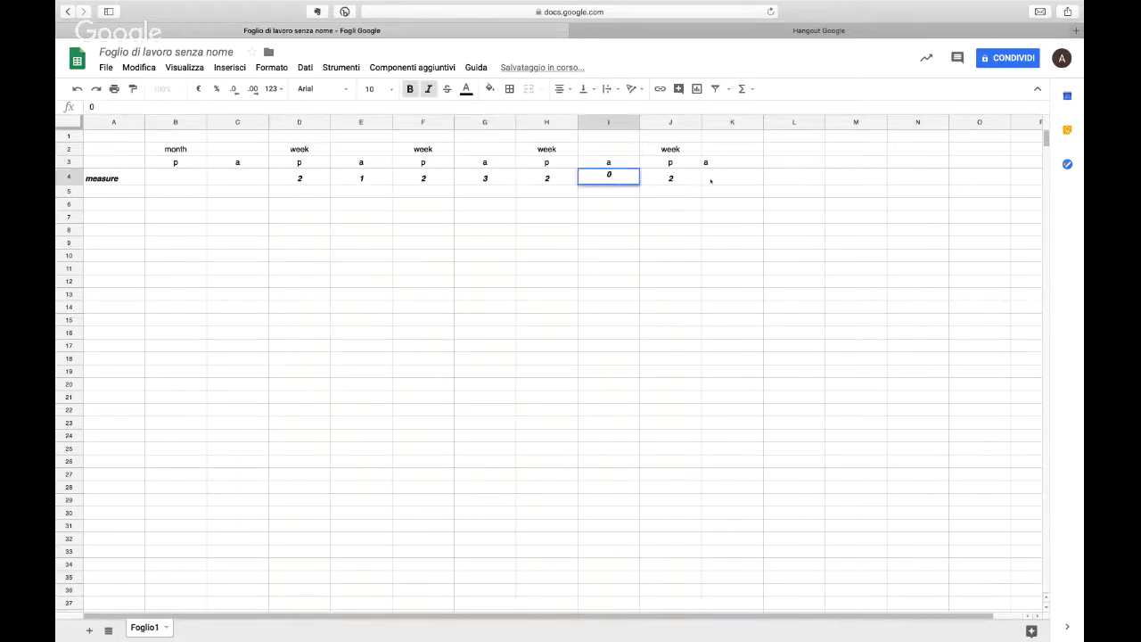
pyautogui.click(707, 178)
pyautogui.write('1')
pyautogui.click(704, 230)
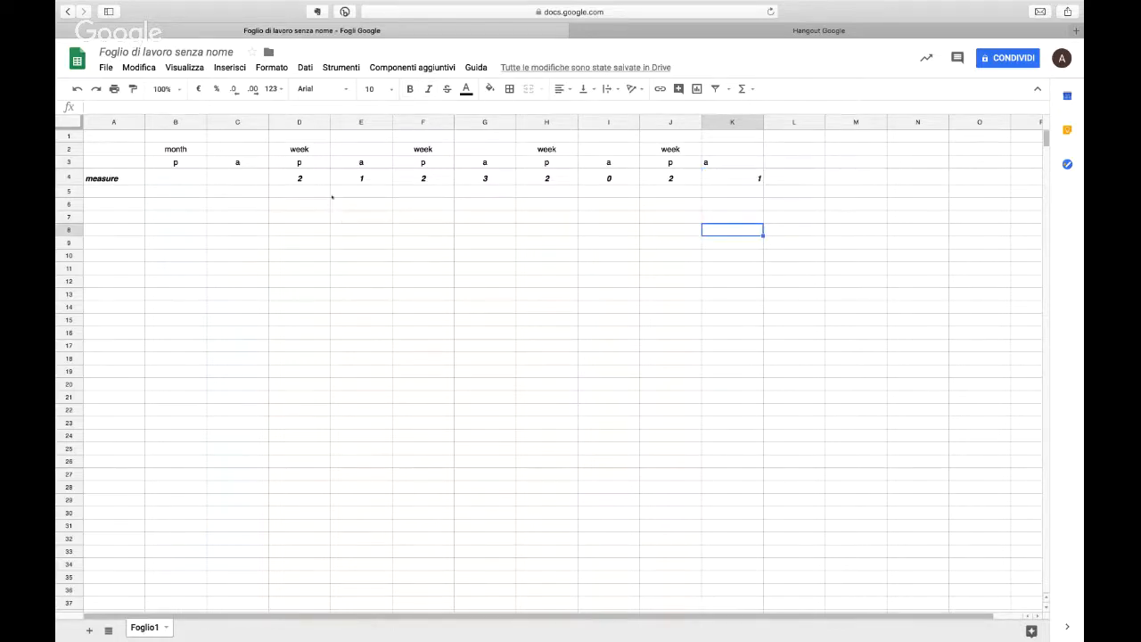
# Step: Calculate the ratio for the first week in cell E2 with the formula =E4/D4
pyautogui.click(375, 151)
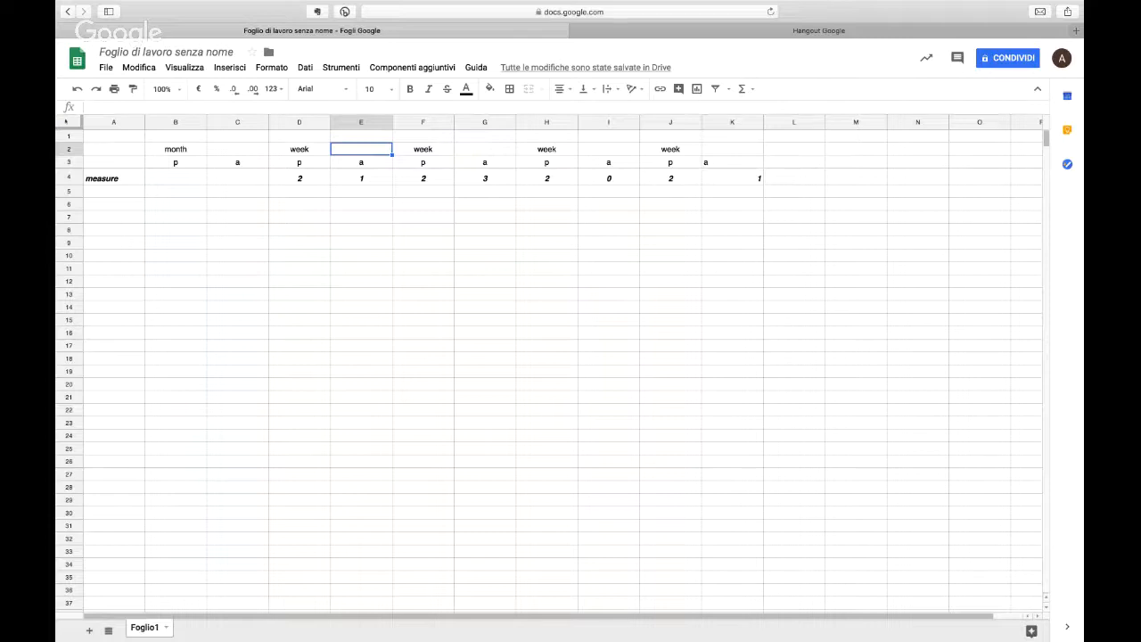
pyautogui.press('super+a')
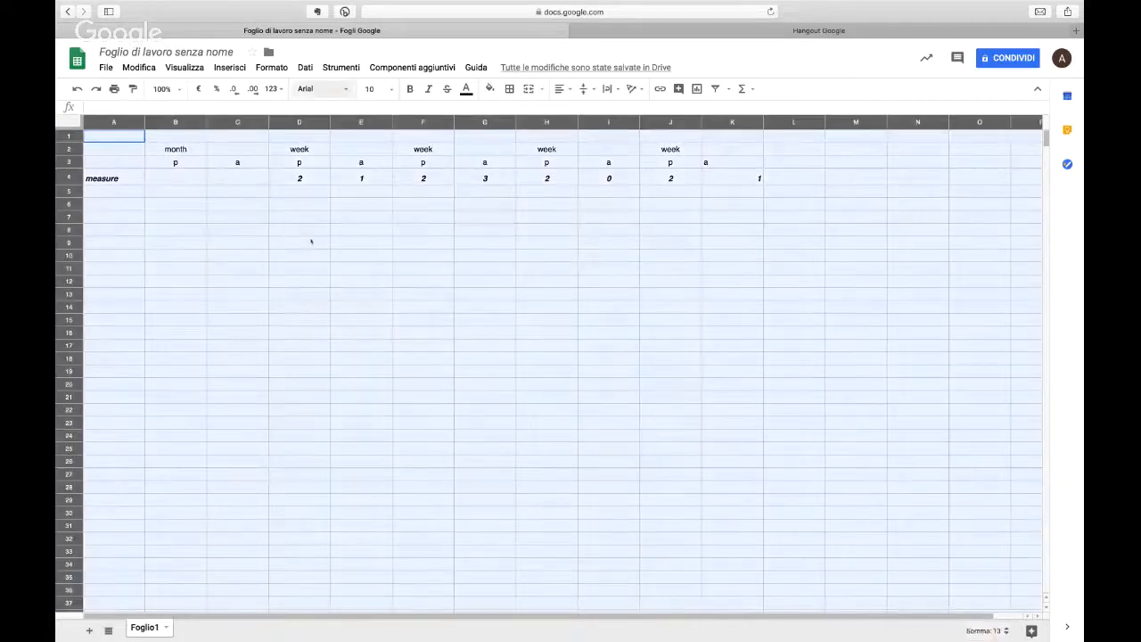
pyautogui.click(311, 240)
pyautogui.click(351, 149)
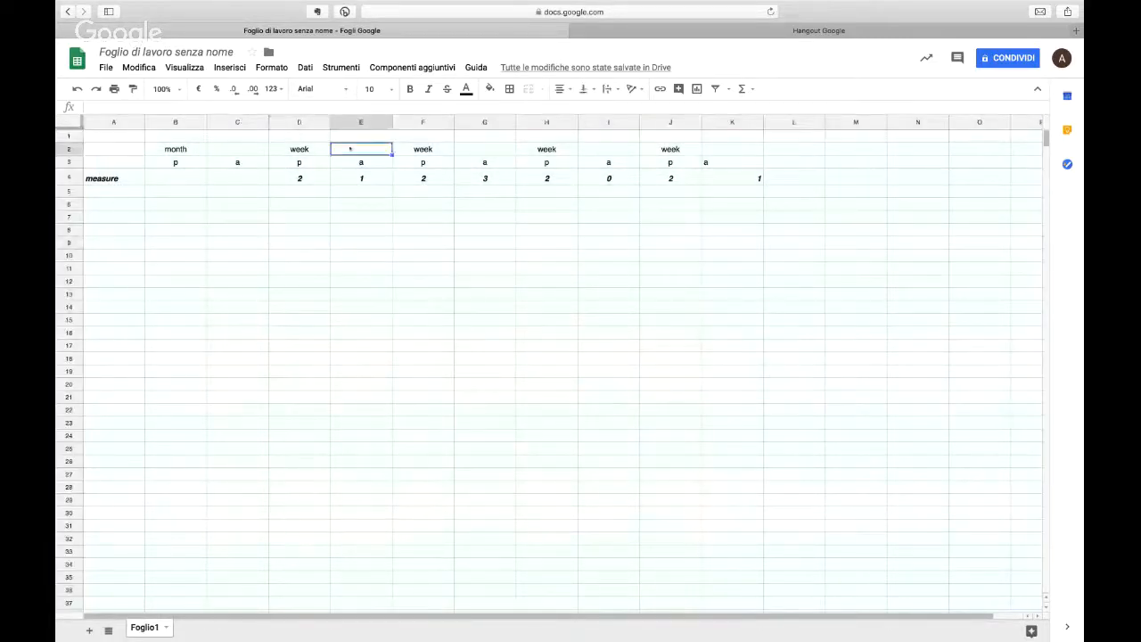
pyautogui.write('=')
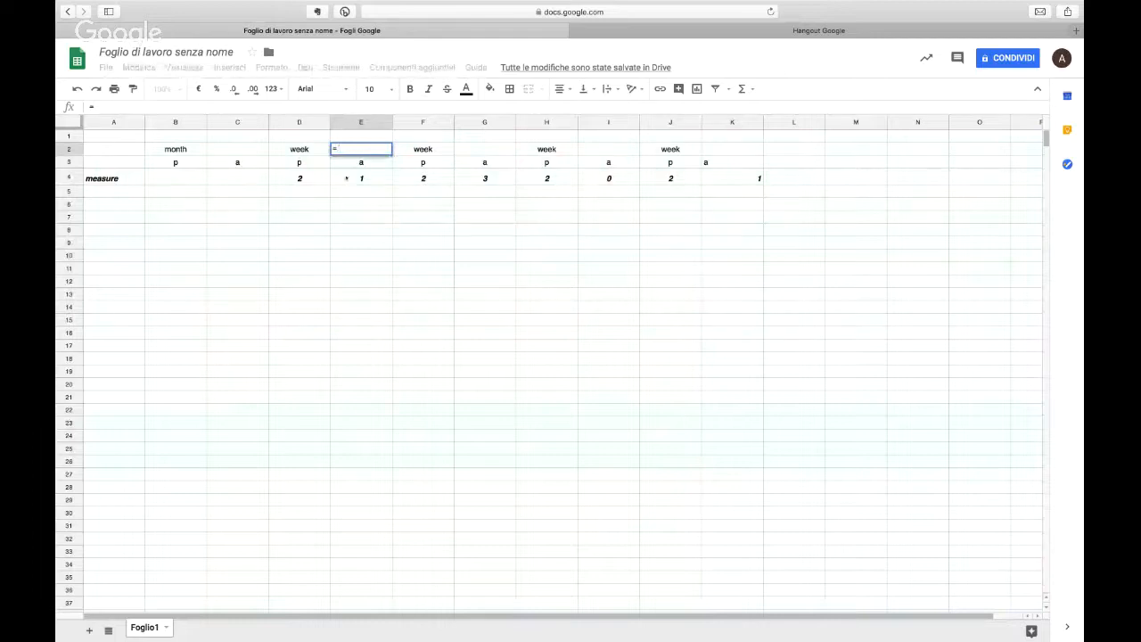
pyautogui.click(347, 177)
pyautogui.write('/')
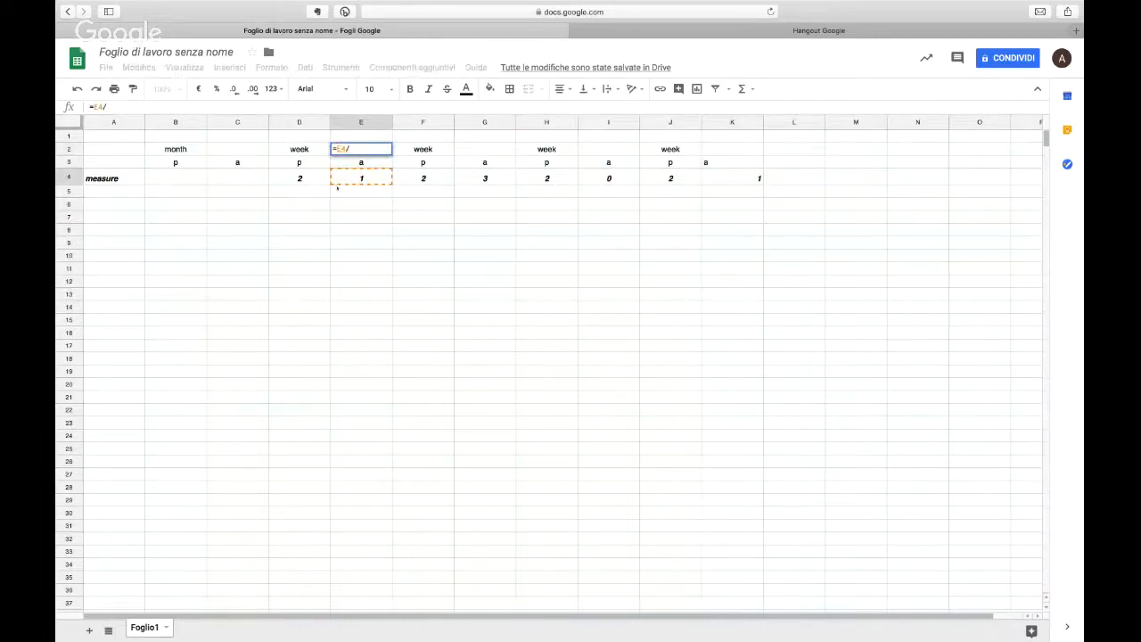
pyautogui.click(321, 177)
pyautogui.press('Return')
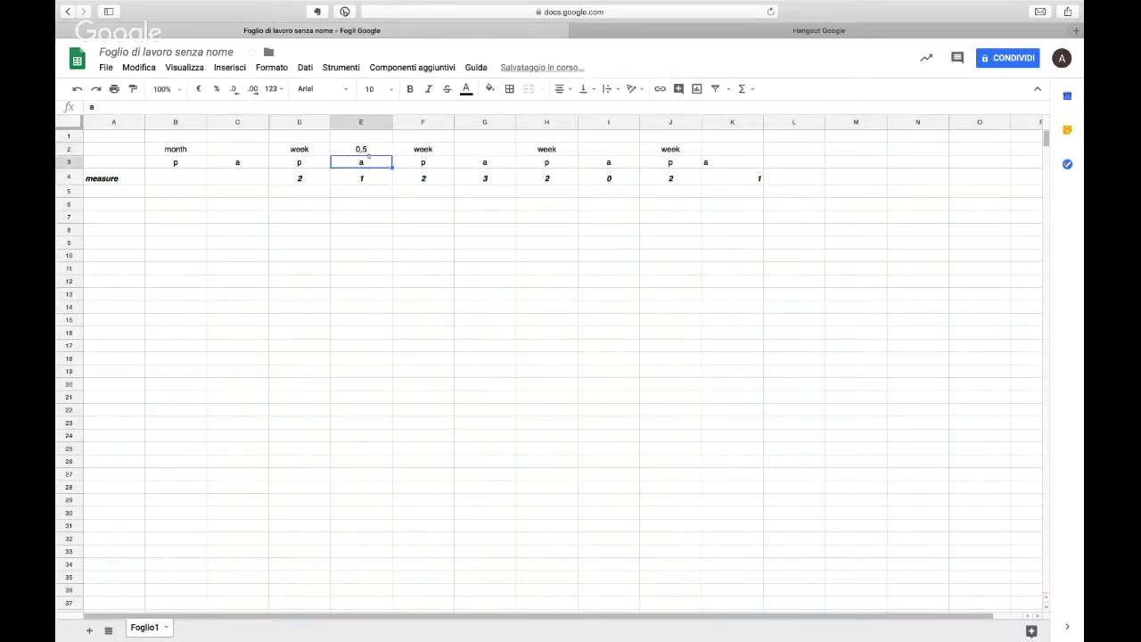
# Step: Format the ratio in cell E2 as a percentage
pyautogui.click(367, 151)
pyautogui.click(217, 89)
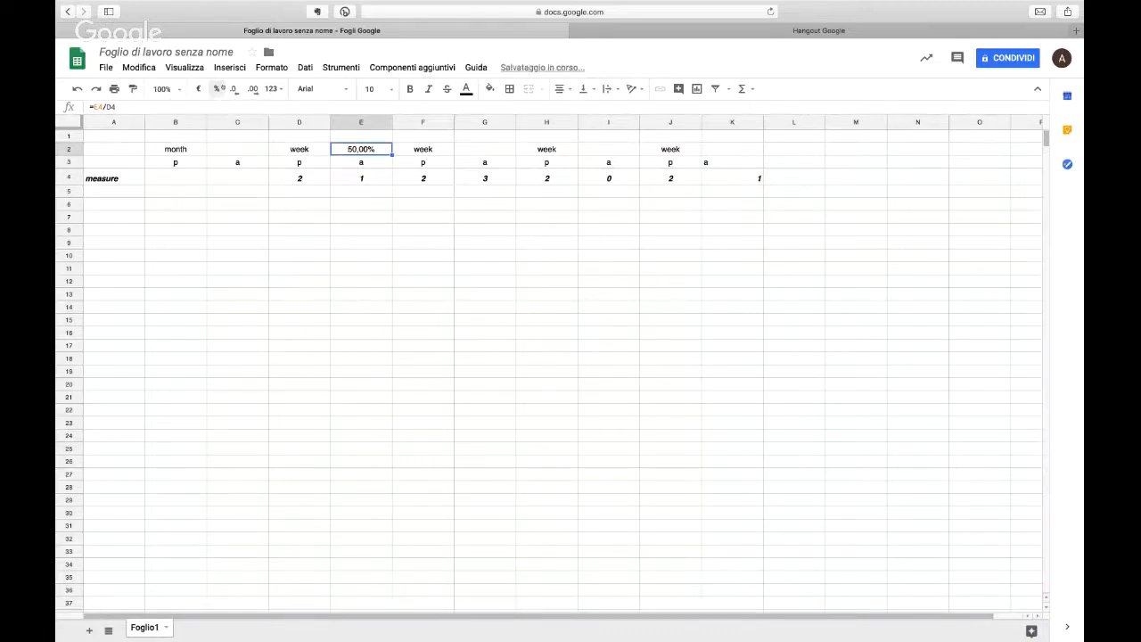
pyautogui.click(363, 247)
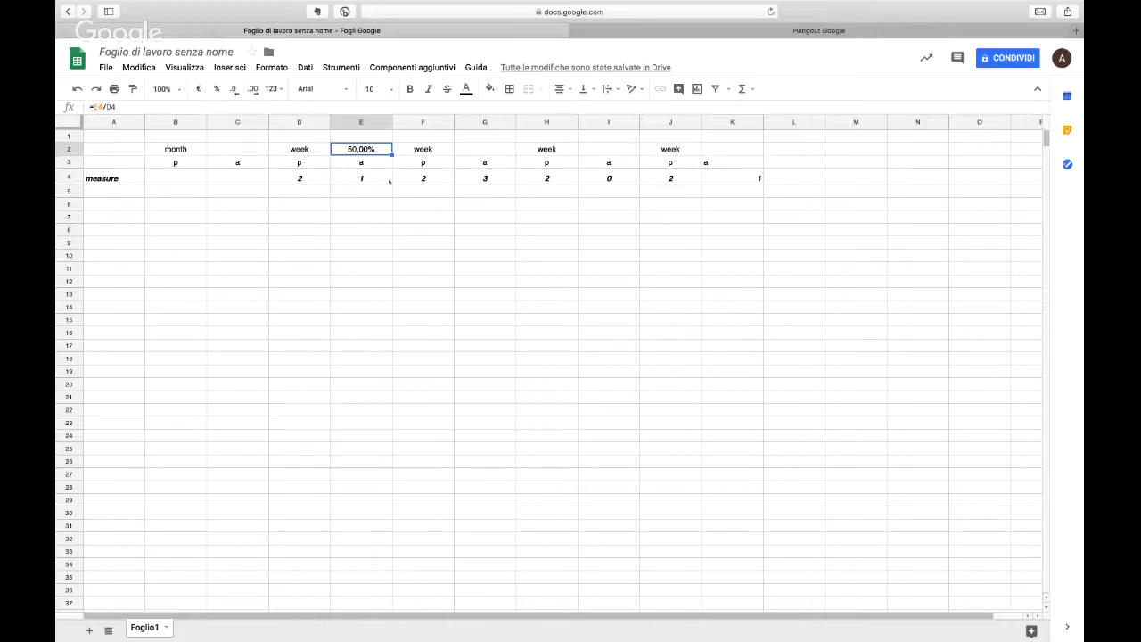
# Step: Copy the percentage formula from E2 into cells G2, I2 and K2 for the other weeks
pyautogui.click(476, 148)
pyautogui.hotkey('ctrl', 'v')
pyautogui.click(597, 149)
pyautogui.hotkey('ctrl', 'v')
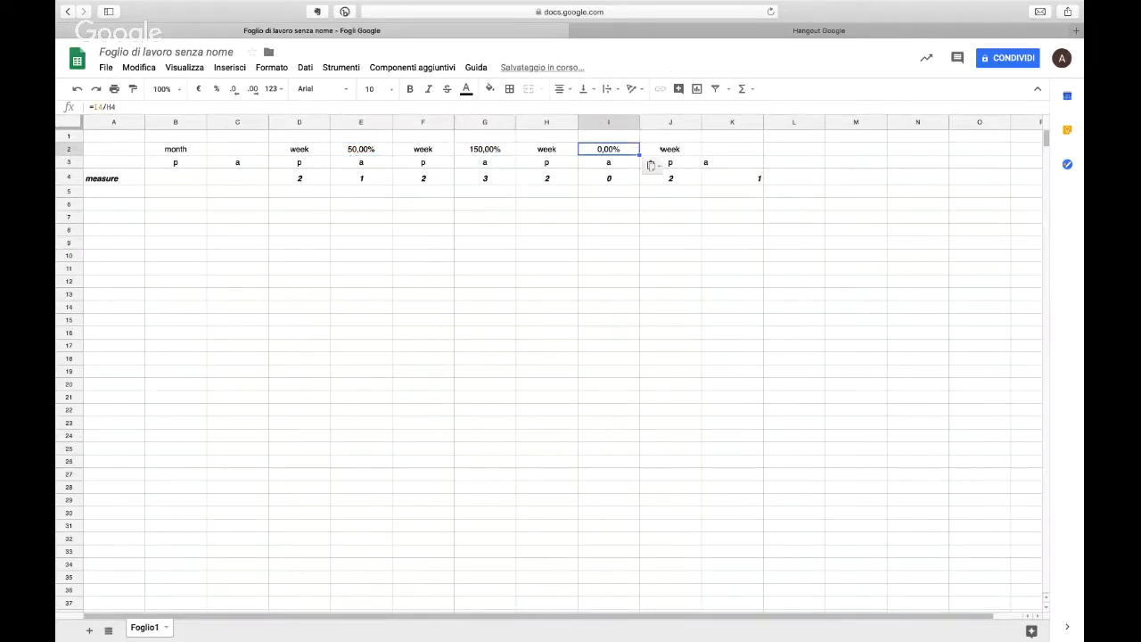
pyautogui.click(718, 147)
pyautogui.hotkey('ctrl', 'v')
pyautogui.click(698, 189)
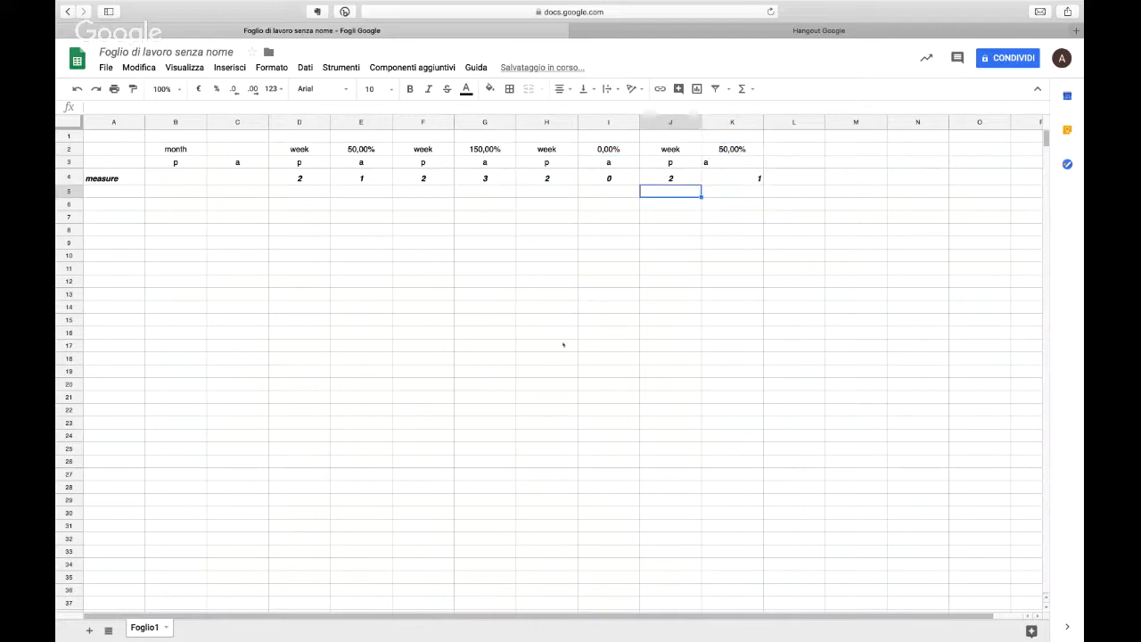
# Step: Examine which cells the percentage formulas in E2 and G2 refer to, without changing them
pyautogui.click(374, 151)
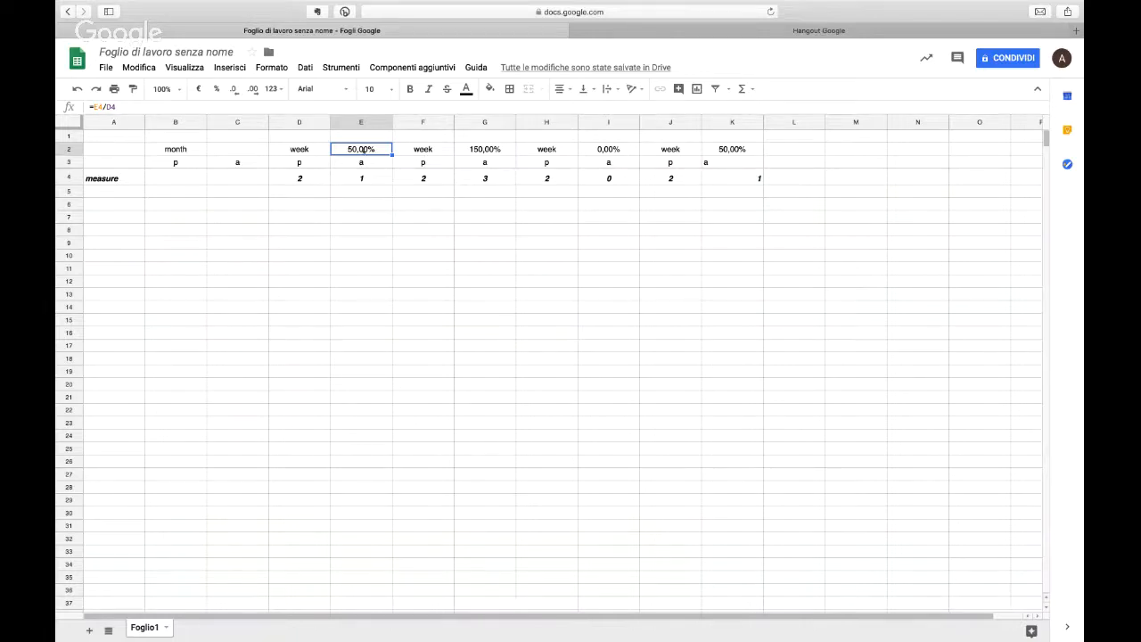
pyautogui.doubleClick(366, 151)
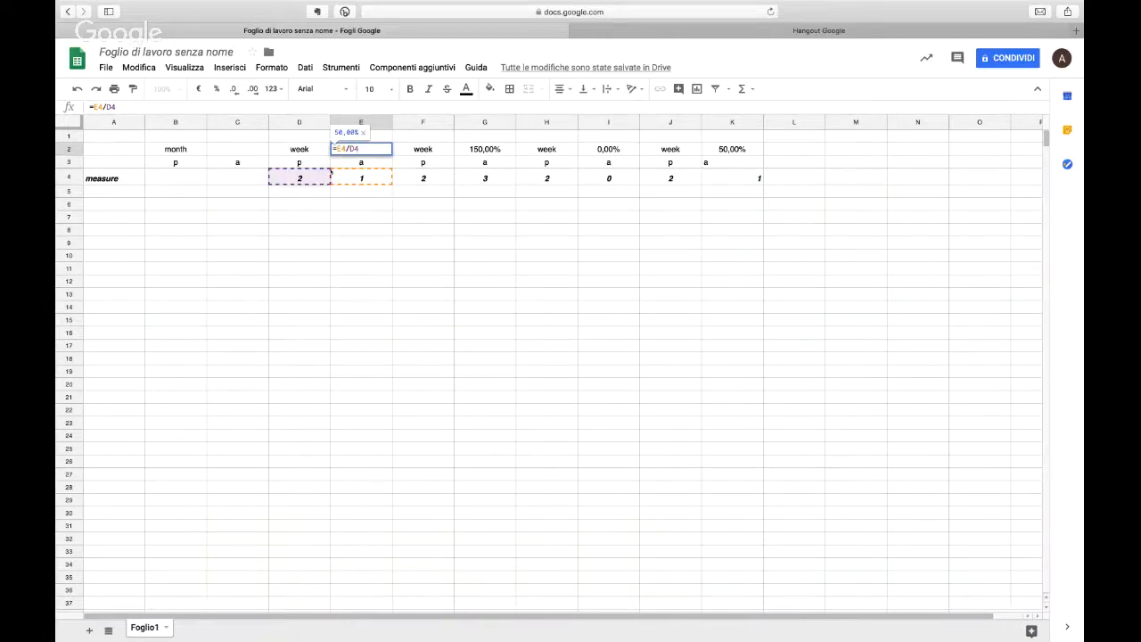
pyautogui.click(367, 205)
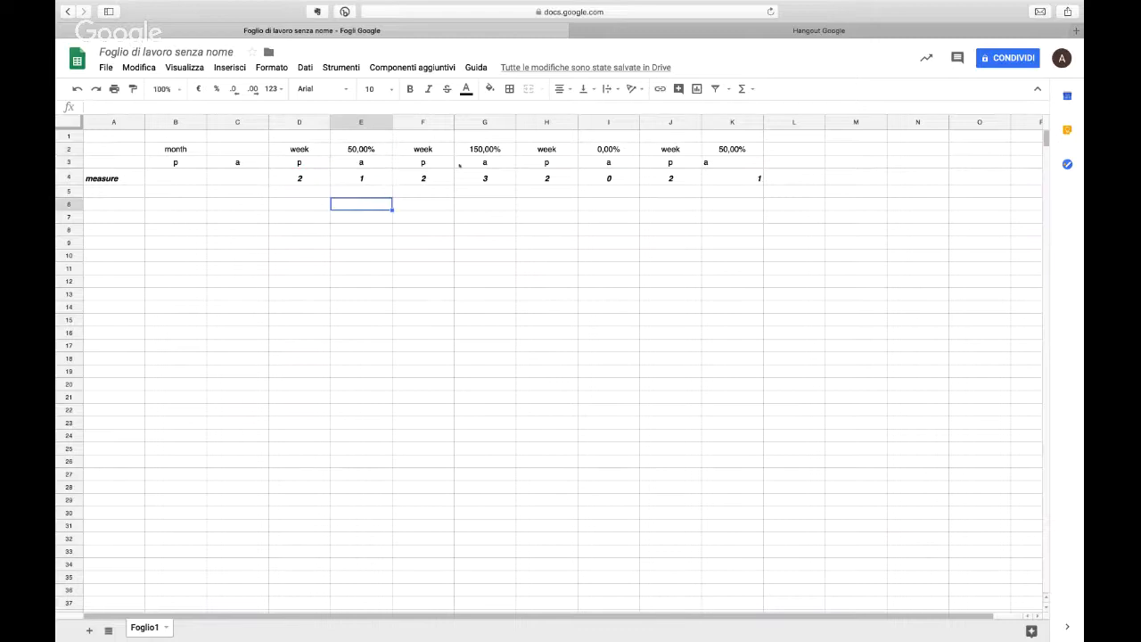
pyautogui.doubleClick(471, 148)
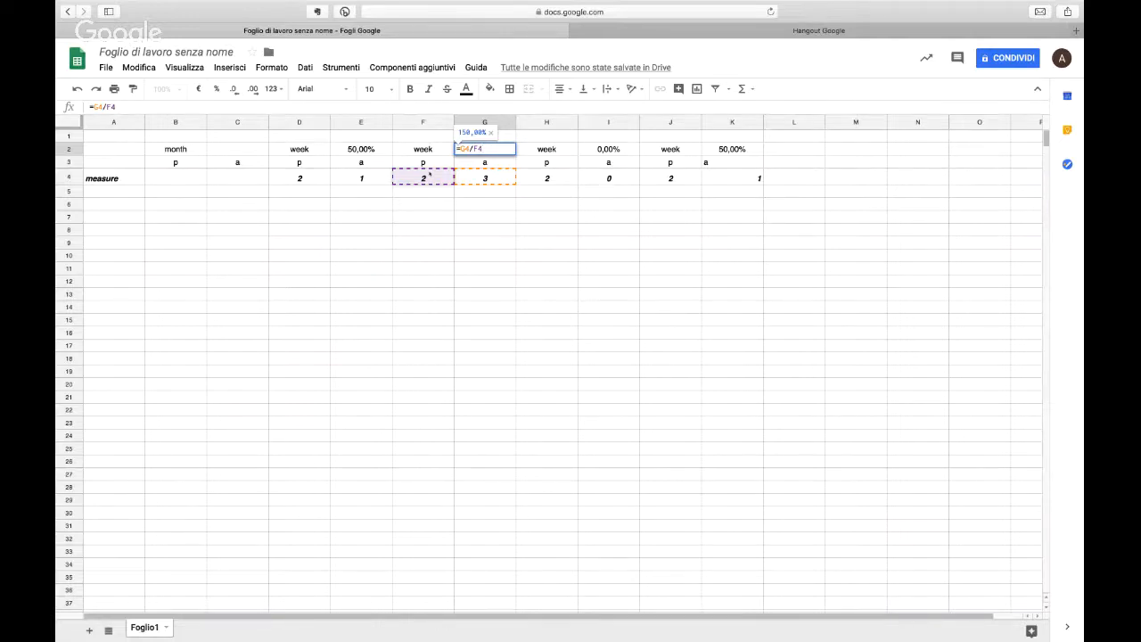
pyautogui.click(374, 154)
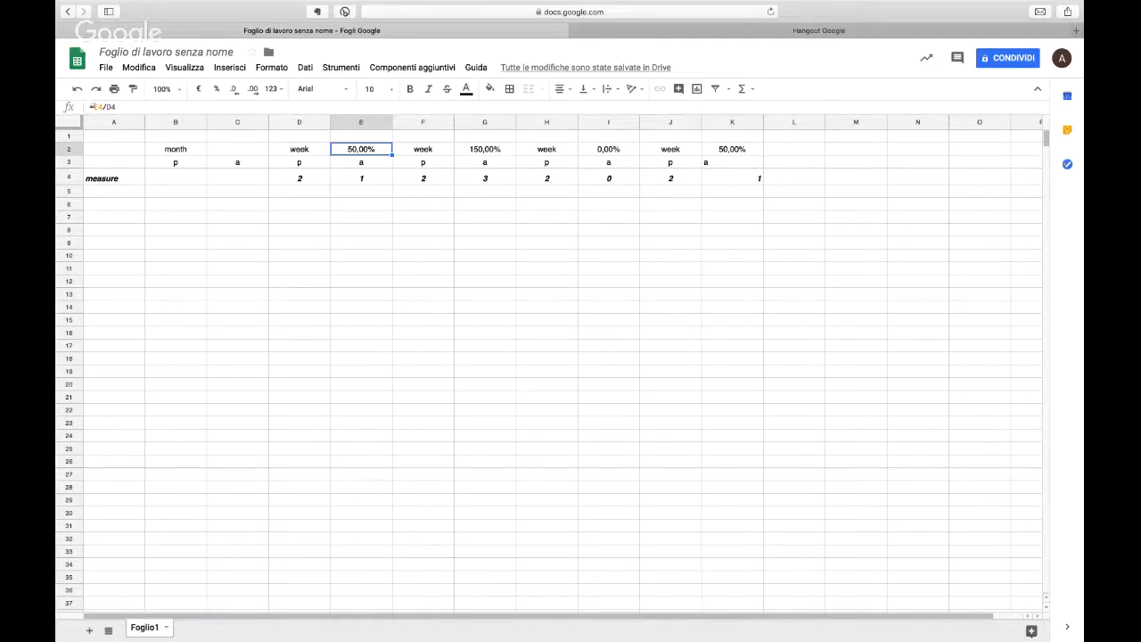
# Step: Make the references in cell E2's formula absolute, so that it reads =$E$4/$D$4
pyautogui.press('Return')
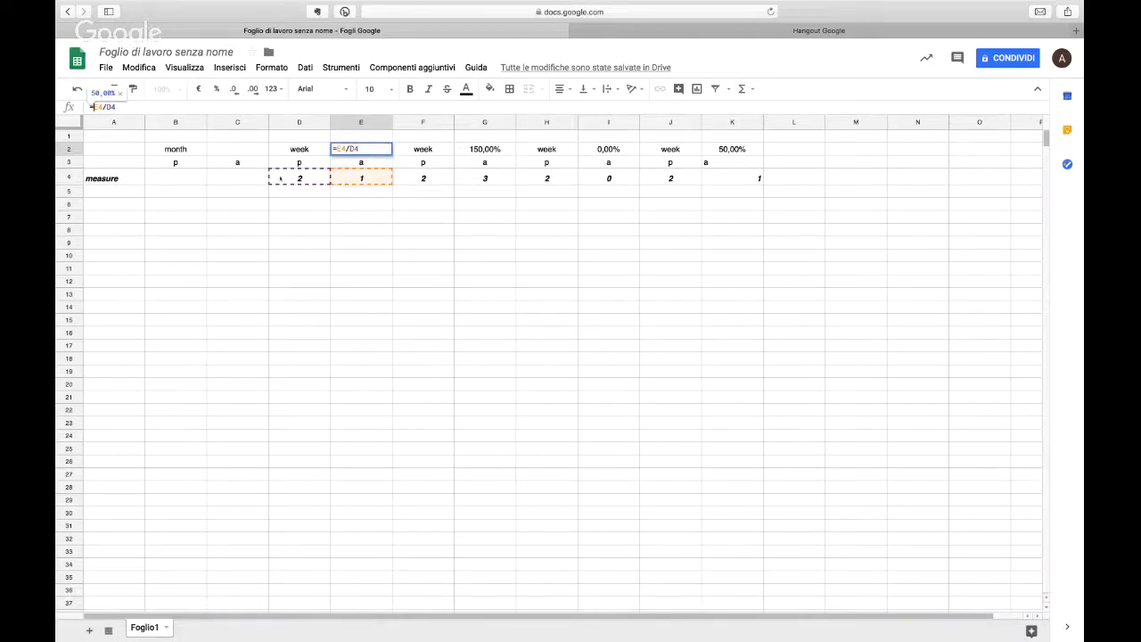
pyautogui.press('F4')
pyautogui.press('Right')
pyautogui.press('Right')
pyautogui.write('$')
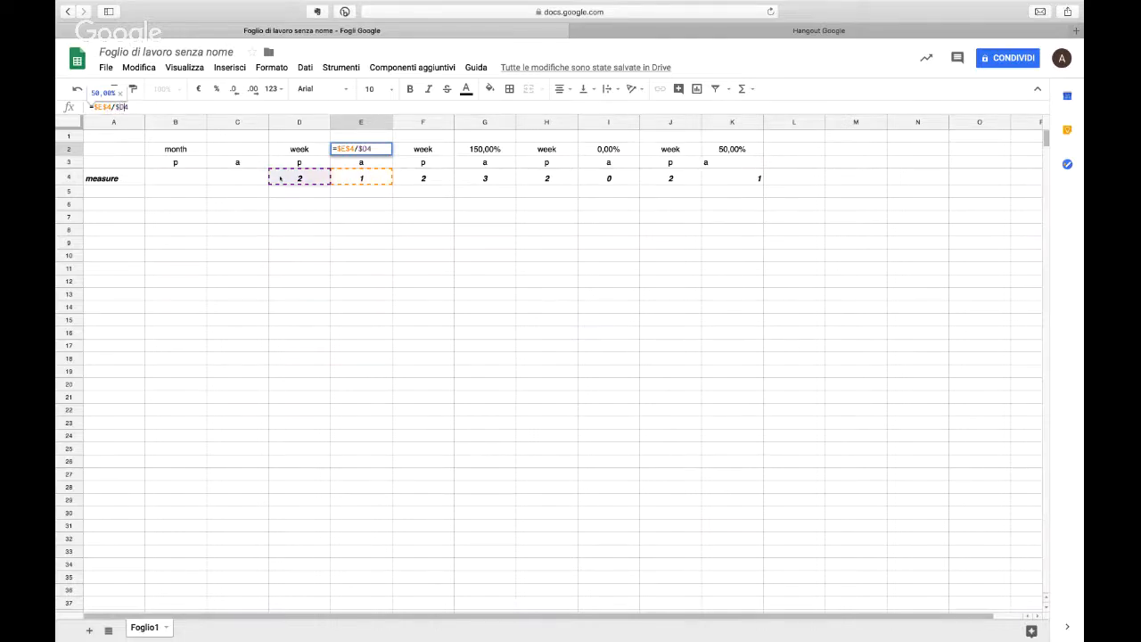
pyautogui.press('Right')
pyautogui.write('$')
pyautogui.press('Return')
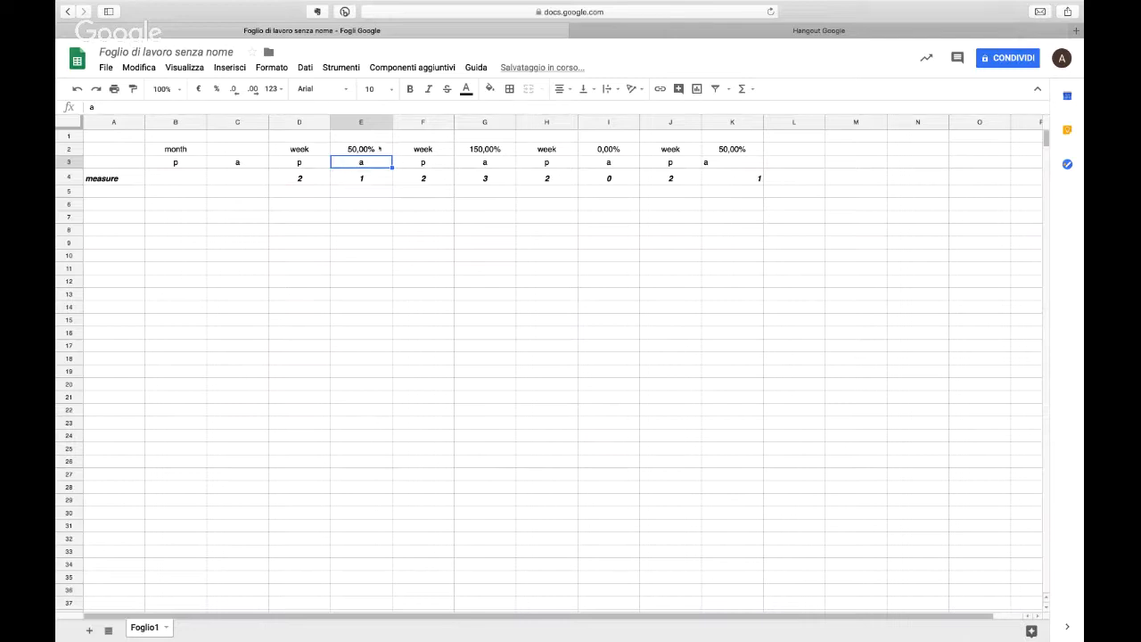
# Step: Copy the absolute-reference formula from E2 into cells E12, F12, G12, H12 and I12
pyautogui.press('Up')
pyautogui.click(365, 281)
pyautogui.write('50,00%')
pyautogui.click(426, 282)
pyautogui.write('50,00%')
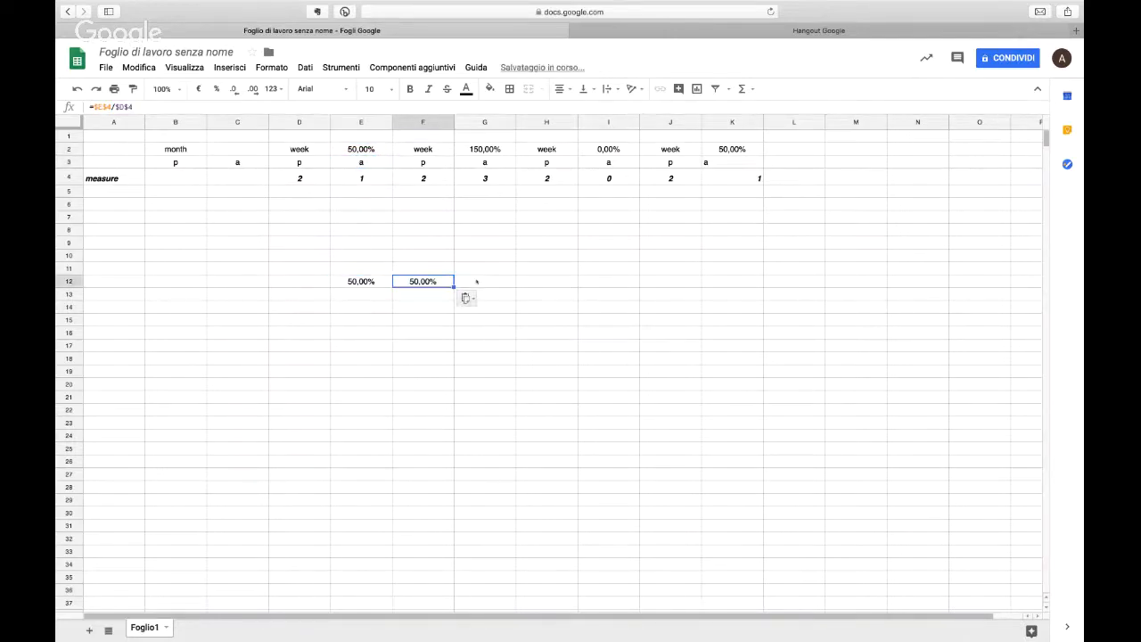
pyautogui.click(484, 282)
pyautogui.write('50,00%')
pyautogui.click(546, 282)
pyautogui.write('50,00%')
pyautogui.click(623, 285)
pyautogui.hotkey('ctrl', 'v')
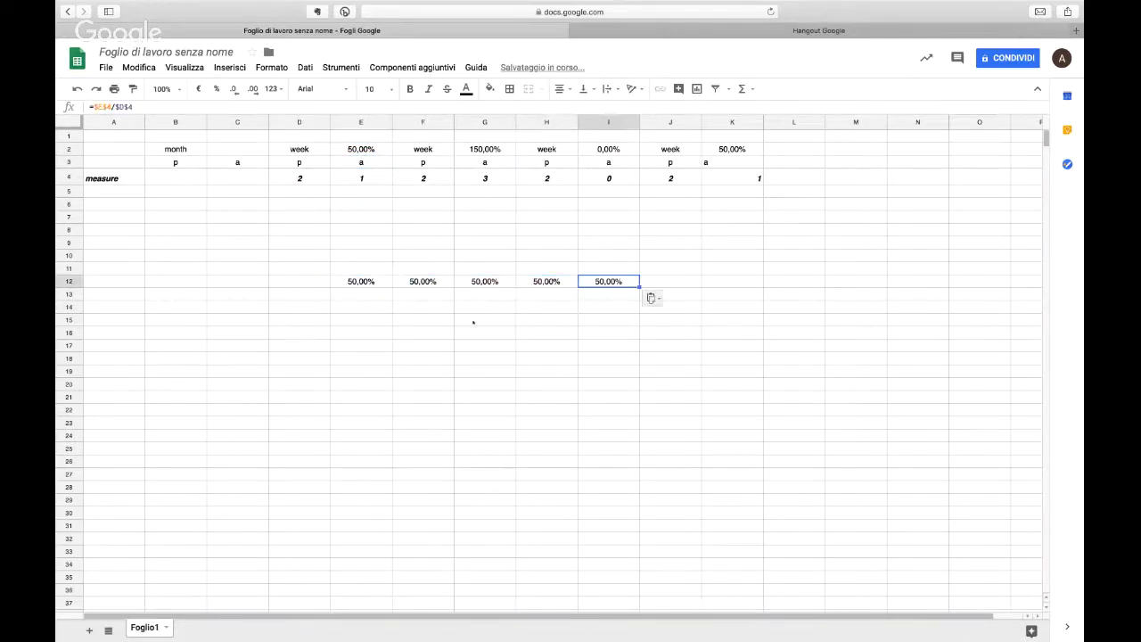
# Step: Check the references of the copied formulas in row 12 and clear the range E9:I18
pyautogui.press('Left')
pyautogui.press('Left')
pyautogui.press('Left')
pyautogui.press('Left')
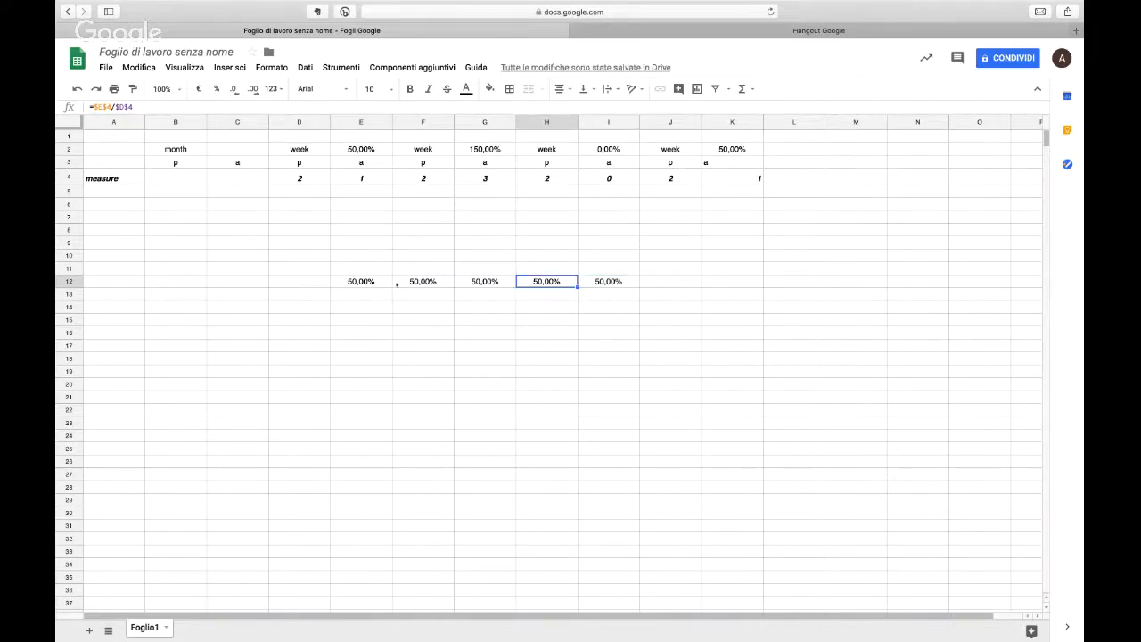
pyautogui.press('Left')
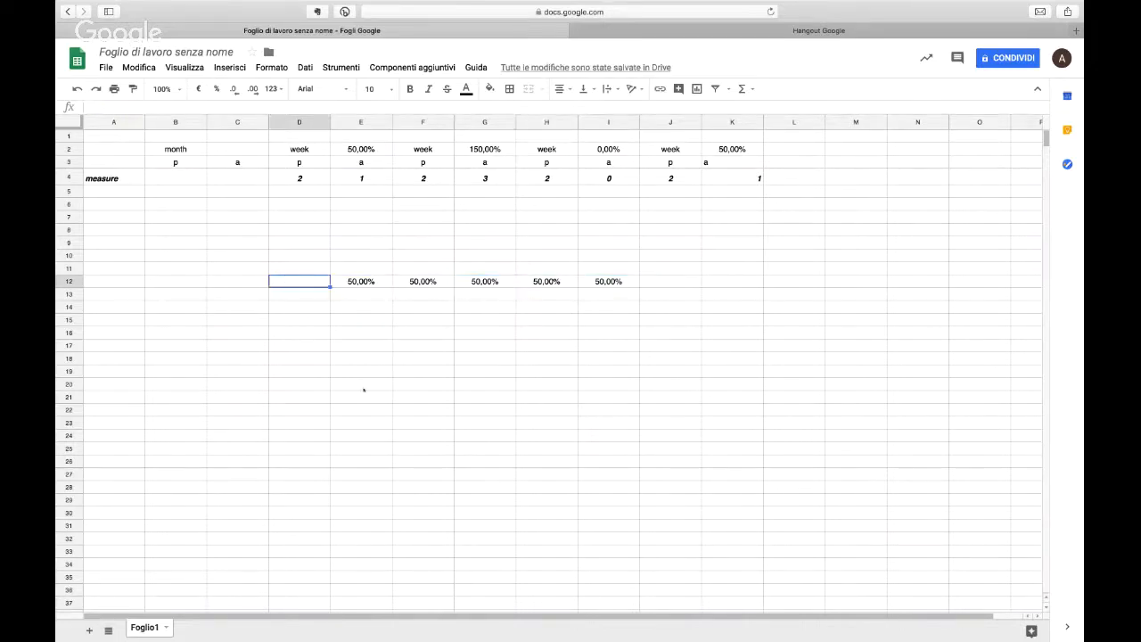
pyautogui.moveTo(363, 242); pyautogui.dragTo(608, 366)
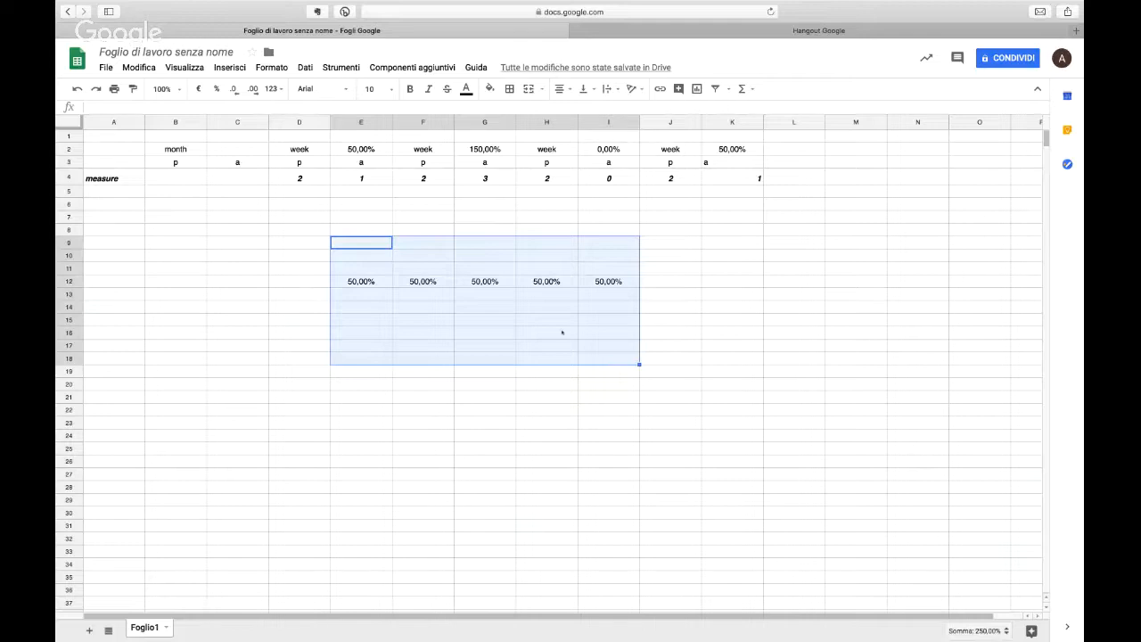
pyautogui.press('Delete')
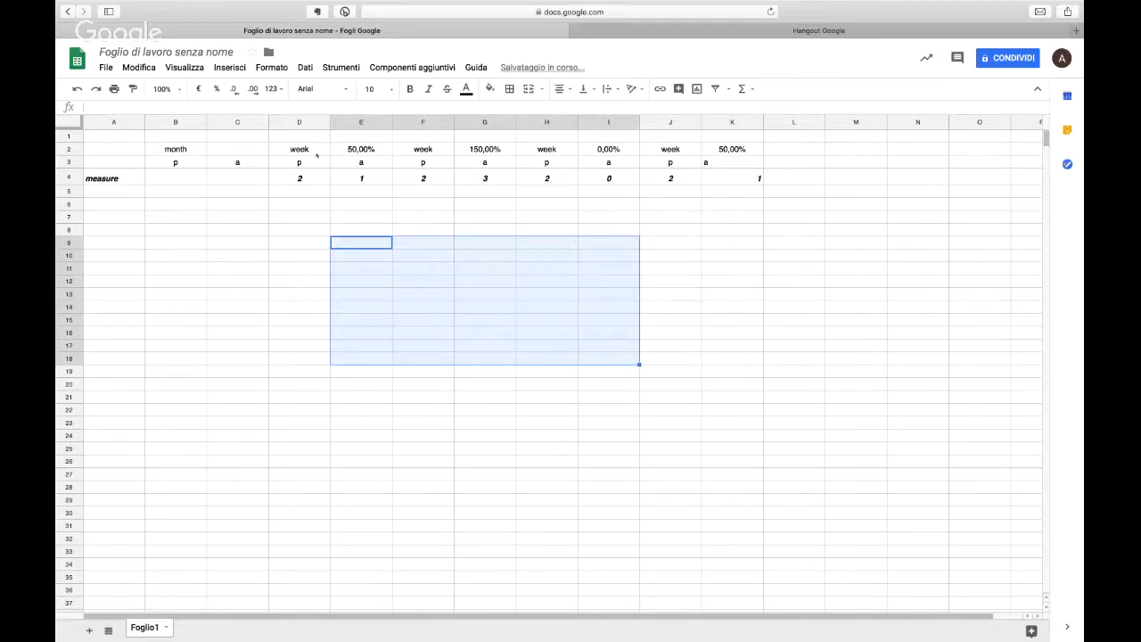
# Step: Fill the weekly block D2:K4 with a light yellow background colour
pyautogui.moveTo(316, 155); pyautogui.dragTo(715, 185)
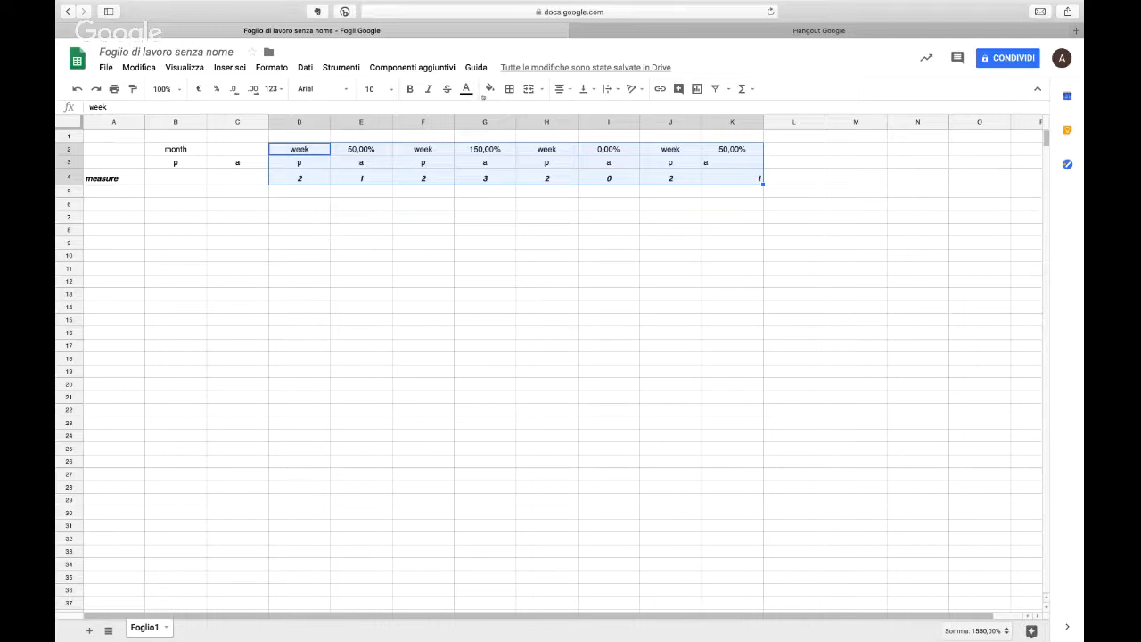
pyautogui.click(509, 89)
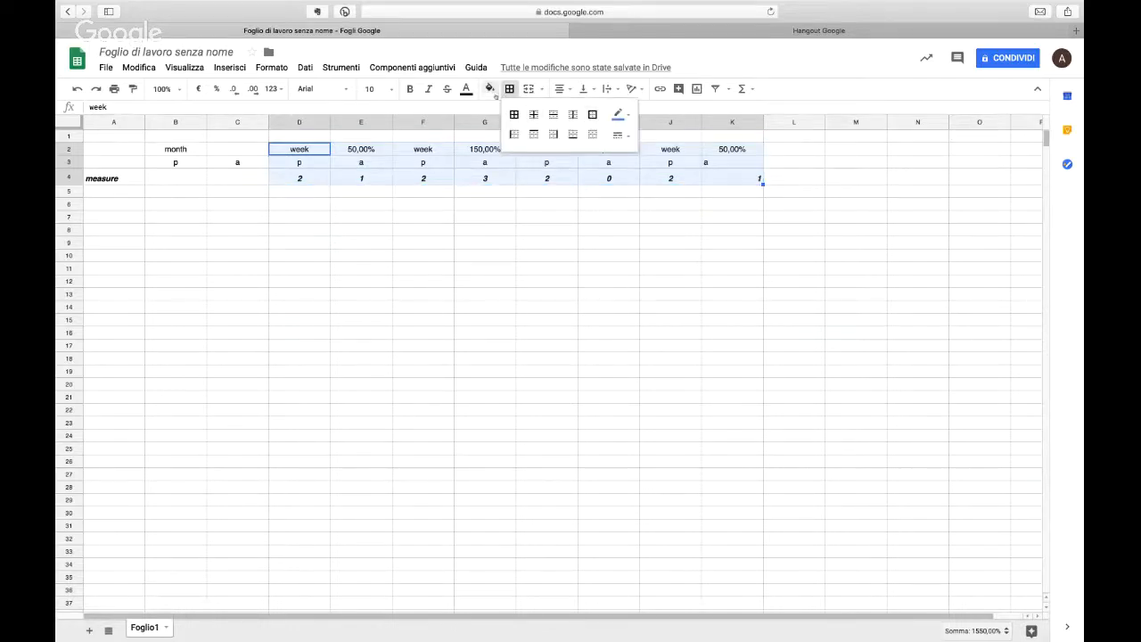
pyautogui.click(490, 89)
pyautogui.click(519, 157)
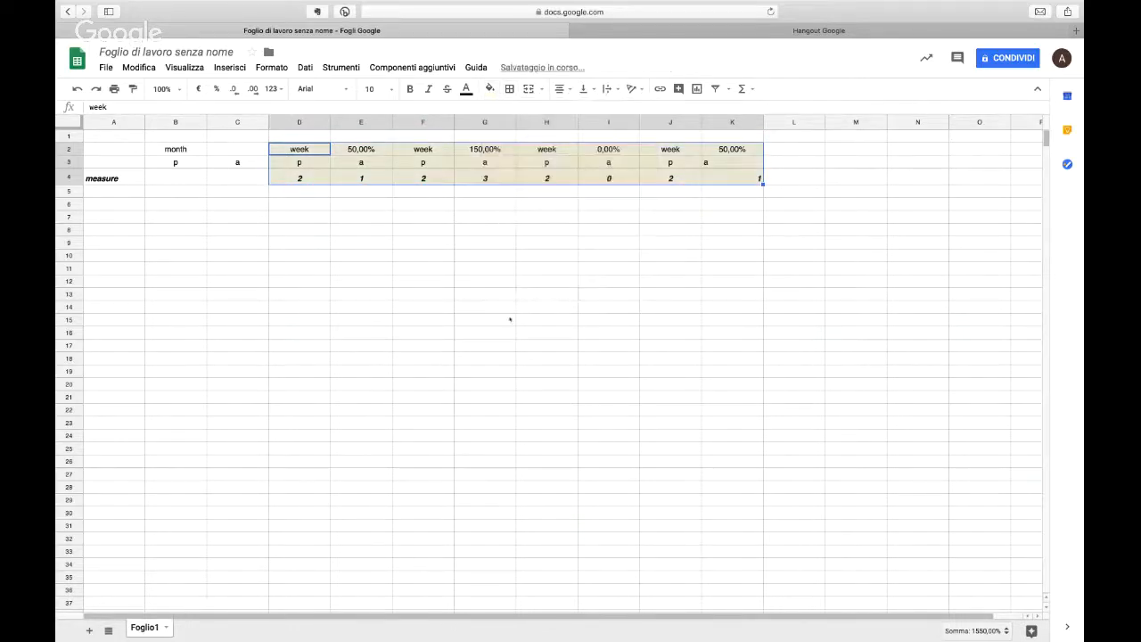
pyautogui.click(510, 319)
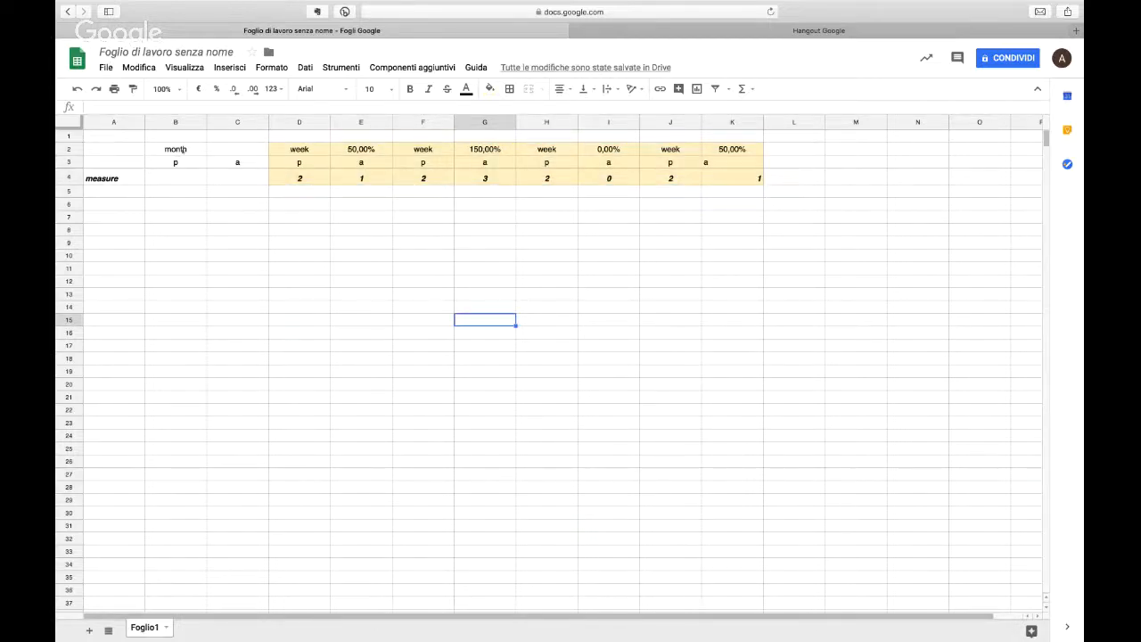
# Step: Fill the monthly block B2:C4 with a light green background colour
pyautogui.moveTo(178, 149); pyautogui.dragTo(237, 178)
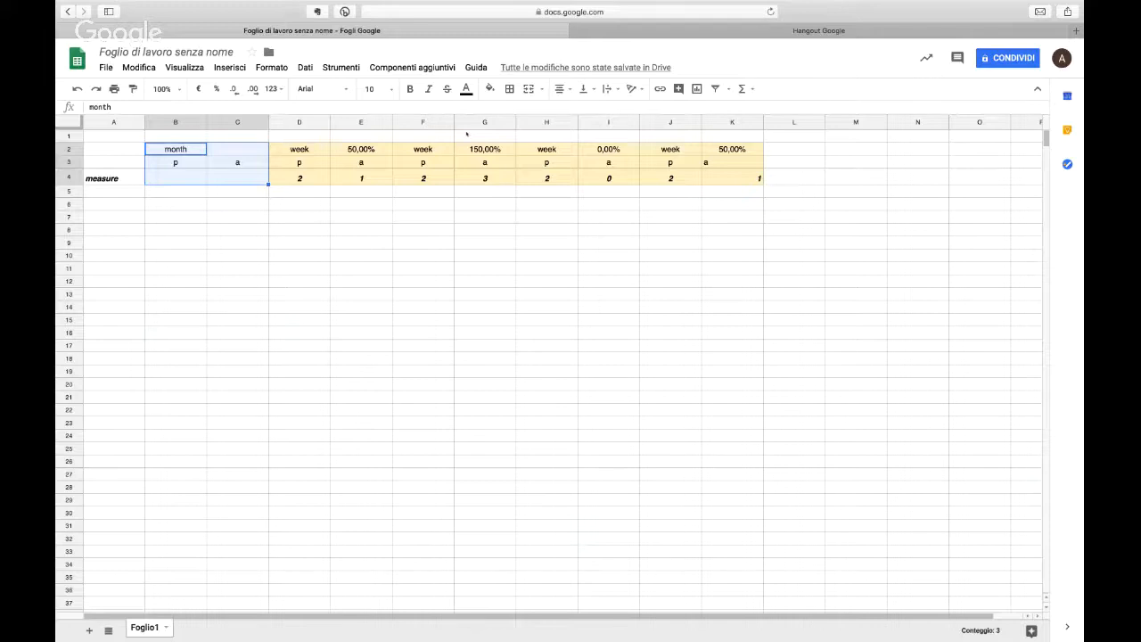
pyautogui.click(490, 89)
pyautogui.click(538, 157)
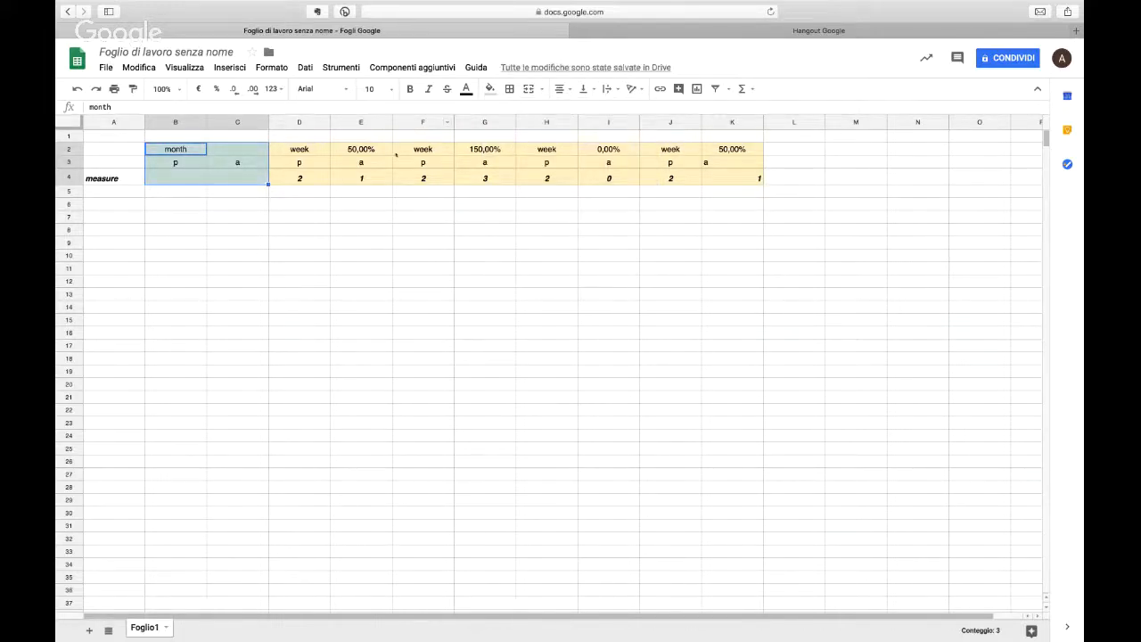
# Step: Change the background colour of the weekly block D2:K4 to light blue
pyautogui.moveTo(298, 149); pyautogui.dragTo(759, 178)
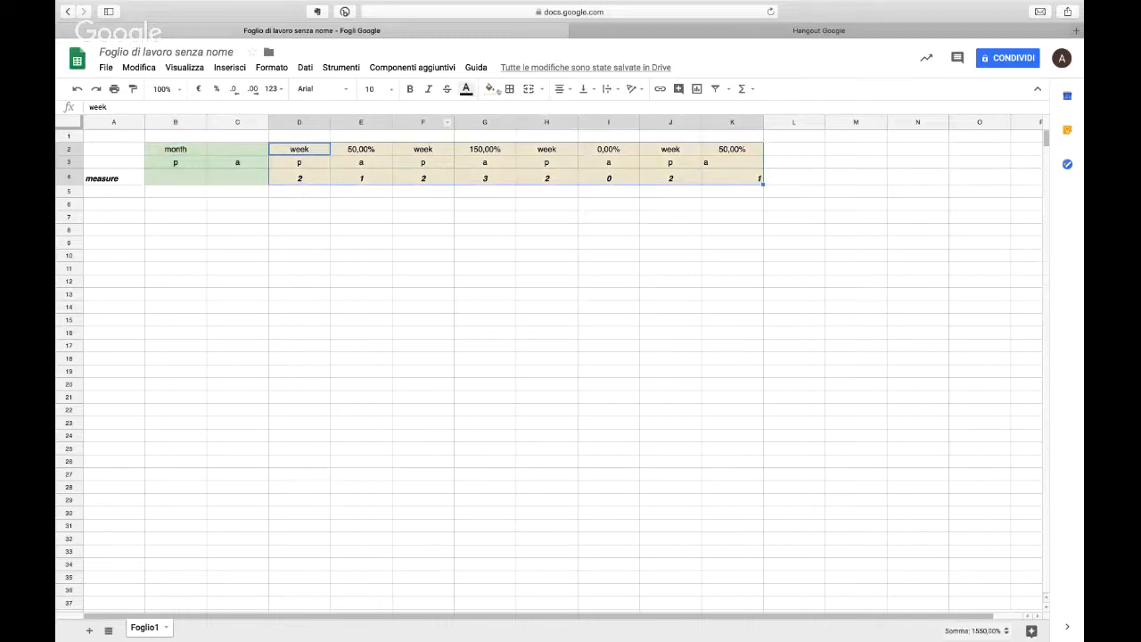
pyautogui.click(489, 88)
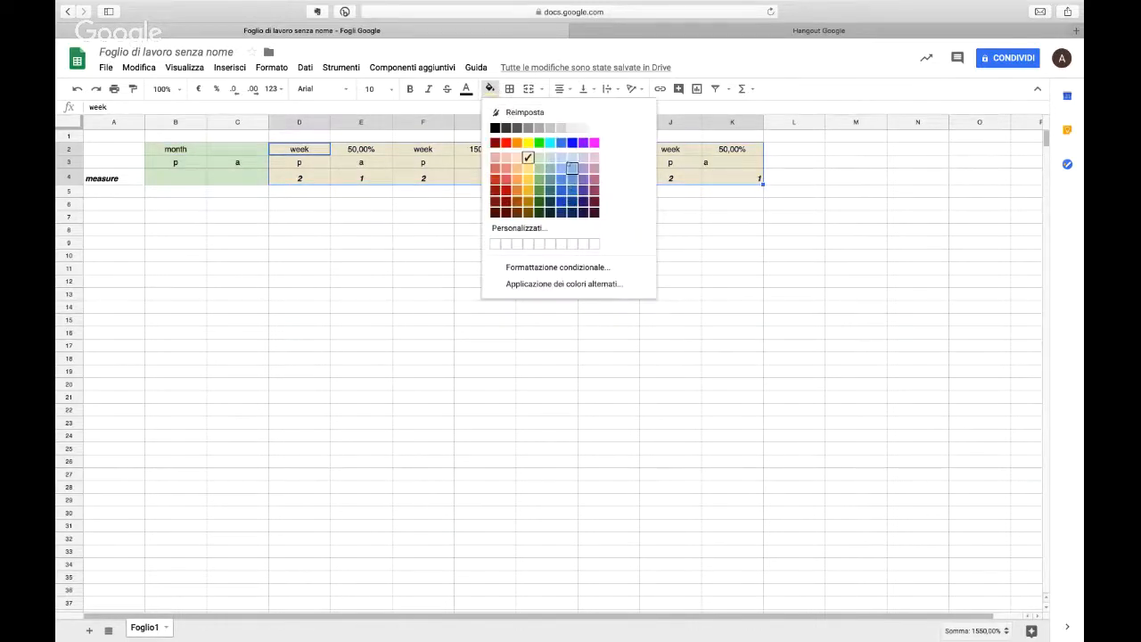
pyautogui.click(572, 168)
# Step: Change the background colour of the monthly block B2:C4 to a light violet-blue that differs from the weekly block
pyautogui.moveTo(259, 151); pyautogui.dragTo(178, 179)
pyautogui.click(489, 88)
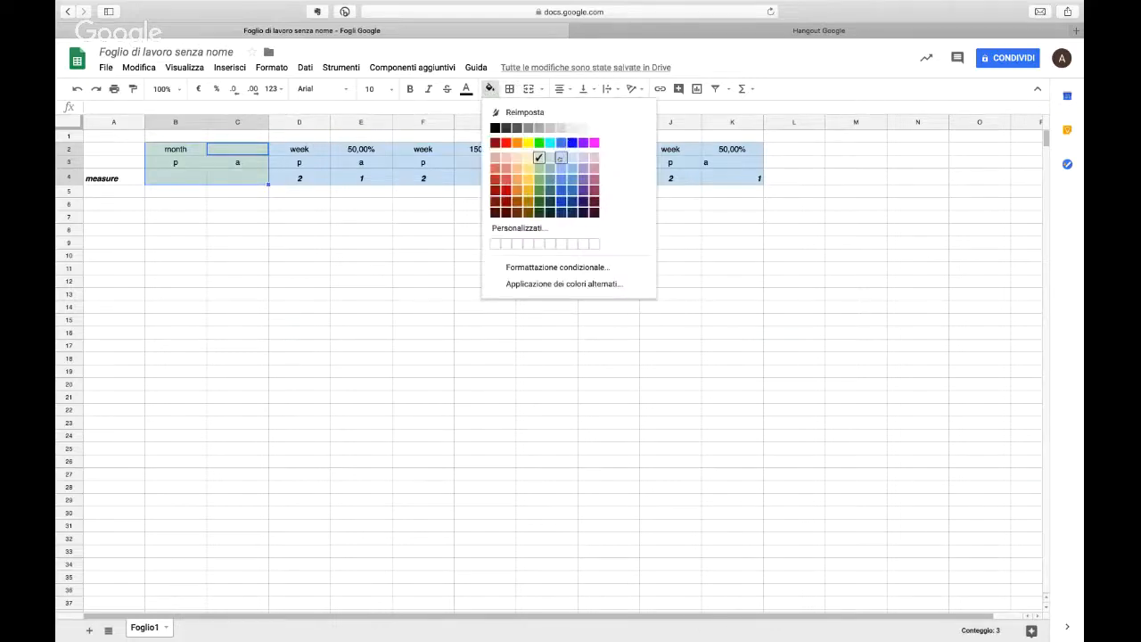
pyautogui.click(571, 168)
pyautogui.click(402, 240)
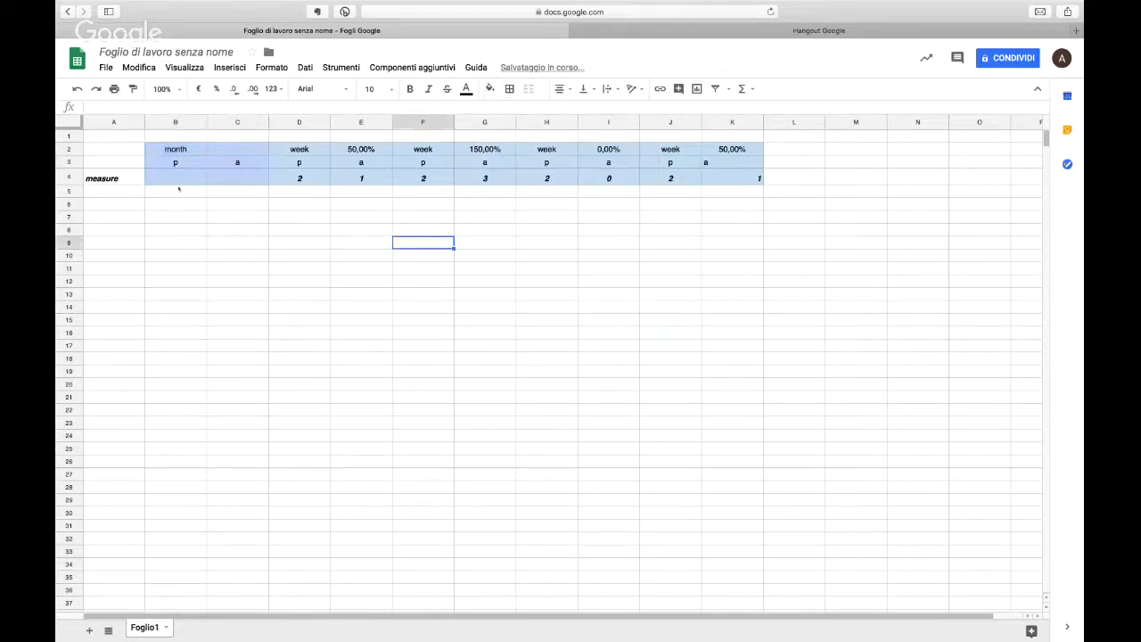
# Step: Total the weekly "a" values in the monthly cell C4 with the formula =E4+G4+I4+K4
pyautogui.click(239, 185)
pyautogui.write('=')
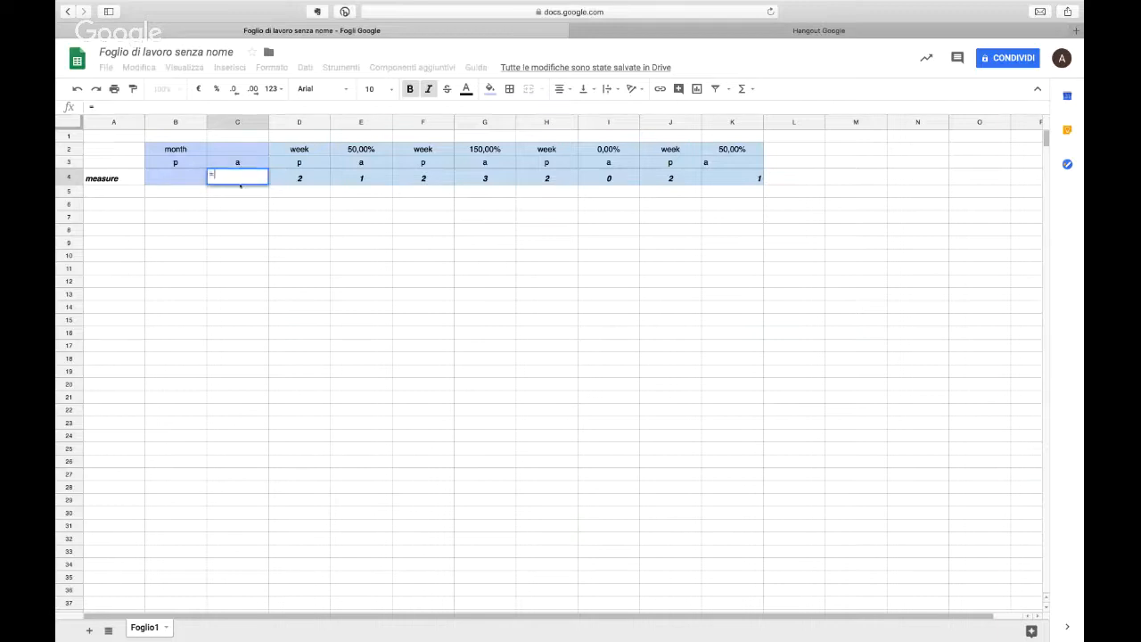
pyautogui.click(375, 179)
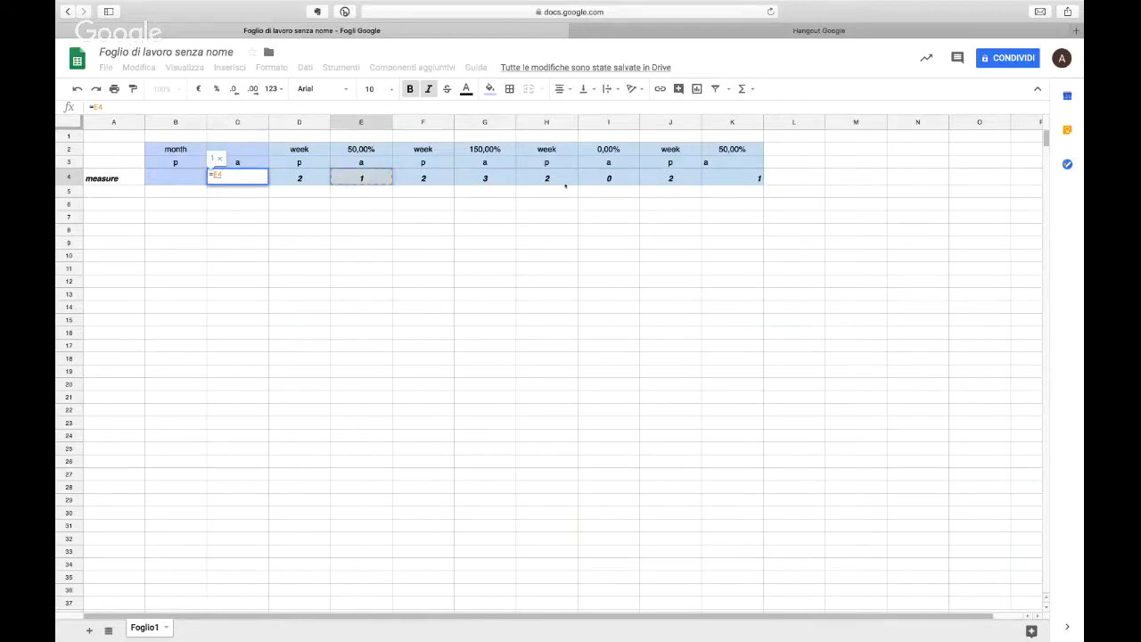
pyautogui.write('+')
pyautogui.click(485, 178)
pyautogui.write('+')
pyautogui.click(608, 178)
pyautogui.write('+')
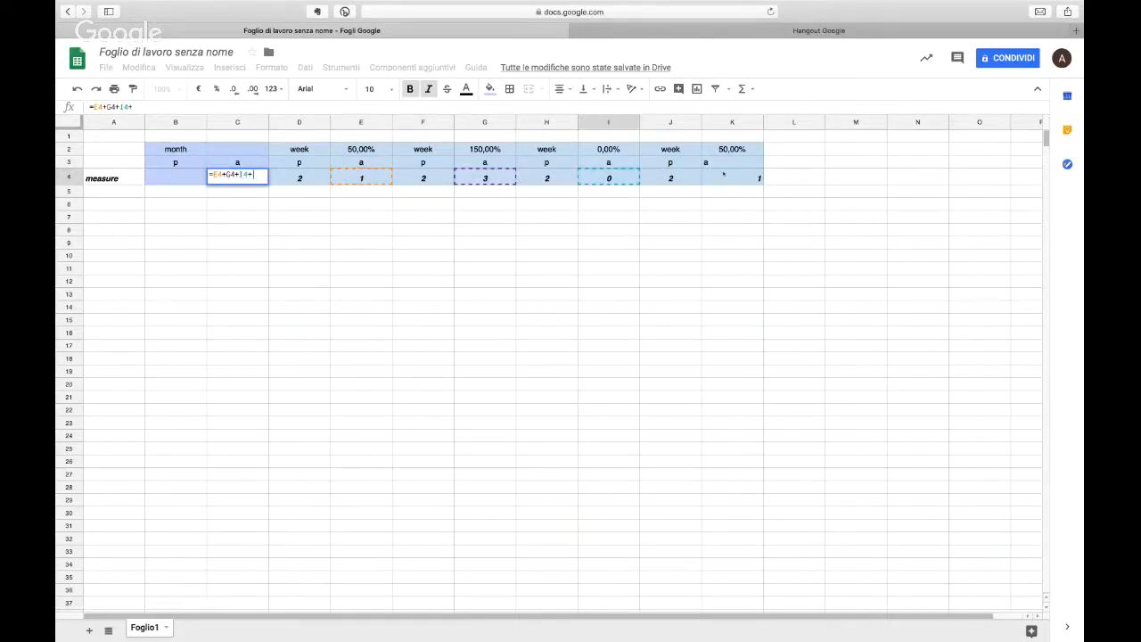
pyautogui.click(723, 174)
pyautogui.press('Return')
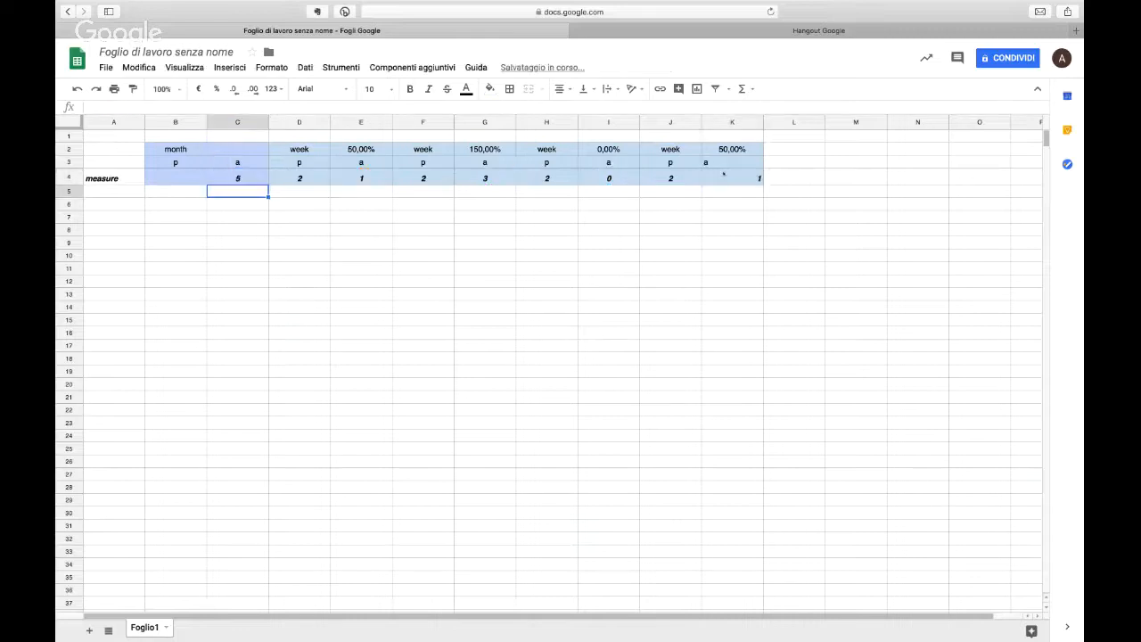
# Step: Copy the sum formula from C4 into B4 to total the weekly "p" values
pyautogui.click(259, 181)
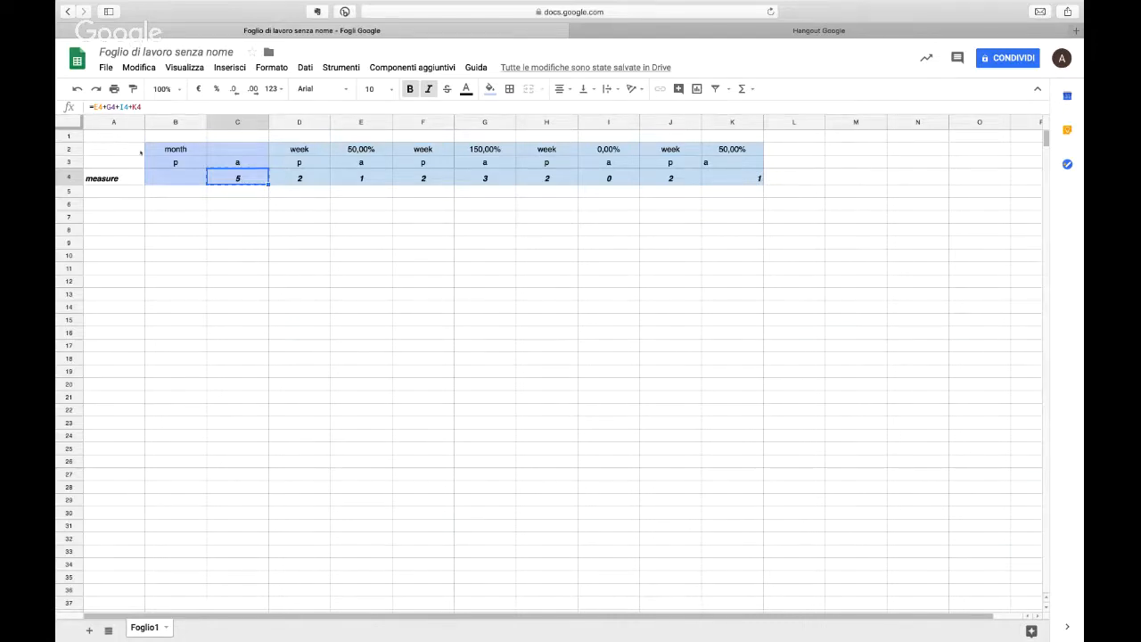
pyautogui.click(177, 176)
pyautogui.write('=D4+F4+H4+J4')
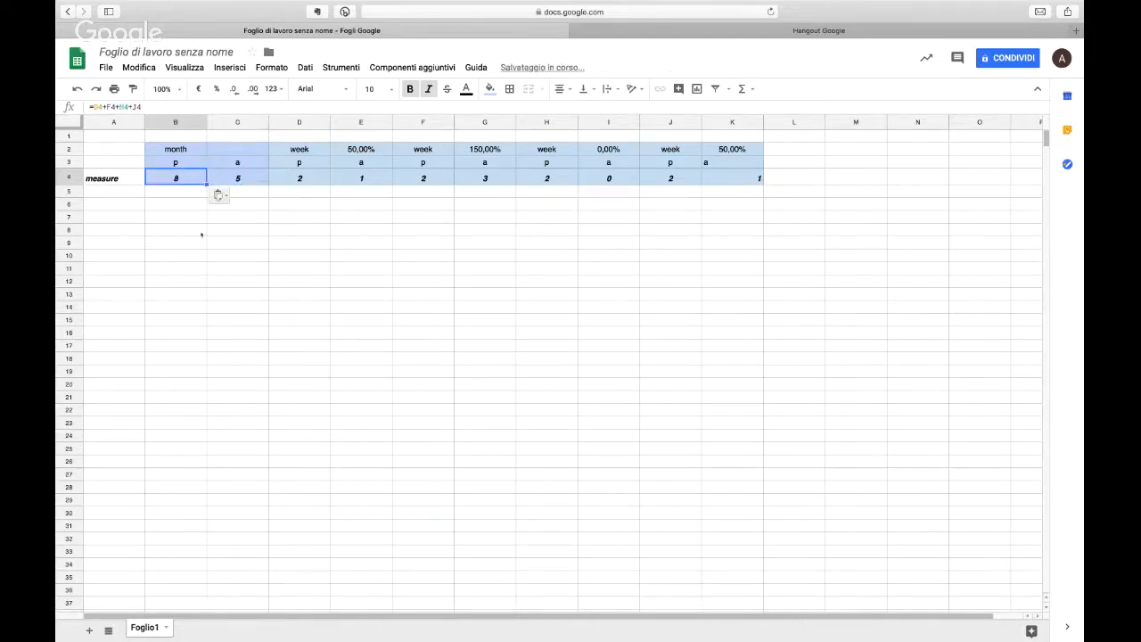
pyautogui.click(246, 323)
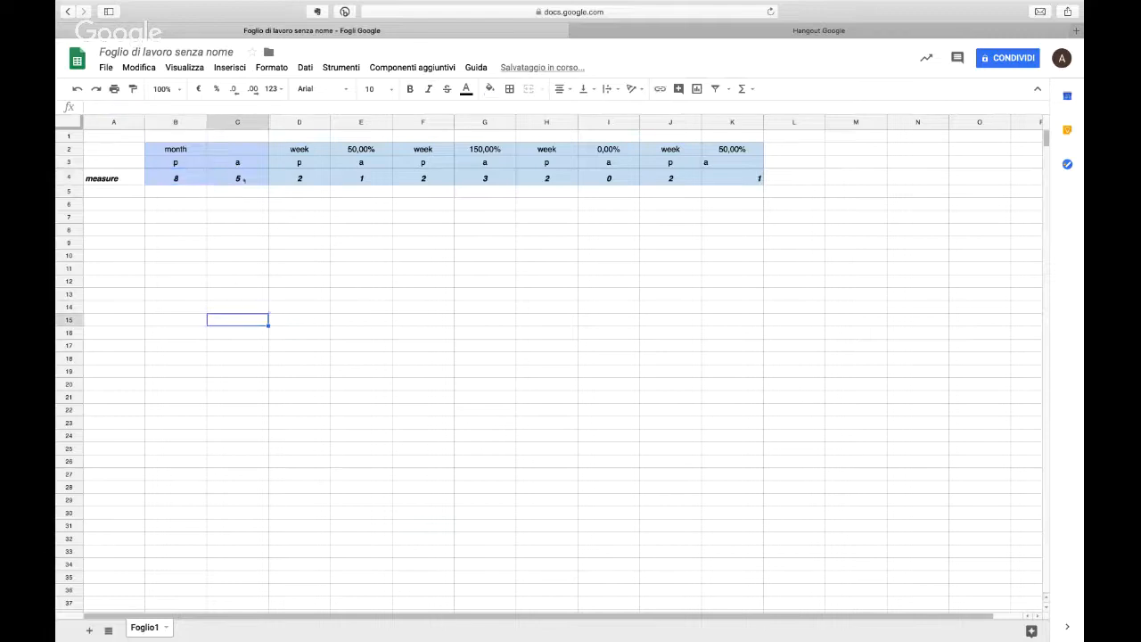
# Step: Examine which weekly cells the monthly sum formulas in C4 and B4 add up, without changing them
pyautogui.click(190, 179)
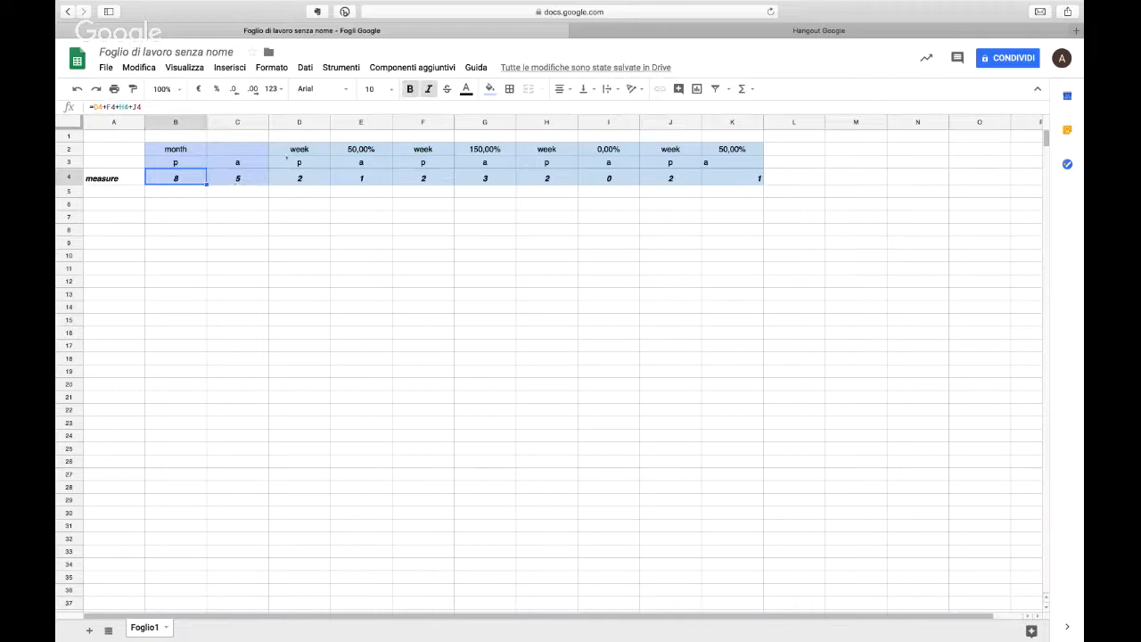
pyautogui.doubleClick(254, 179)
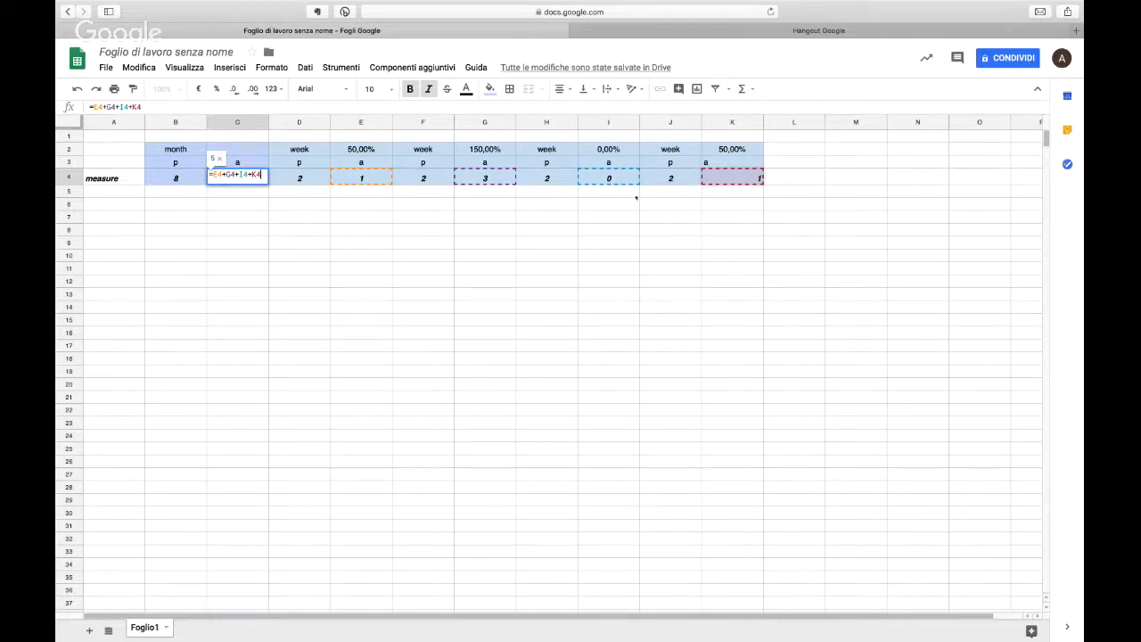
pyautogui.press('Return')
pyautogui.doubleClick(175, 183)
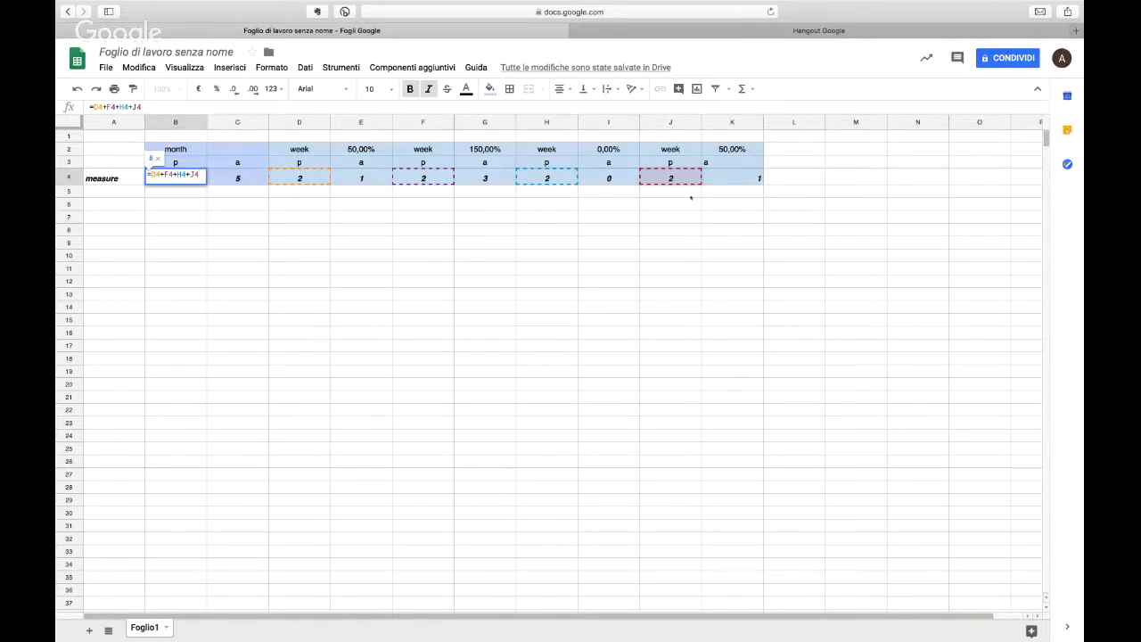
pyautogui.press('Return')
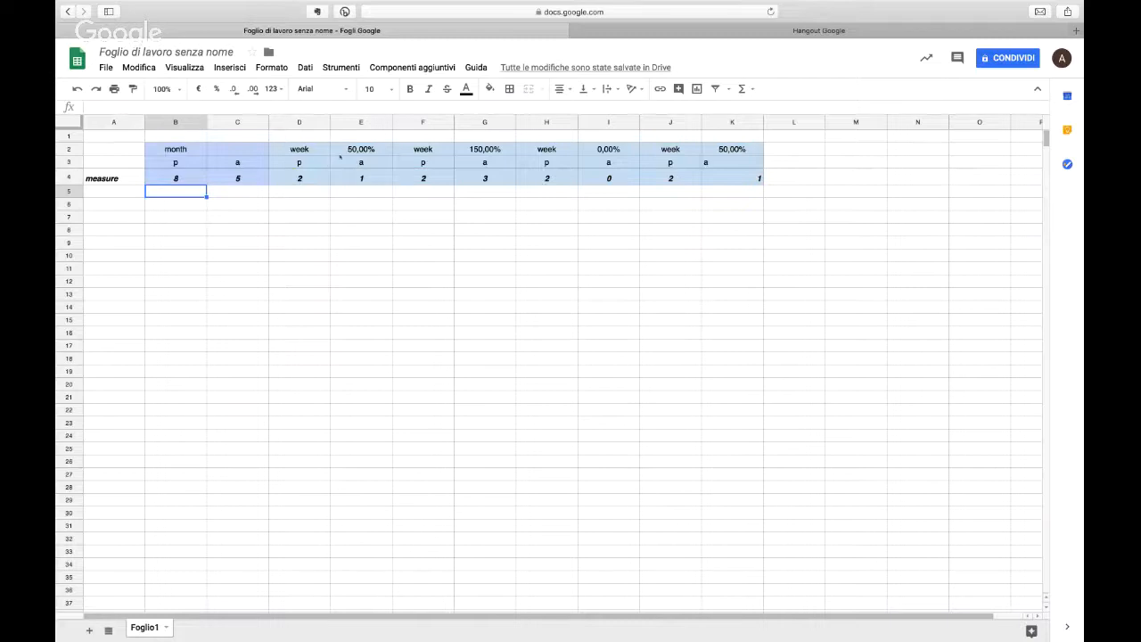
# Step: Copy the relative percentage formula from G2 into the monthly cell C2
pyautogui.click(342, 151)
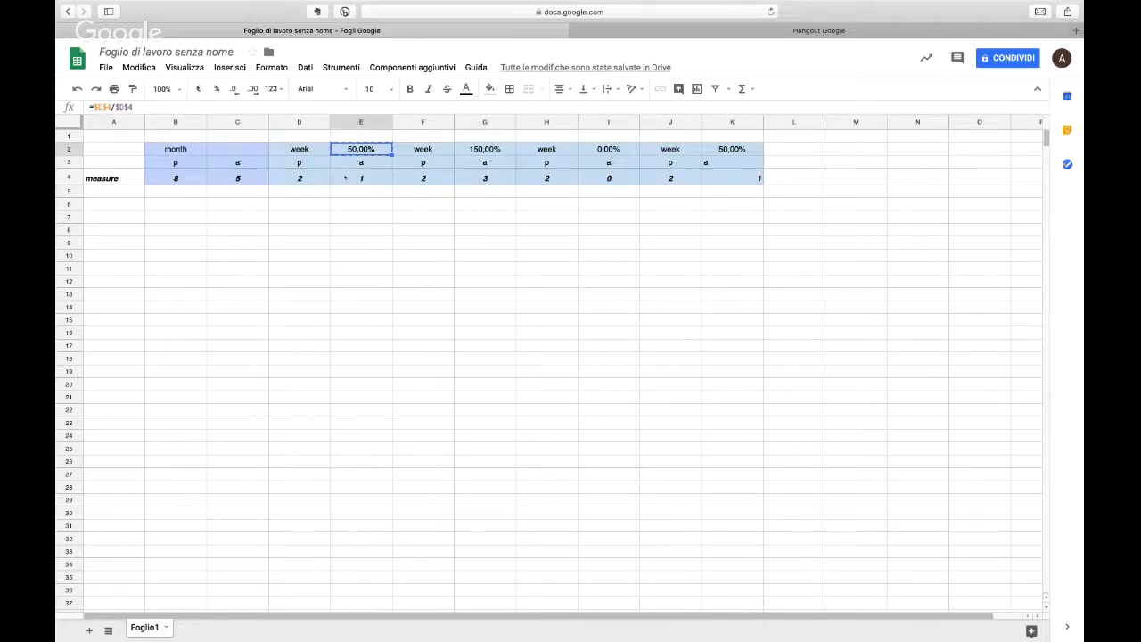
pyautogui.click(493, 150)
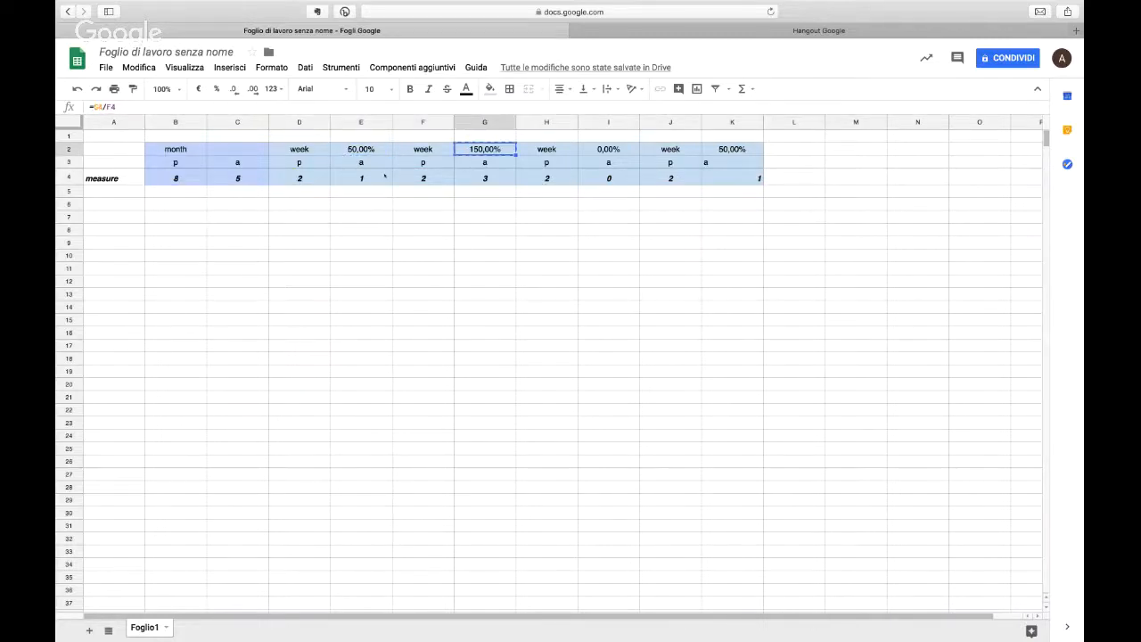
pyautogui.click(233, 150)
pyautogui.hotkey('ctrl', 'v')
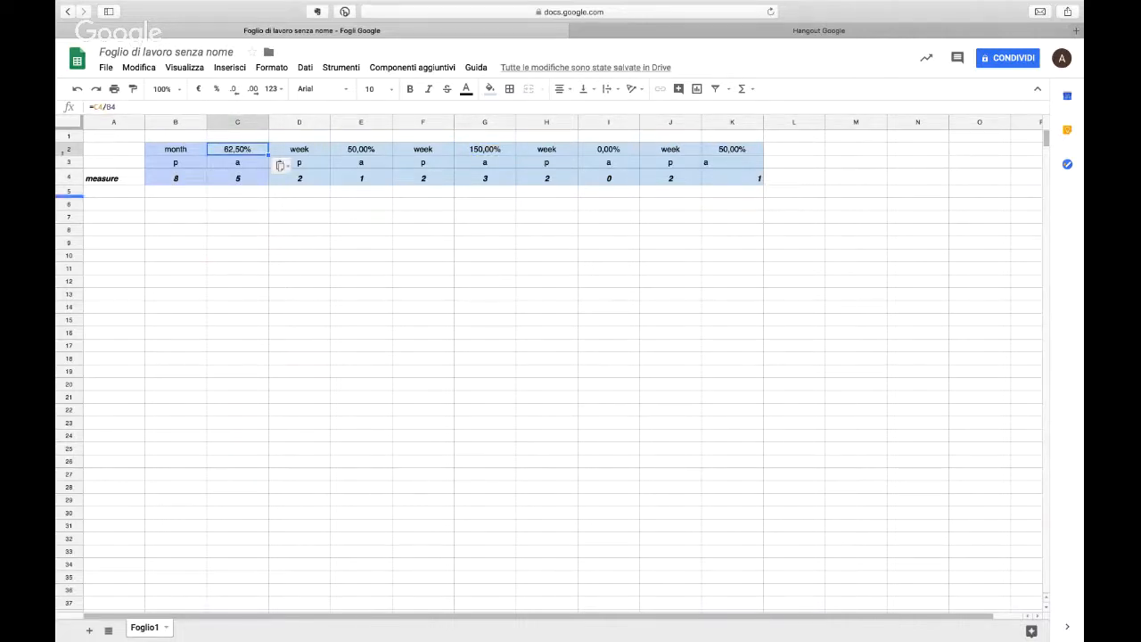
pyautogui.click(68, 124)
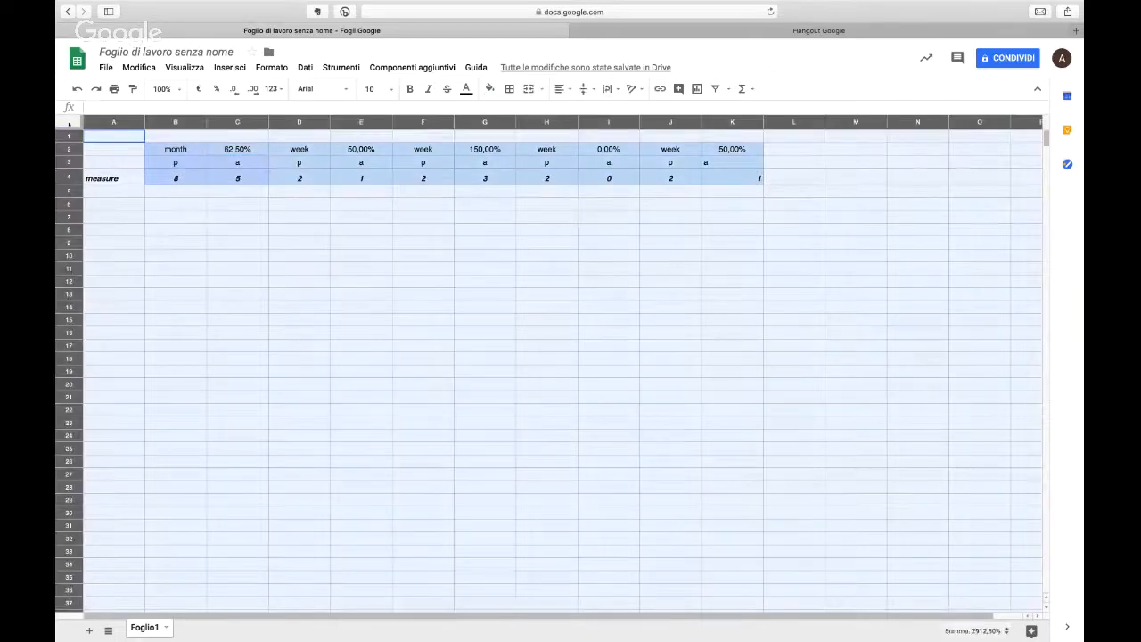
pyautogui.click(260, 149)
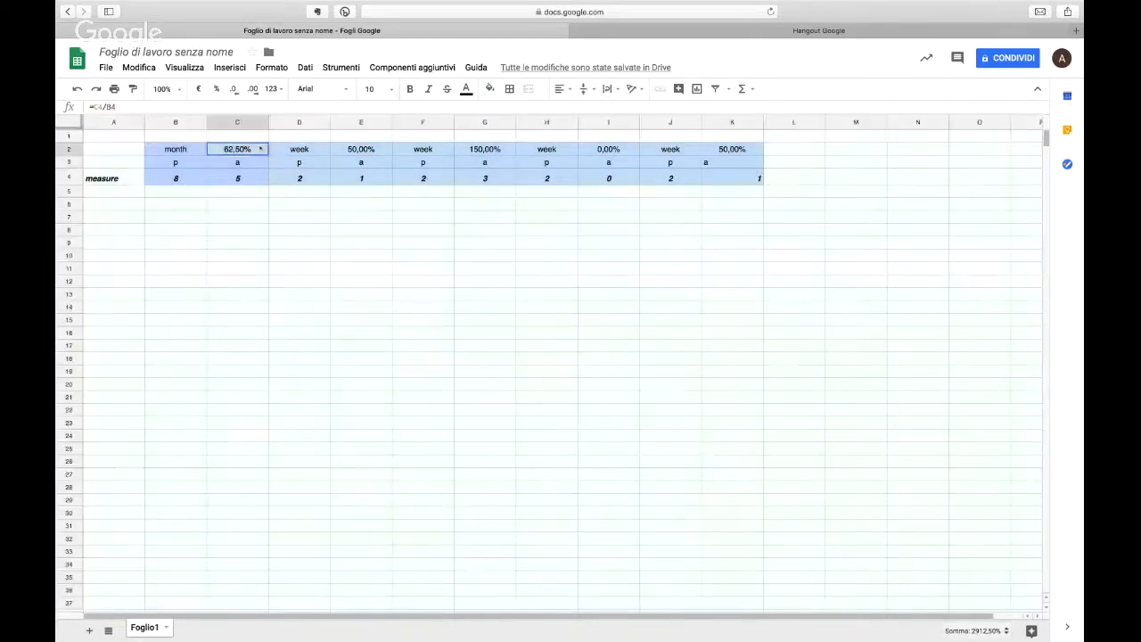
# Step: Start a conditional formatting rule for the percentage cells C2, E2, G2, I2 and K2
pyautogui.keyDown('super'); pyautogui.click(361, 149); pyautogui.keyUp('super')
pyautogui.keyDown('super'); pyautogui.click(485, 149); pyautogui.keyUp('super')
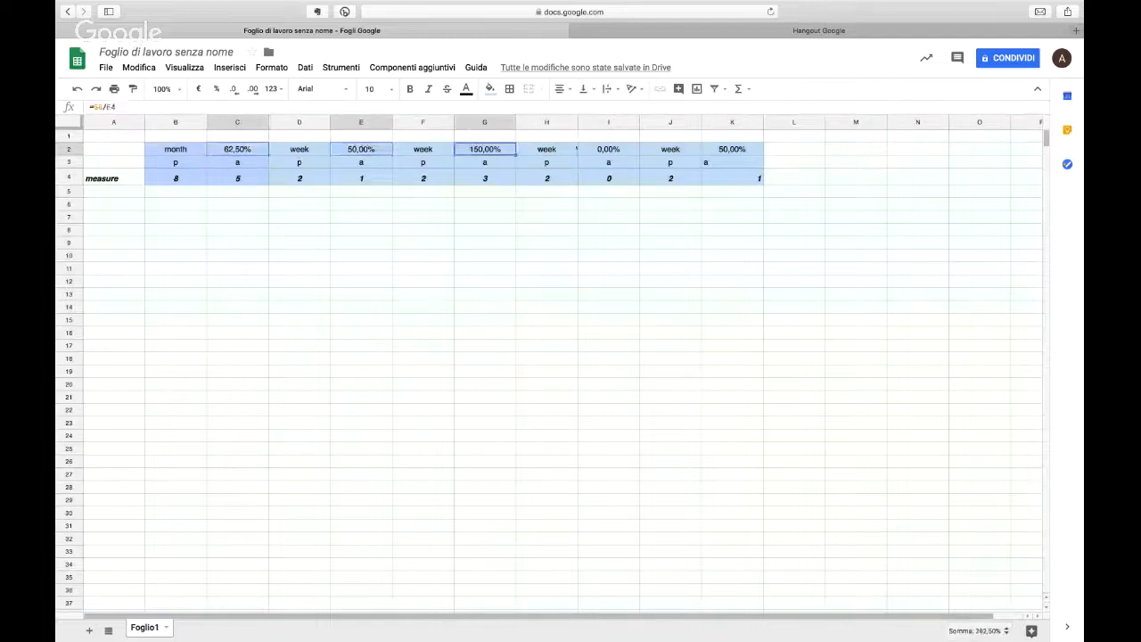
pyautogui.keyDown('super'); pyautogui.click(608, 149); pyautogui.keyUp('super')
pyautogui.keyDown('super'); pyautogui.click(751, 149); pyautogui.keyUp('super')
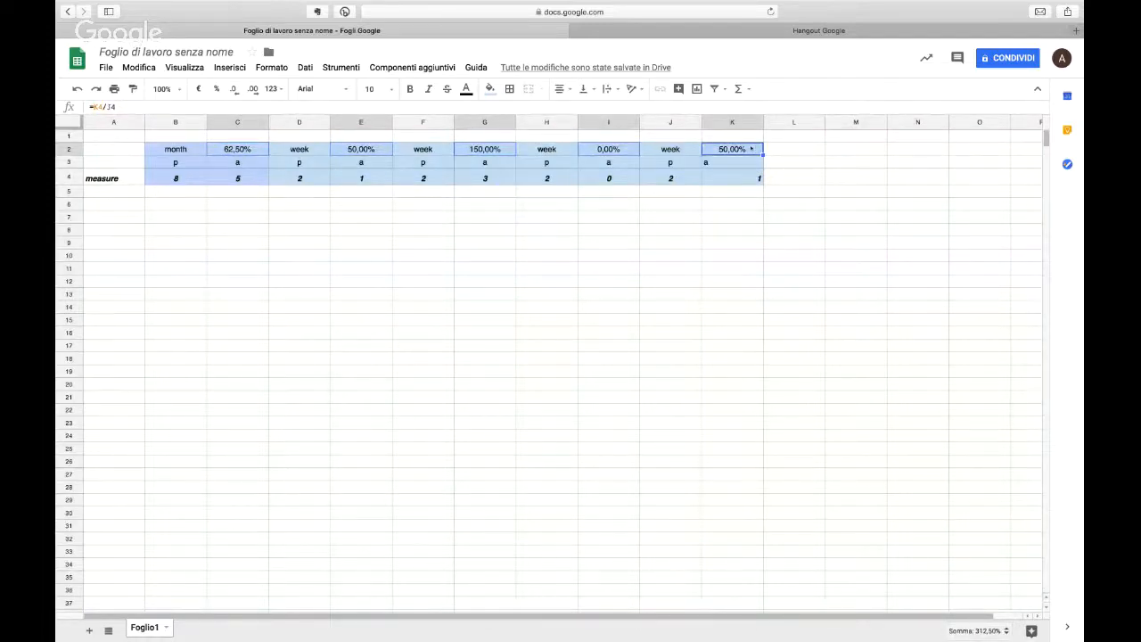
pyautogui.rightClick(751, 149)
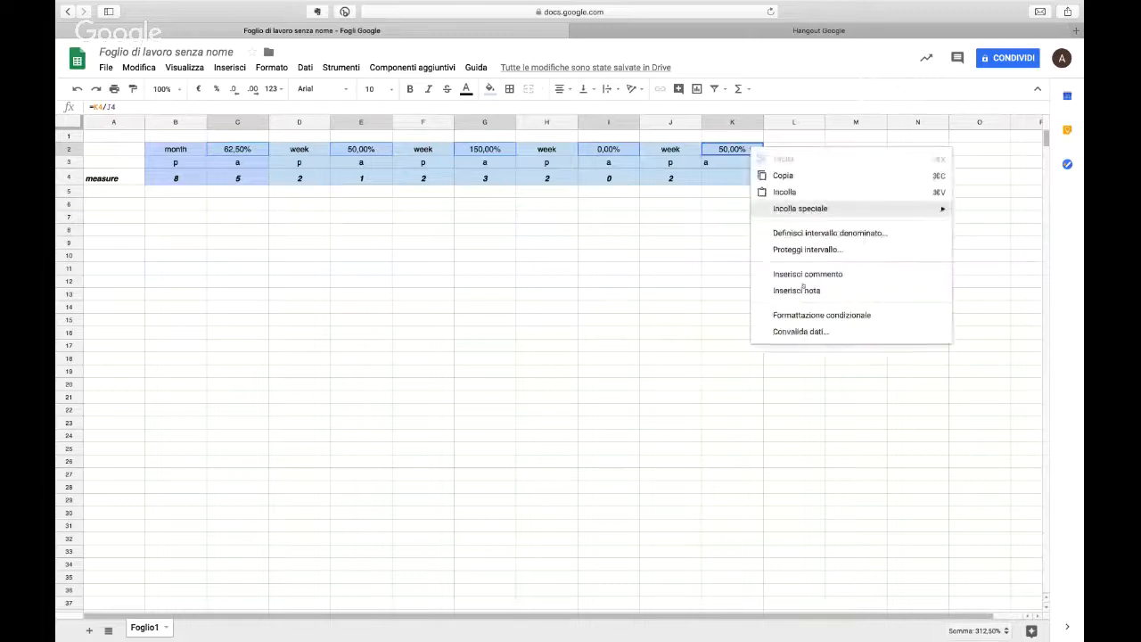
pyautogui.click(802, 315)
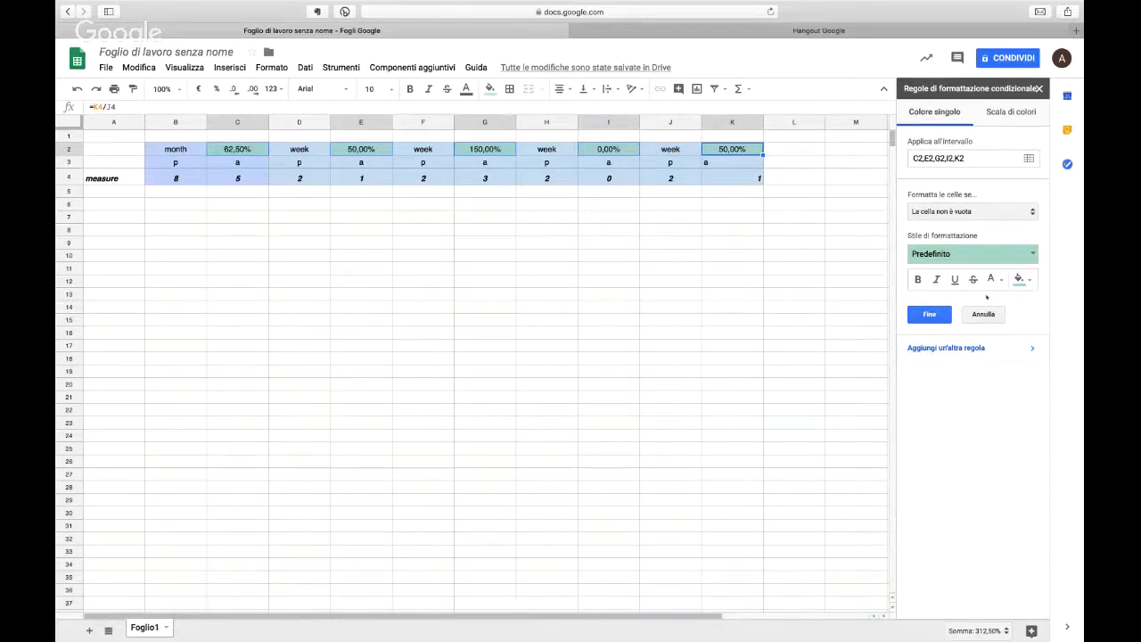
# Step: Try a single-colour rule that highlights percentages greater than 0,5 with the default green style
pyautogui.click(987, 213)
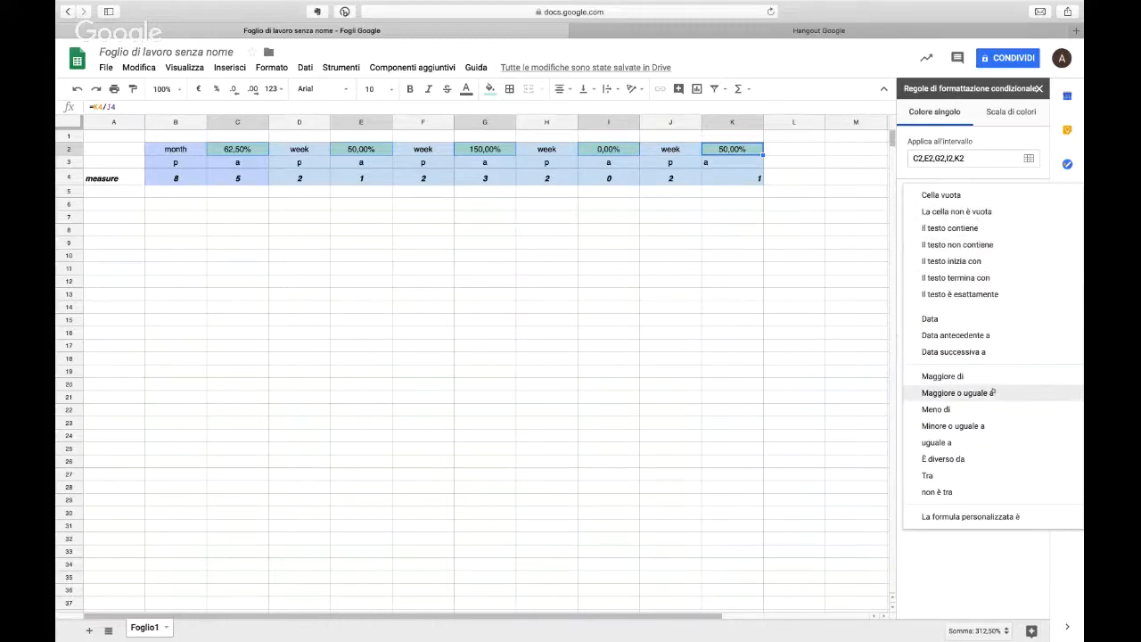
pyautogui.click(991, 378)
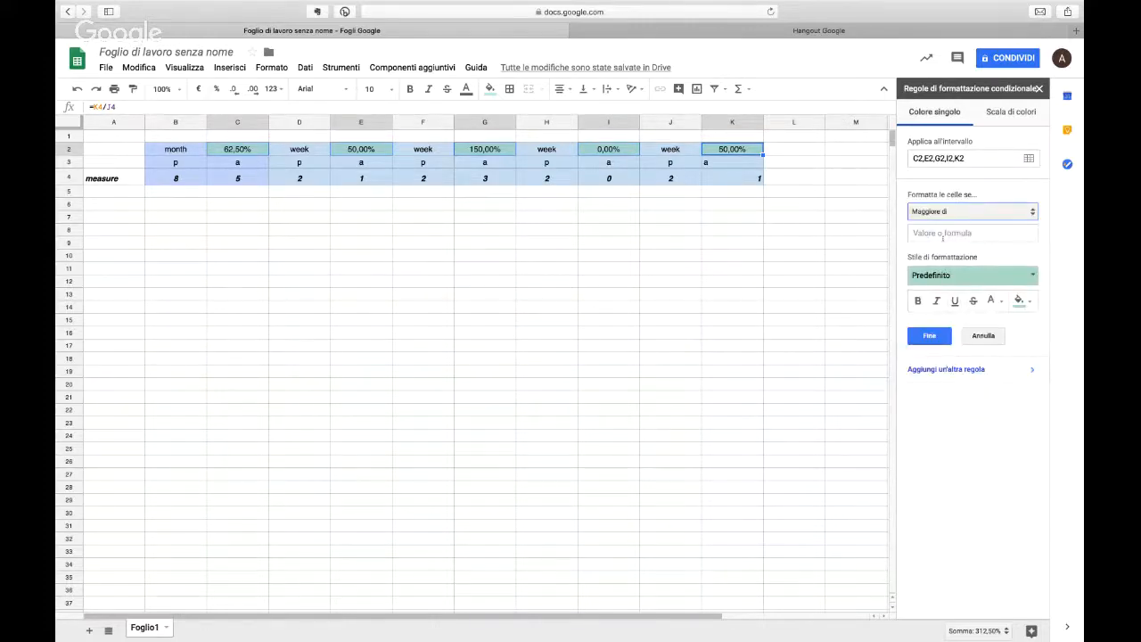
pyautogui.click(942, 235)
pyautogui.write('0,5')
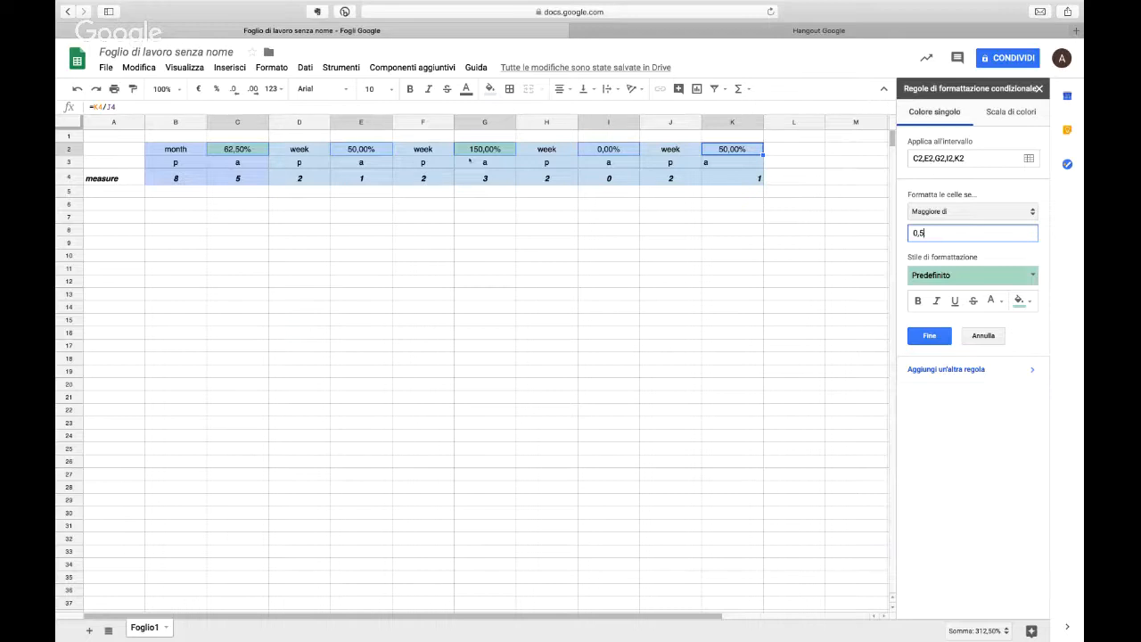
pyautogui.click(985, 338)
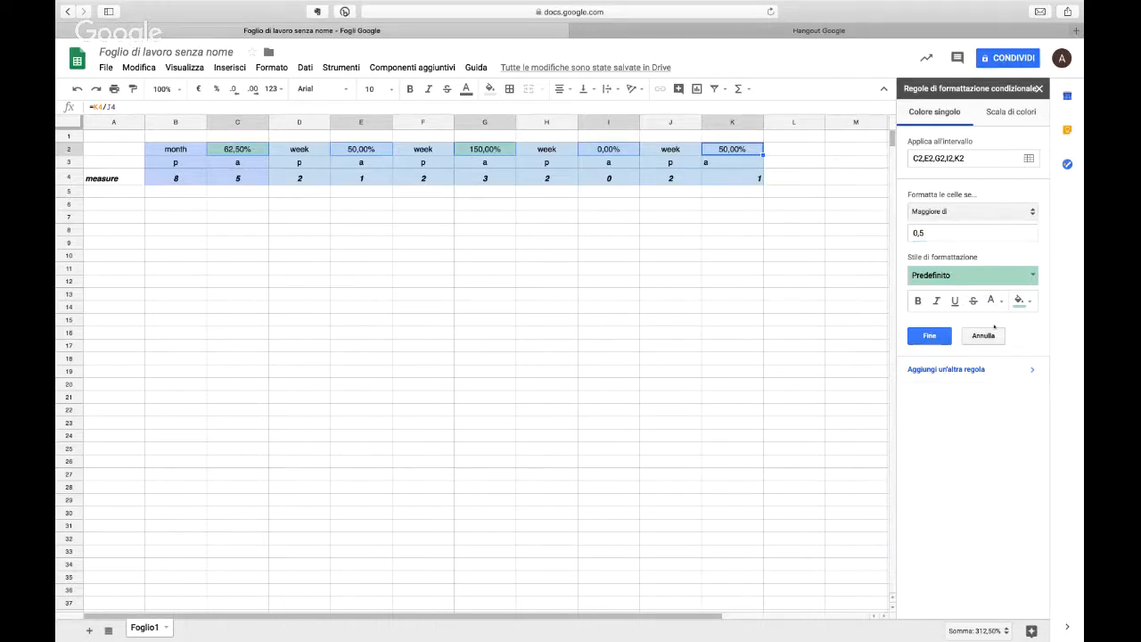
# Step: Format the percentage cells with a three-point colour scale, using red for the minimum, yellow for the midpoint and green for the maximum
pyautogui.click(976, 117)
pyautogui.click(991, 114)
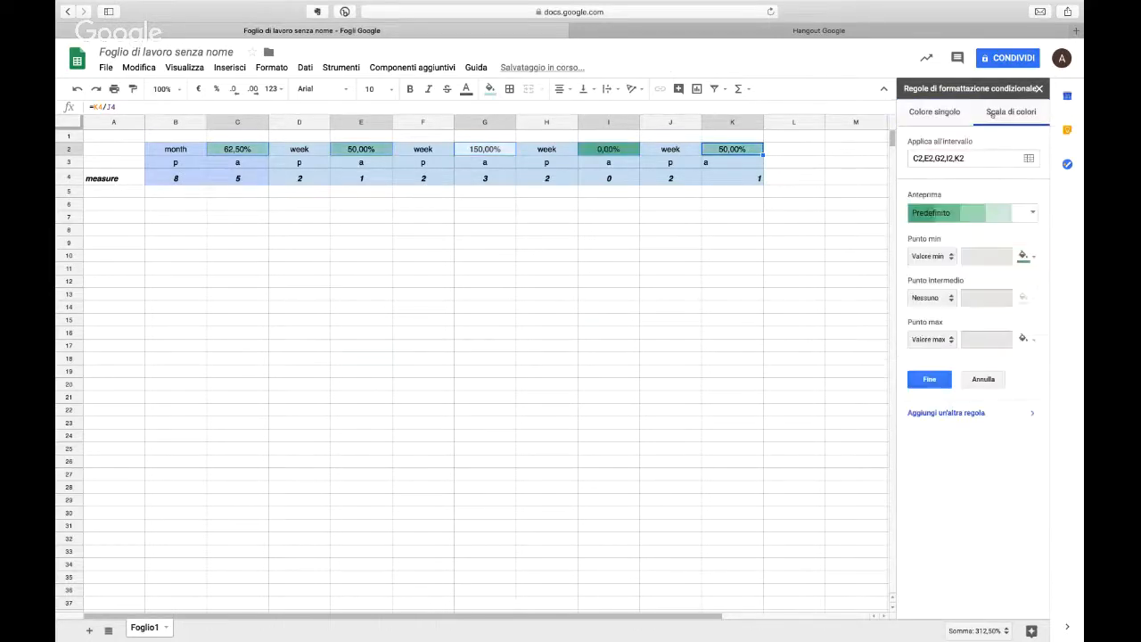
pyautogui.click(990, 212)
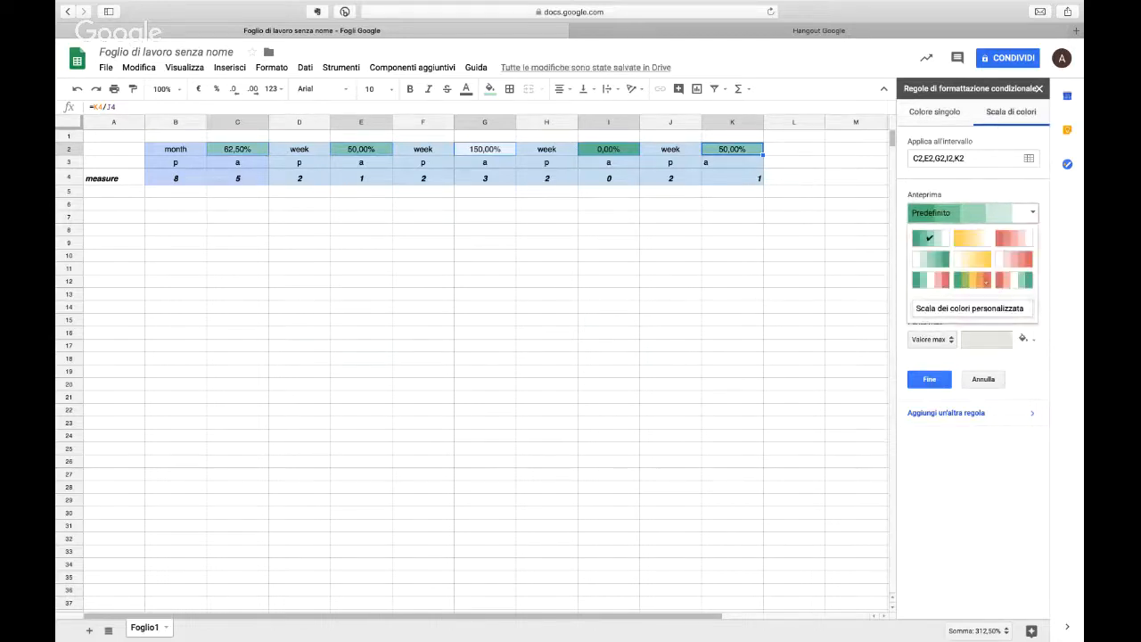
pyautogui.click(1025, 260)
pyautogui.click(1025, 255)
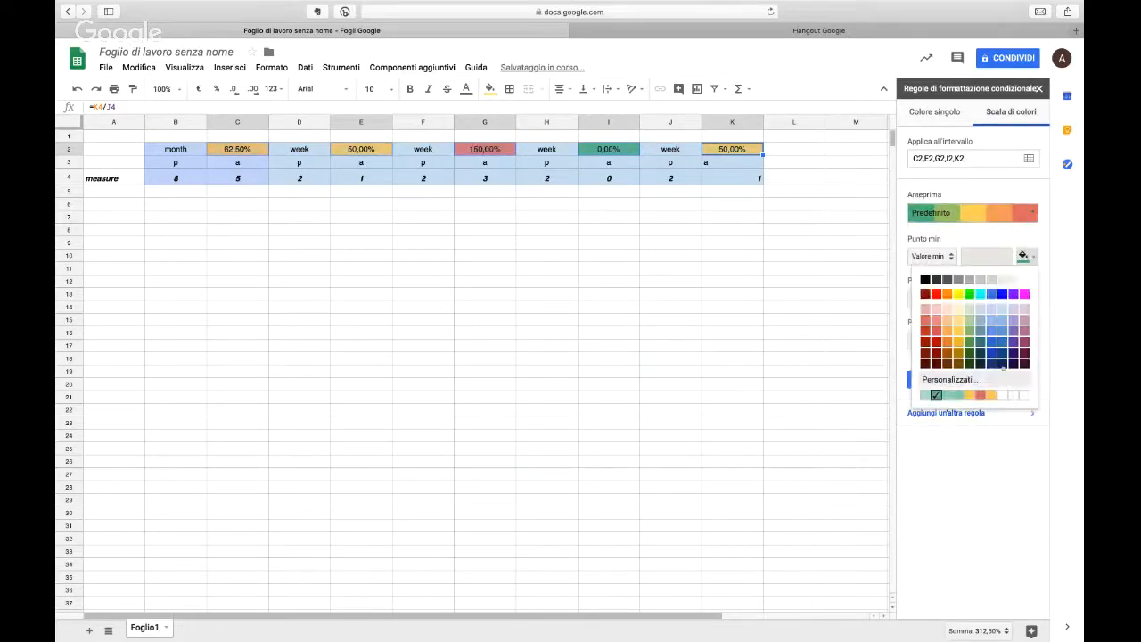
pyautogui.click(936, 330)
pyautogui.click(1025, 339)
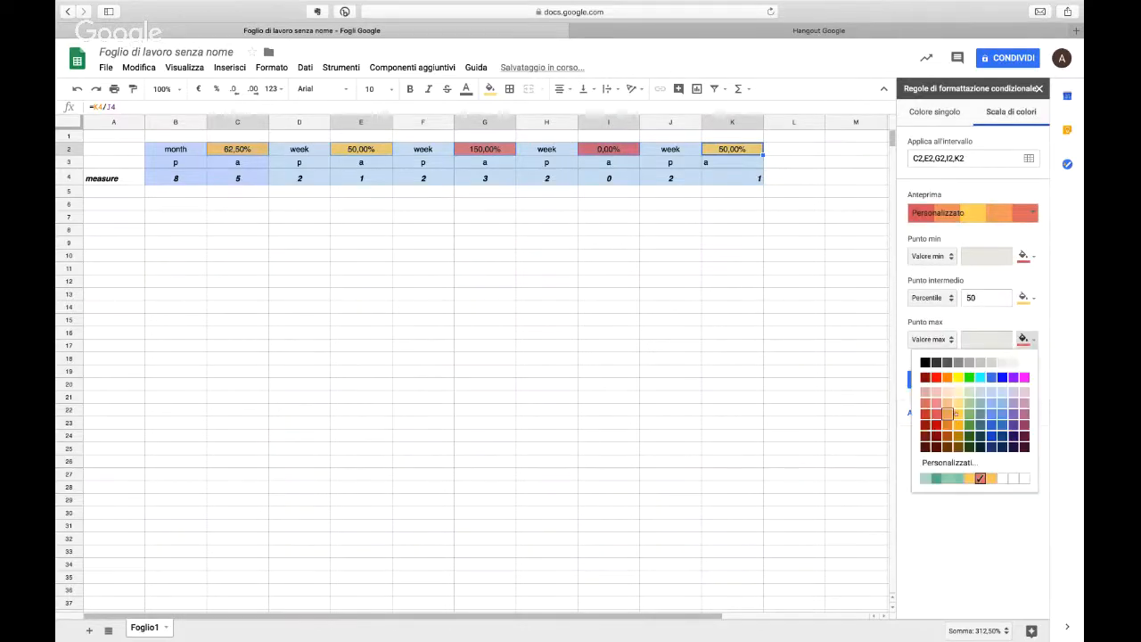
pyautogui.click(970, 414)
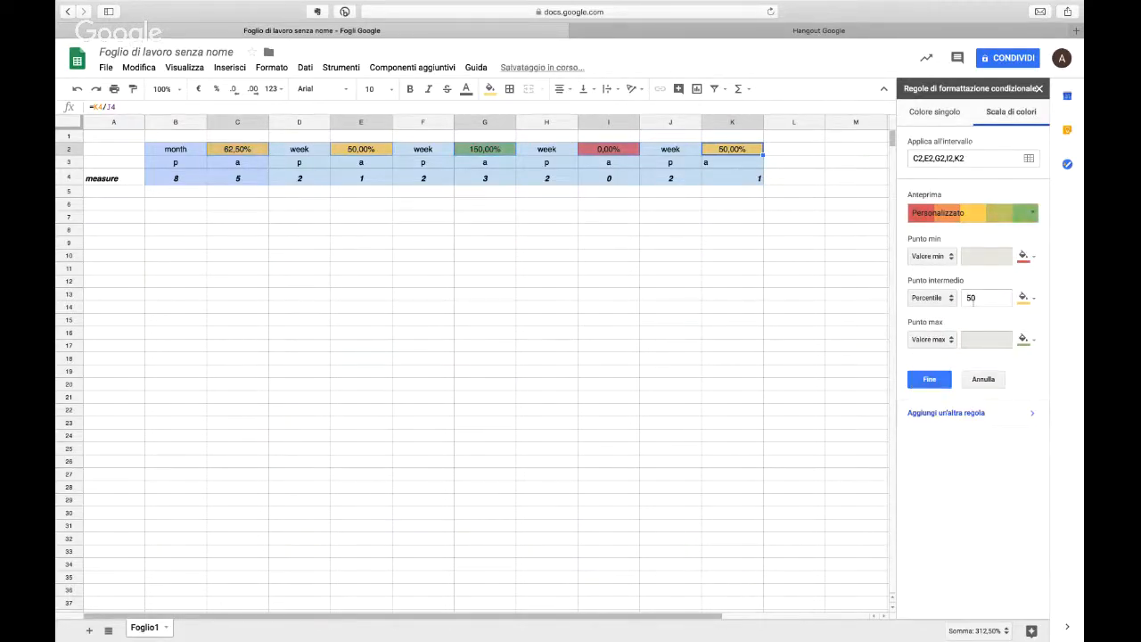
# Step: Change the colour scale's minimum, midpoint and maximum points to the Number type
pyautogui.click(931, 258)
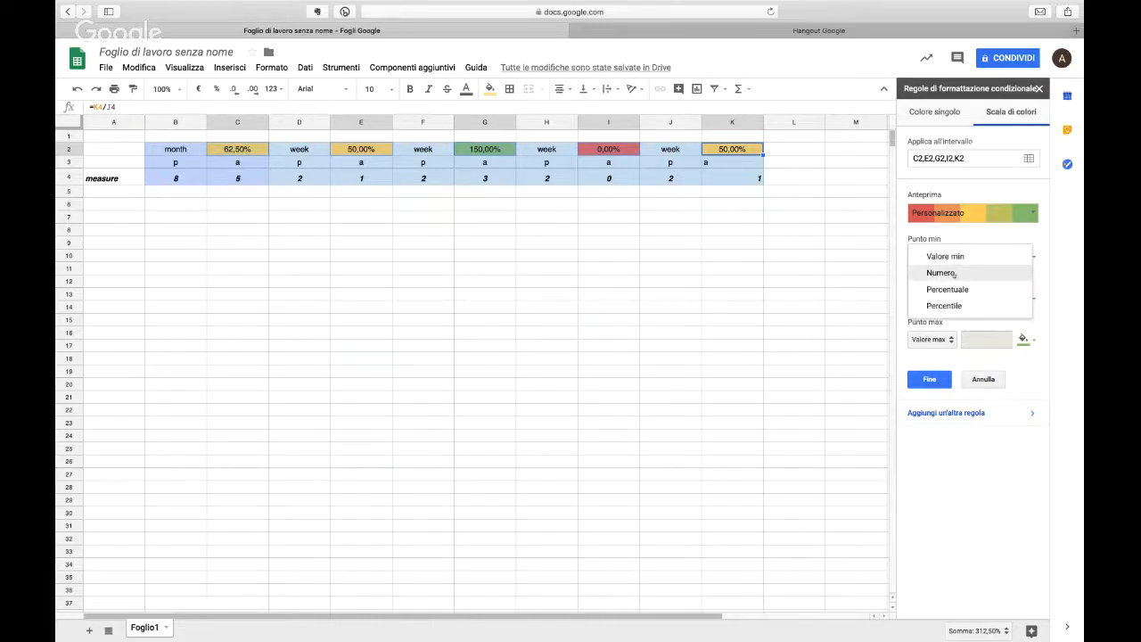
pyautogui.click(941, 272)
pyautogui.click(931, 338)
pyautogui.click(941, 356)
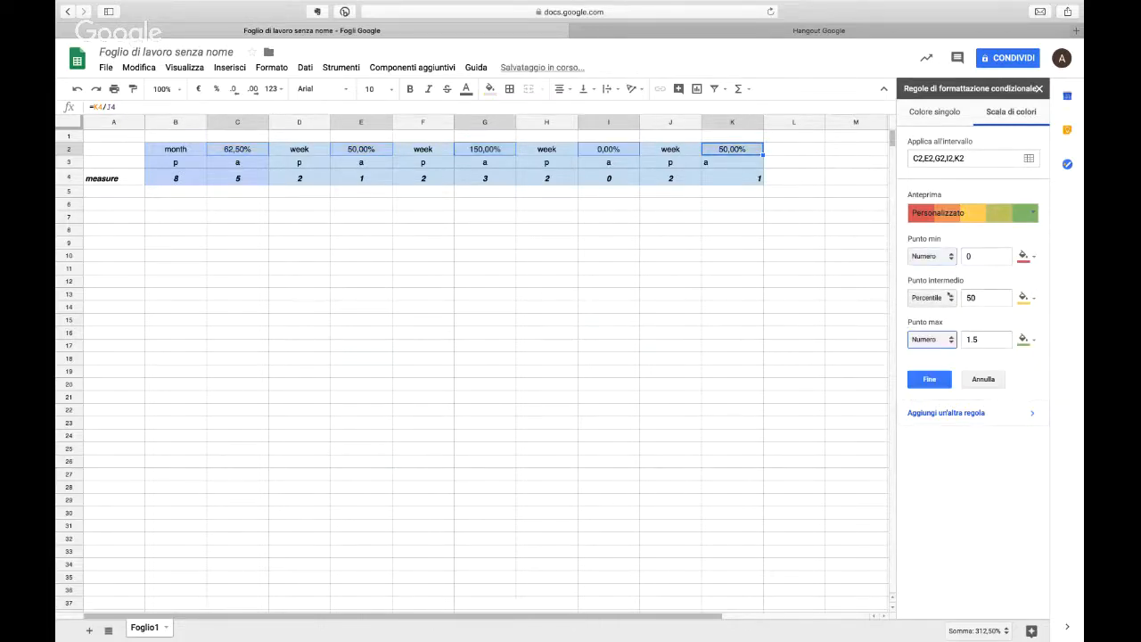
pyautogui.click(932, 297)
pyautogui.click(941, 265)
# Step: Set the colour scale's midpoint to 0,5 and its maximum to 1, and finish the conditional formatting rule
pyautogui.click(980, 339)
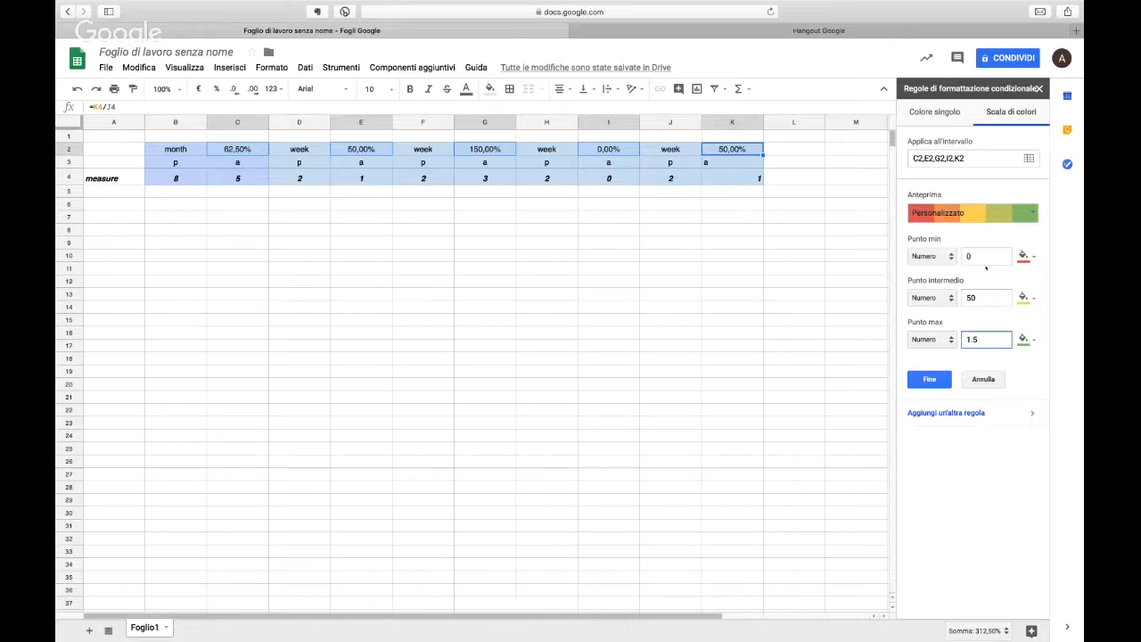
pyautogui.click(981, 297)
pyautogui.press('BackSpace')
pyautogui.press('BackSpace')
pyautogui.write('0,5')
pyautogui.click(988, 338)
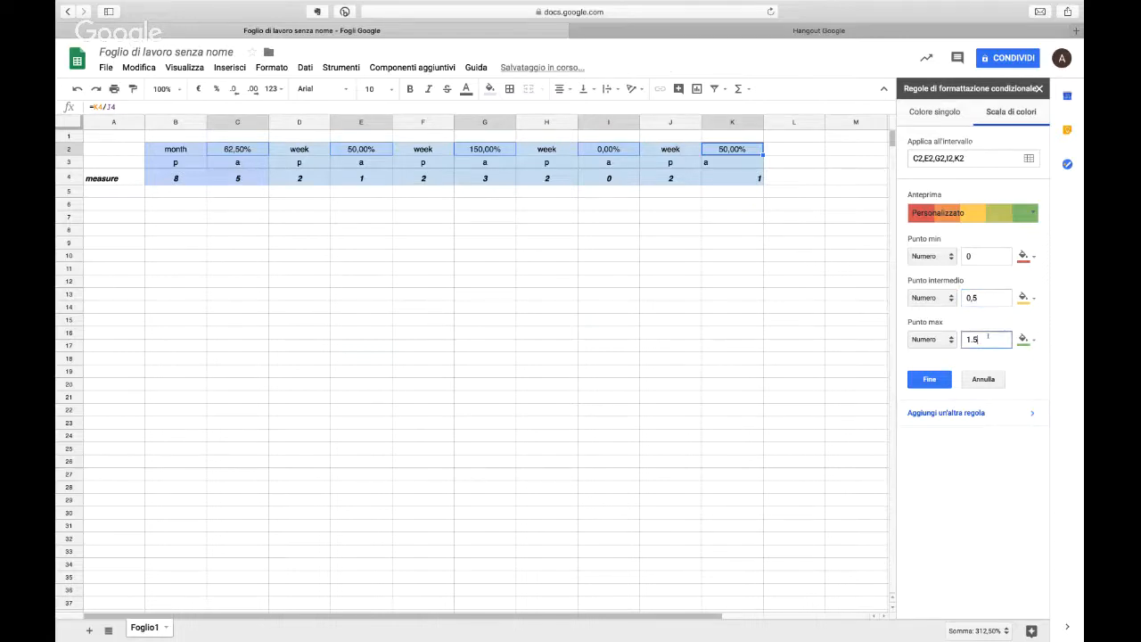
pyautogui.press('BackSpace')
pyautogui.press('BackSpace')
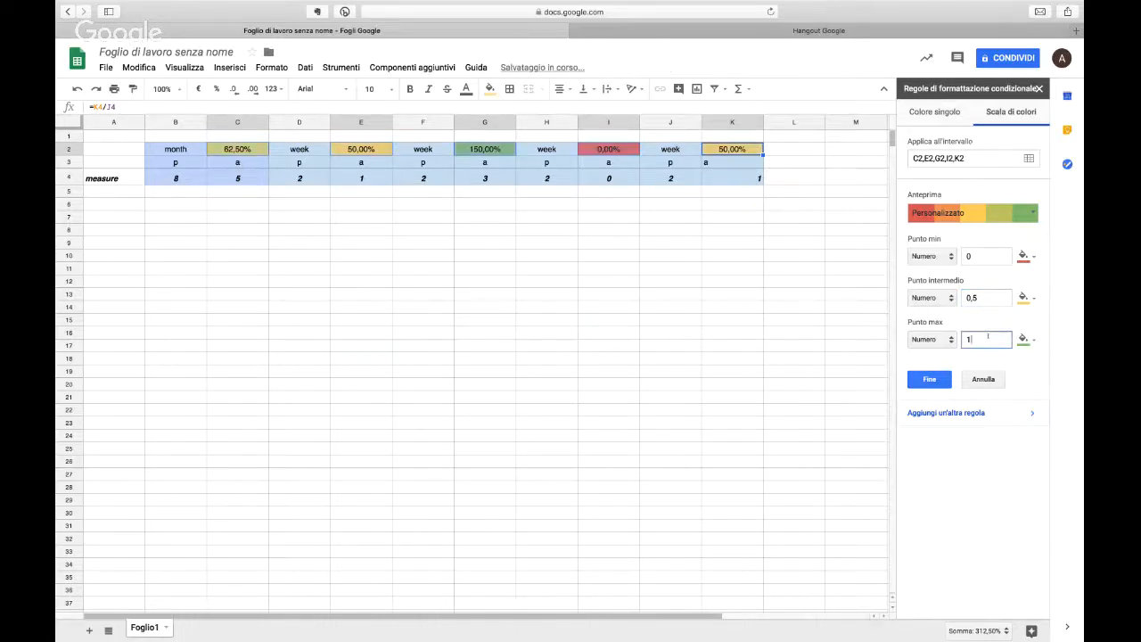
pyautogui.click(927, 379)
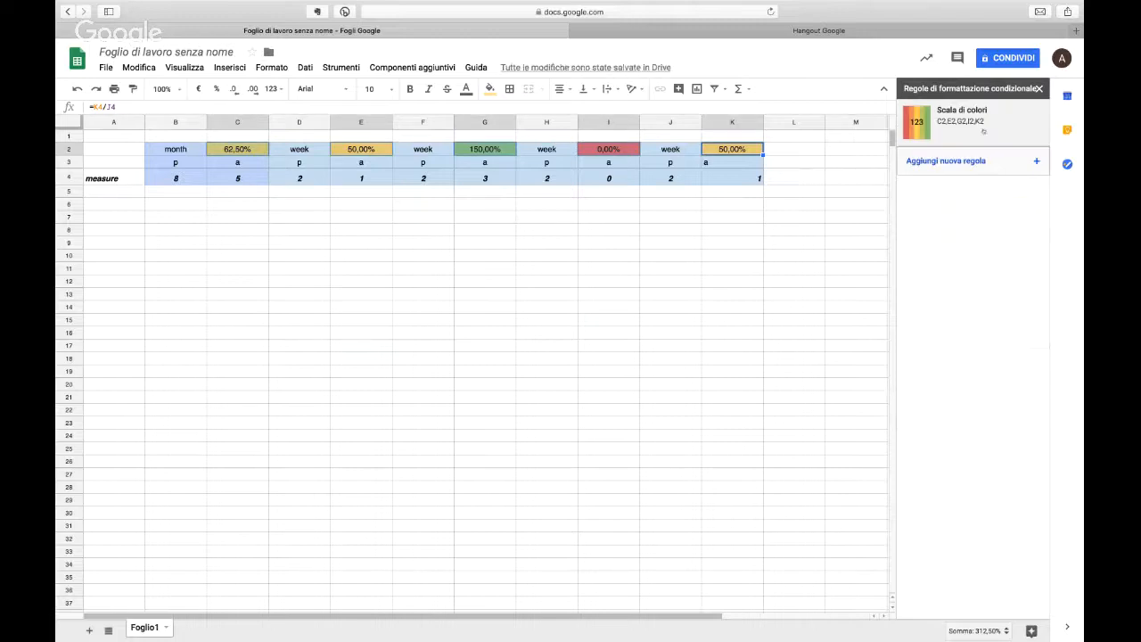
pyautogui.click(1038, 88)
pyautogui.click(629, 293)
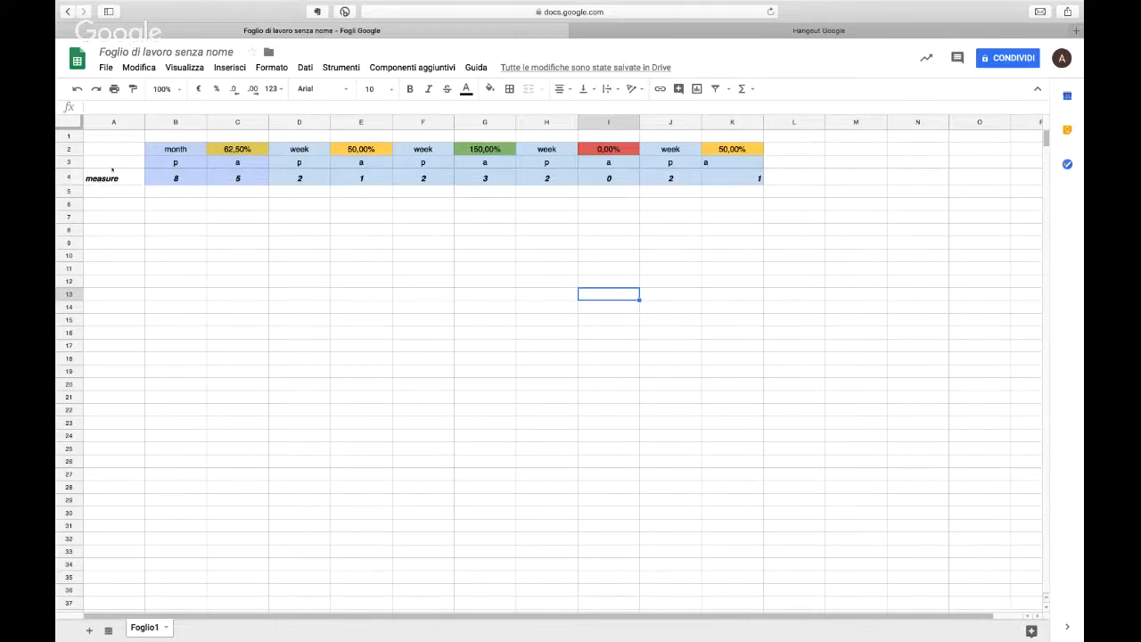
pyautogui.moveTo(114, 150); pyautogui.dragTo(115, 178)
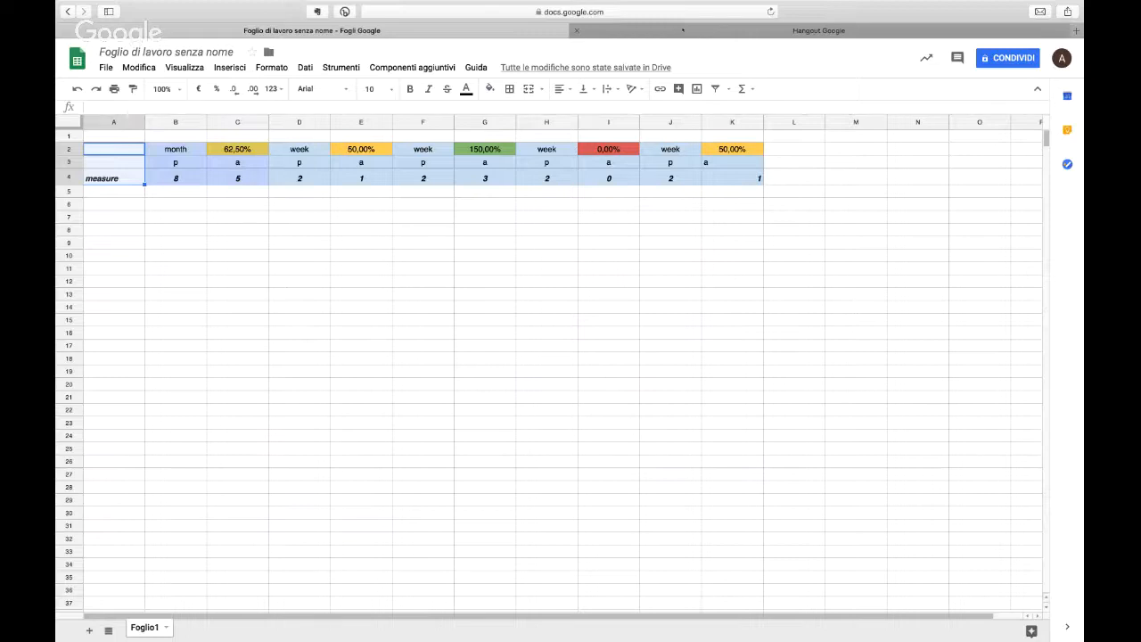
pyautogui.click(683, 30)
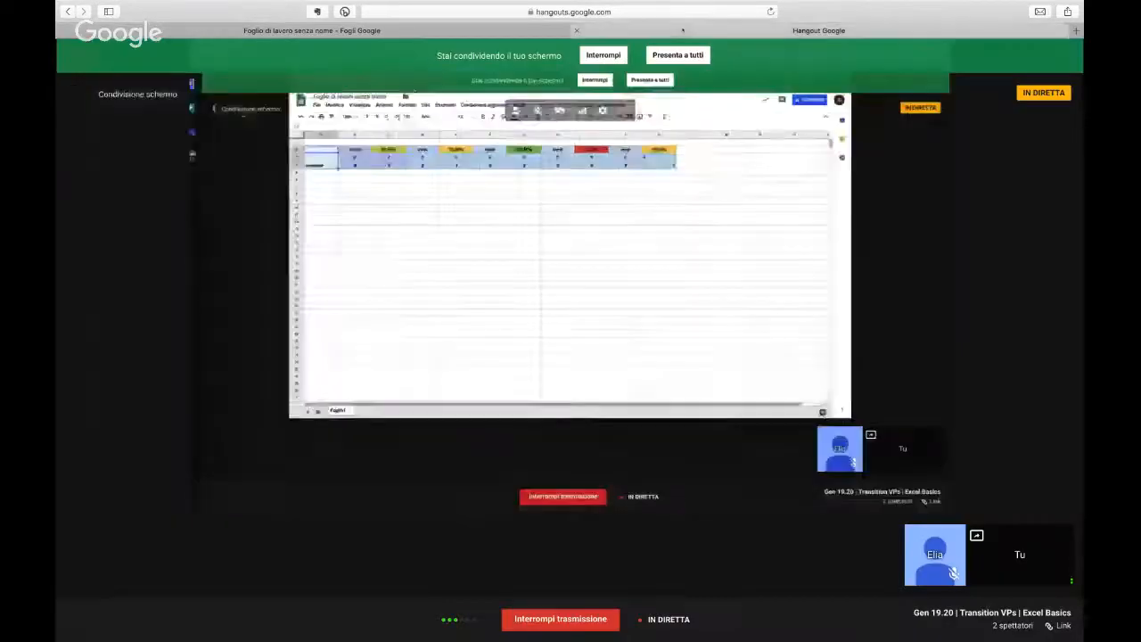
pyautogui.click(420, 34)
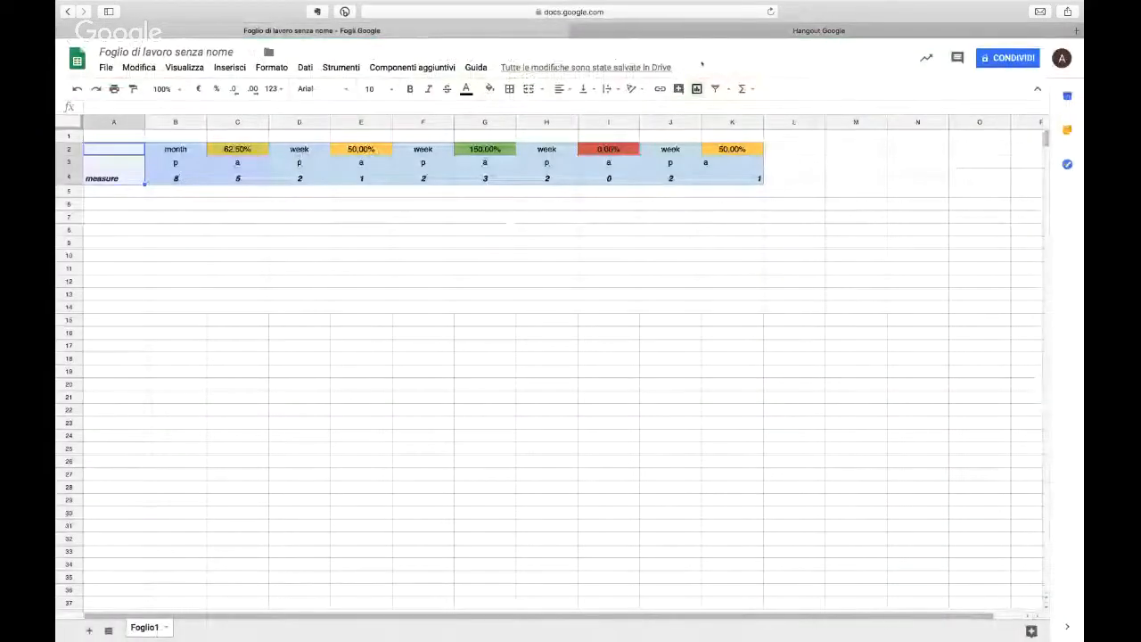
pyautogui.click(427, 194)
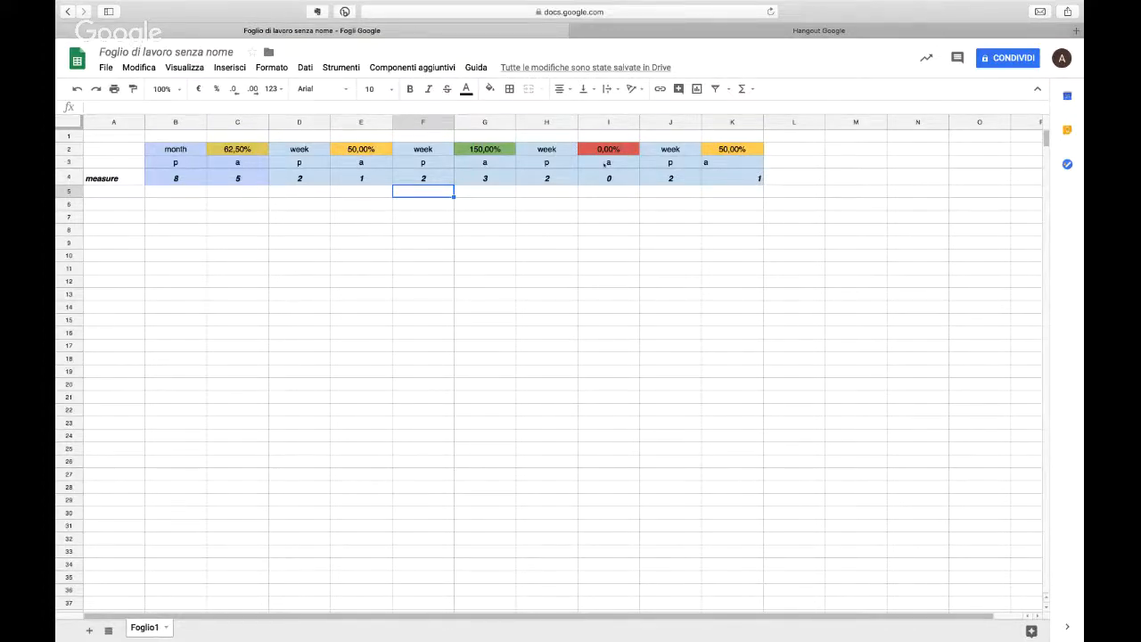
pyautogui.click(633, 32)
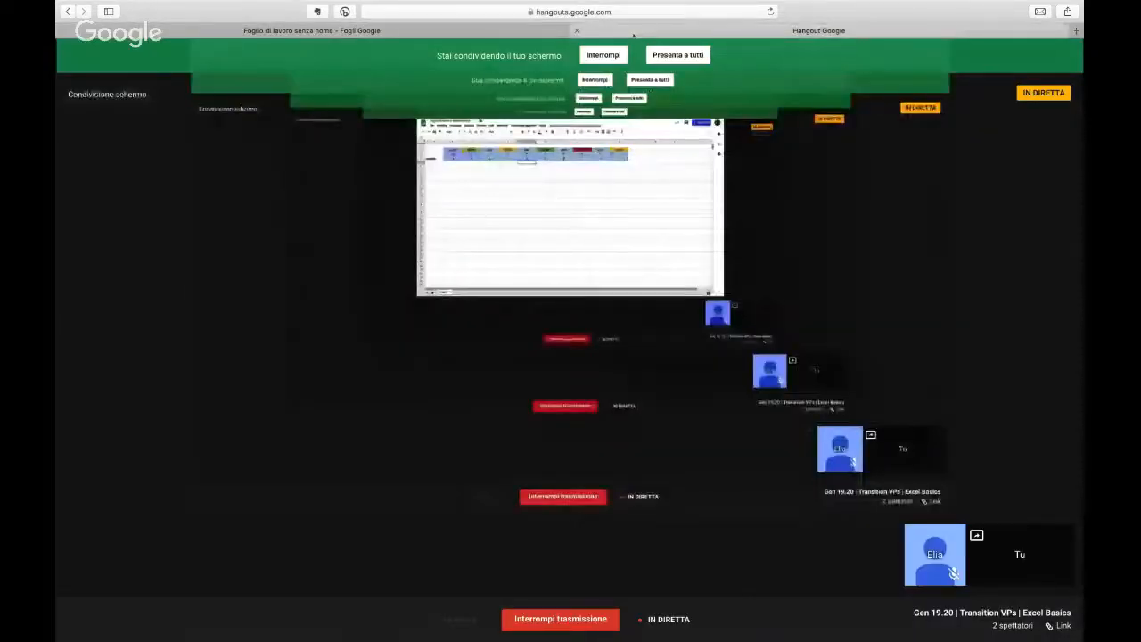
pyautogui.press('XF86AudioRaiseVolume')
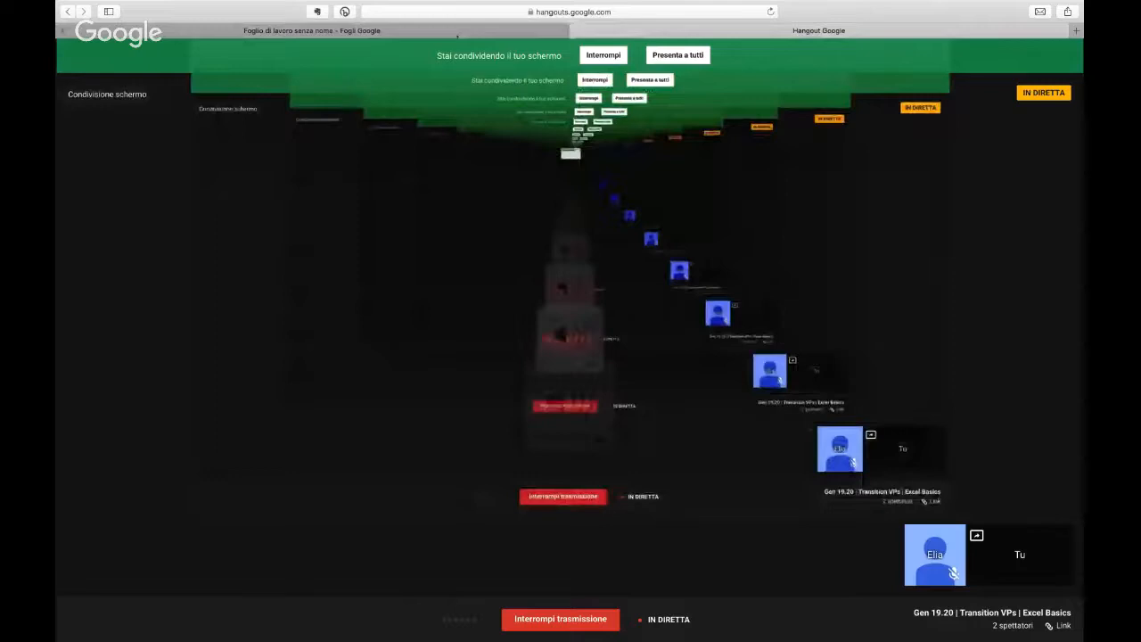
pyautogui.click(457, 34)
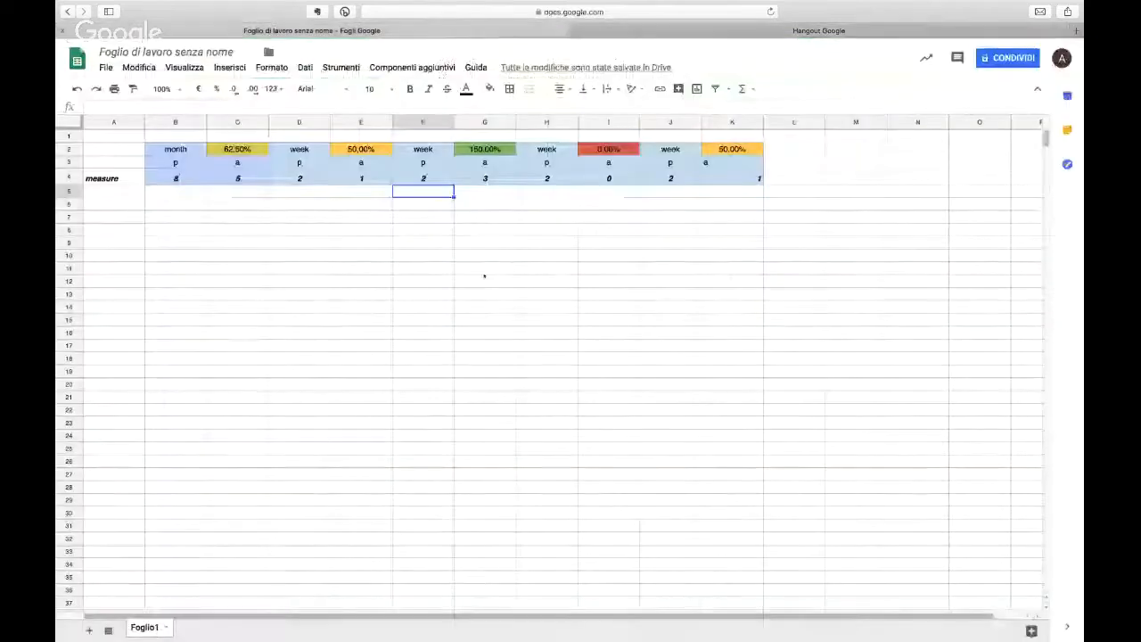
pyautogui.click(217, 195)
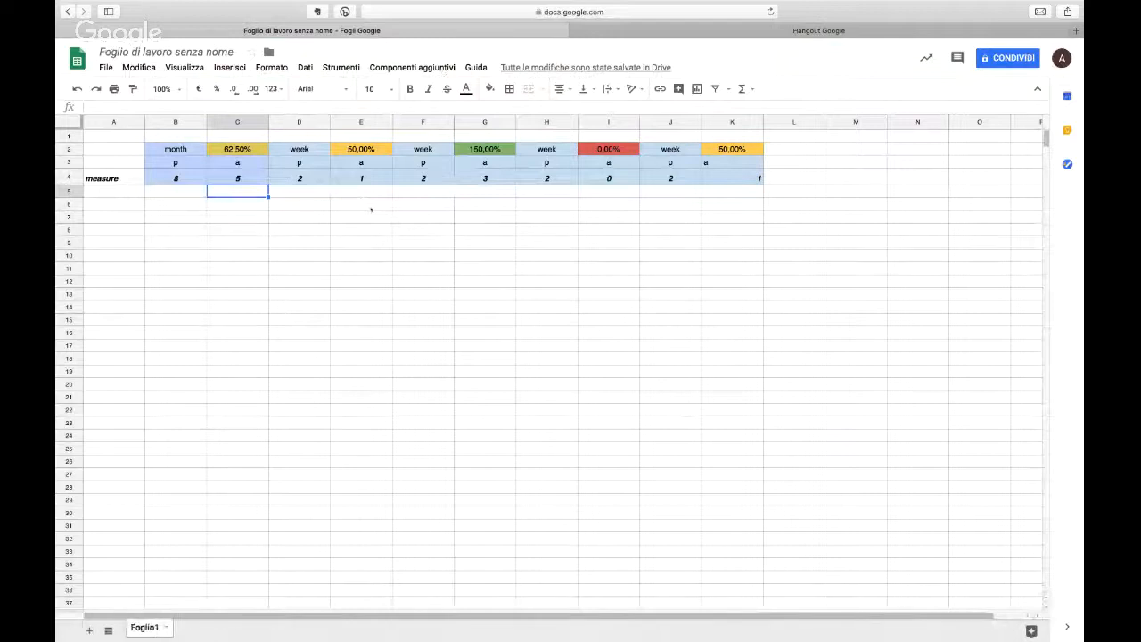
pyautogui.click(741, 89)
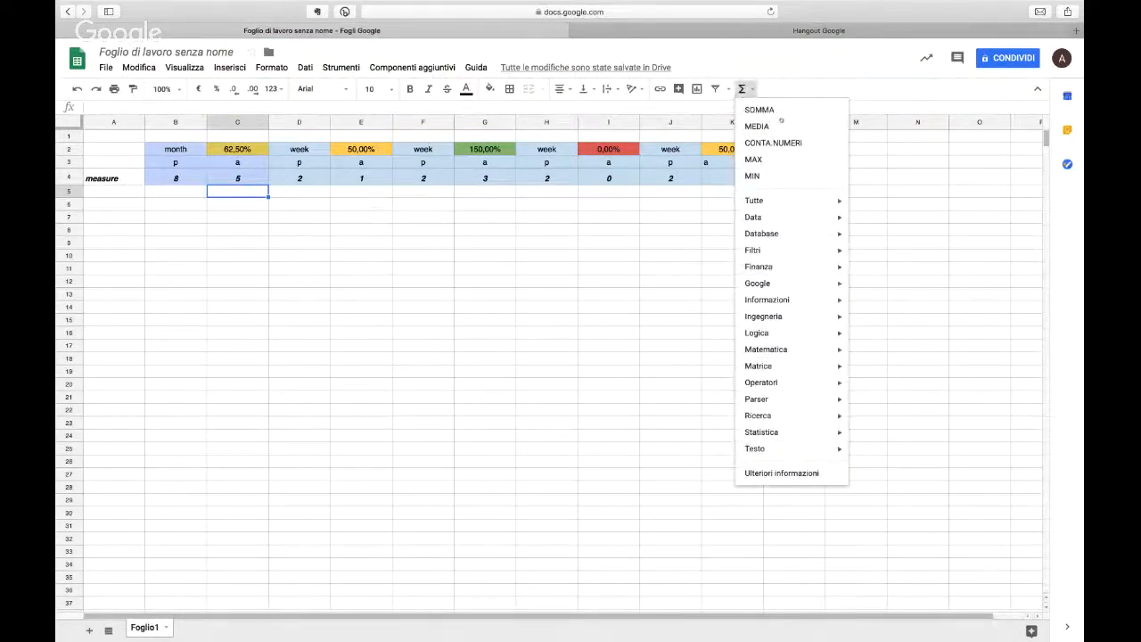
pyautogui.moveTo(790, 253)
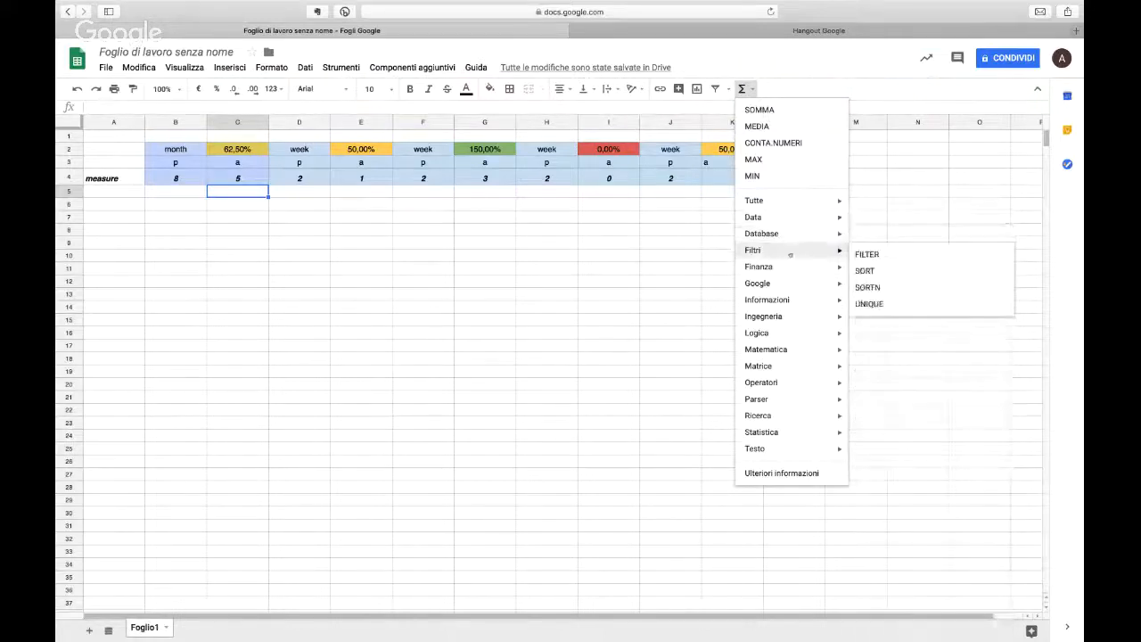
pyautogui.moveTo(792, 282)
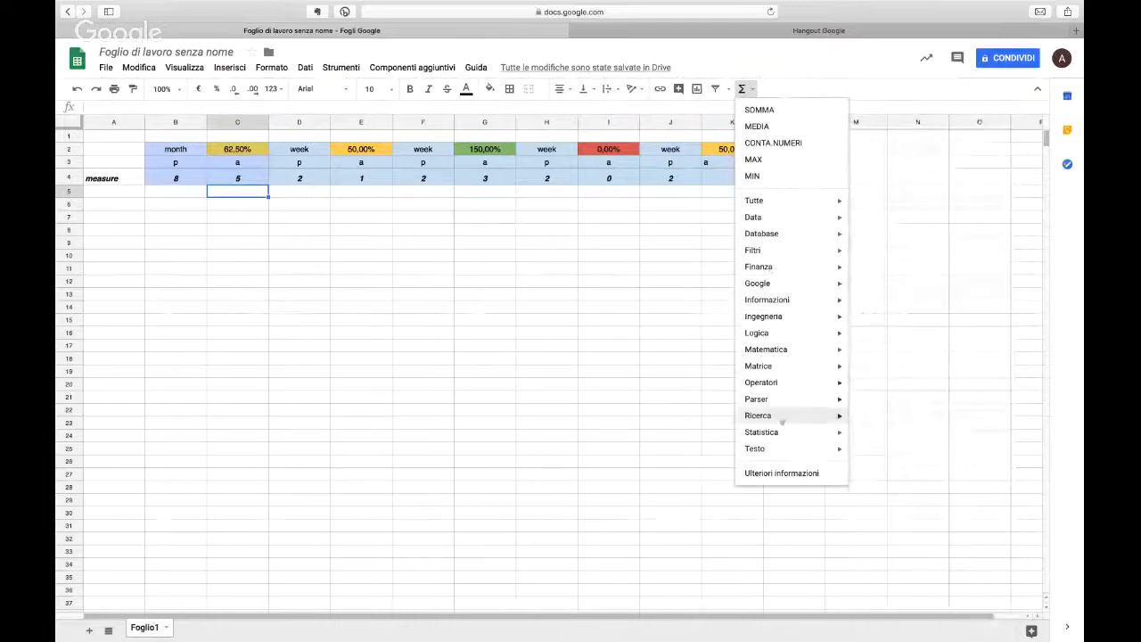
pyautogui.click(130, 255)
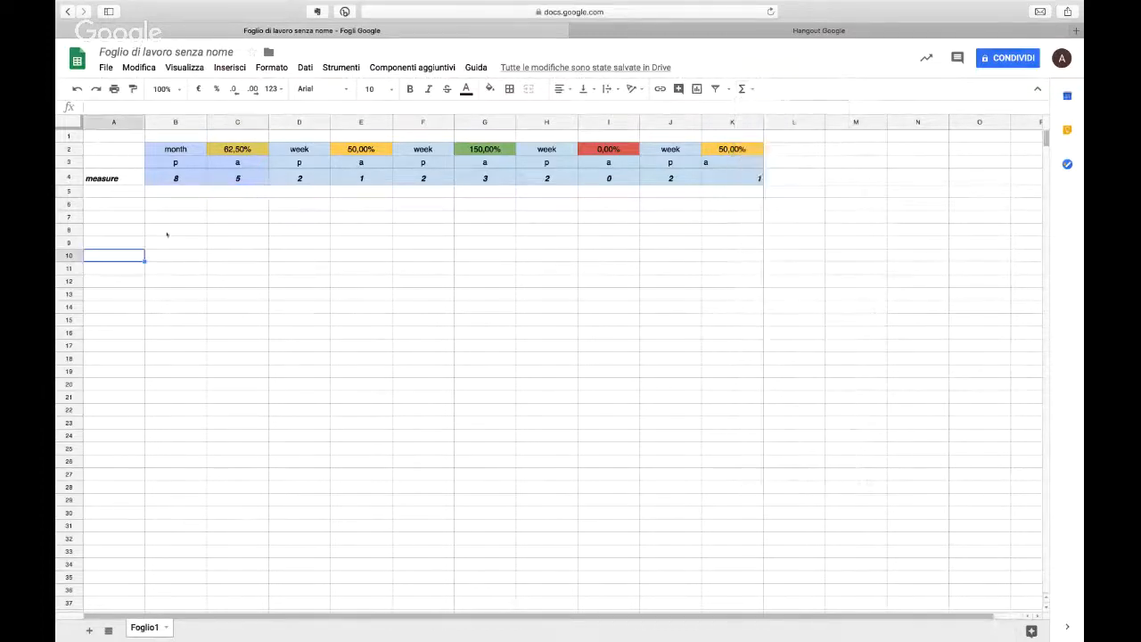
# Step: Enter a person's first name in cell B8, below the measures table
pyautogui.click(166, 233)
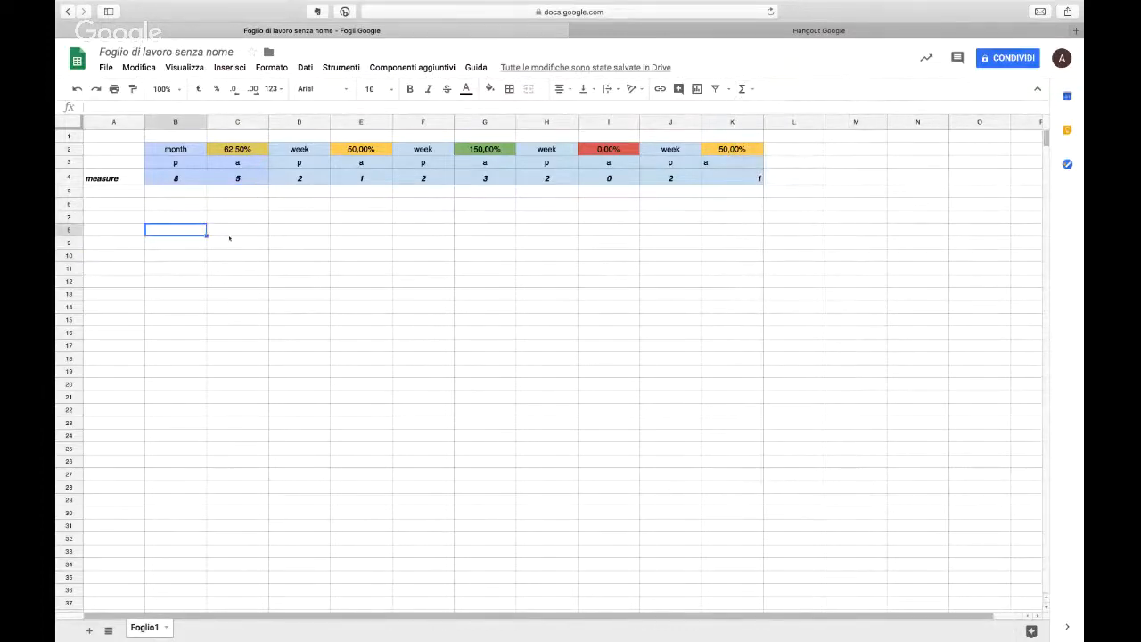
pyautogui.press('Tab')
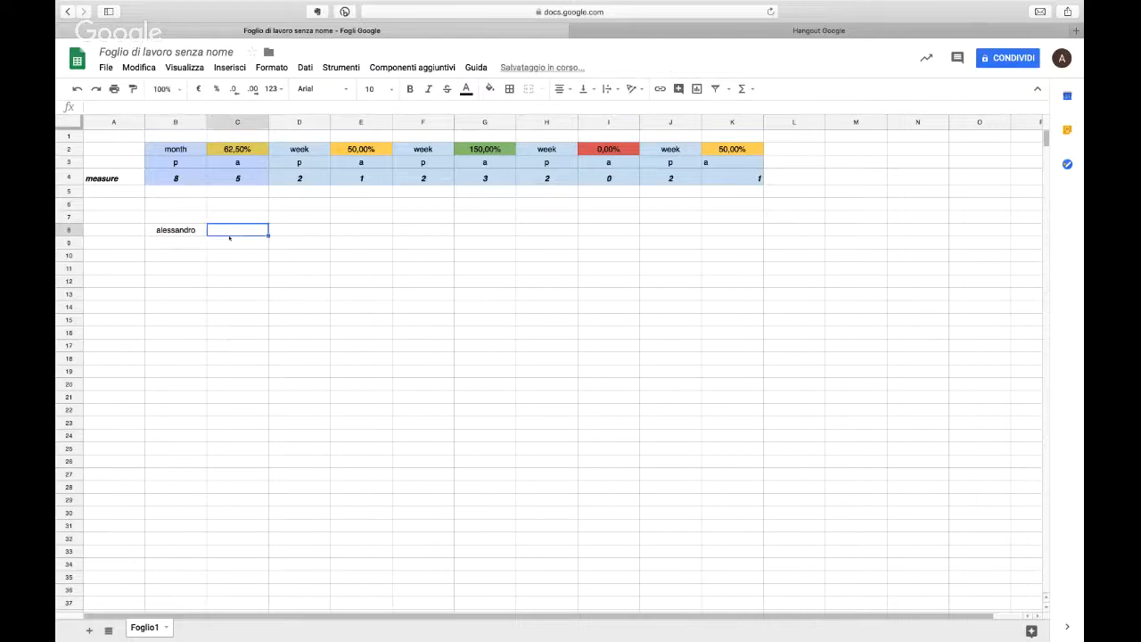
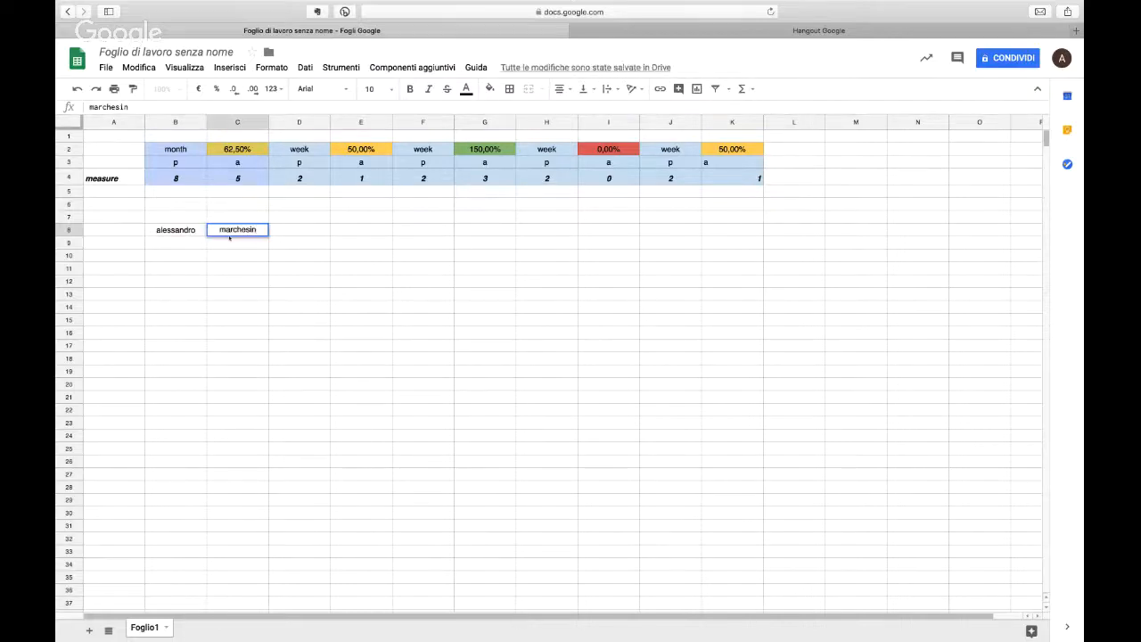
# Step: Enter the person's surname in cell C8, beside the first name
pyautogui.press('Tab')
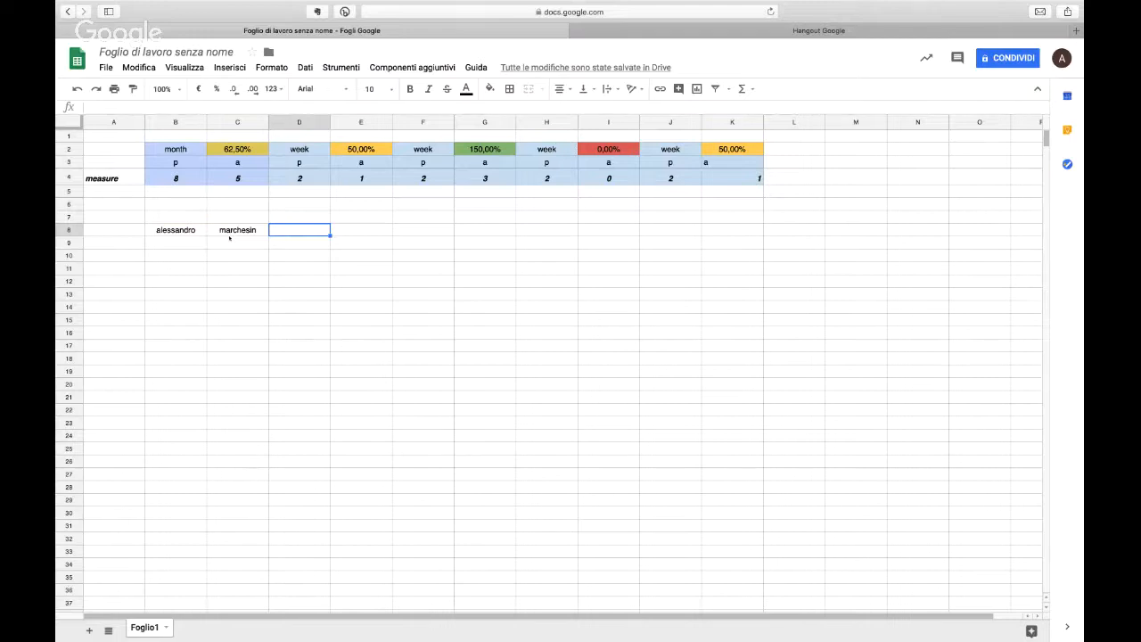
# Step: Join the contents of B8 and C8 in D8 with the CONCAT function and widen column D to fit the text
pyautogui.write('=co')
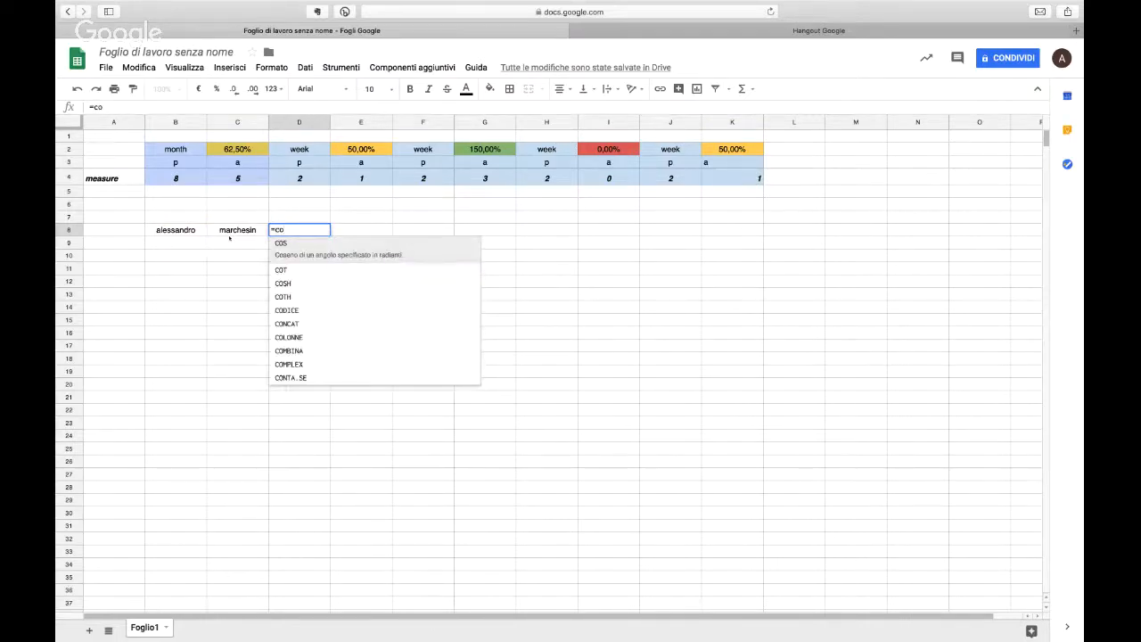
pyautogui.write('n')
pyautogui.click(278, 248)
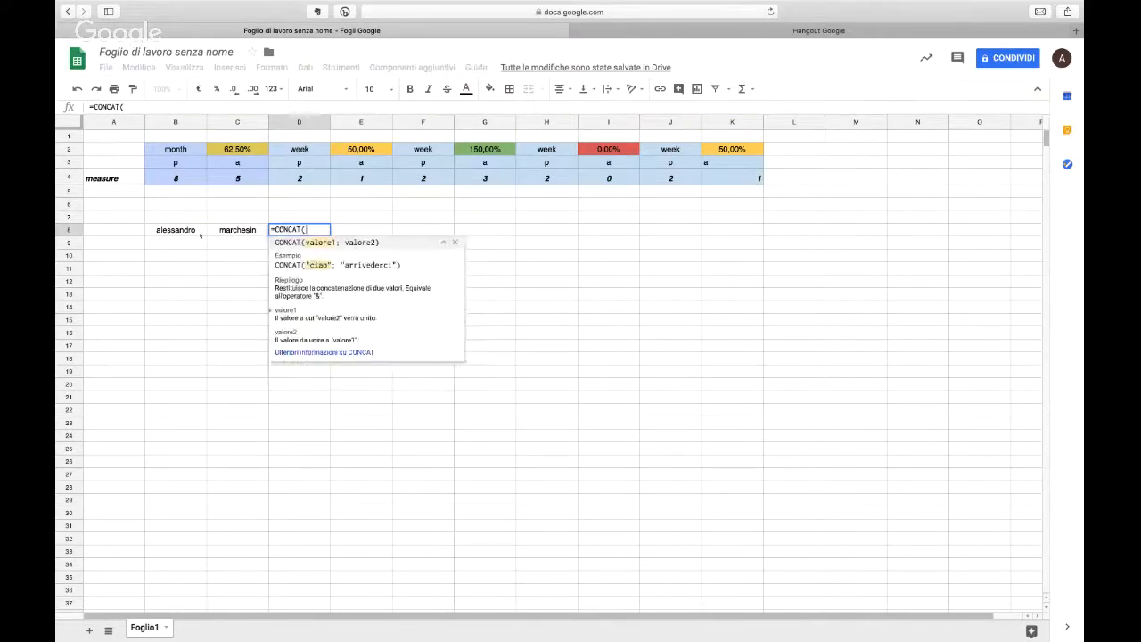
pyautogui.click(191, 230)
pyautogui.write(';')
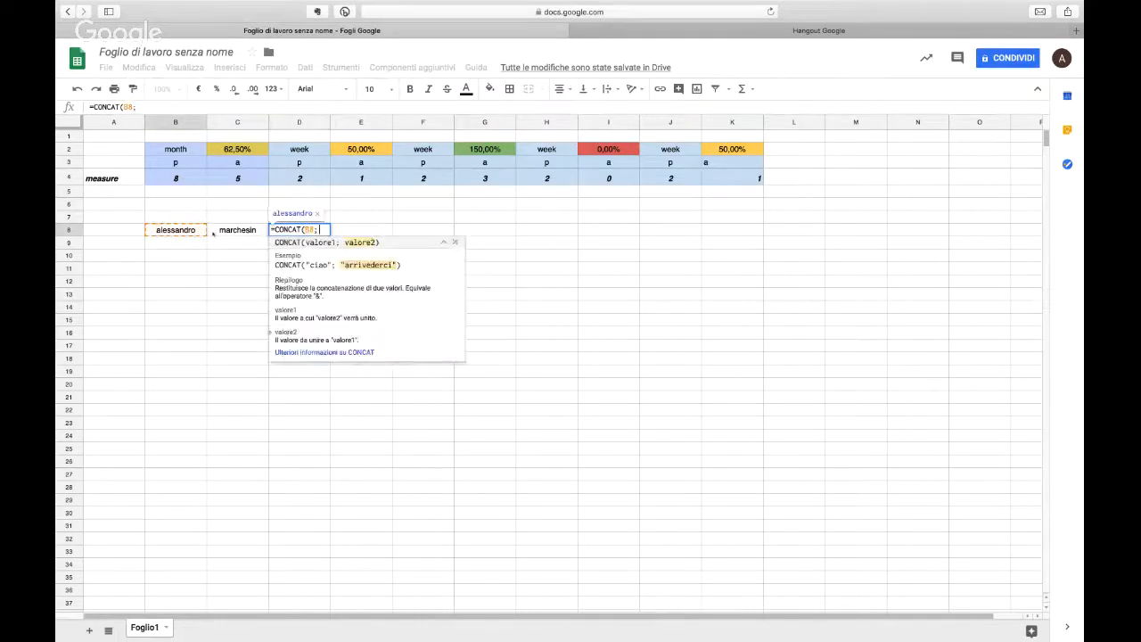
pyautogui.click(223, 230)
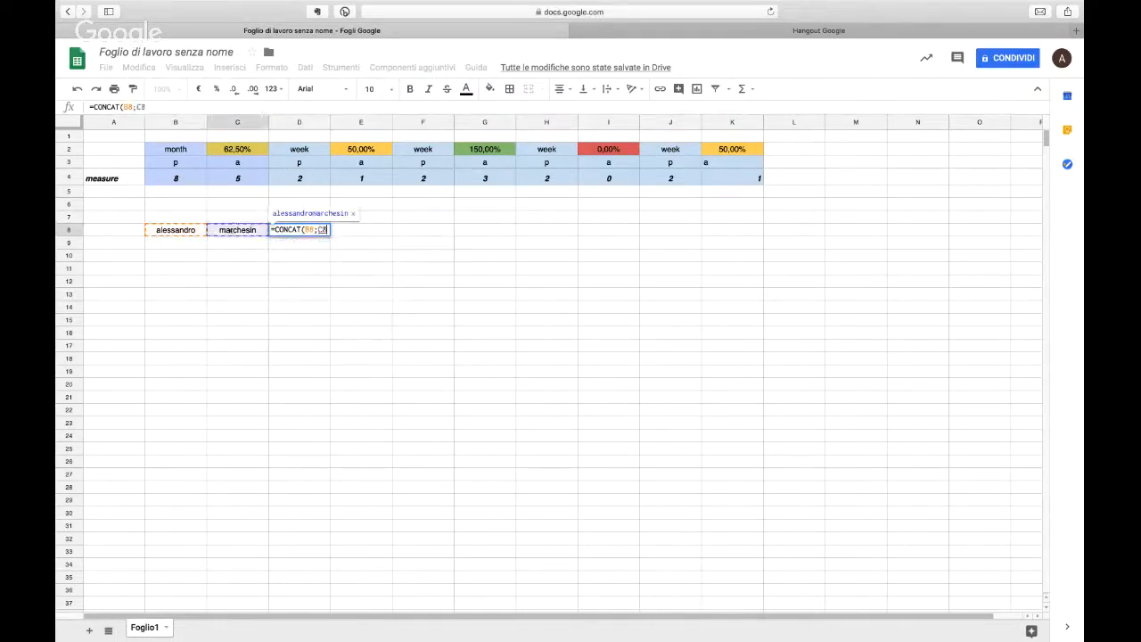
pyautogui.press('Return')
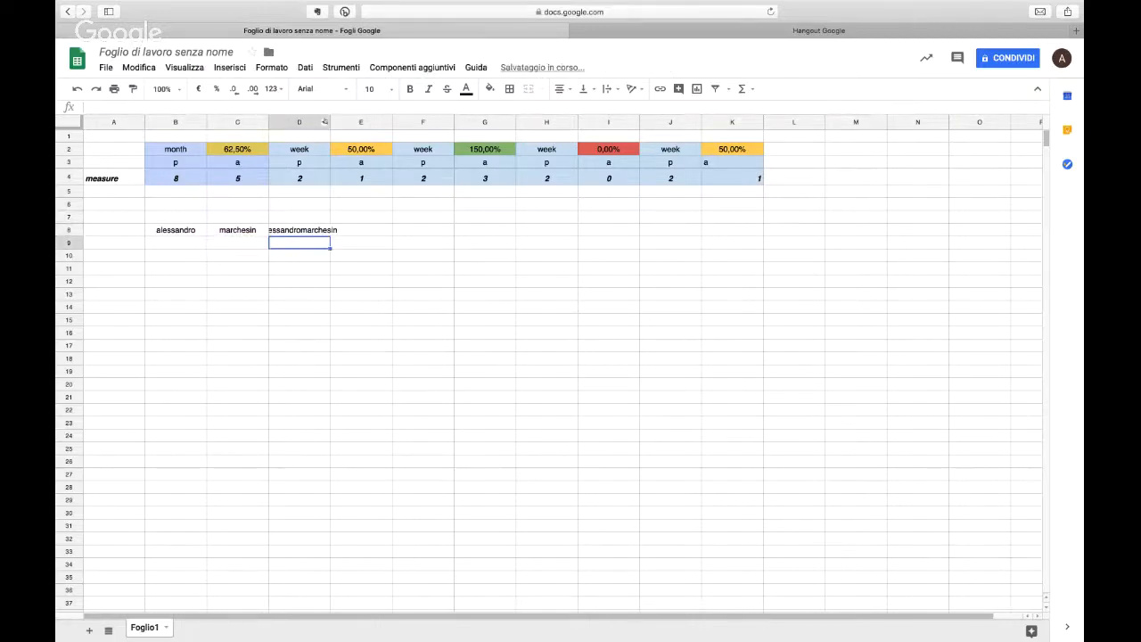
pyautogui.moveTo(330, 121); pyautogui.dragTo(360, 122)
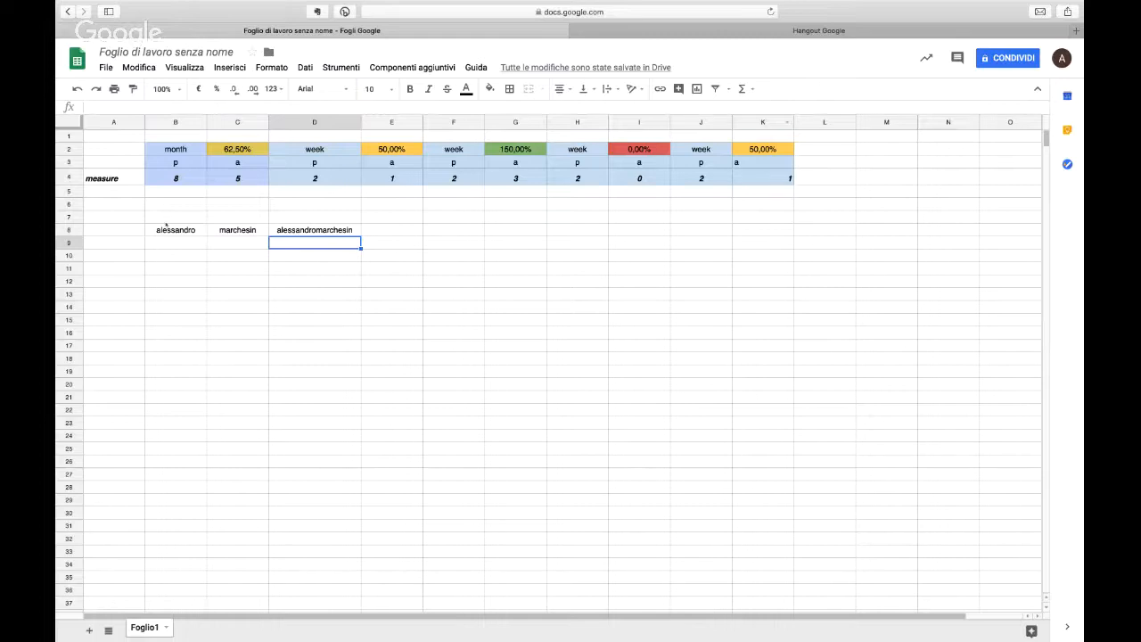
# Step: Clear the sample names and the joined text from B8:E11 and narrow column D slightly
pyautogui.moveTo(166, 225); pyautogui.dragTo(372, 268)
pyautogui.press('Delete')
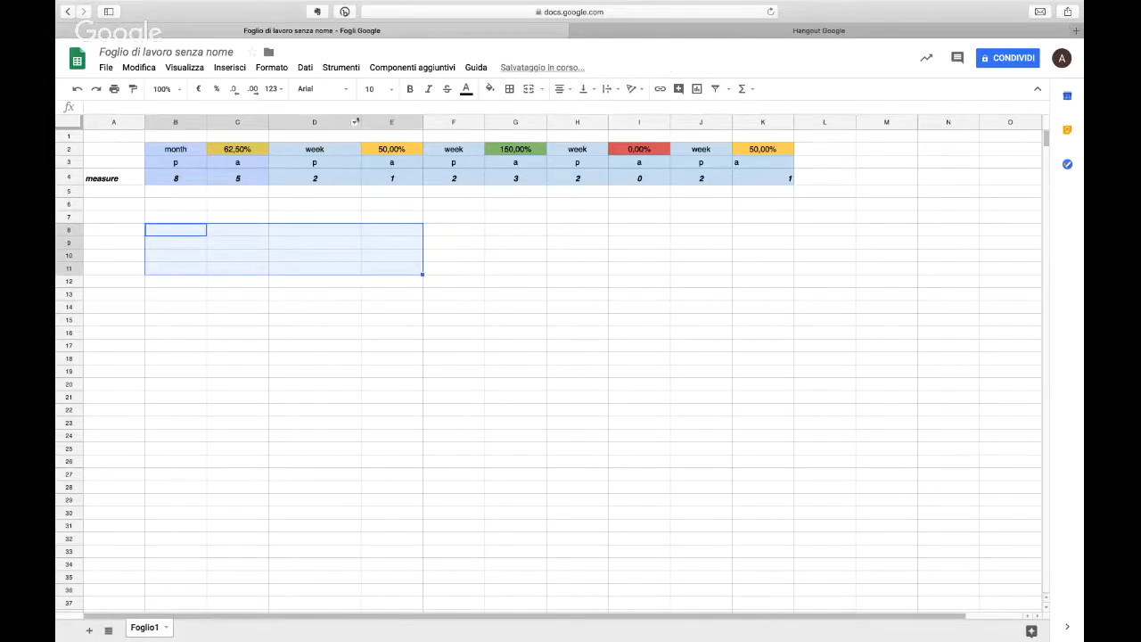
pyautogui.moveTo(360, 122); pyautogui.dragTo(347, 122)
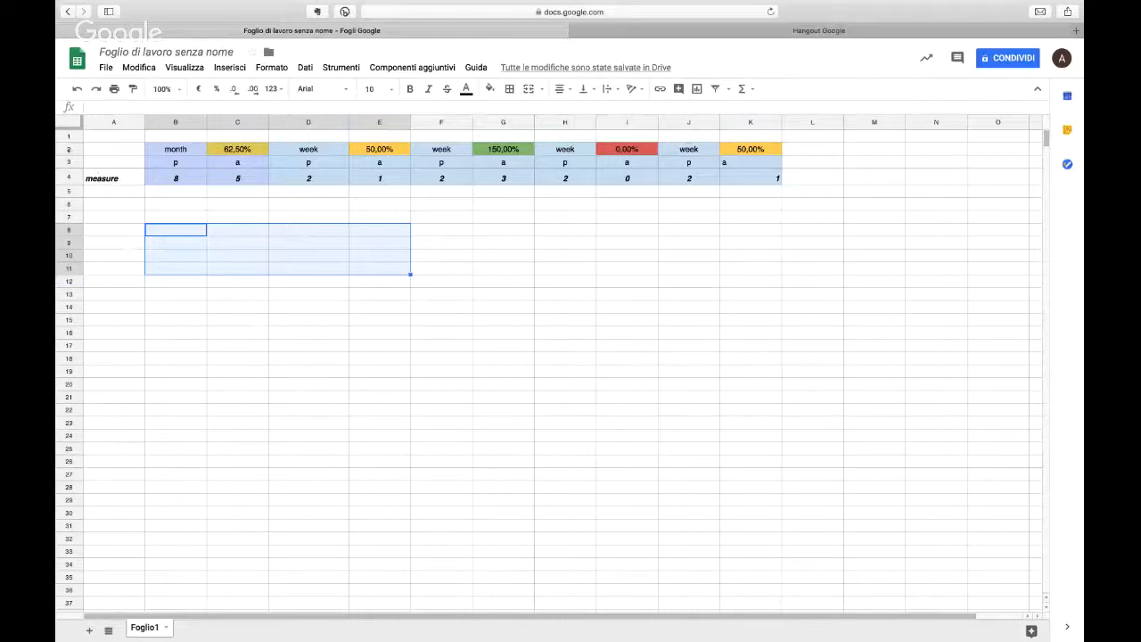
# Step: Delete rows 2 to 4 holding the measures table
pyautogui.moveTo(69, 149); pyautogui.dragTo(69, 178)
pyautogui.rightClick(78, 174)
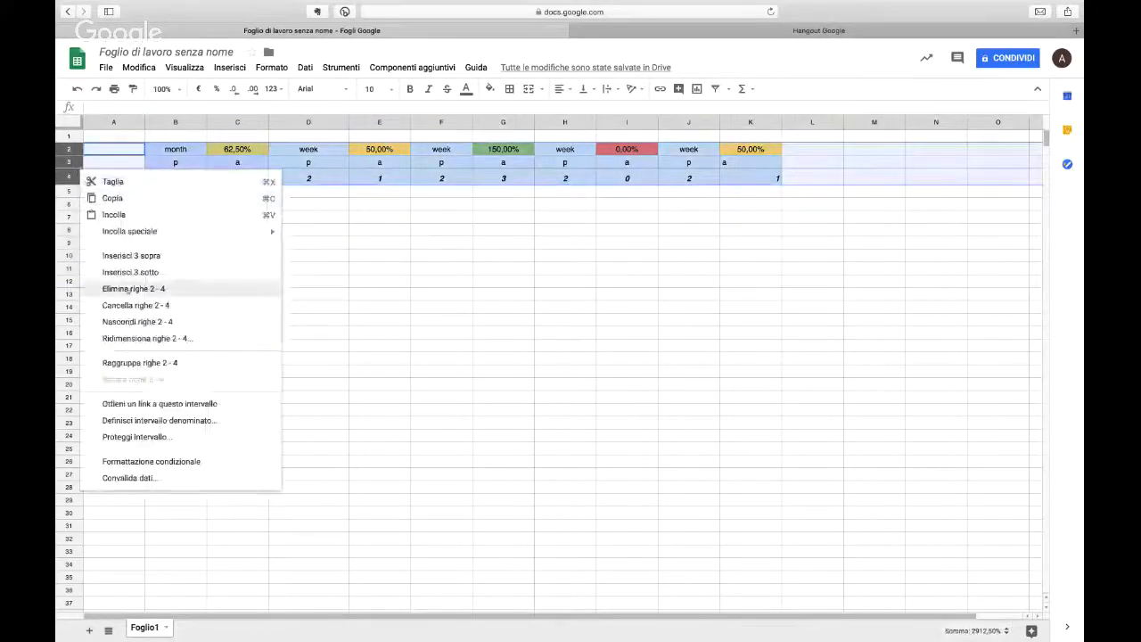
pyautogui.click(131, 291)
# Step: List task 1, task 2 and task 3 in cells A2 to A4
pyautogui.click(132, 151)
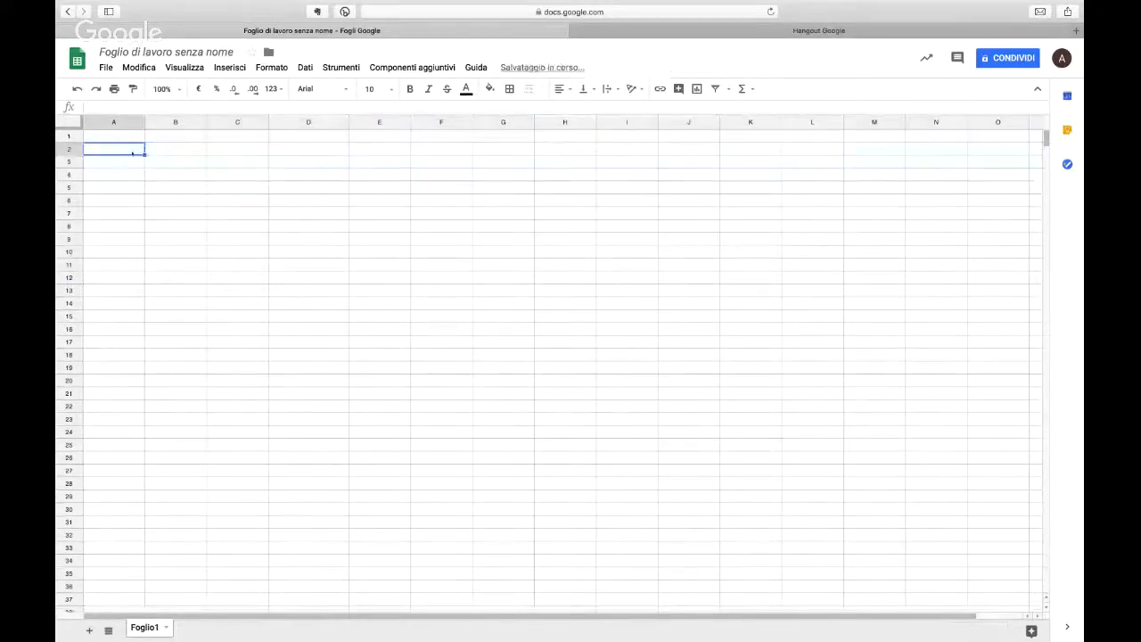
pyautogui.write('task')
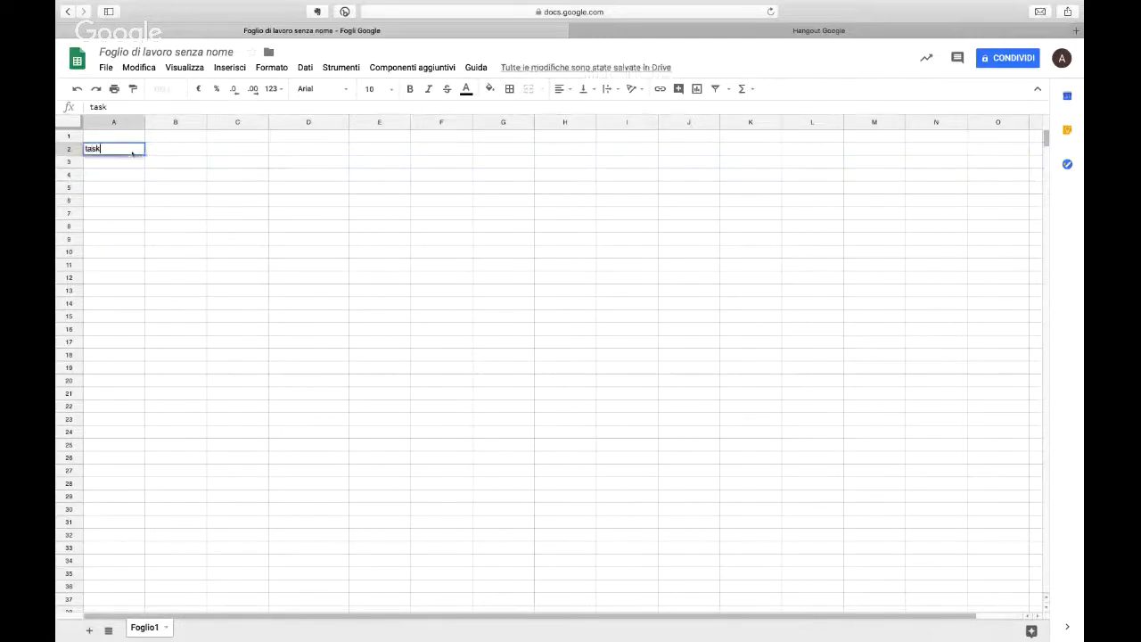
pyautogui.write(' 1')
pyautogui.press('Return')
pyautogui.write('t')
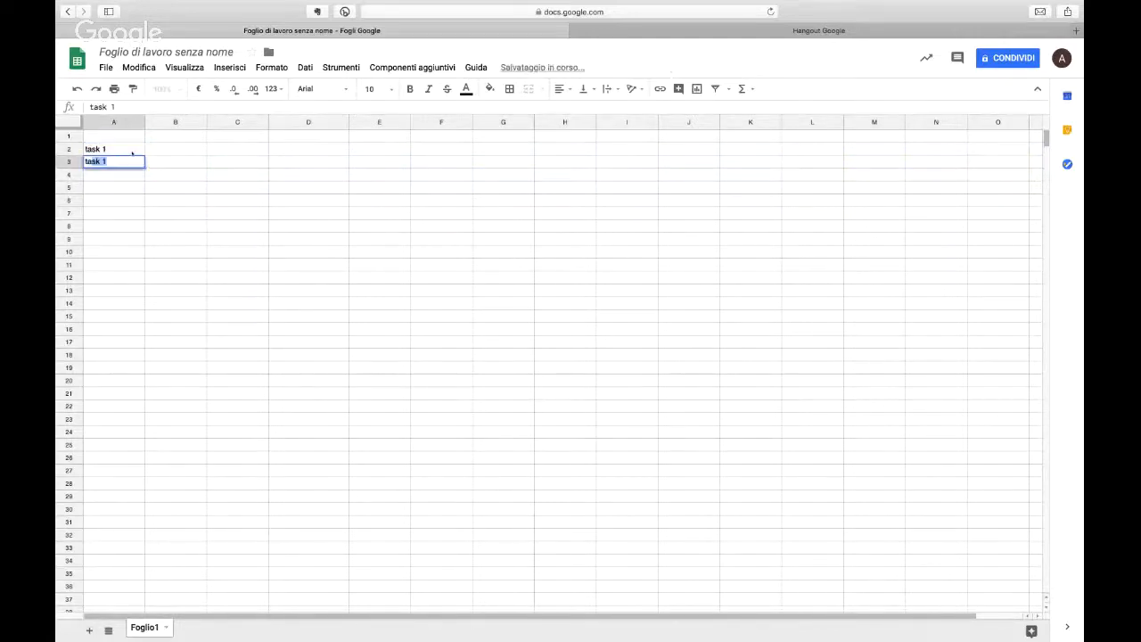
pyautogui.write('ask 2')
pyautogui.press('Return')
pyautogui.write('ta')
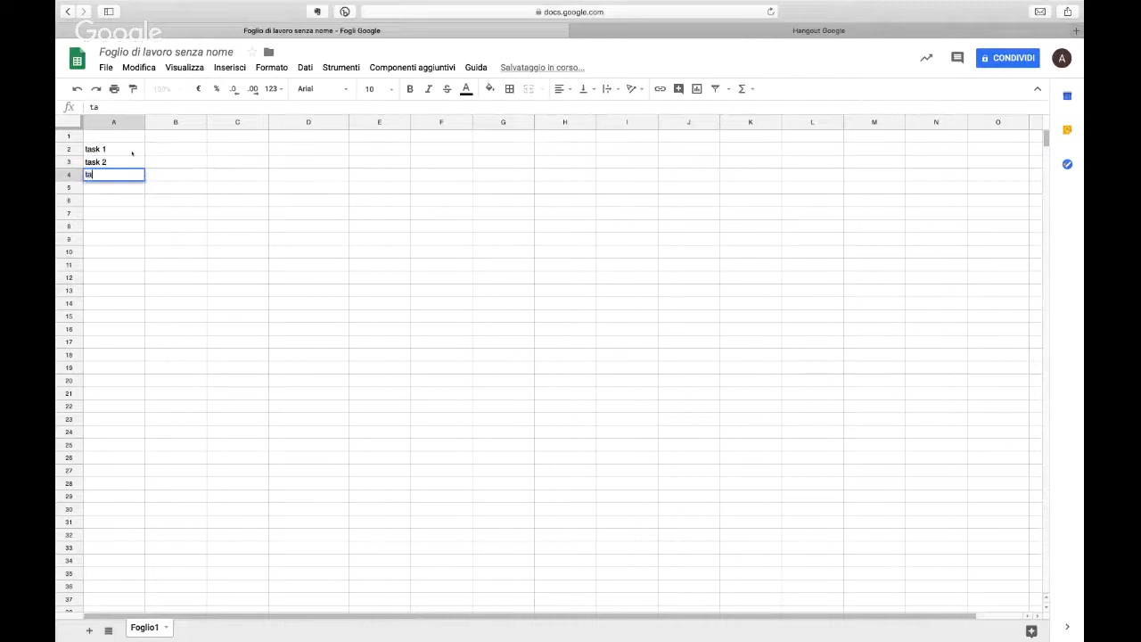
pyautogui.write('sk 3')
pyautogui.press('Tab')
# Step: Insert a checkbox in B2 beside task 1 and copy it to B3 and B4
pyautogui.press('Up')
pyautogui.press('Up')
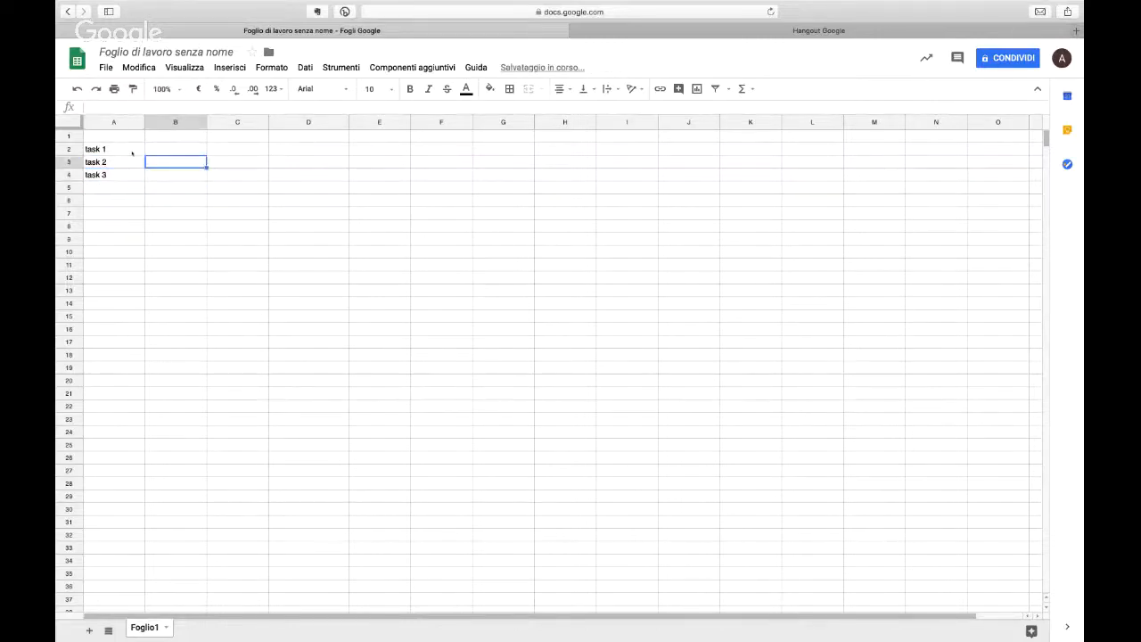
pyautogui.click(229, 67)
pyautogui.click(288, 318)
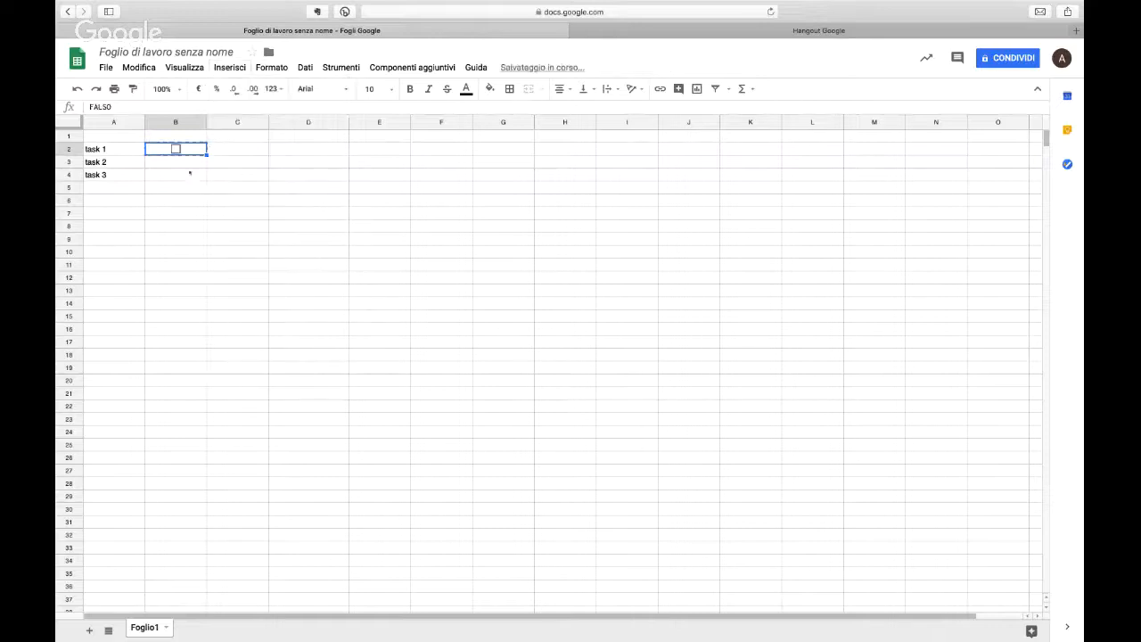
pyautogui.click(190, 174)
pyautogui.press('super+v')
pyautogui.click(190, 160)
pyautogui.press('super+v')
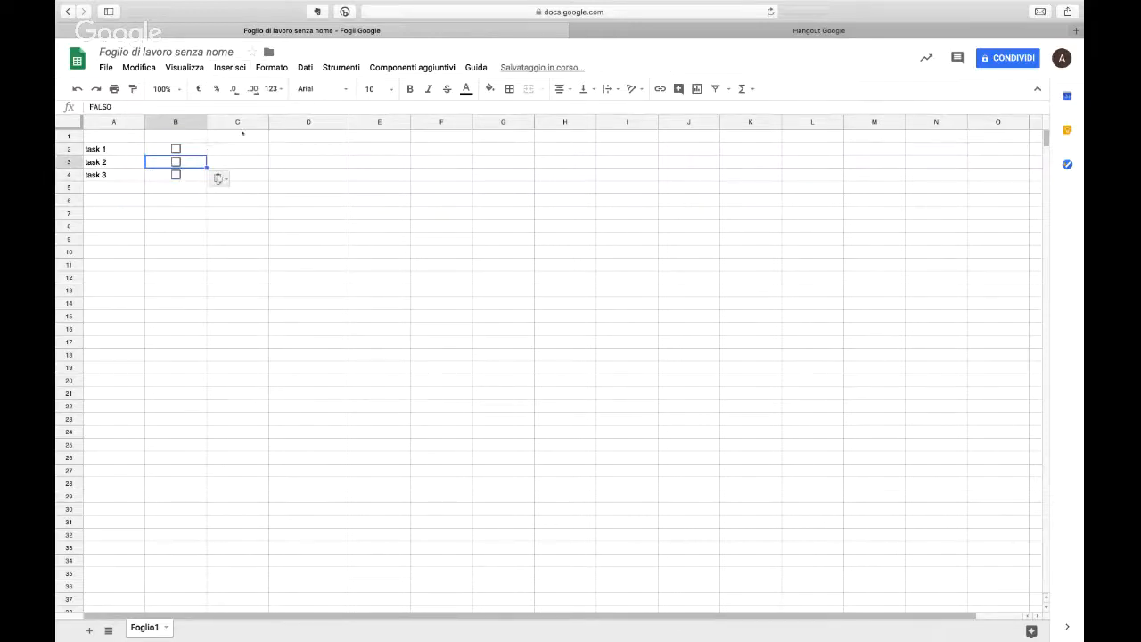
# Step: Add the column header DDL in cell C1
pyautogui.click(240, 136)
pyautogui.write('DDL')
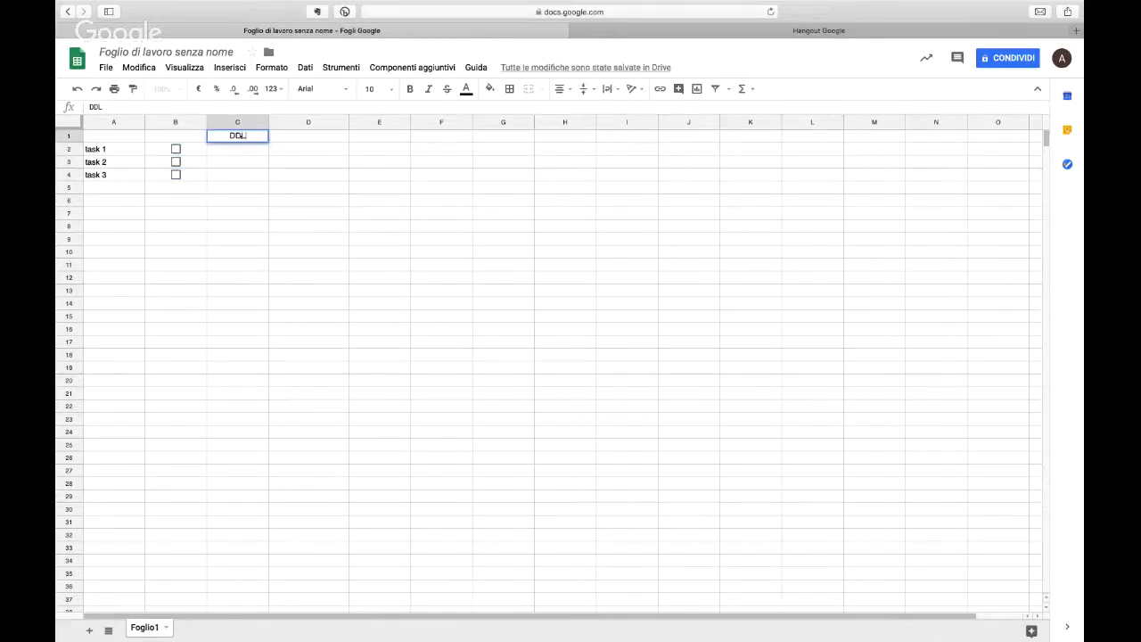
pyautogui.press('Return')
pyautogui.press('Return')
# Step: Enter the deadlines 9/12, 10/12 and 30/12 in C2 to C4 for the three tasks
pyautogui.press('Up')
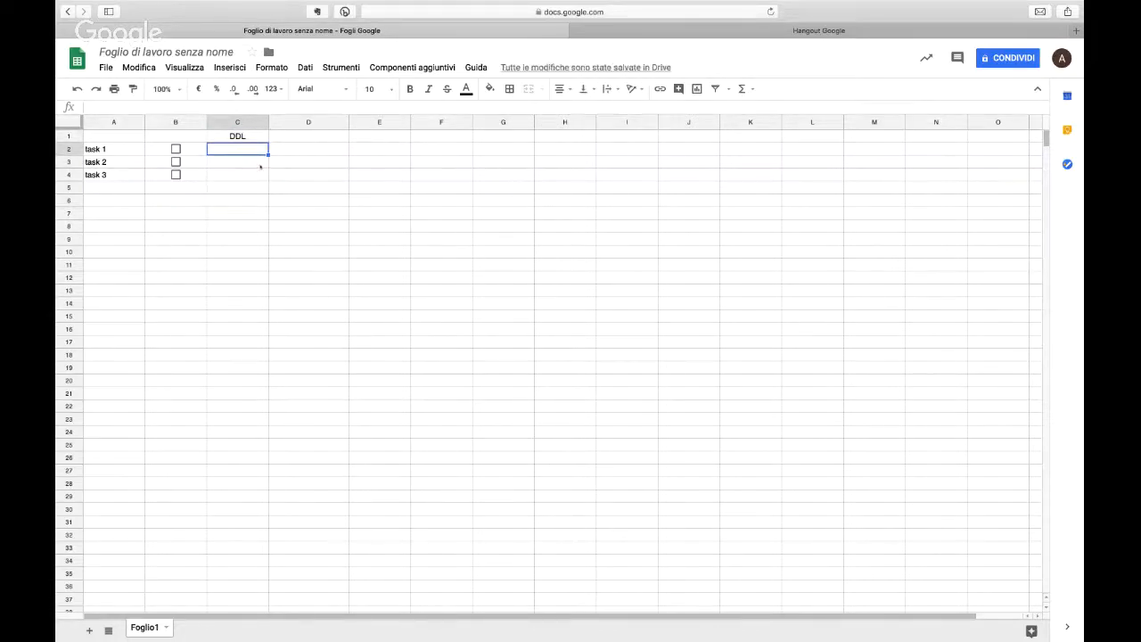
pyautogui.write('9/12')
pyautogui.press('Return')
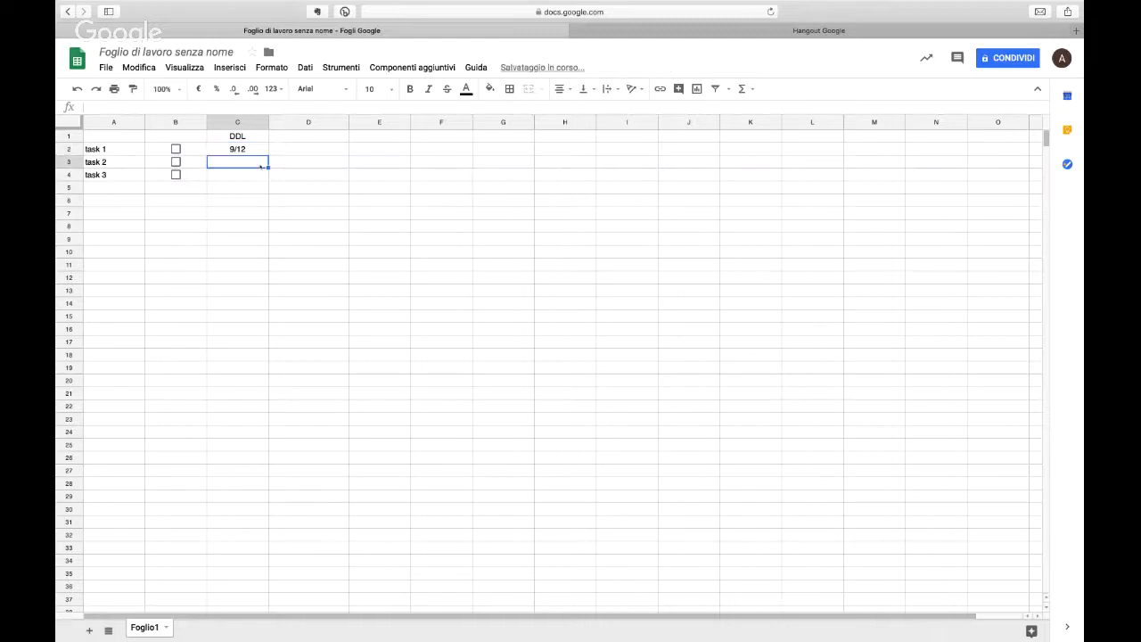
pyautogui.write('10/12')
pyautogui.press('Return')
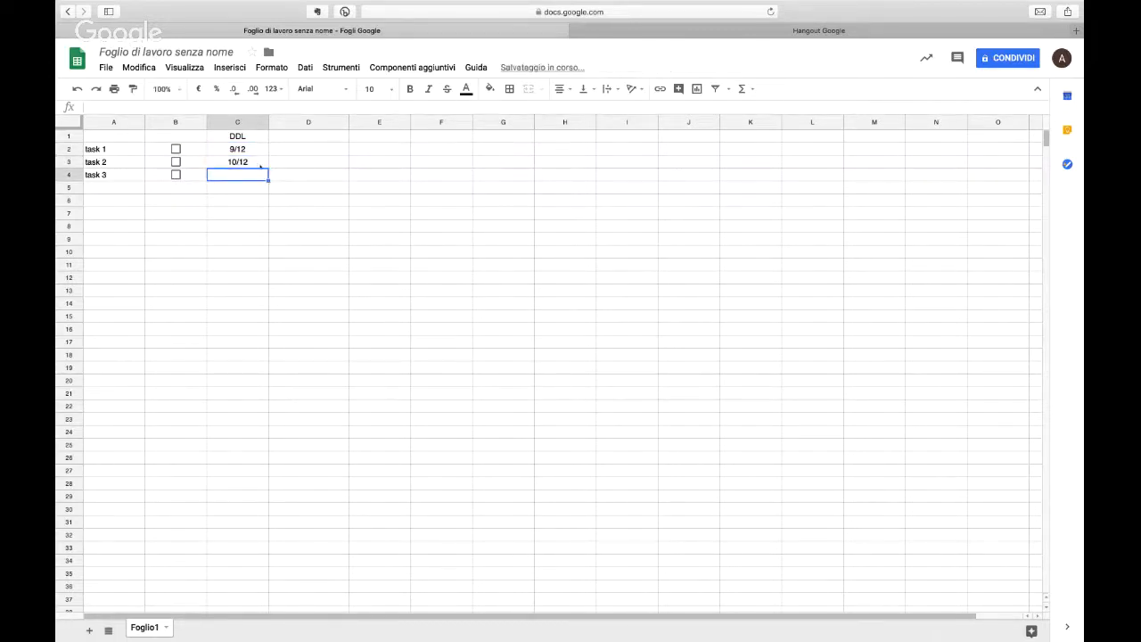
pyautogui.write('10/1')
pyautogui.press('BackSpace')
pyautogui.press('BackSpace')
pyautogui.press('BackSpace')
pyautogui.press('BackSpace')
pyautogui.write('30/12')
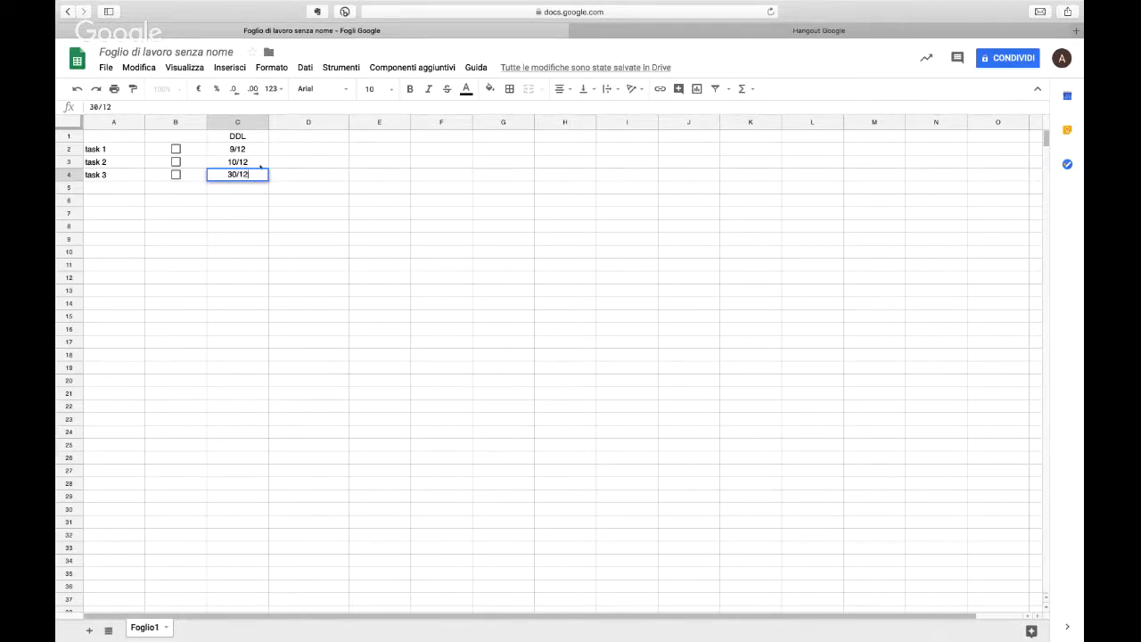
pyautogui.press('Return')
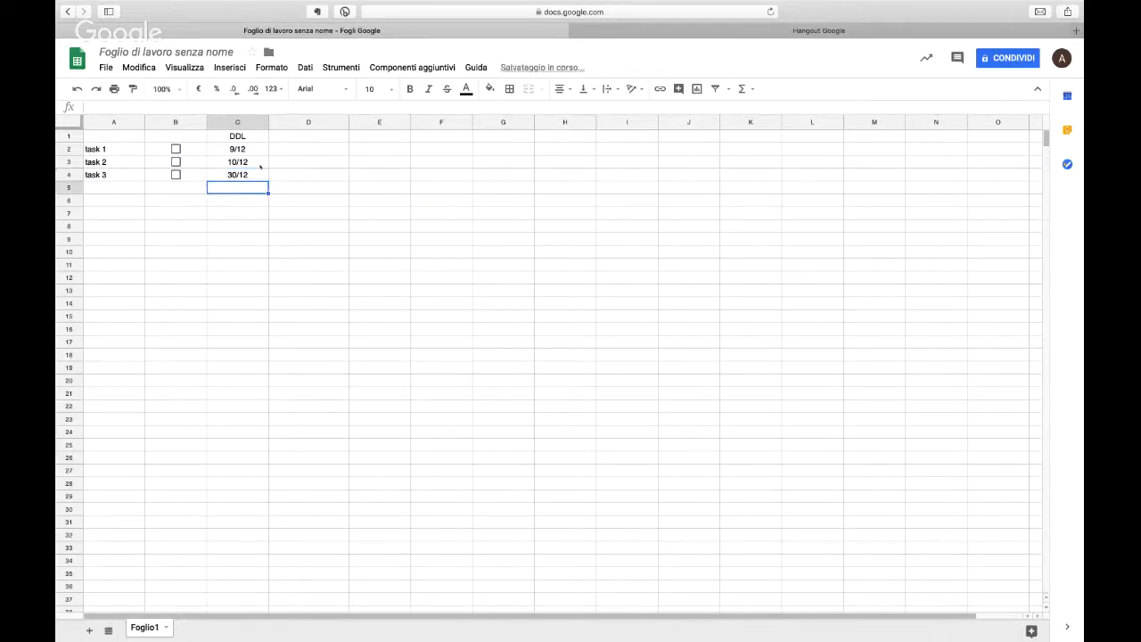
# Step: Add a conditional formatting rule to column C using the preset green-yellow-red colour scale
pyautogui.rightClick(259, 124)
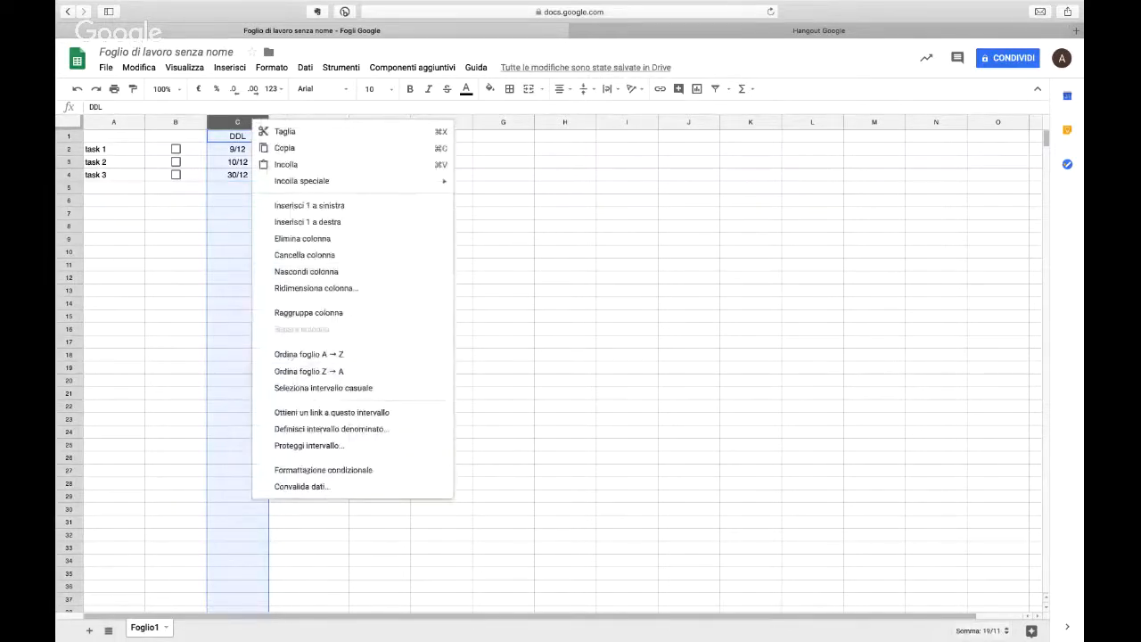
pyautogui.click(323, 470)
pyautogui.click(1011, 112)
pyautogui.click(972, 213)
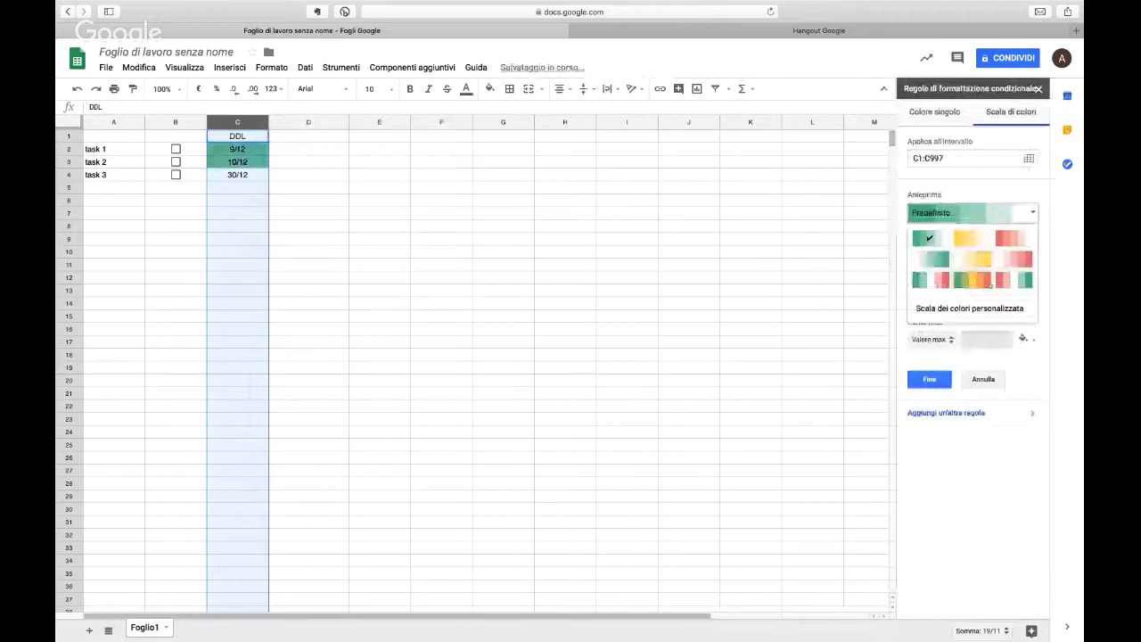
pyautogui.click(989, 283)
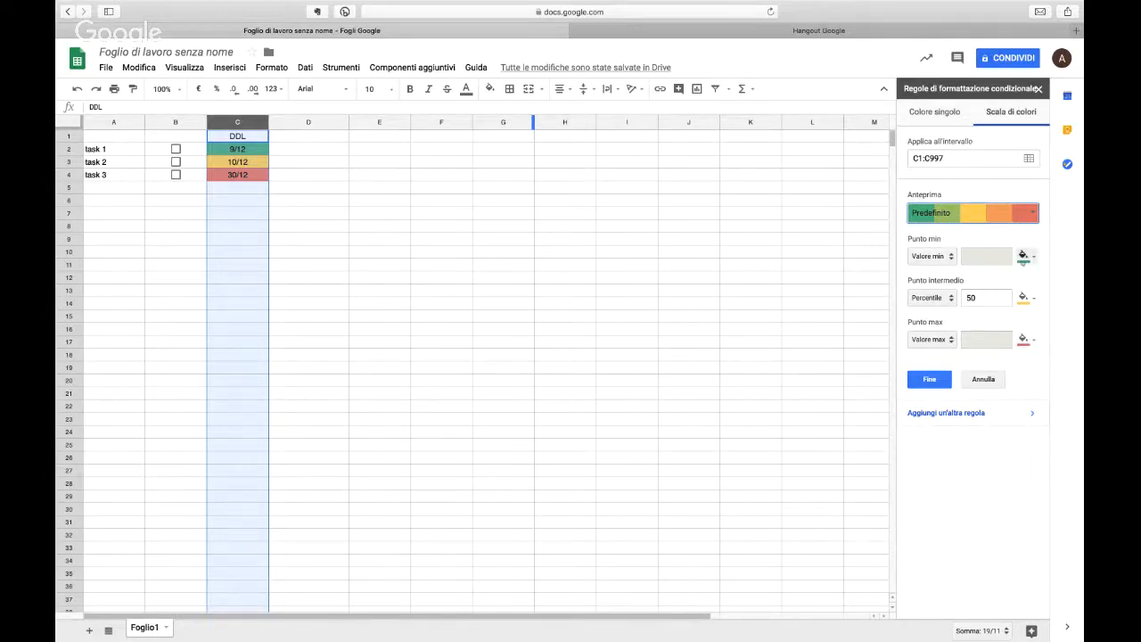
# Step: Swap the deadline colour scale's end colours, using red for the minimum point and green for the maximum
pyautogui.click(1022, 257)
pyautogui.click(982, 396)
pyautogui.click(1022, 339)
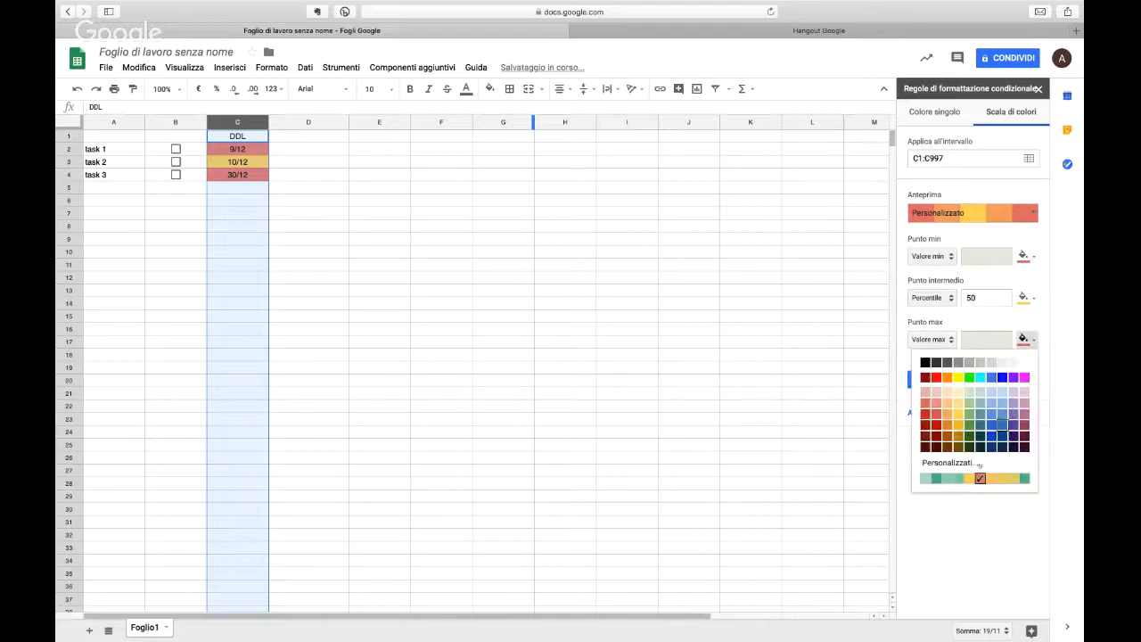
pyautogui.click(934, 479)
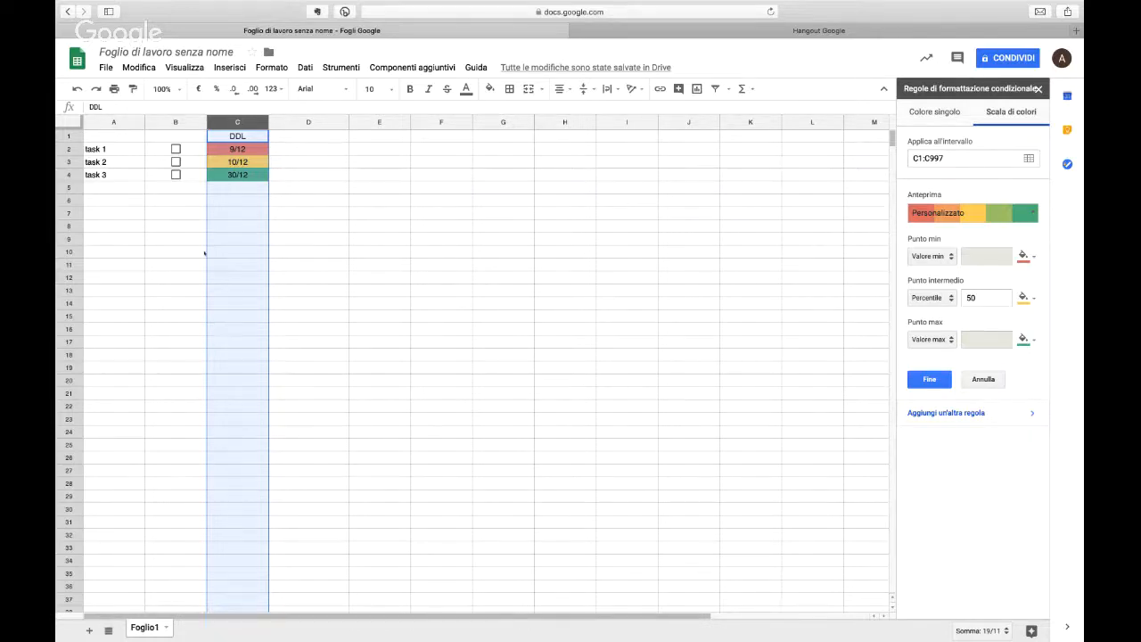
# Step: Add the header "done?" in B1 above the checkboxes
pyautogui.click(182, 140)
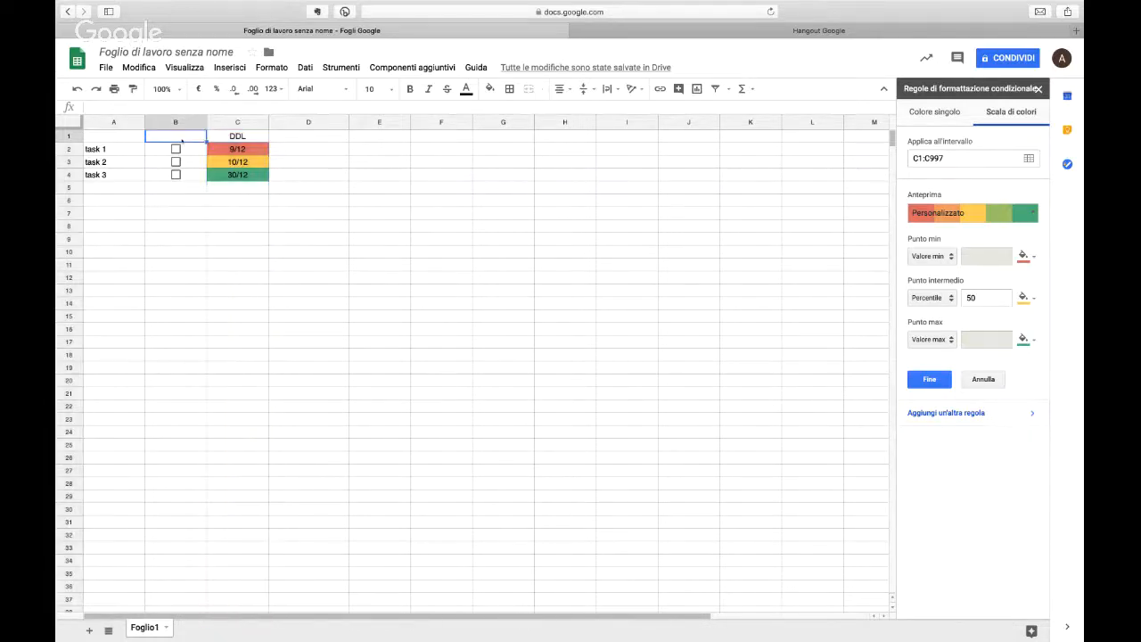
pyautogui.write('done?')
pyautogui.press('Return')
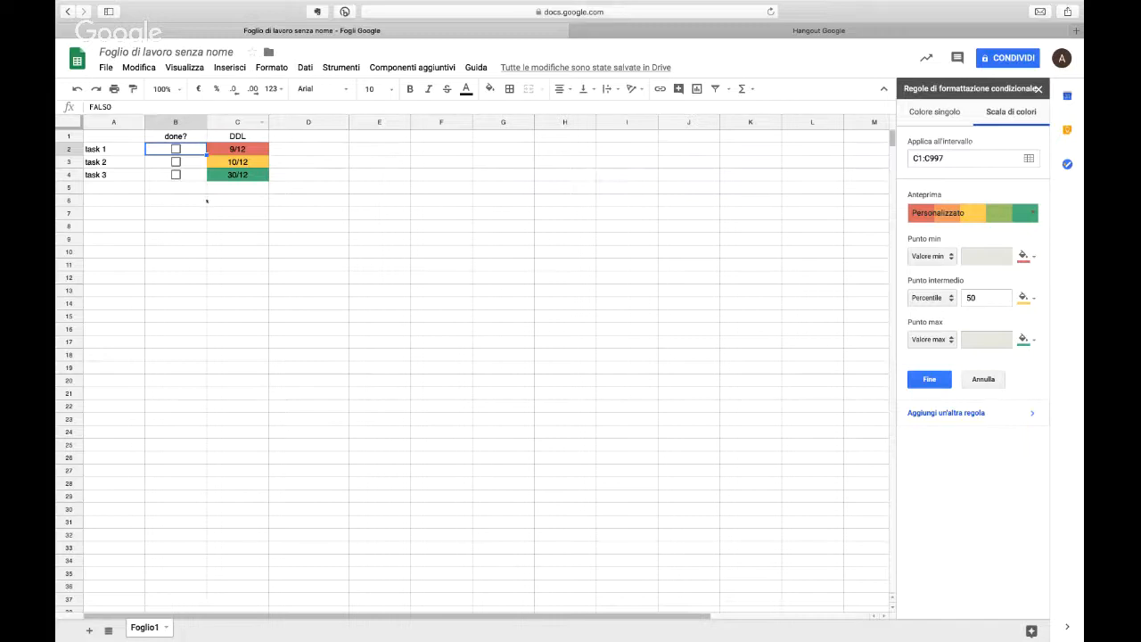
# Step: Add task 5 in cell A5 below the existing tasks
pyautogui.click(137, 193)
pyautogui.write('task ')
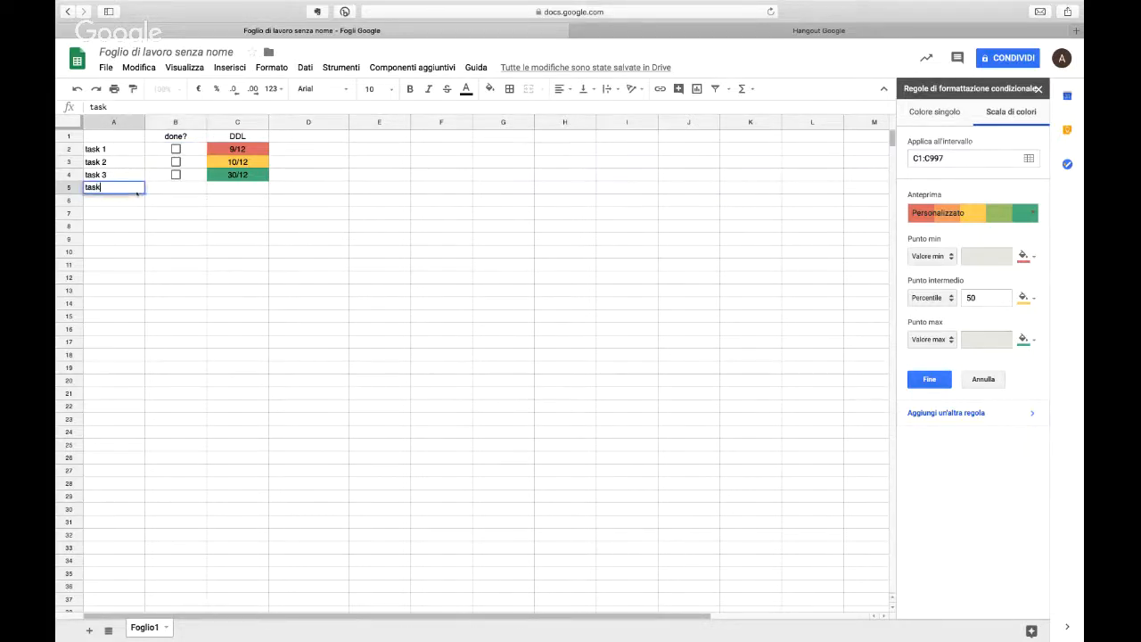
pyautogui.write('5')
pyautogui.press('Tab')
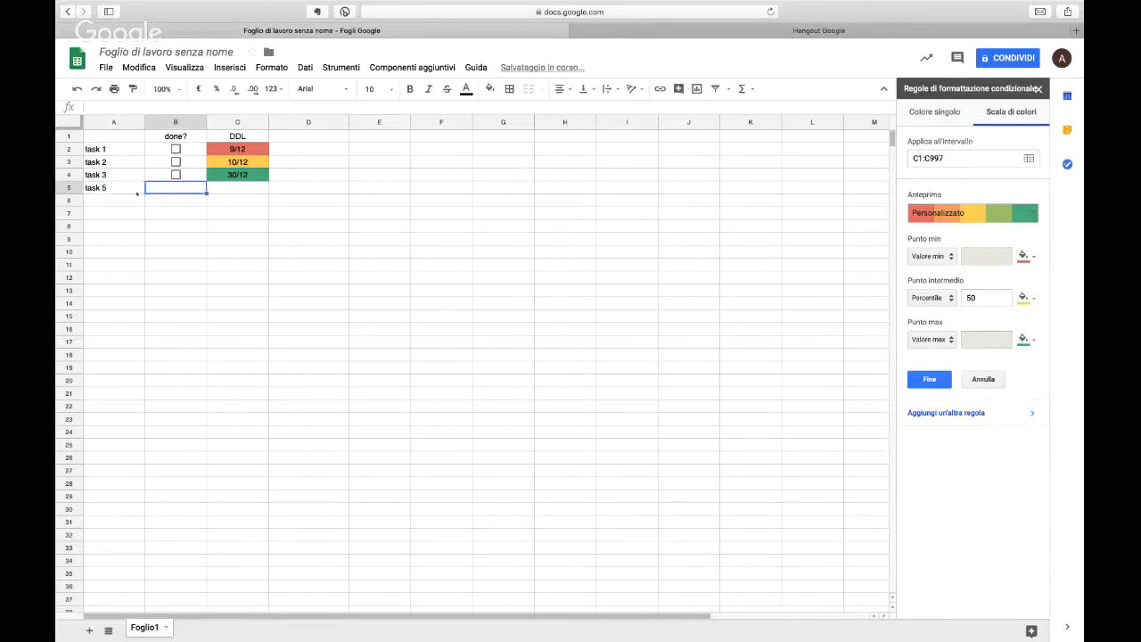
# Step: Extend the checkboxes down to B8 and fill the repeating task labels down to A8
pyautogui.moveTo(195, 146); pyautogui.dragTo(196, 230)
pyautogui.moveTo(122, 152); pyautogui.dragTo(231, 213)
# Step: Enter the deadline 1/1/19 for task 5 in cell C5
pyautogui.click(247, 191)
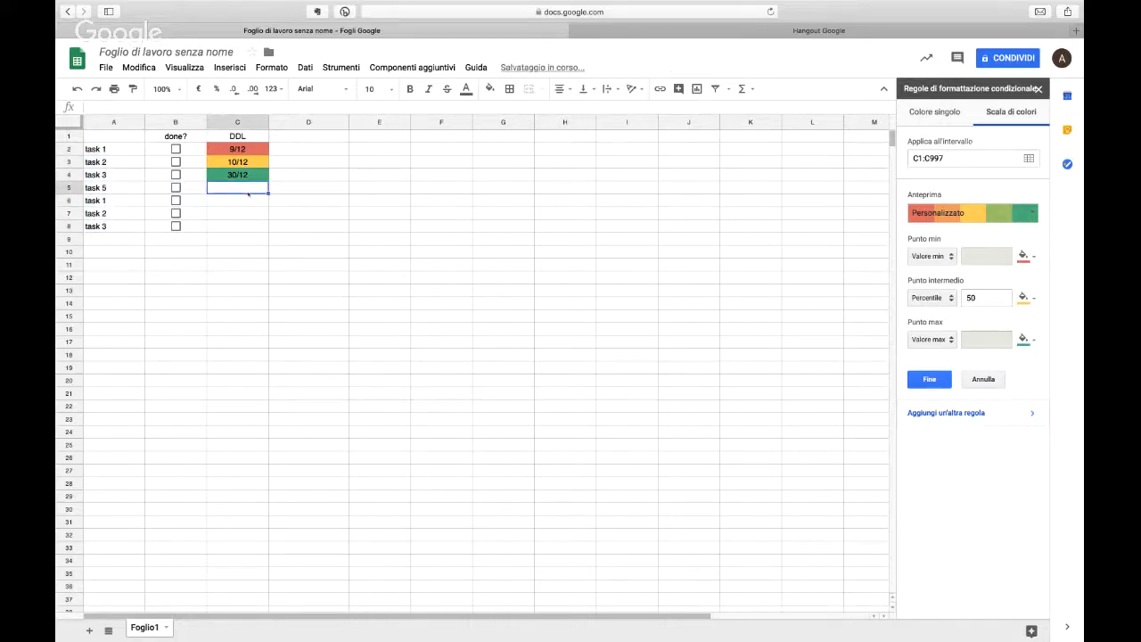
pyautogui.write('1/1/')
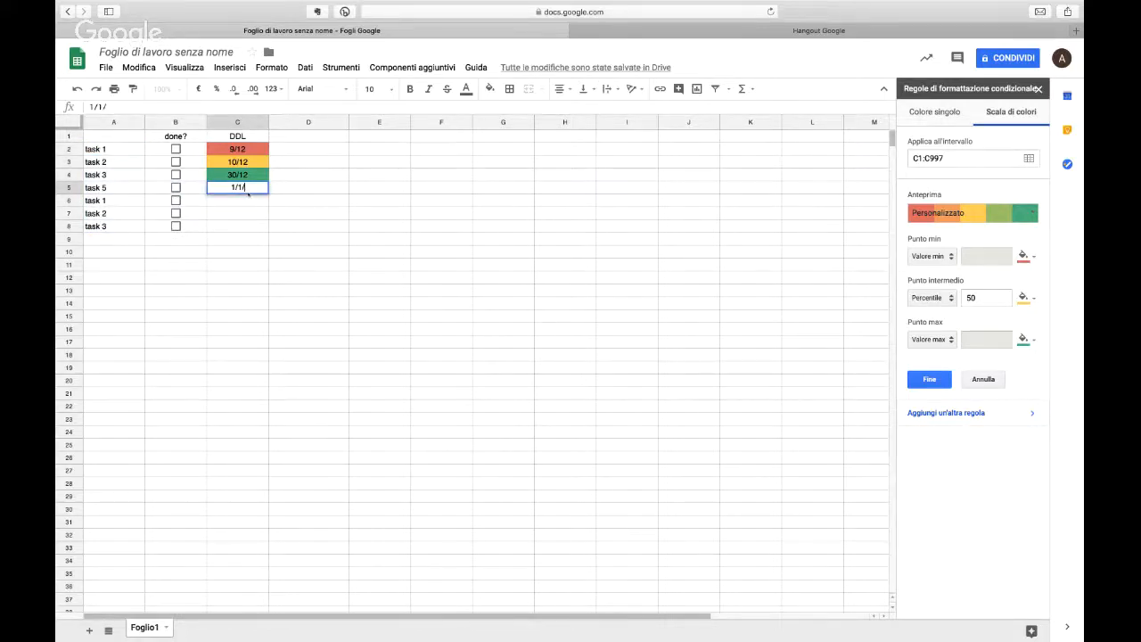
pyautogui.write('19')
pyautogui.press('Return')
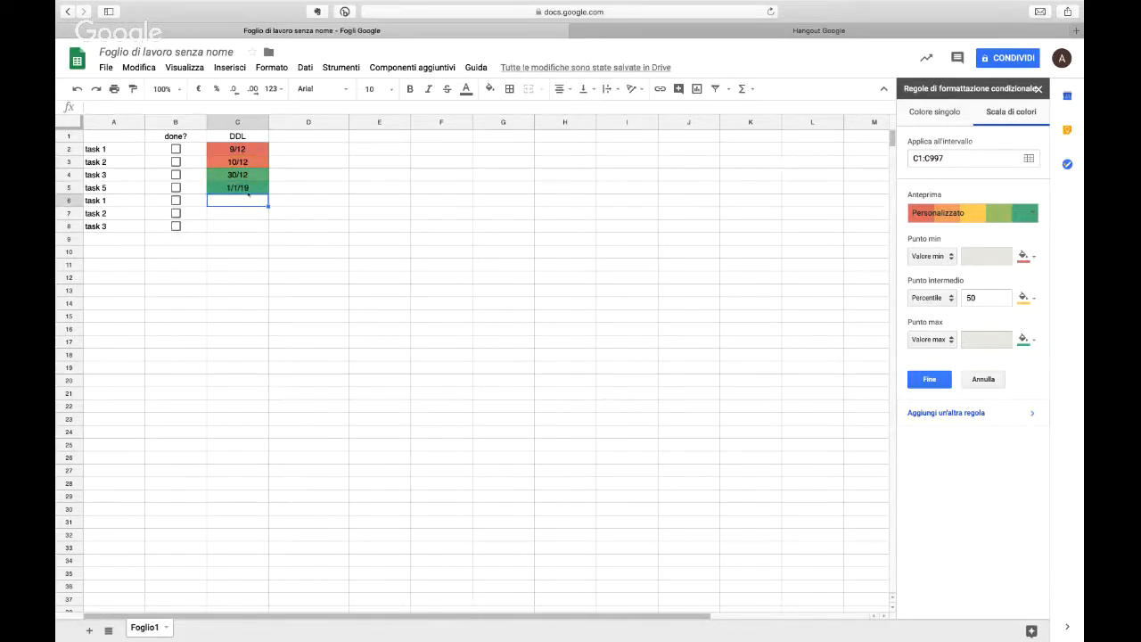
pyautogui.press('Up')
pyautogui.press('Up')
pyautogui.press('Down')
pyautogui.press('Down')
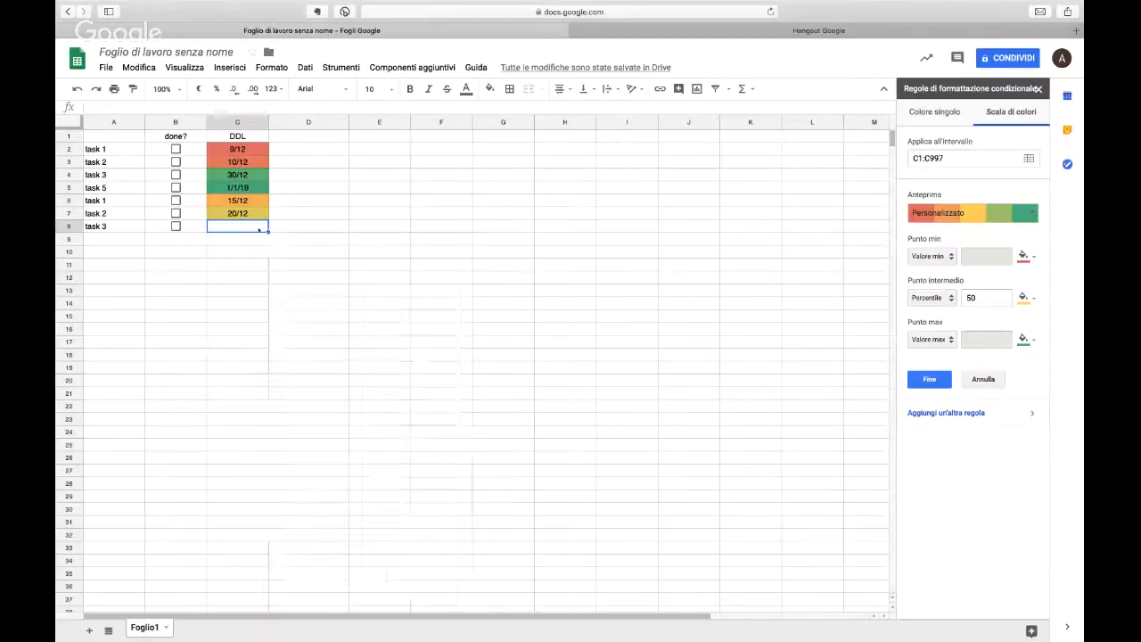
# Step: Enter the deadlines 15/12, 20/12 and 1/6/19 in cells C6 to C8 for the remaining tasks
pyautogui.rightClick(259, 230)
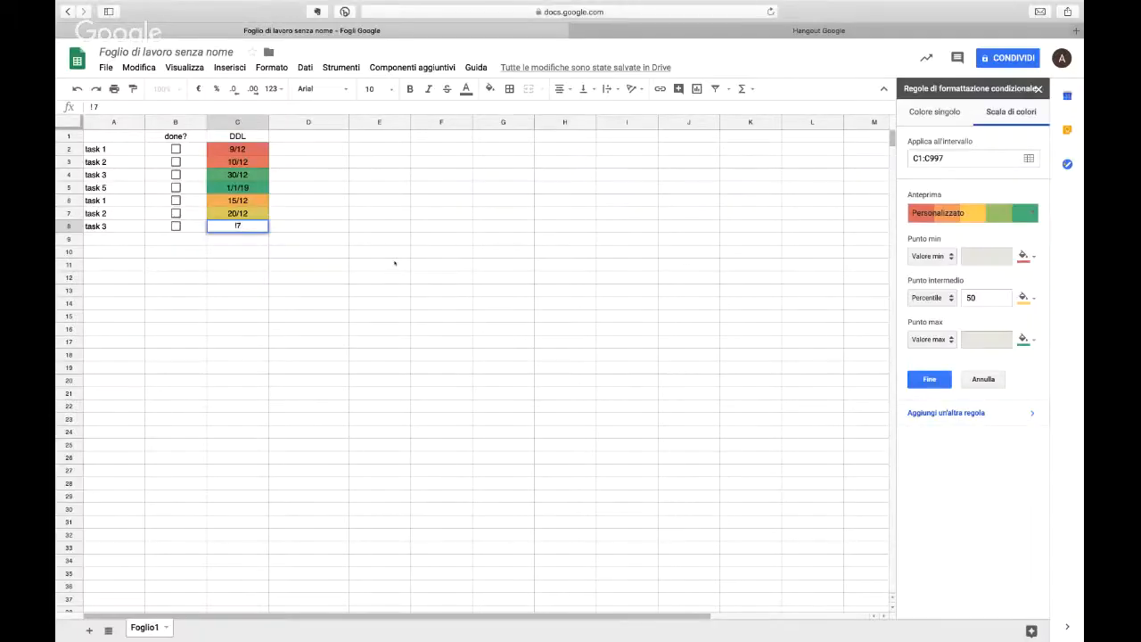
pyautogui.write('6')
pyautogui.press('BackSpace')
pyautogui.press('BackSpace')
pyautogui.press('BackSpace')
pyautogui.write('1/')
pyautogui.write('1')
pyautogui.write('/6/19')
pyautogui.press('Return')
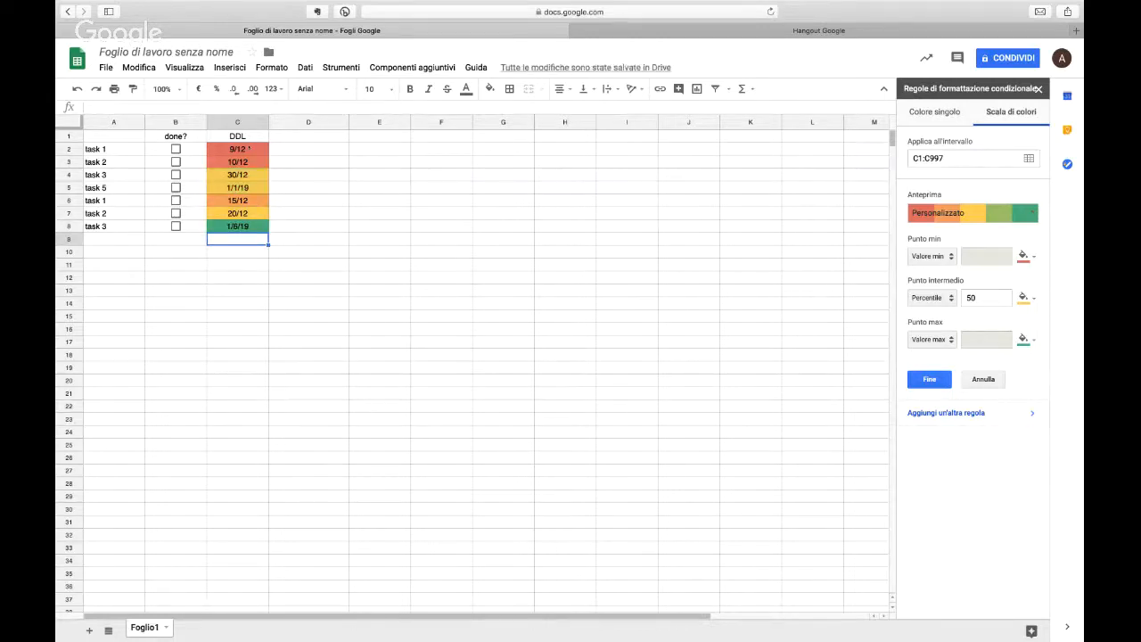
# Step: Try a number as the colour scale's minimum point for the deadlines, and return it to the minimum value
pyautogui.moveTo(237, 149); pyautogui.dragTo(237, 225)
pyautogui.click(947, 257)
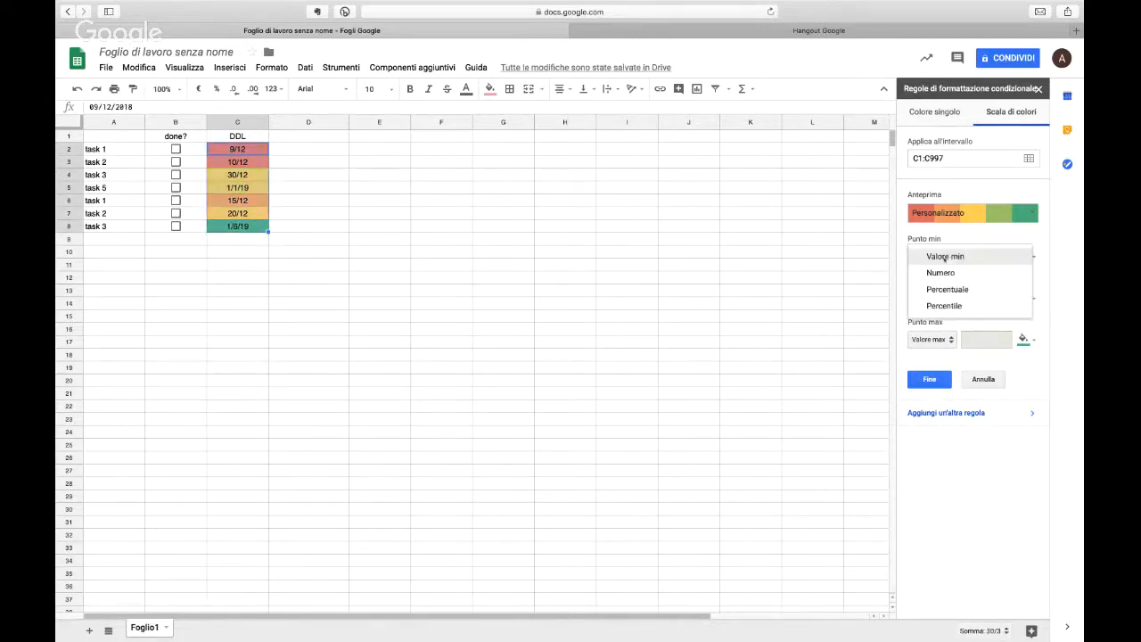
pyautogui.click(943, 271)
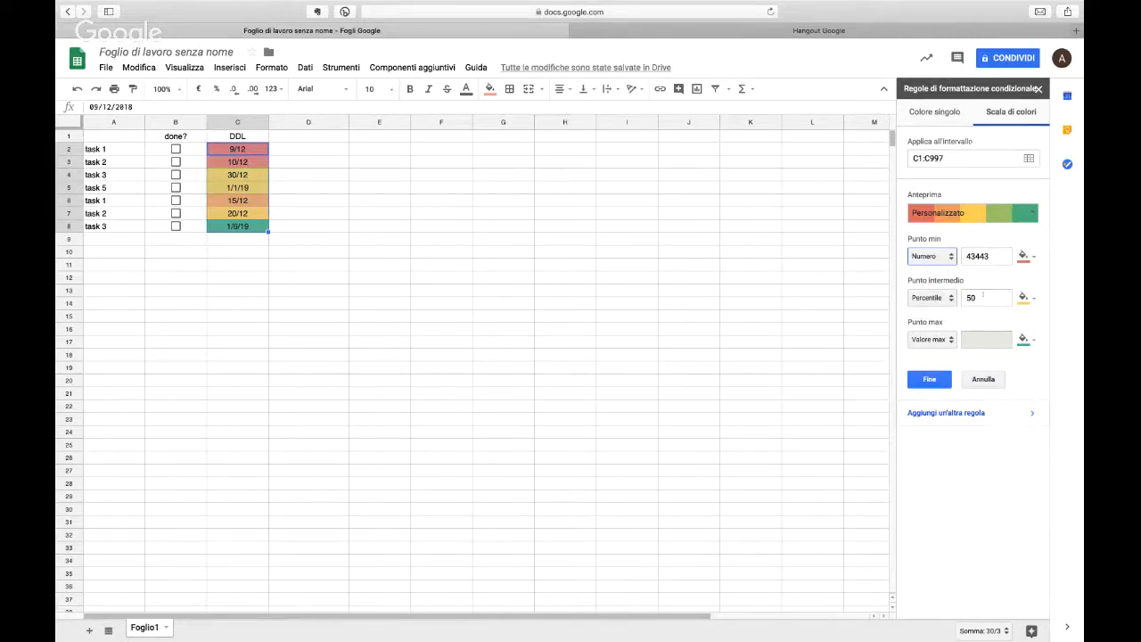
pyautogui.click(944, 253)
pyautogui.click(944, 255)
pyautogui.click(944, 253)
pyautogui.click(943, 240)
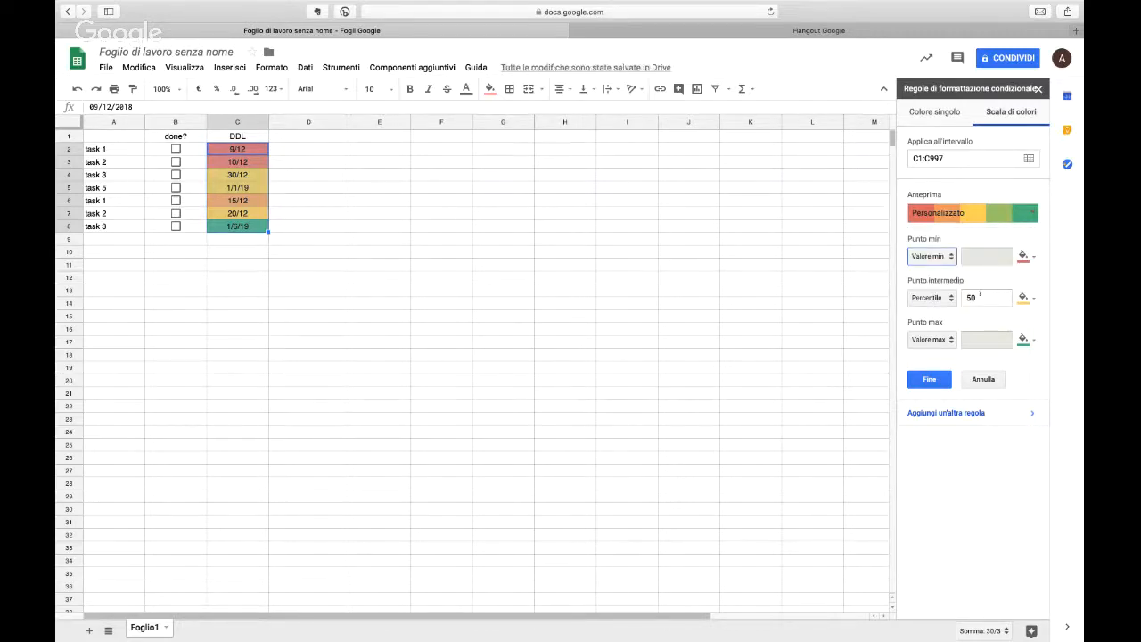
# Step: Try 20 and 80 as the colour scale's midpoint percentile, and set it back to 50
pyautogui.click(979, 295)
pyautogui.moveTo(980, 297); pyautogui.dragTo(967, 296)
pyautogui.write('20')
pyautogui.press('BackSpace')
pyautogui.press('BackSpace')
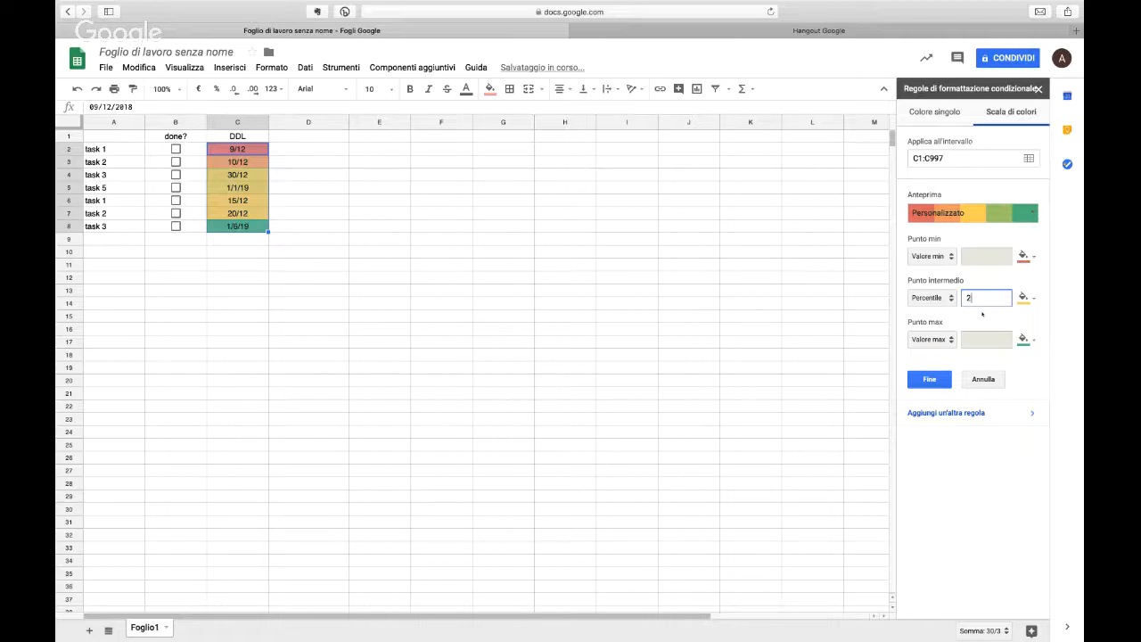
pyautogui.write('80')
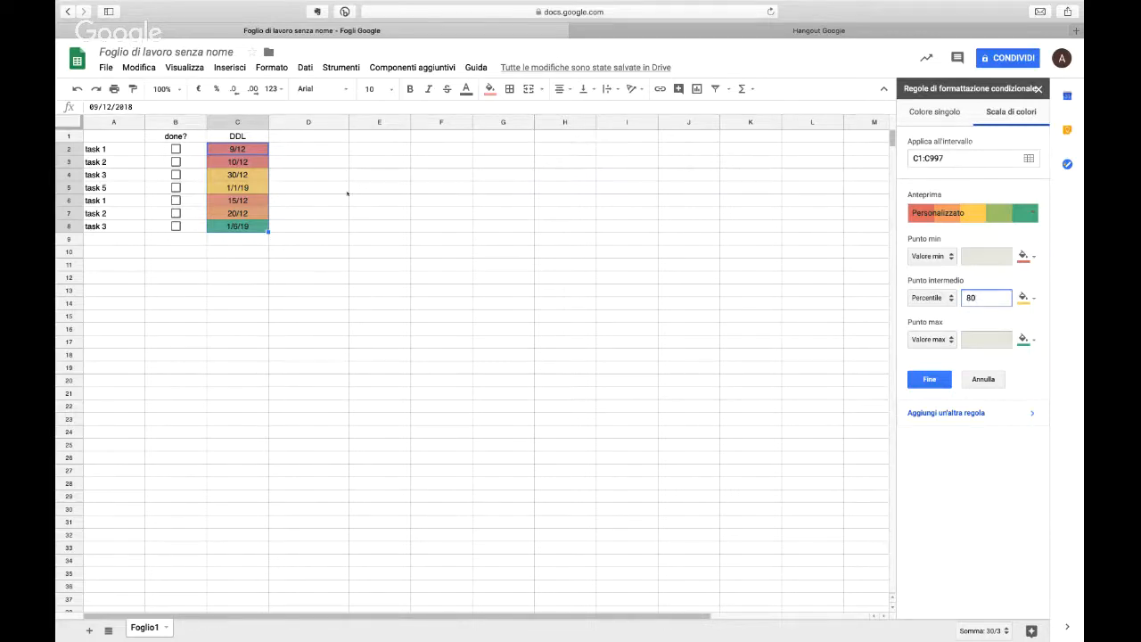
pyautogui.press('BackSpace')
pyautogui.press('BackSpace')
pyautogui.write('50')
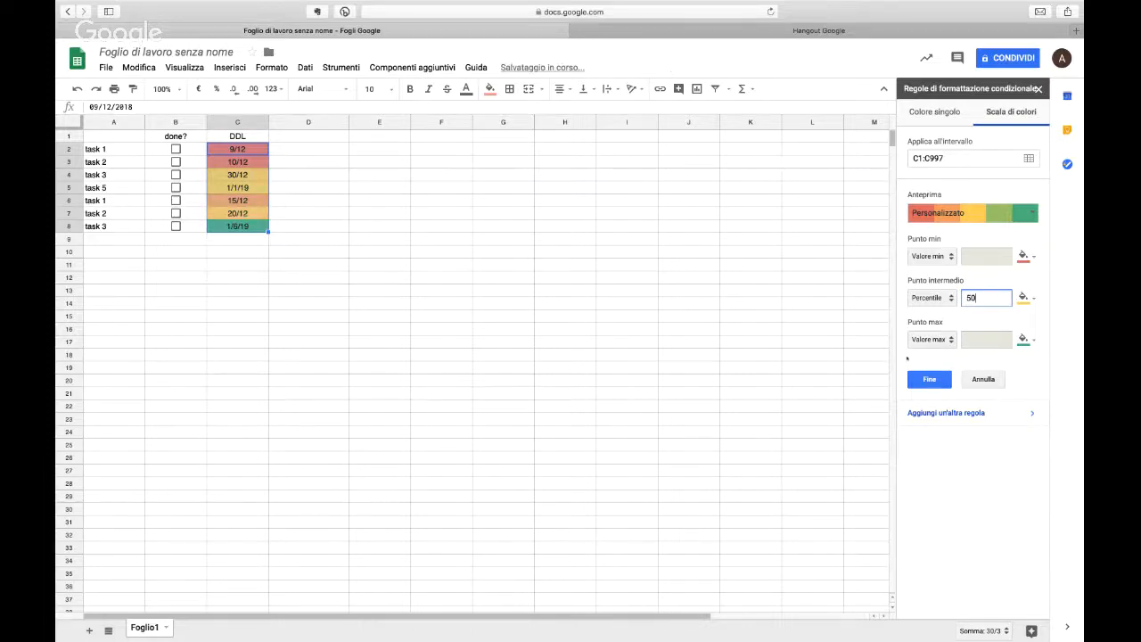
# Step: Discard the deadline colour scale rule and clear the contents of A1:E9
pyautogui.click(982, 378)
pyautogui.moveTo(394, 237); pyautogui.dragTo(63, 161)
pyautogui.moveTo(80, 107); pyautogui.dragTo(94, 139)
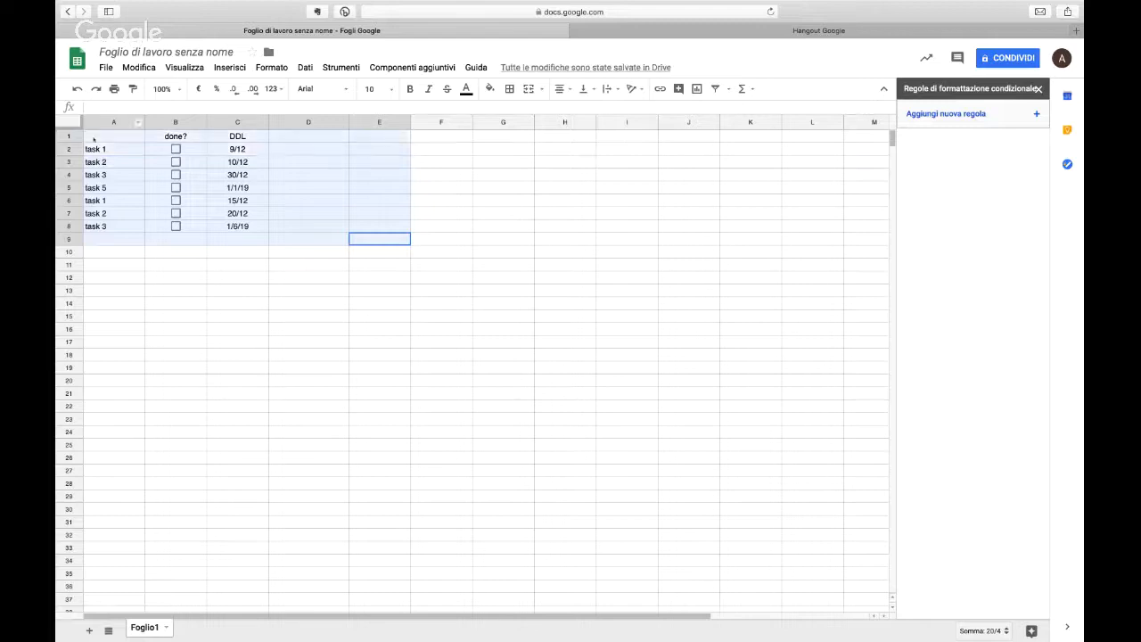
pyautogui.press('Delete')
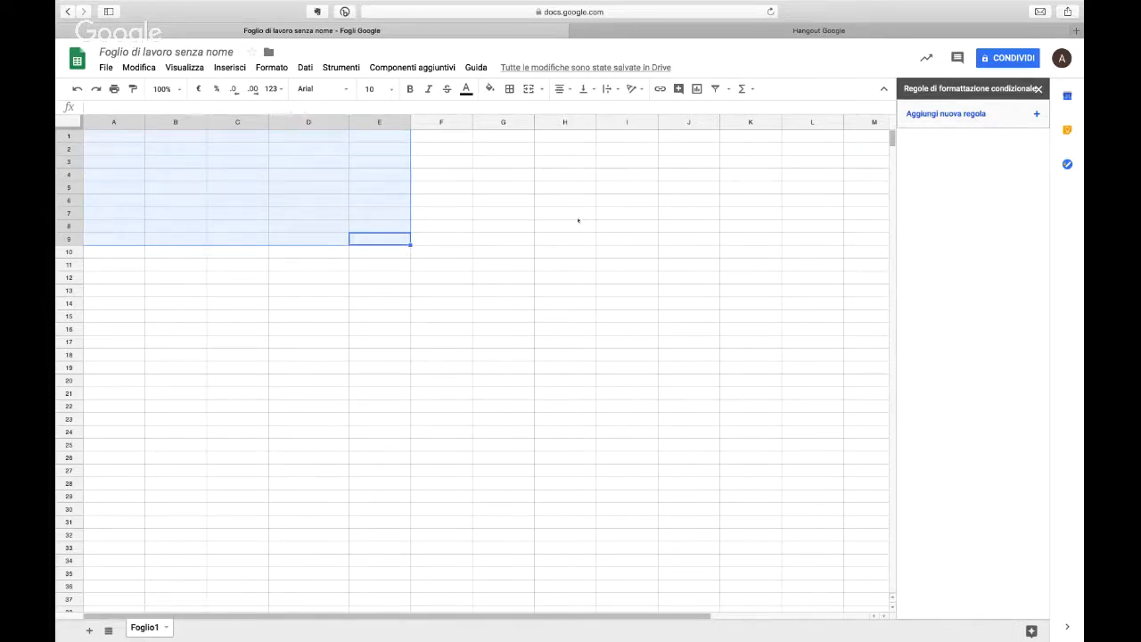
pyautogui.click(1037, 88)
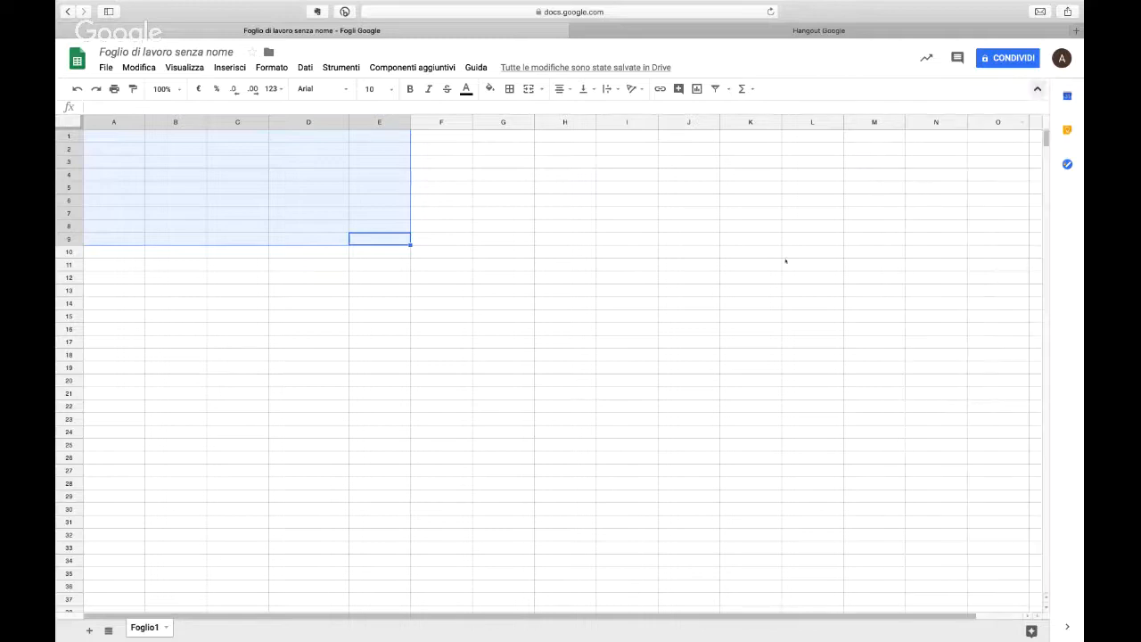
# Step: Add five new blank sheets to the spreadsheet, Foglio2 through Foglio6
pyautogui.click(89, 630)
pyautogui.click(89, 630)
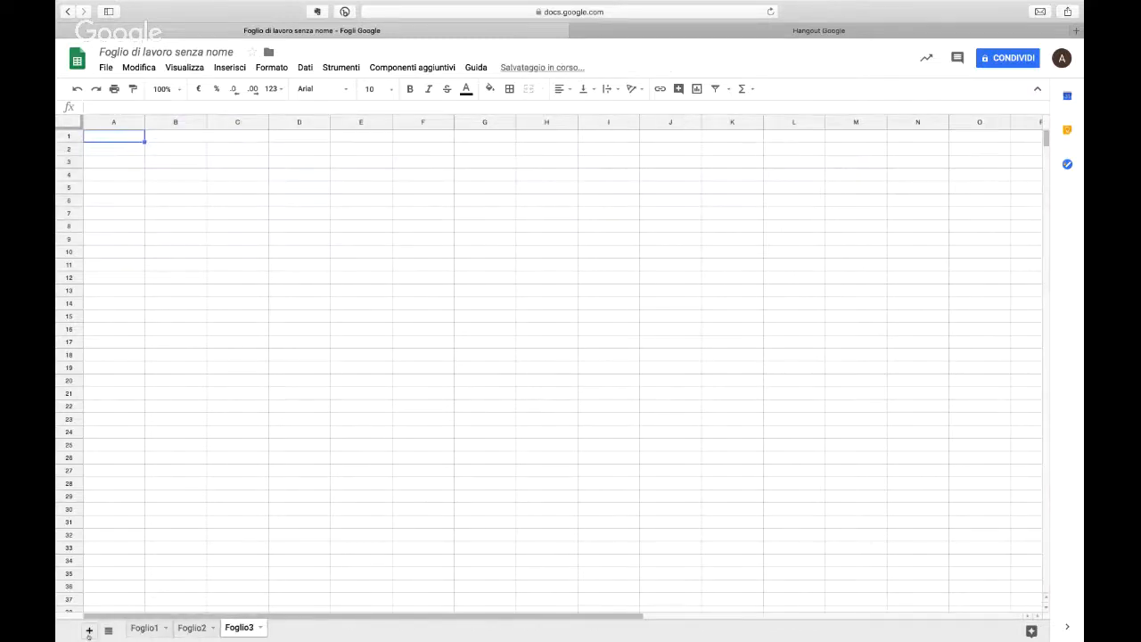
pyautogui.click(89, 630)
pyautogui.click(89, 630)
pyautogui.click(89, 630)
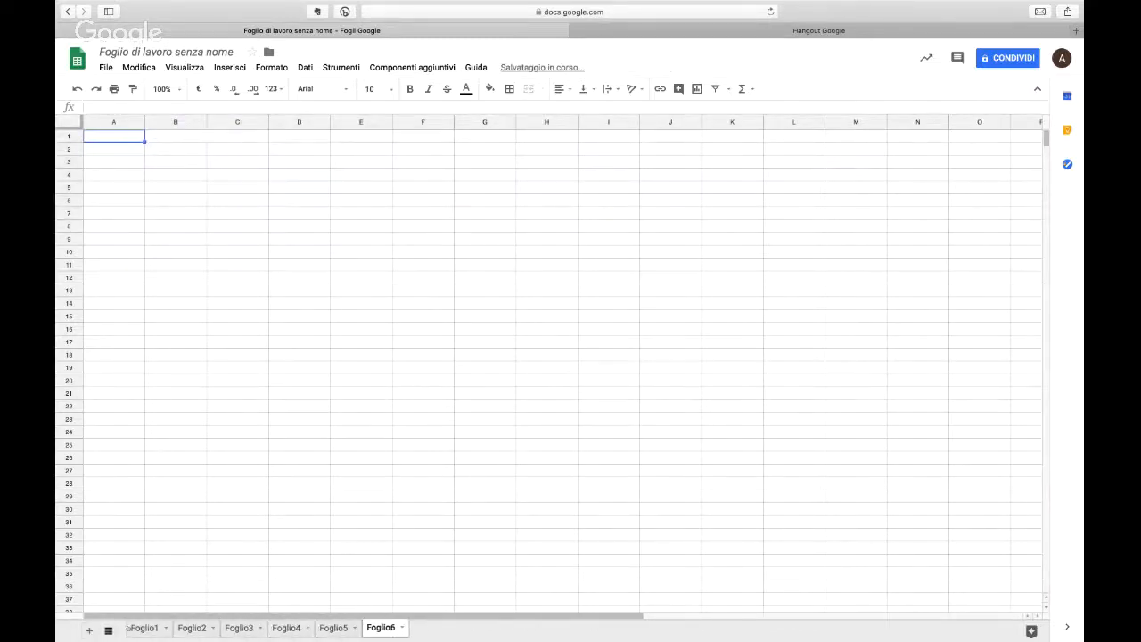
# Step: Browse the sheets Foglio2 to Foglio6 one by one and view the list of all sheets
pyautogui.click(192, 627)
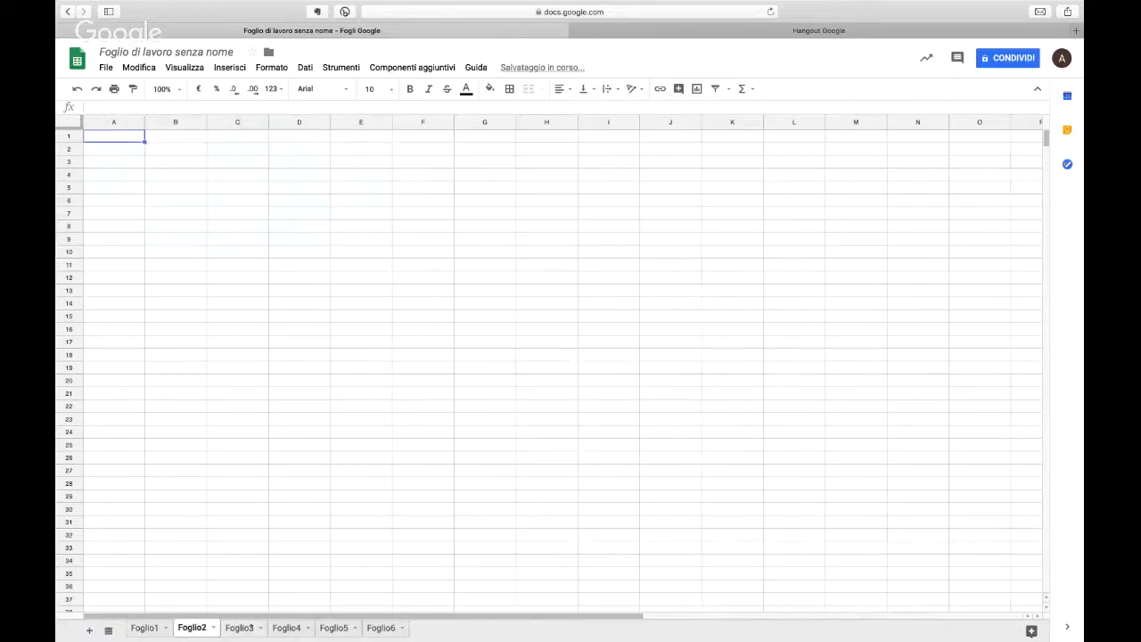
pyautogui.click(239, 628)
pyautogui.click(286, 627)
pyautogui.click(333, 628)
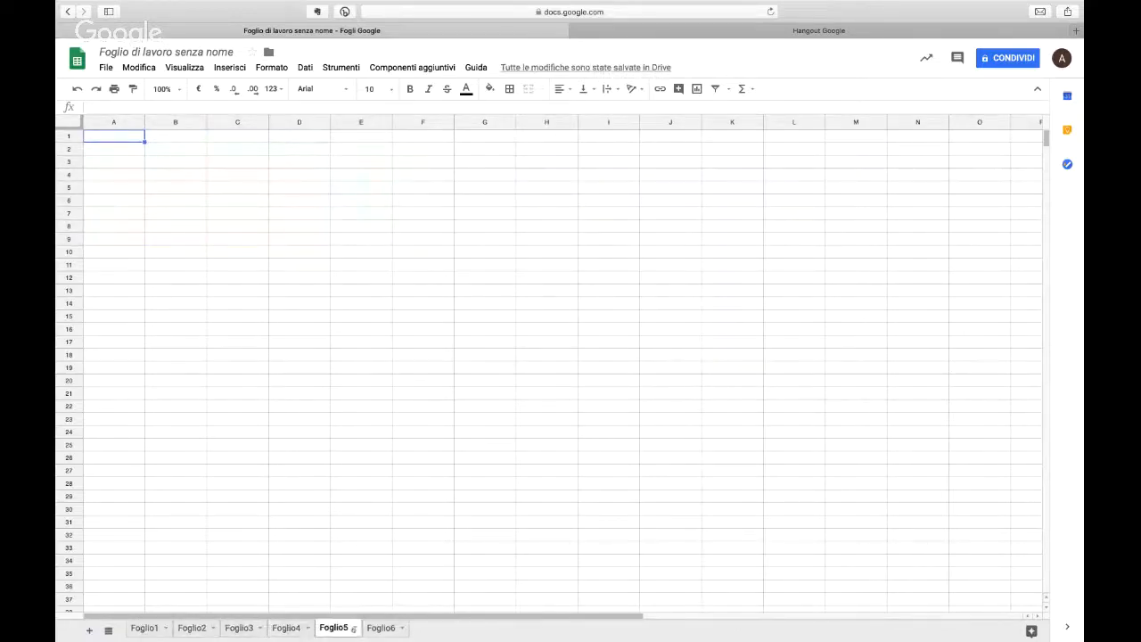
pyautogui.click(381, 627)
pyautogui.click(108, 631)
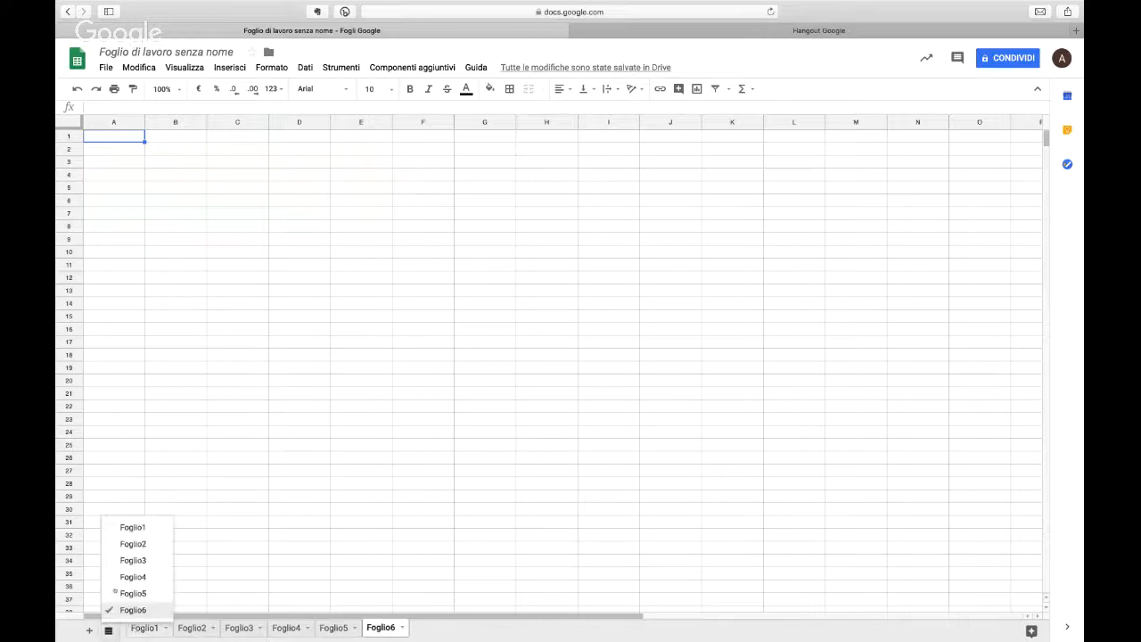
pyautogui.click(148, 483)
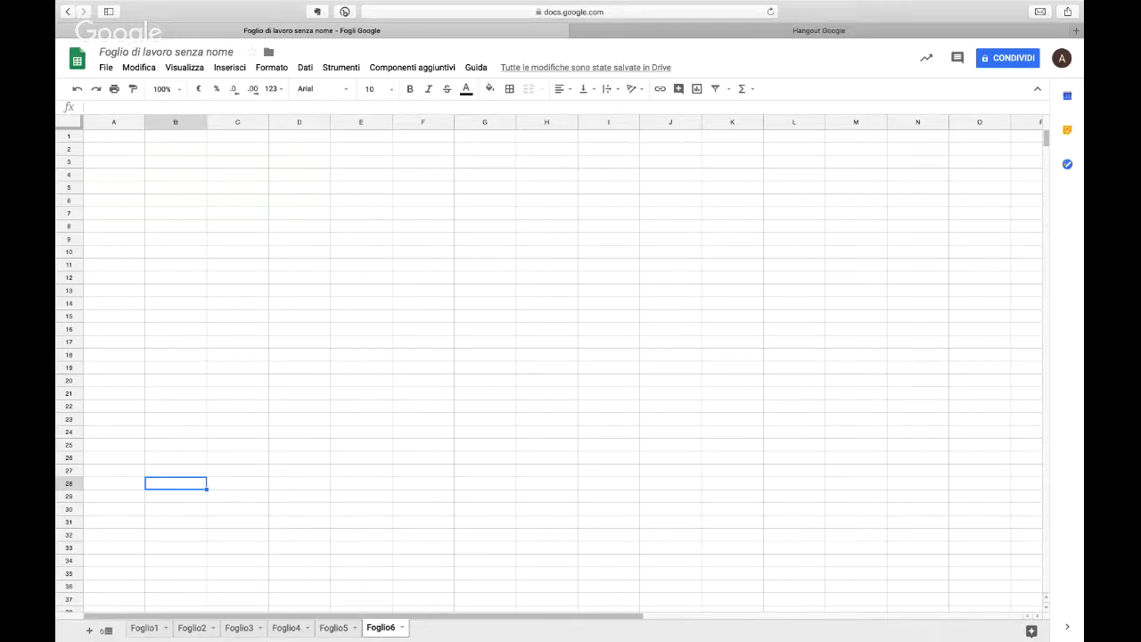
# Step: Hide the sheet Foglio6 and bring it back from the list of all sheets
pyautogui.click(403, 628)
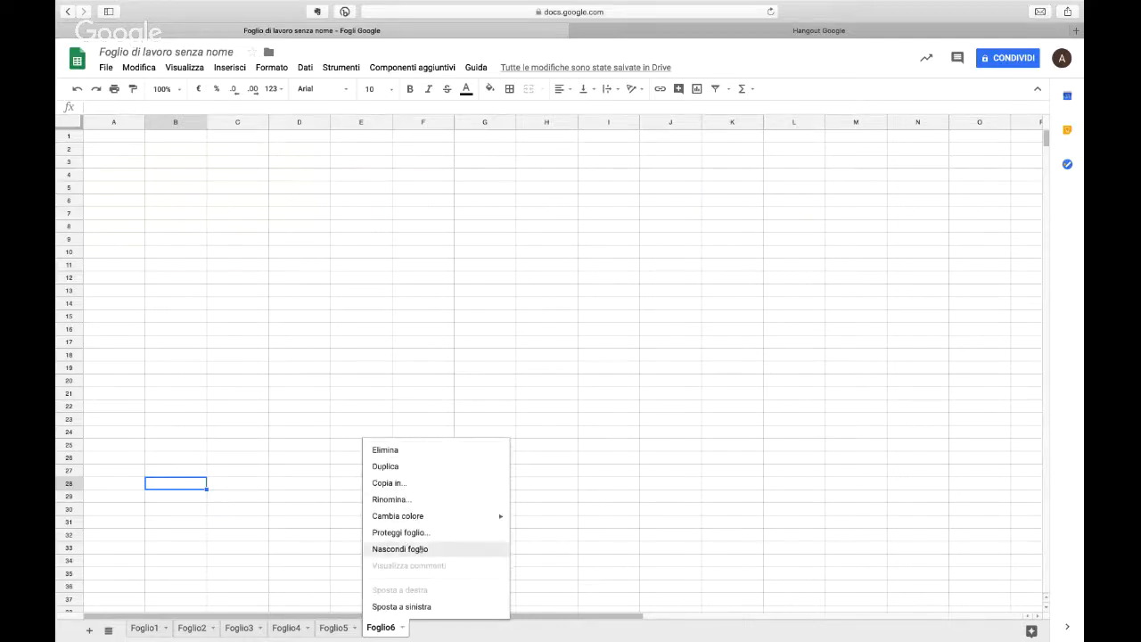
pyautogui.click(399, 548)
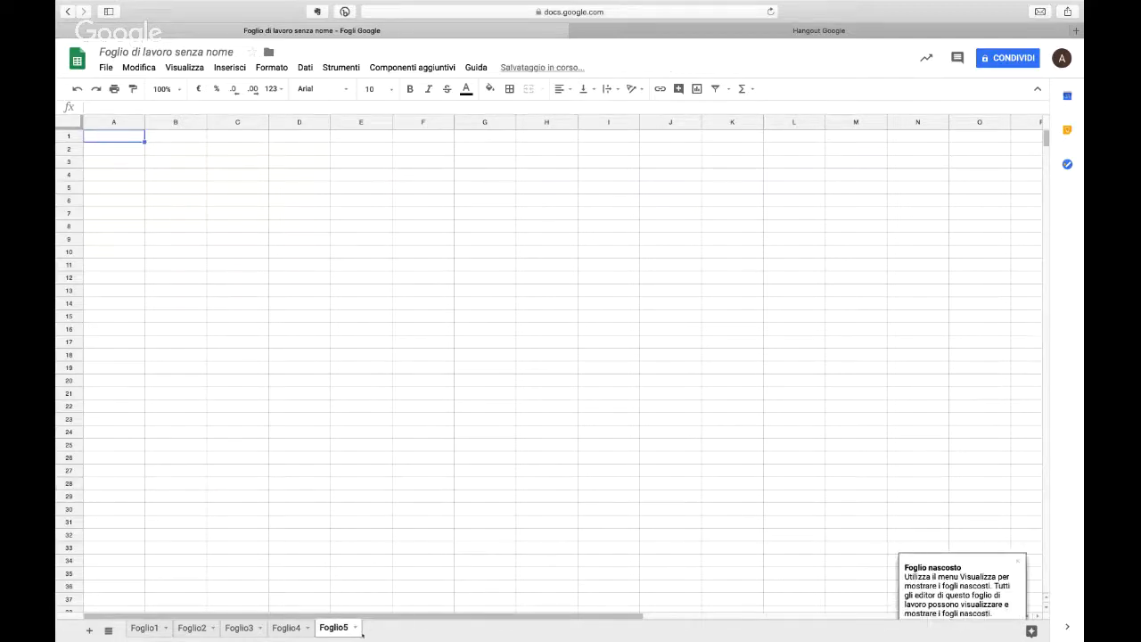
pyautogui.click(354, 628)
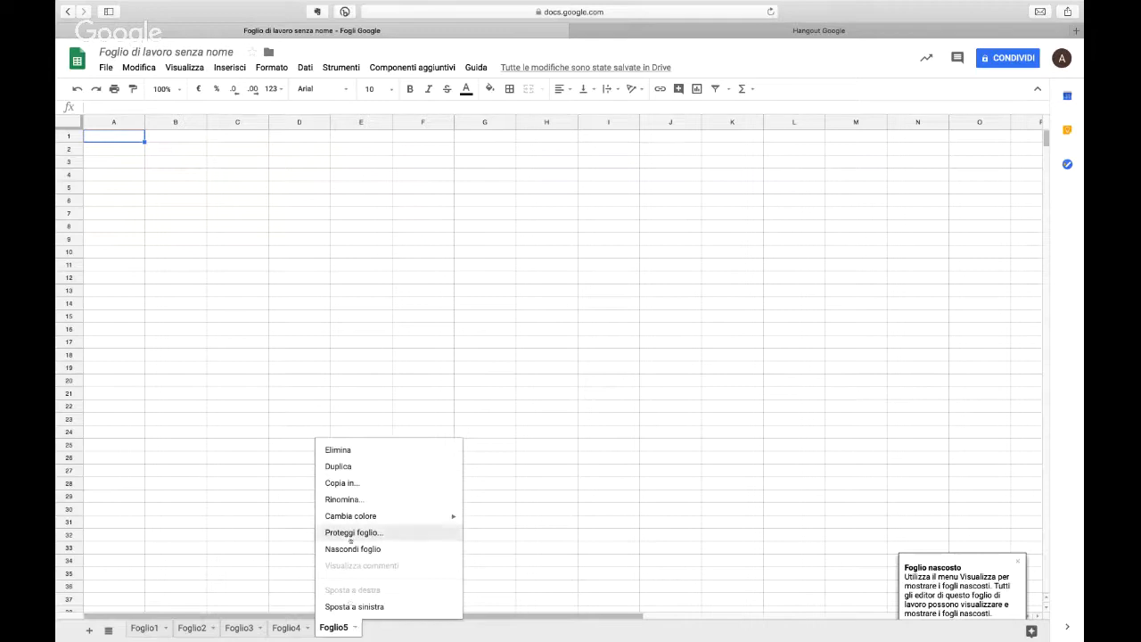
pyautogui.click(241, 534)
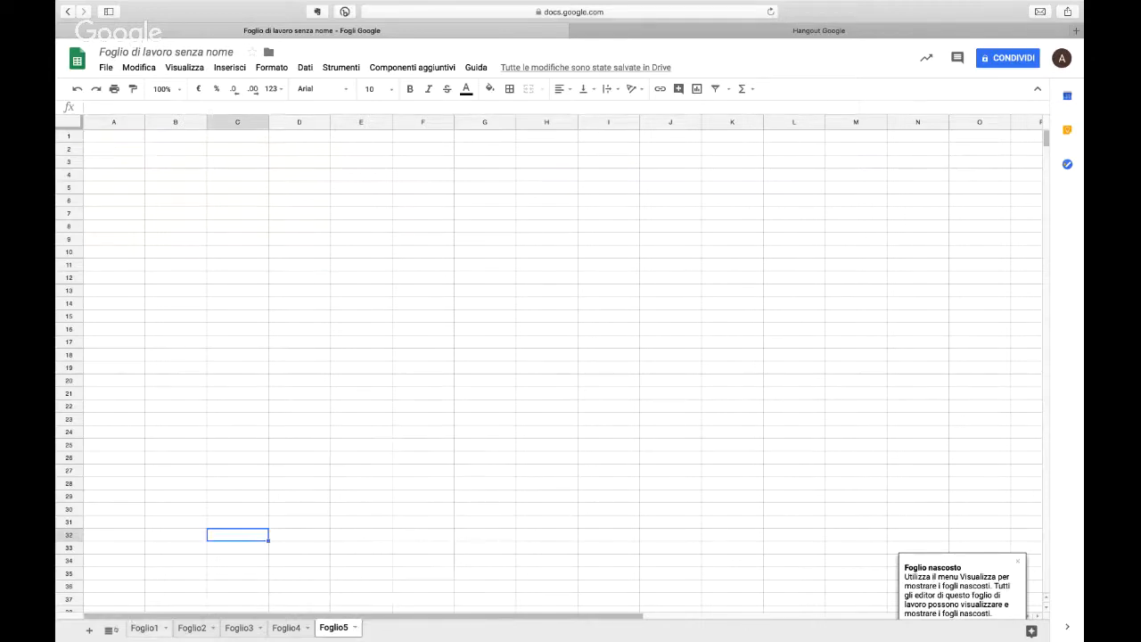
pyautogui.click(111, 630)
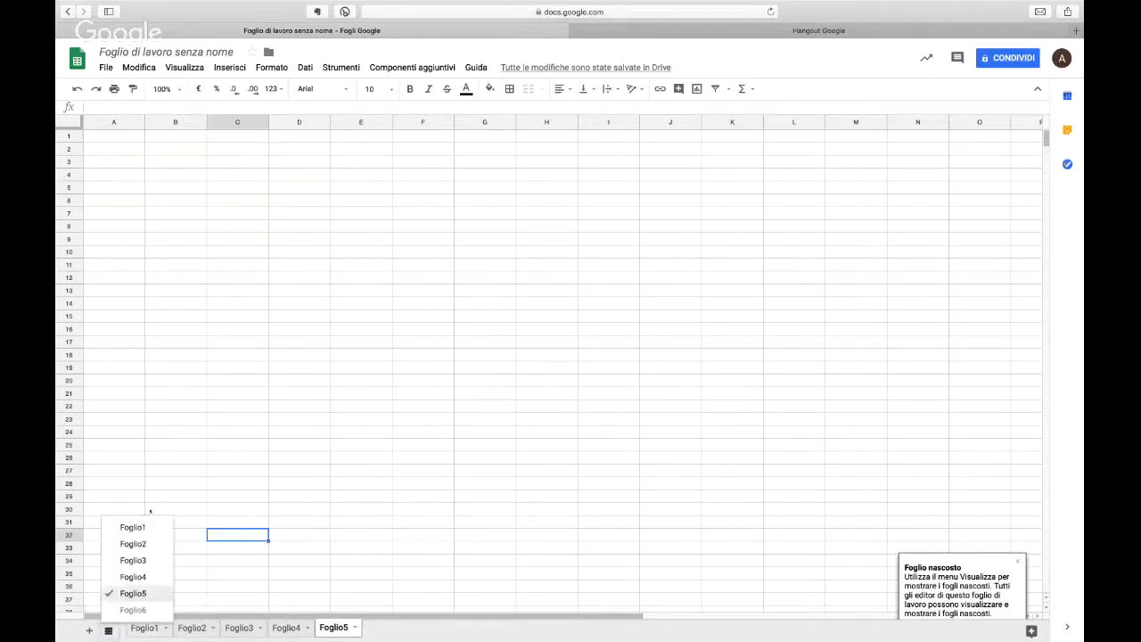
pyautogui.click(134, 610)
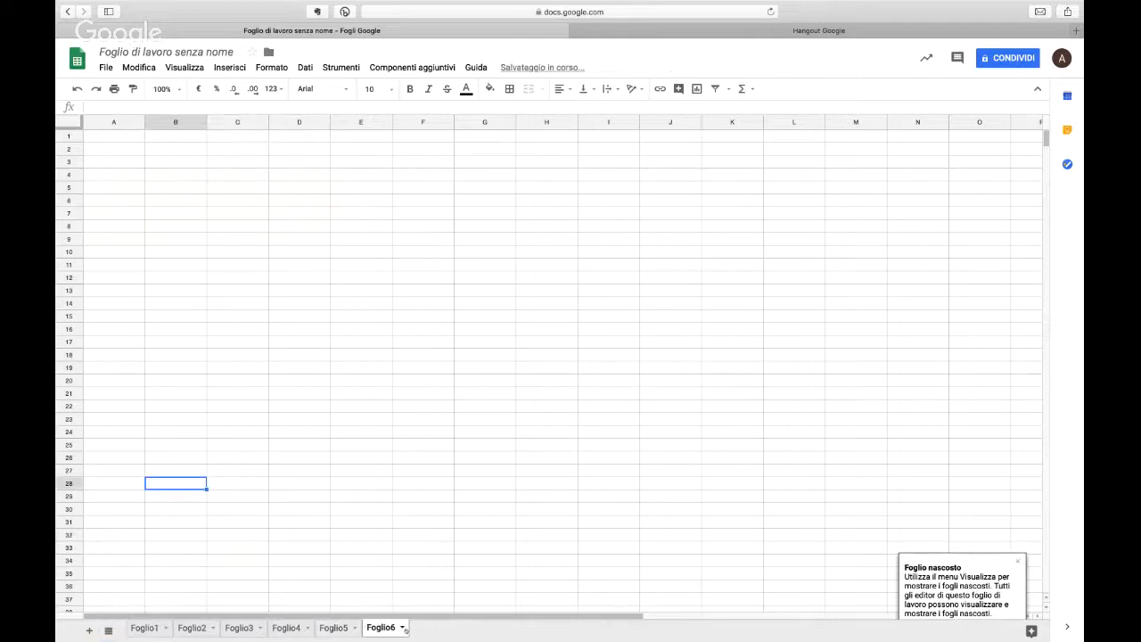
# Step: View the protection settings for the sheet Foglio6 and close them without applying any protection
pyautogui.click(402, 627)
pyautogui.click(400, 532)
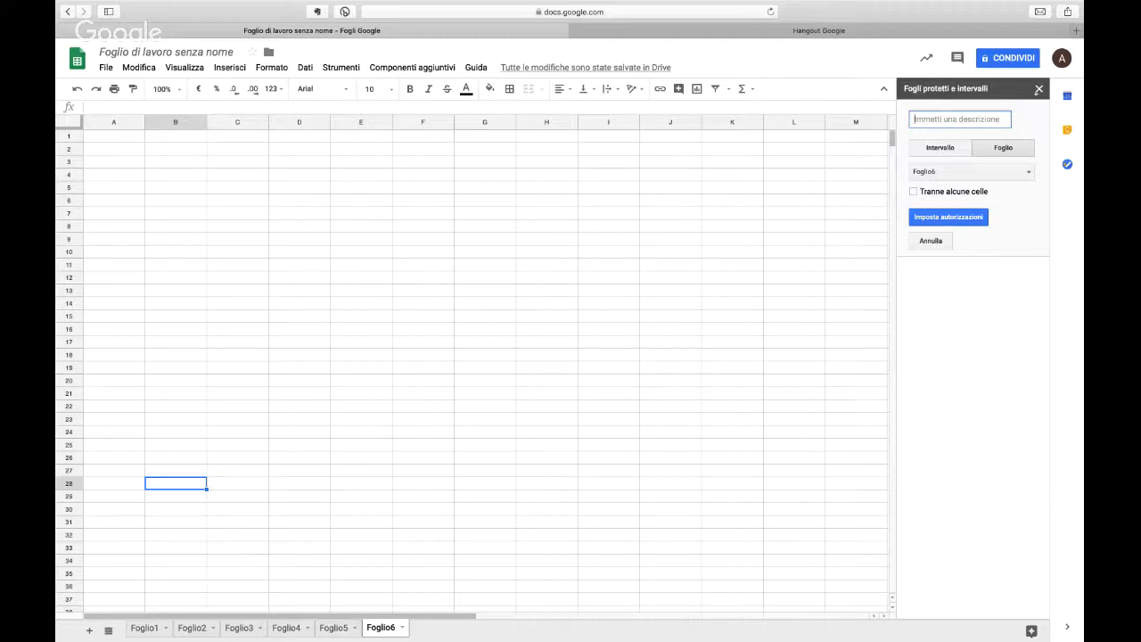
pyautogui.click(1038, 90)
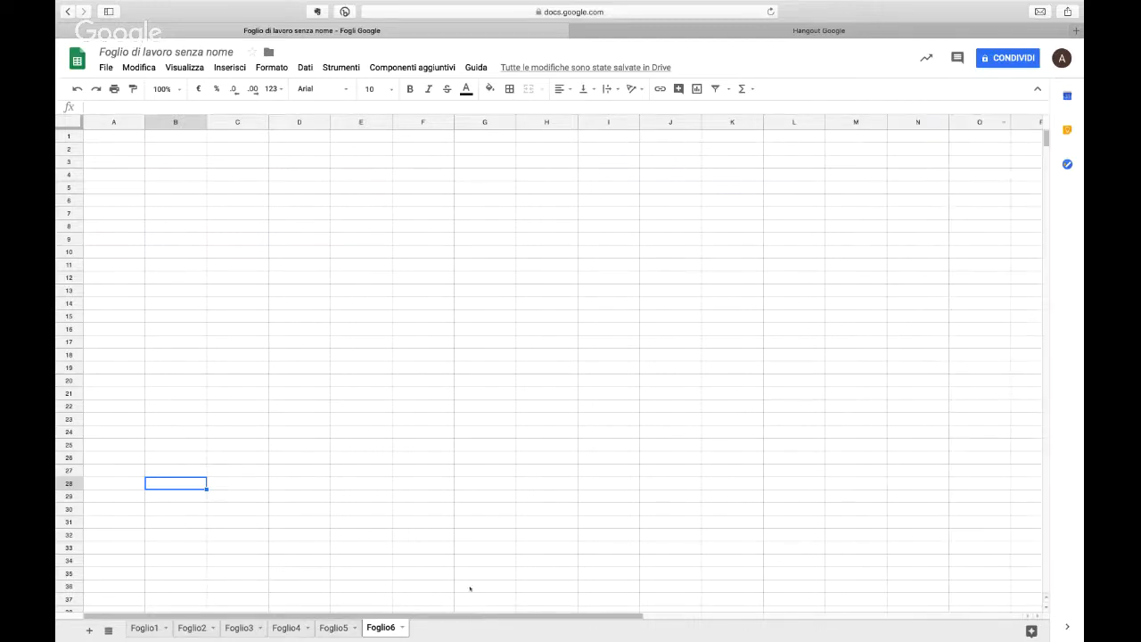
# Step: Change the tab colour of the sheet Foglio6 to a muted magenta
pyautogui.click(402, 627)
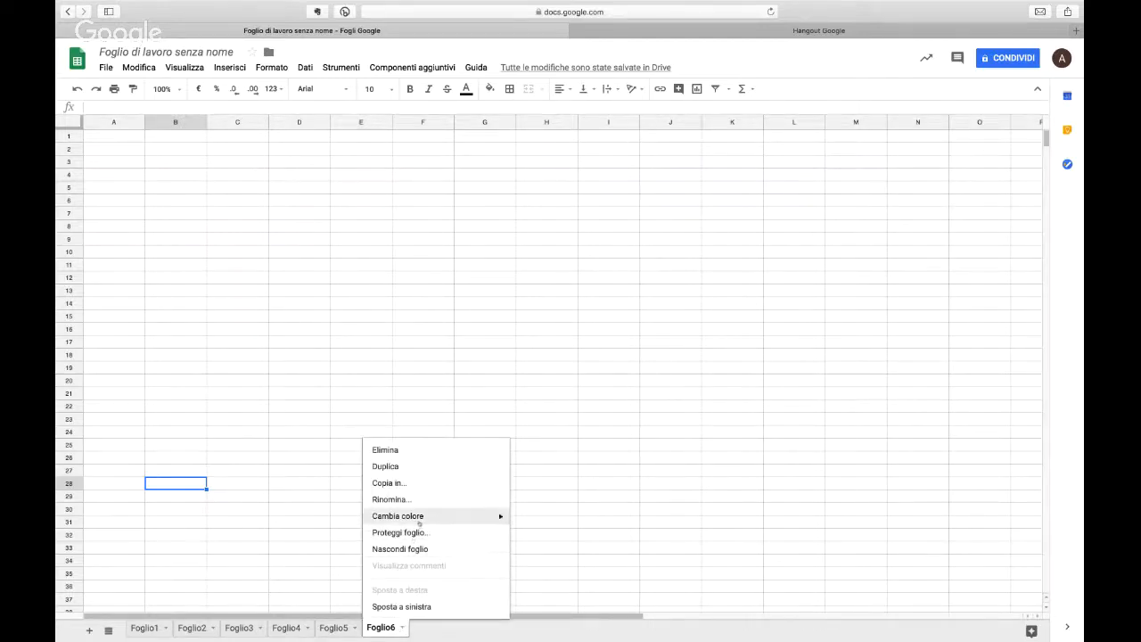
pyautogui.moveTo(419, 520)
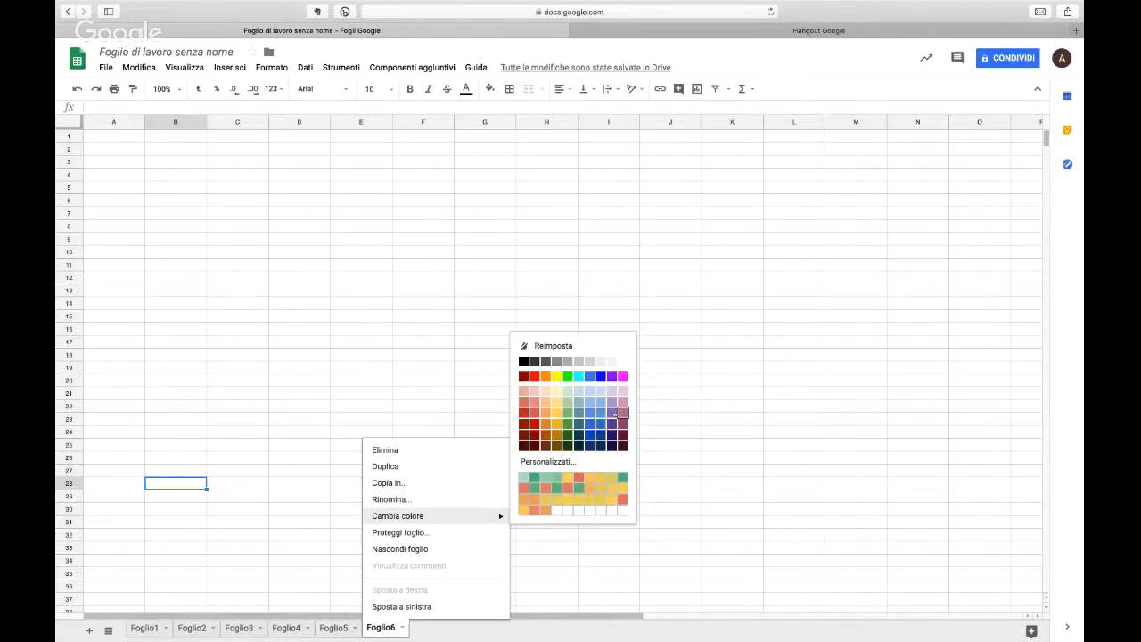
pyautogui.click(621, 413)
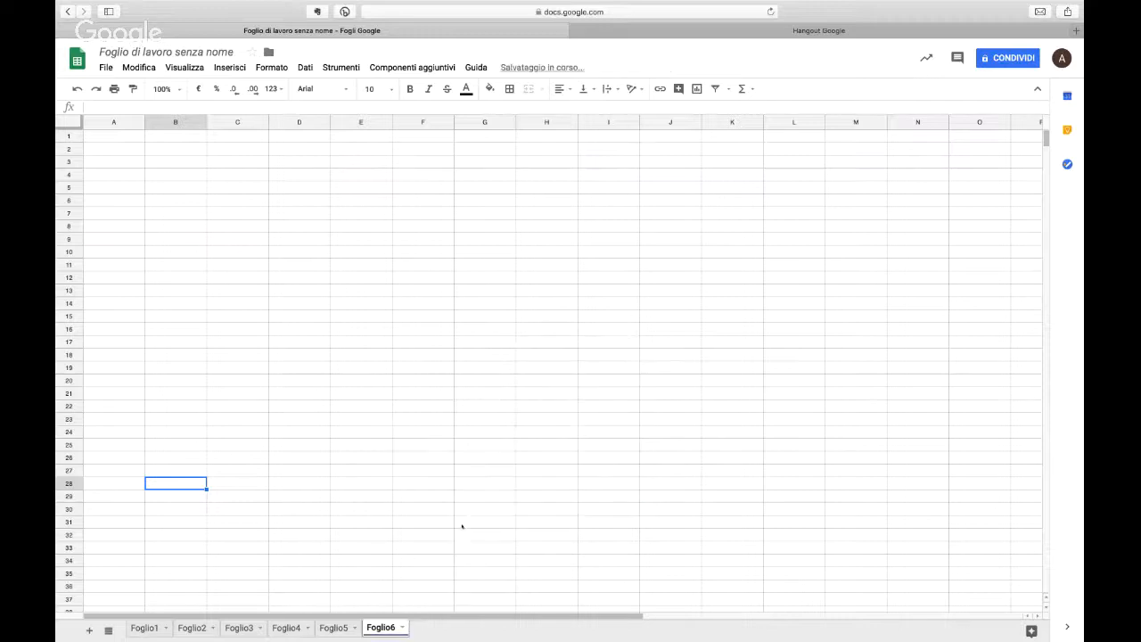
pyautogui.click(408, 626)
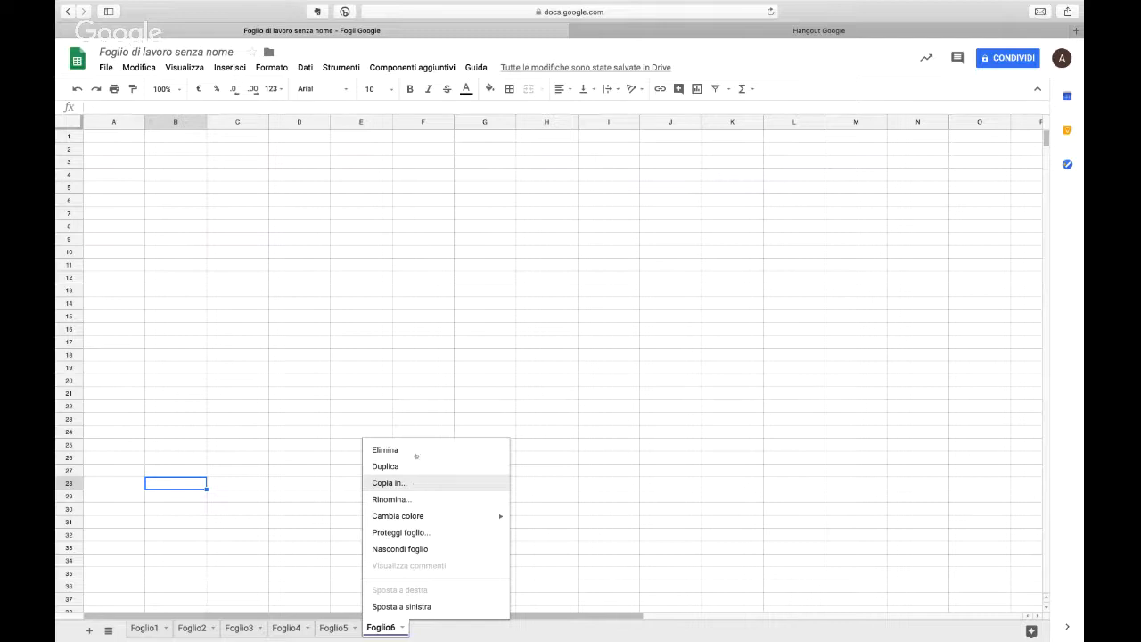
pyautogui.click(265, 326)
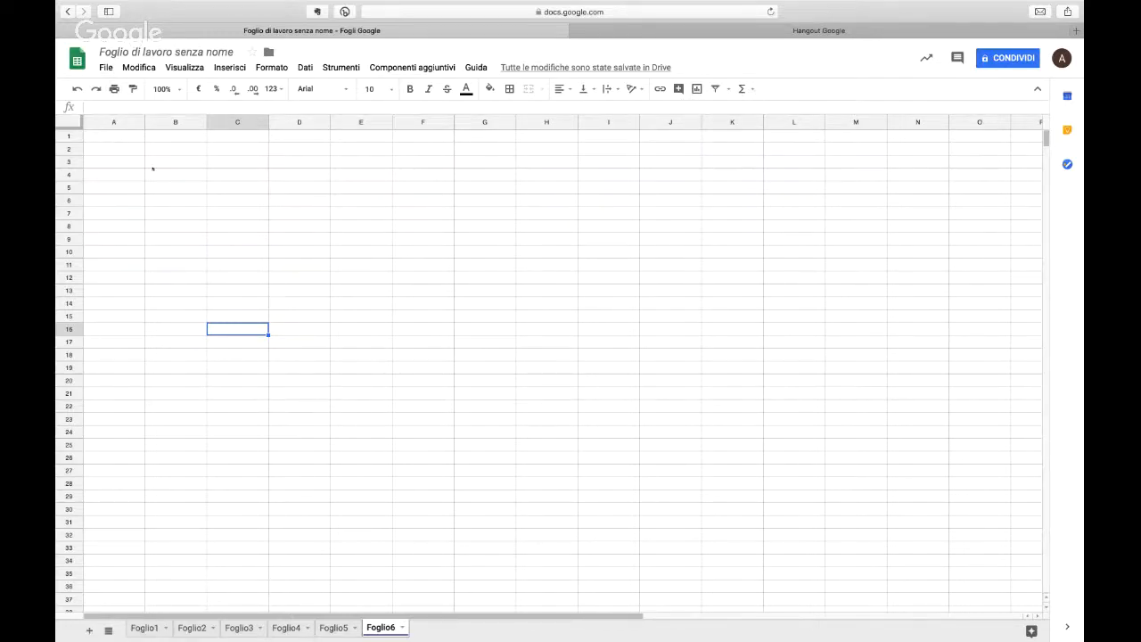
# Step: Move the untitled spreadsheet to the bin and return to the Sheets home screen
pyautogui.click(108, 70)
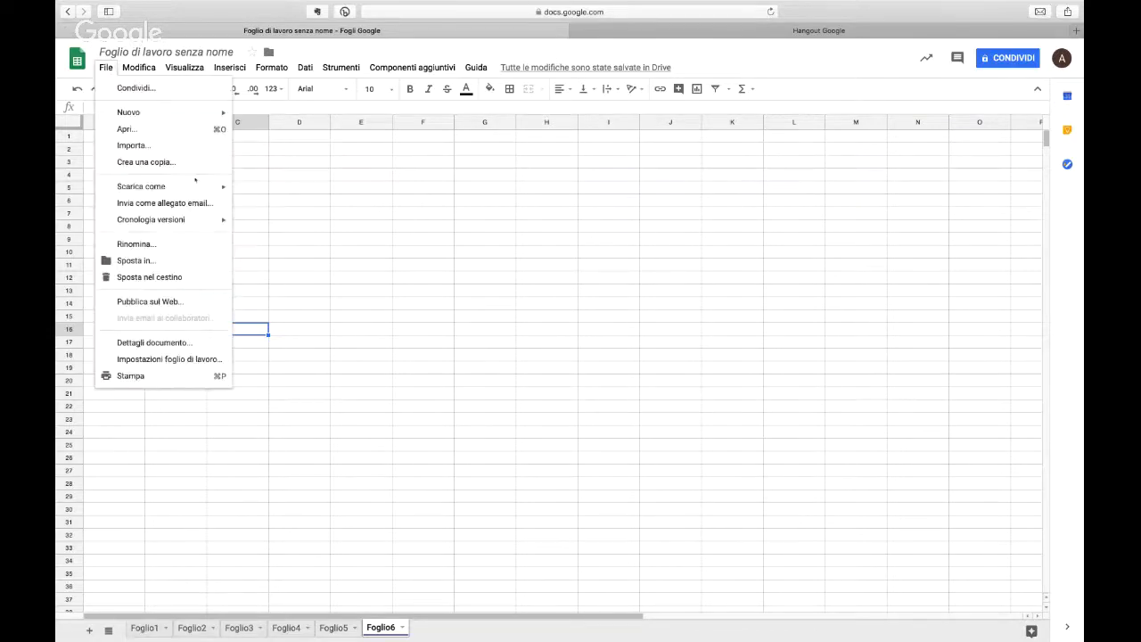
pyautogui.click(204, 283)
pyautogui.click(362, 375)
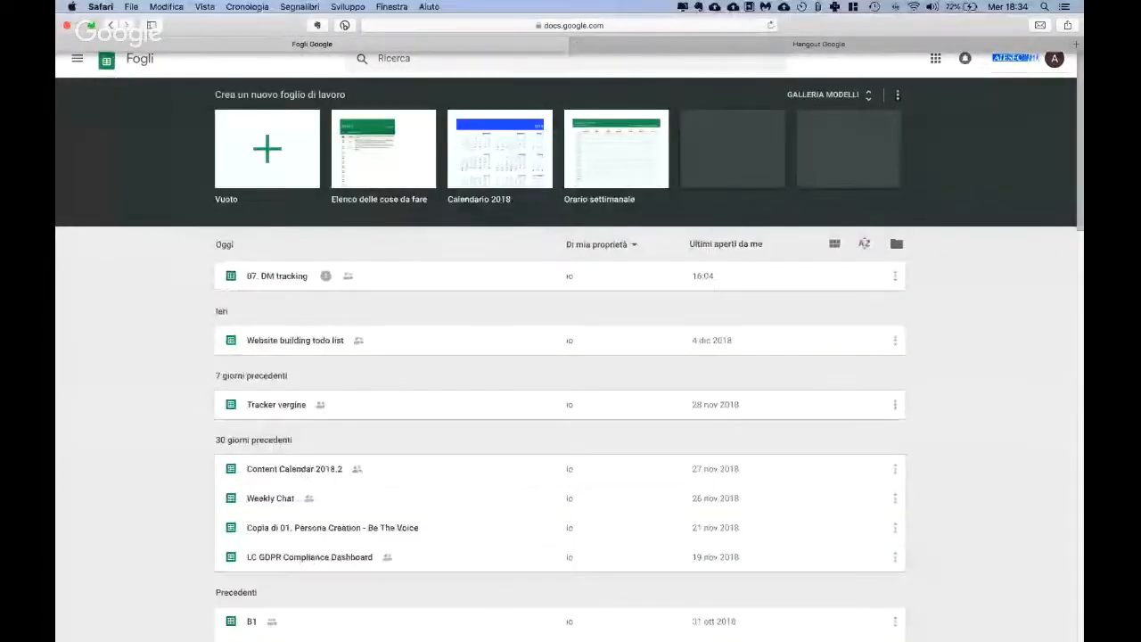
# Step: Open the spreadsheet 07. DM tracking from the list of files and dismiss the notice about view history
pyautogui.click(585, 24)
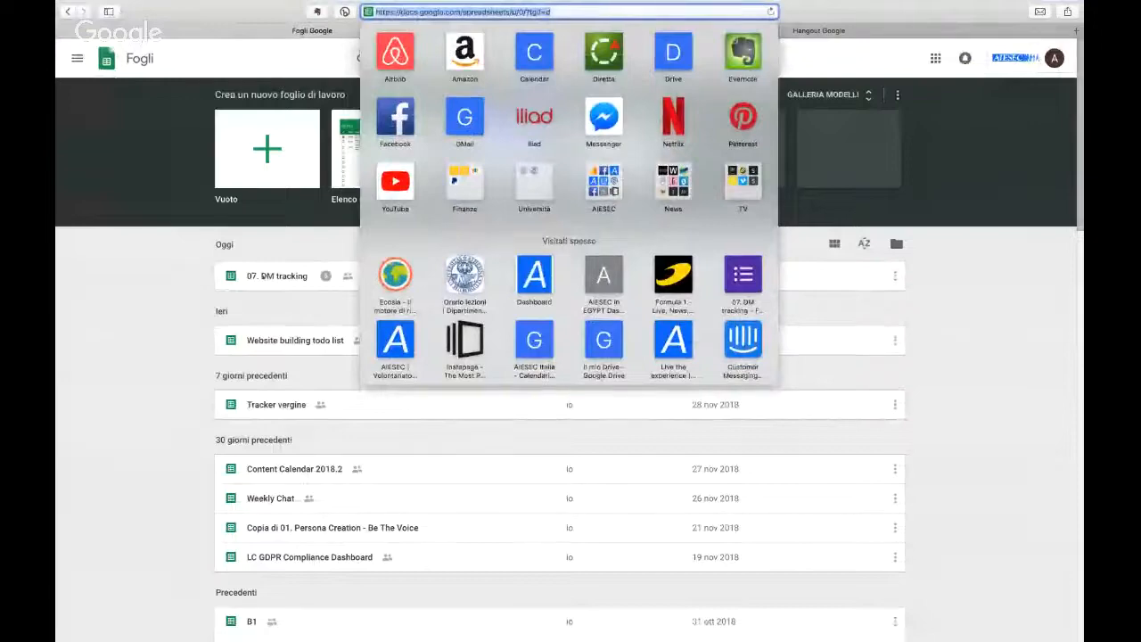
pyautogui.click(249, 248)
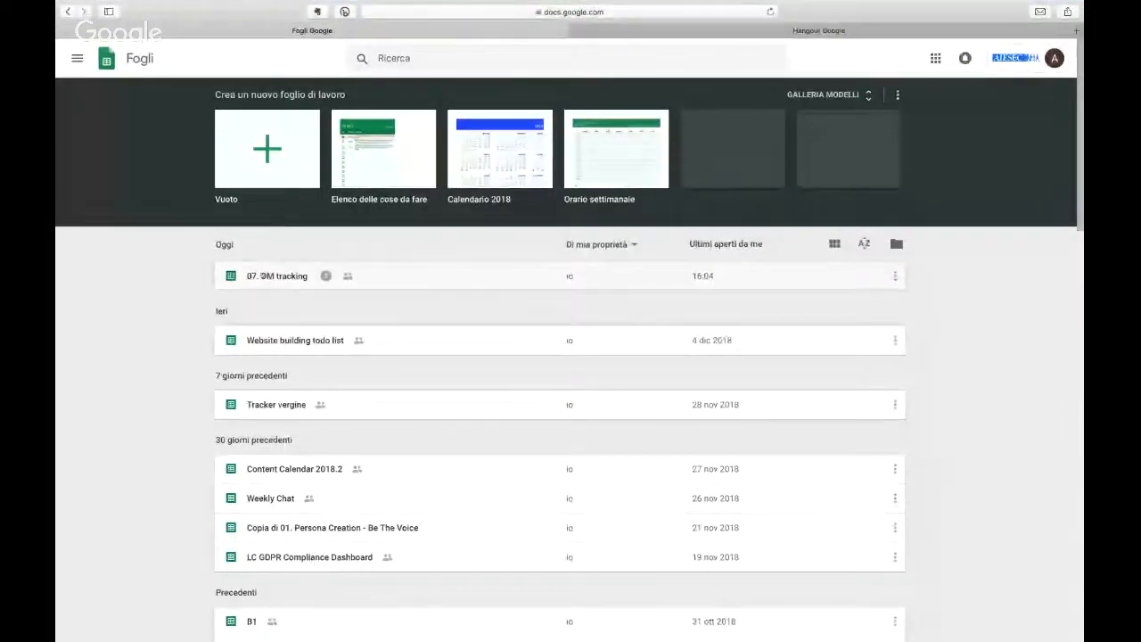
pyautogui.click(265, 275)
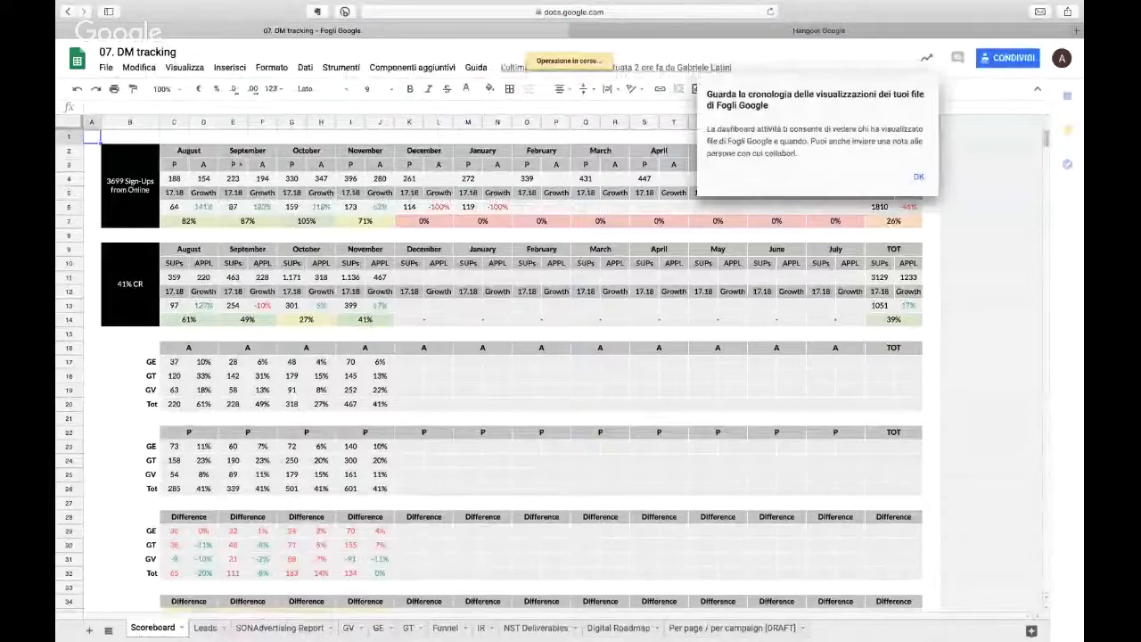
pyautogui.click(916, 175)
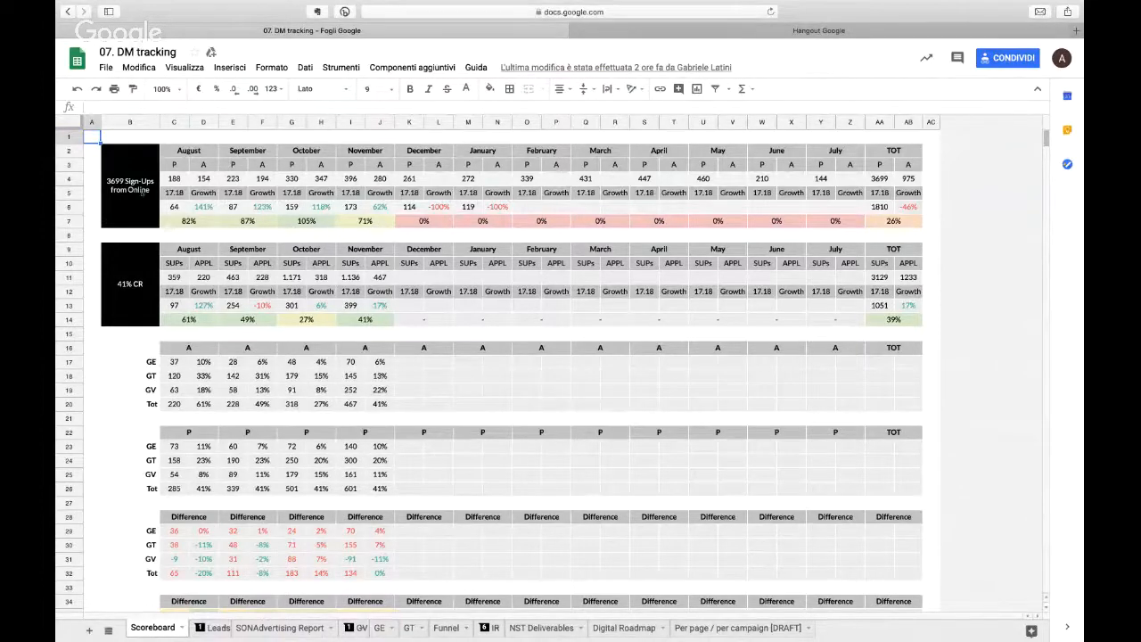
# Step: Examine the growth, percentage and sum formulas in the August columns of the Scoreboard sheet's two summary tables
pyautogui.click(199, 206)
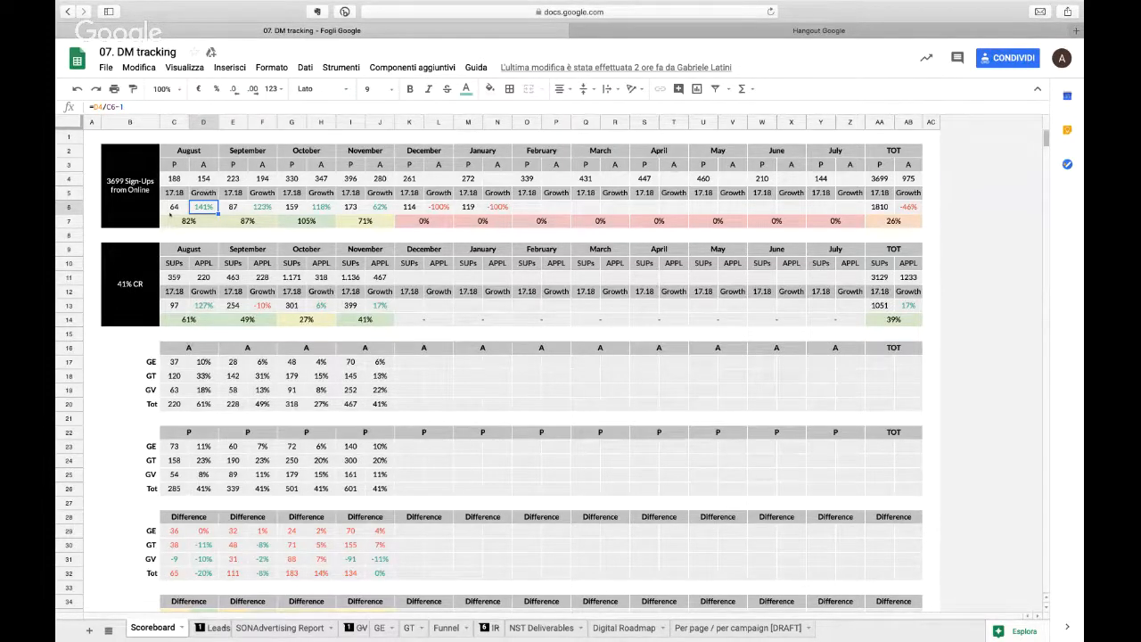
pyautogui.click(170, 215)
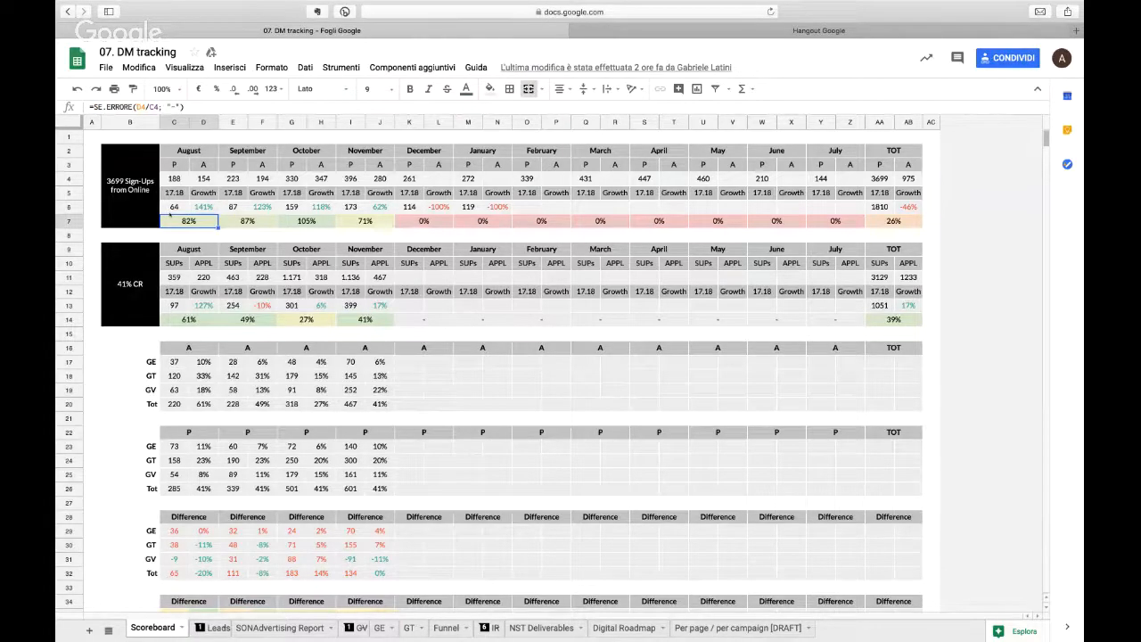
pyautogui.press('Down')
pyautogui.press('Up')
pyautogui.press('Right')
pyautogui.press('Down')
pyautogui.press('Right')
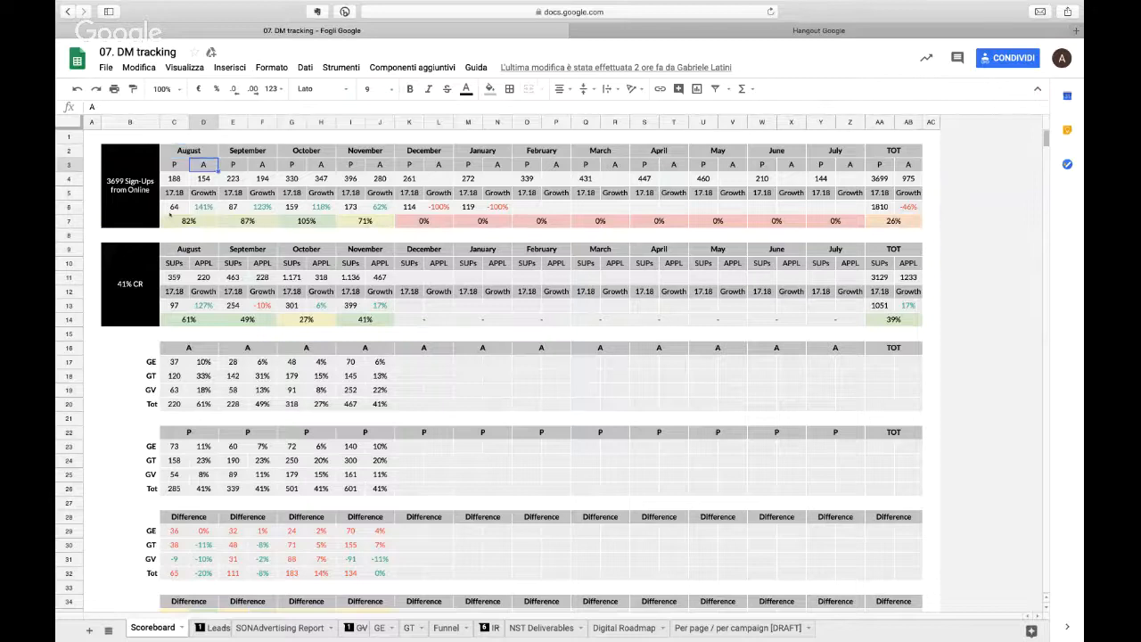
pyautogui.press('Down')
pyautogui.press('Down')
pyautogui.press('Down')
pyautogui.press('Down')
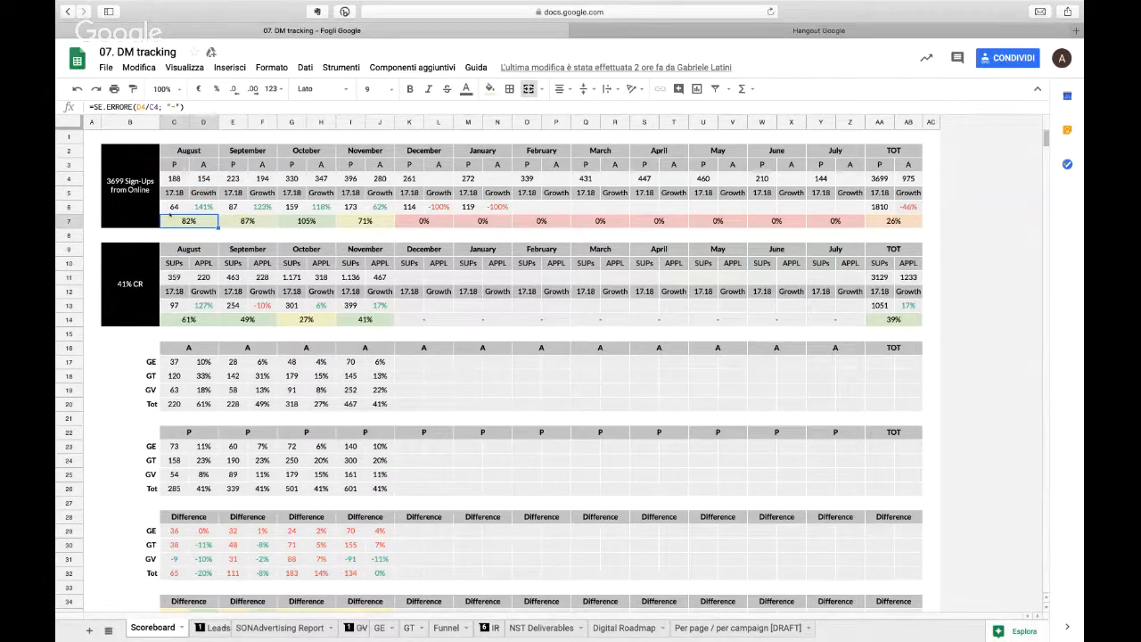
pyautogui.press('Left')
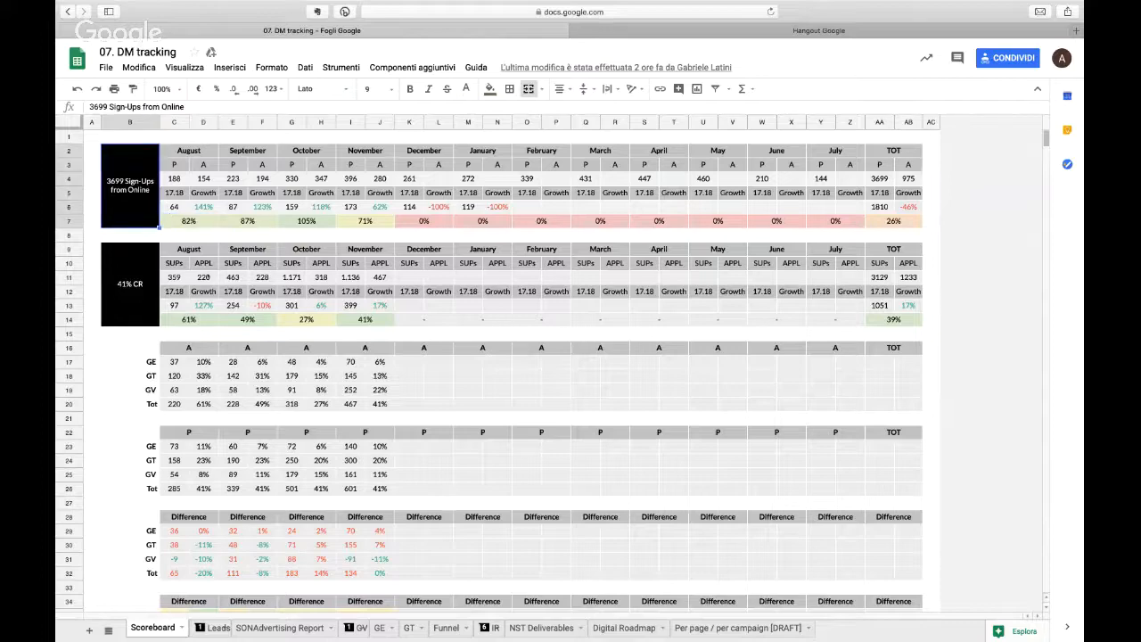
pyautogui.click(185, 280)
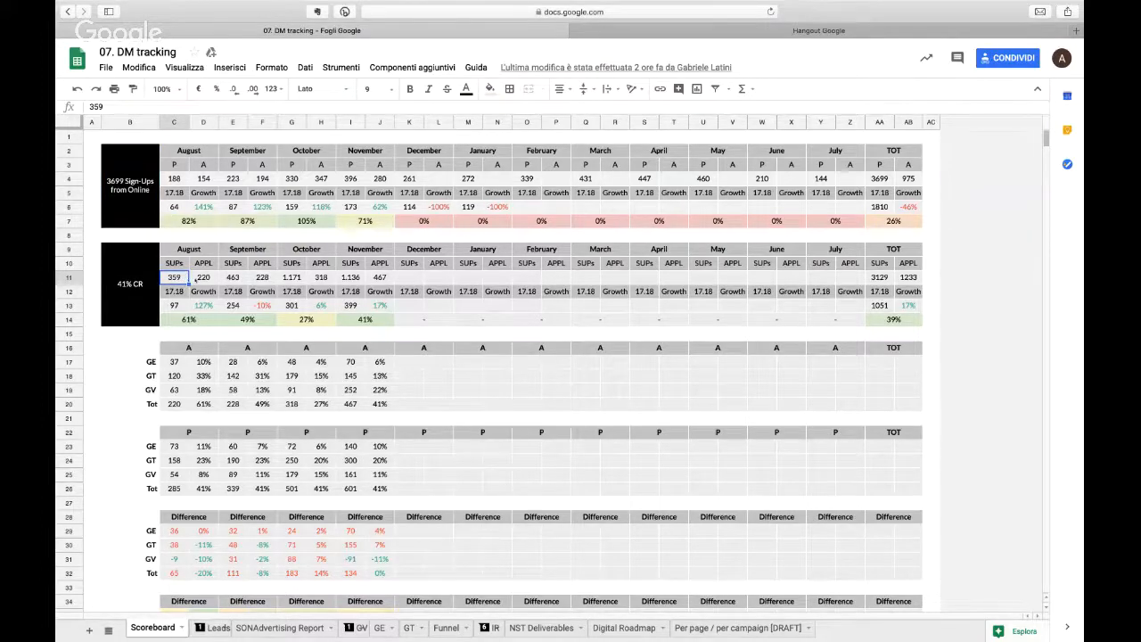
pyautogui.click(198, 280)
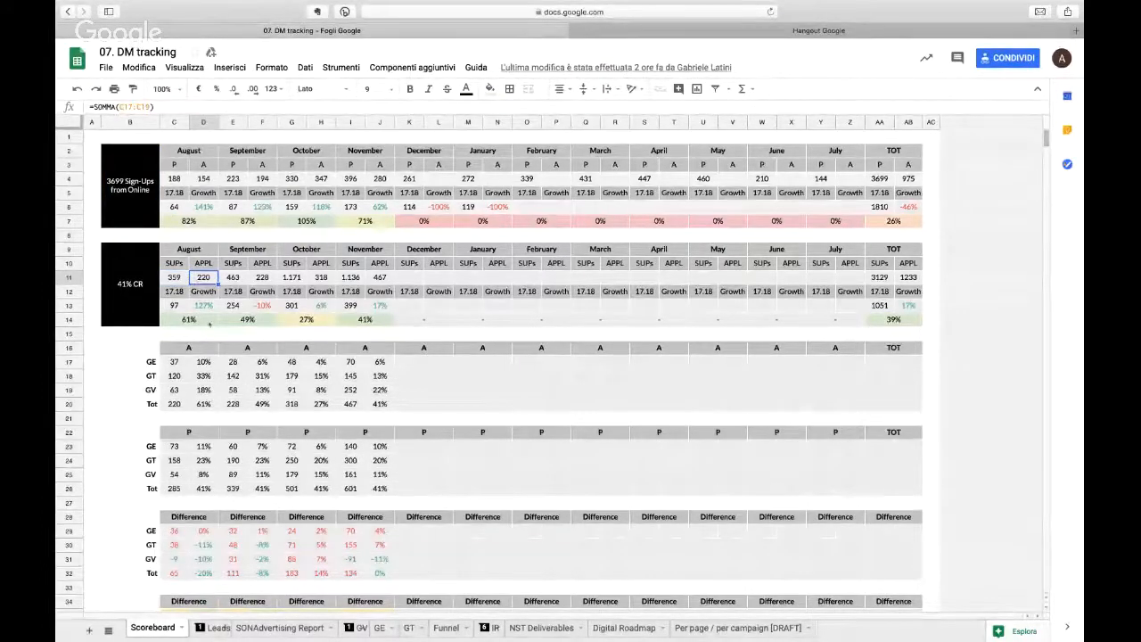
# Step: Open the IMPORTRANGE formula in October's SUPs cell G11 to view its URL and range arguments, and close it unedited
pyautogui.scroll(-1, 209, 325)
pyautogui.click(299, 249)
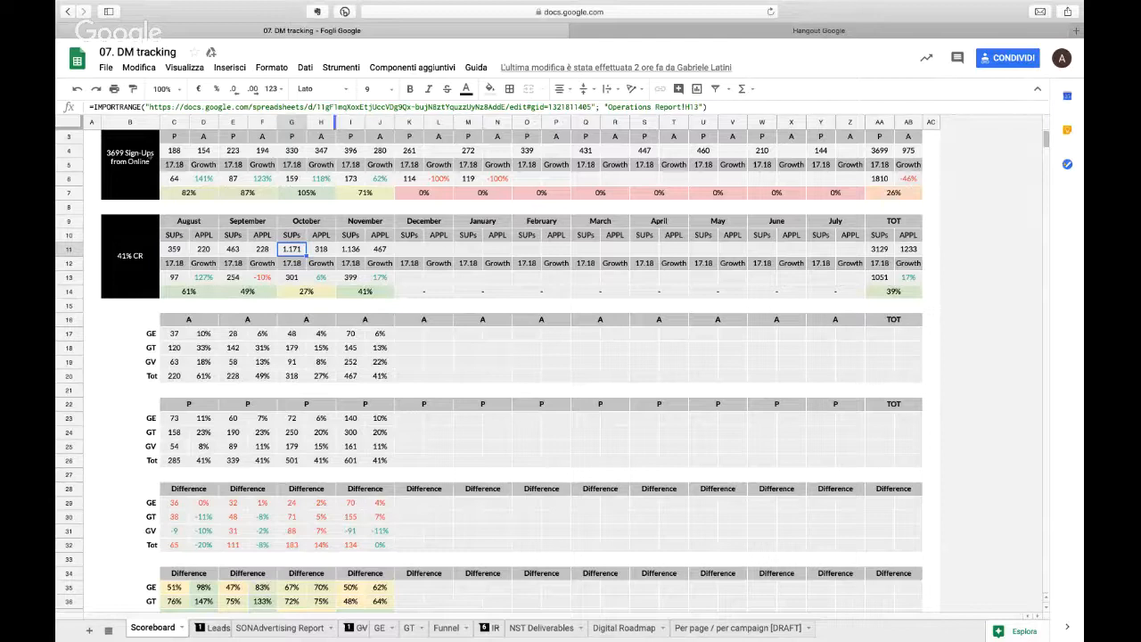
pyautogui.press('Return')
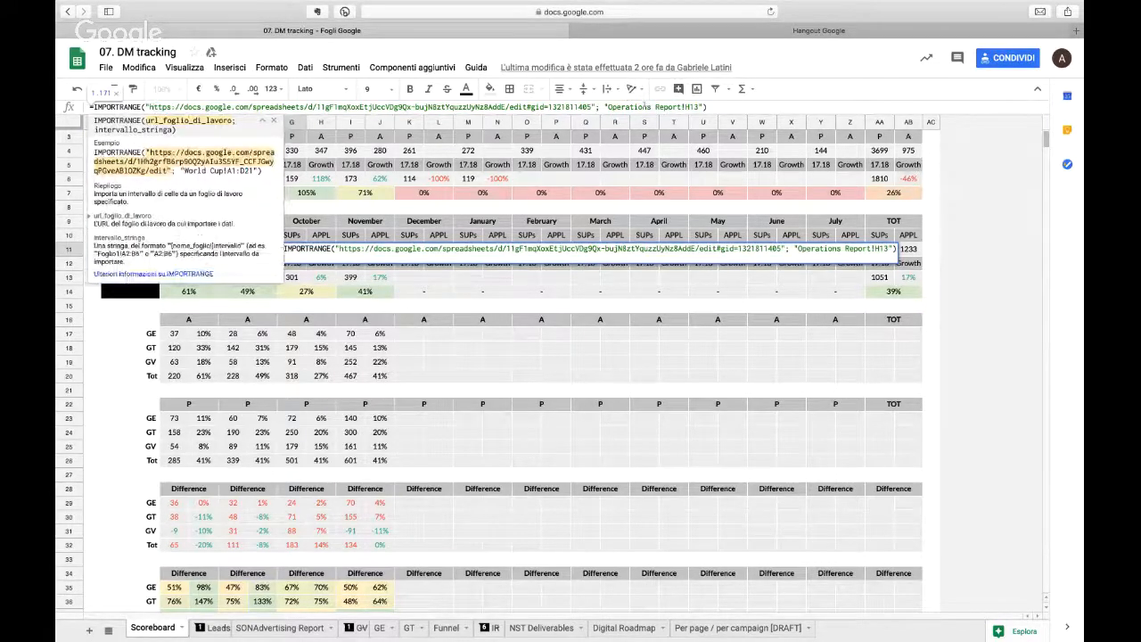
pyautogui.click(646, 106)
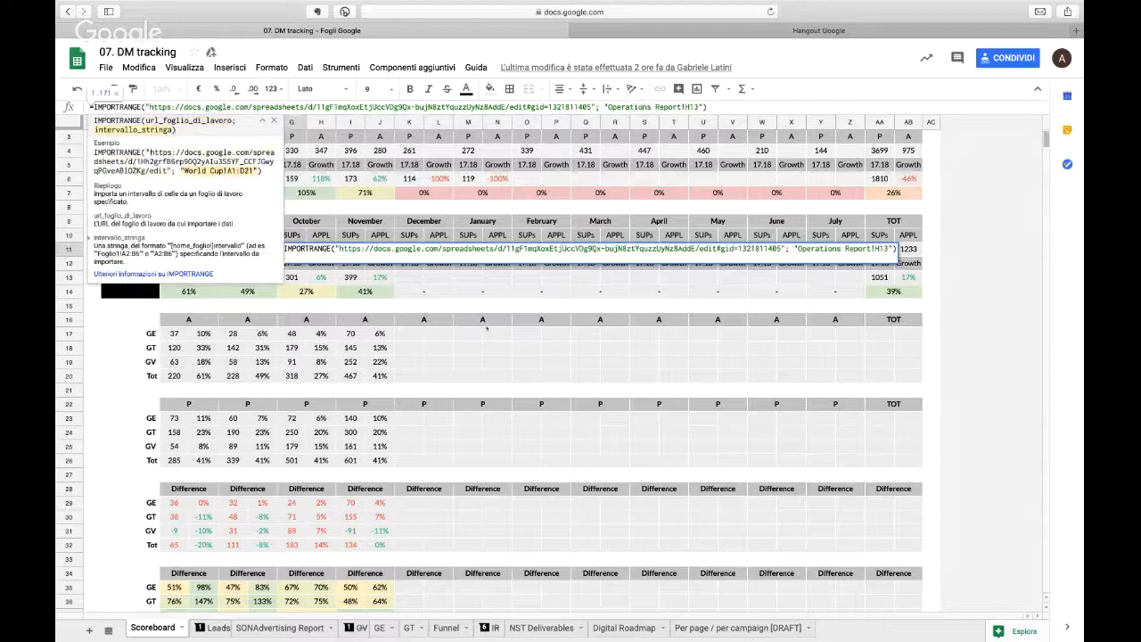
pyautogui.press('Return')
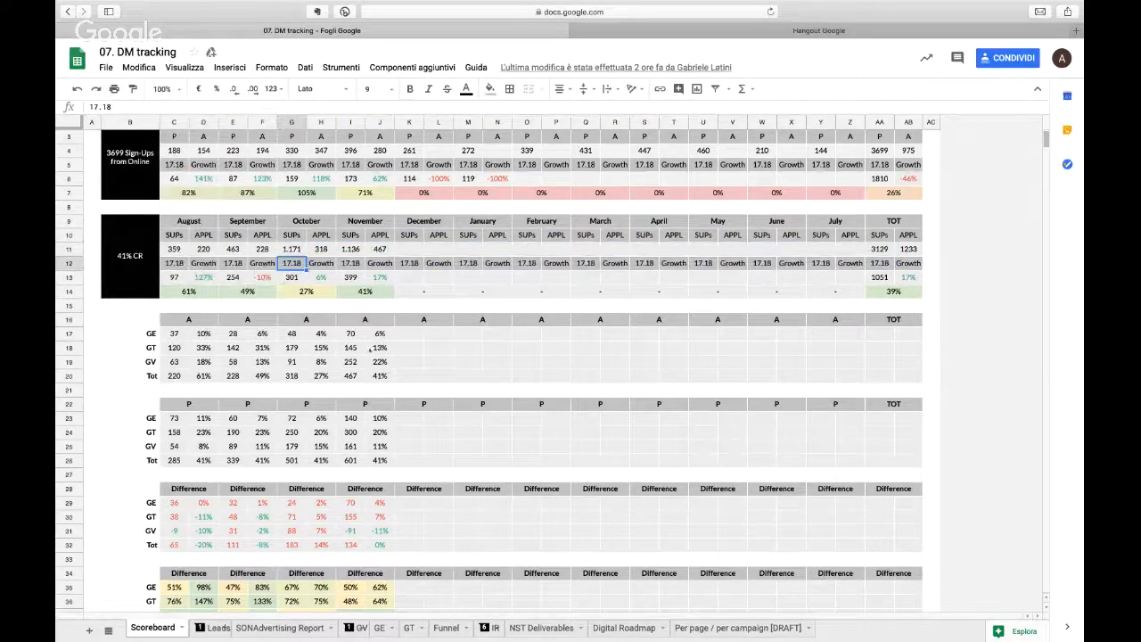
# Step: Examine the November cells in the A and P tables from row 17 to row 25 and the Difference tables below them
pyautogui.click(361, 338)
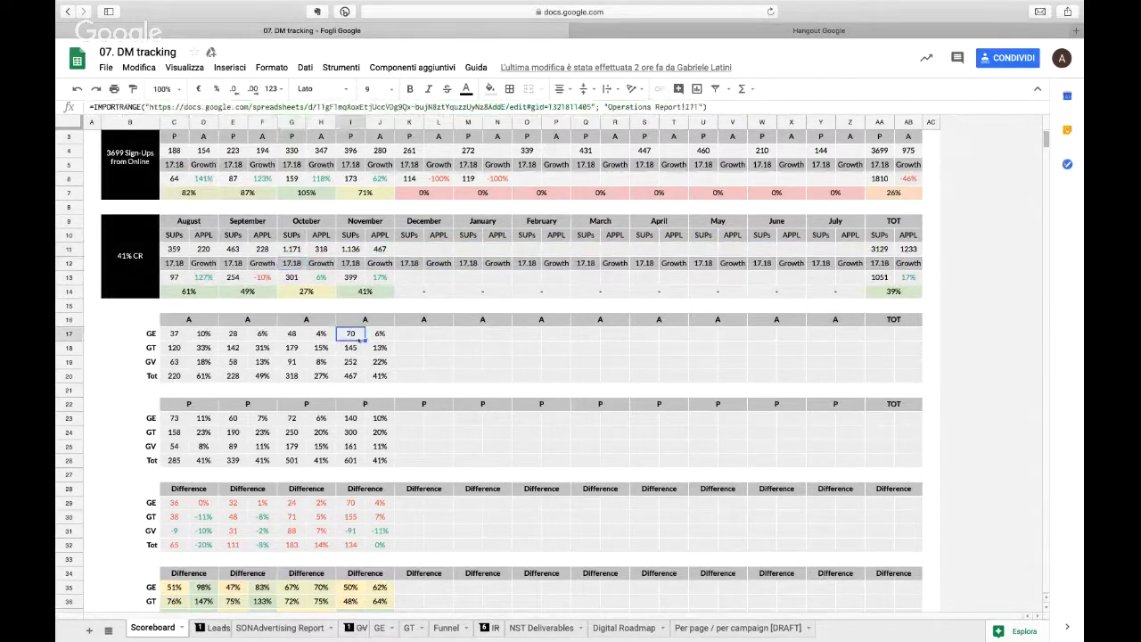
pyautogui.press('Down')
pyautogui.press('Down')
pyautogui.press('Down')
pyautogui.press('Down')
pyautogui.press('Down')
pyautogui.press('Down')
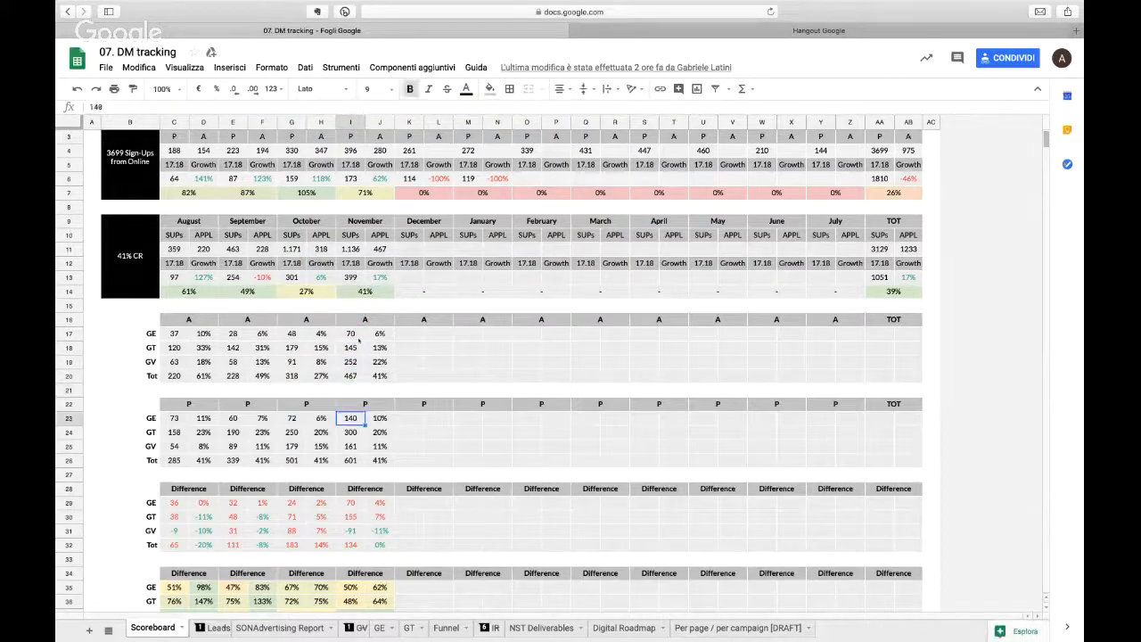
pyautogui.press('Down')
pyautogui.press('Down')
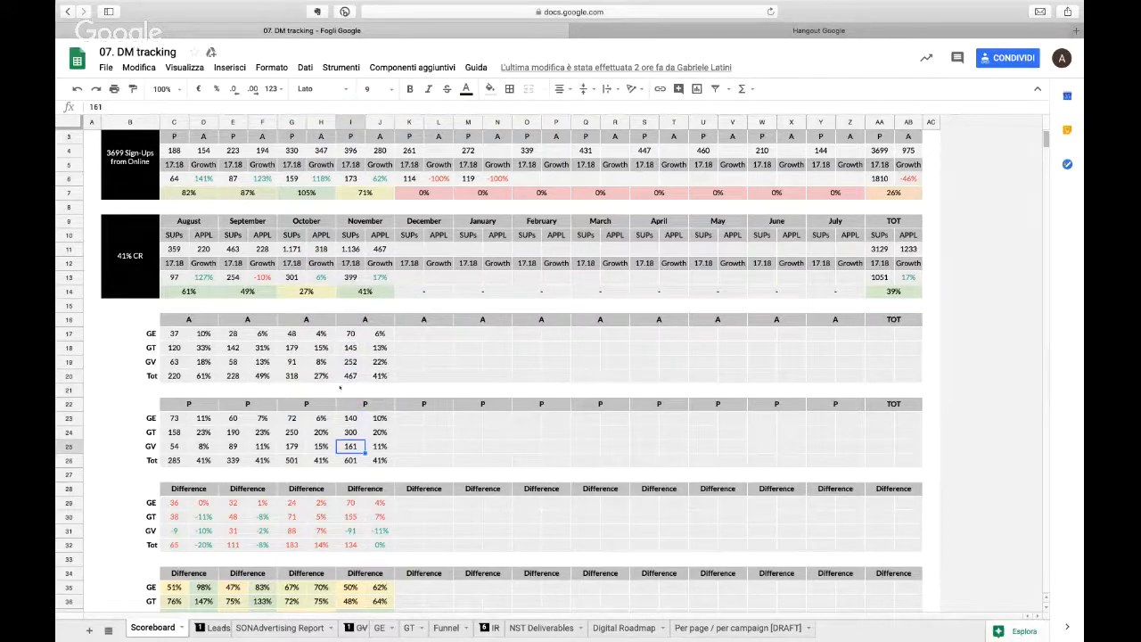
pyautogui.scroll(-1, 317, 408)
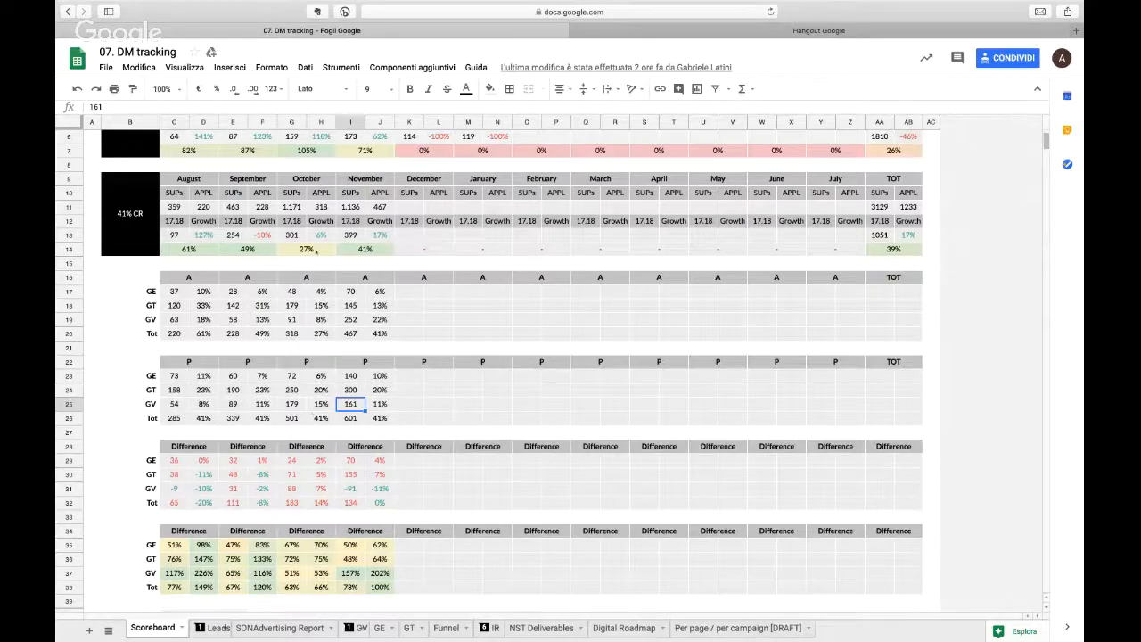
pyautogui.scroll(2, 315, 252)
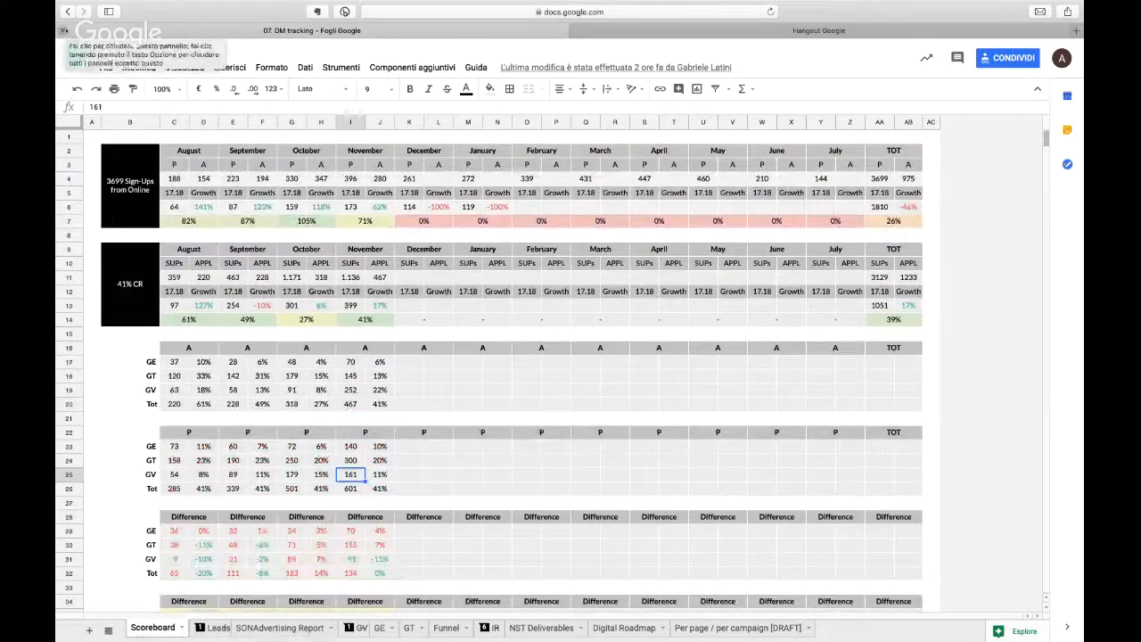
# Step: Close the 07. DM tracking spreadsheet and stop the screen sharing in Google Hangouts
pyautogui.click(63, 30)
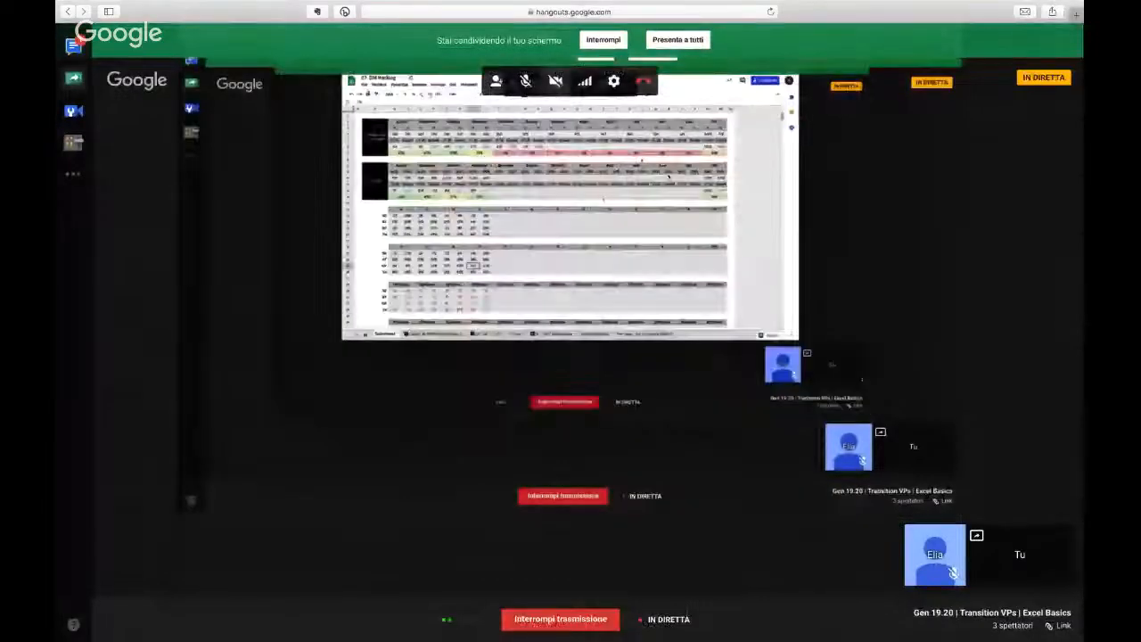
pyautogui.click(621, 40)
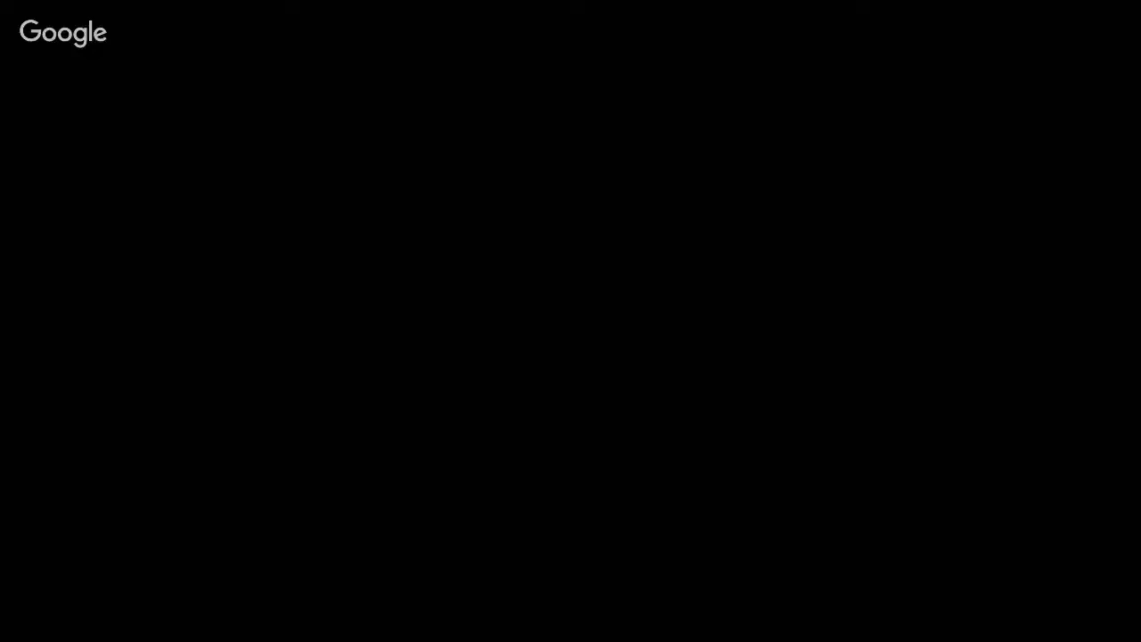